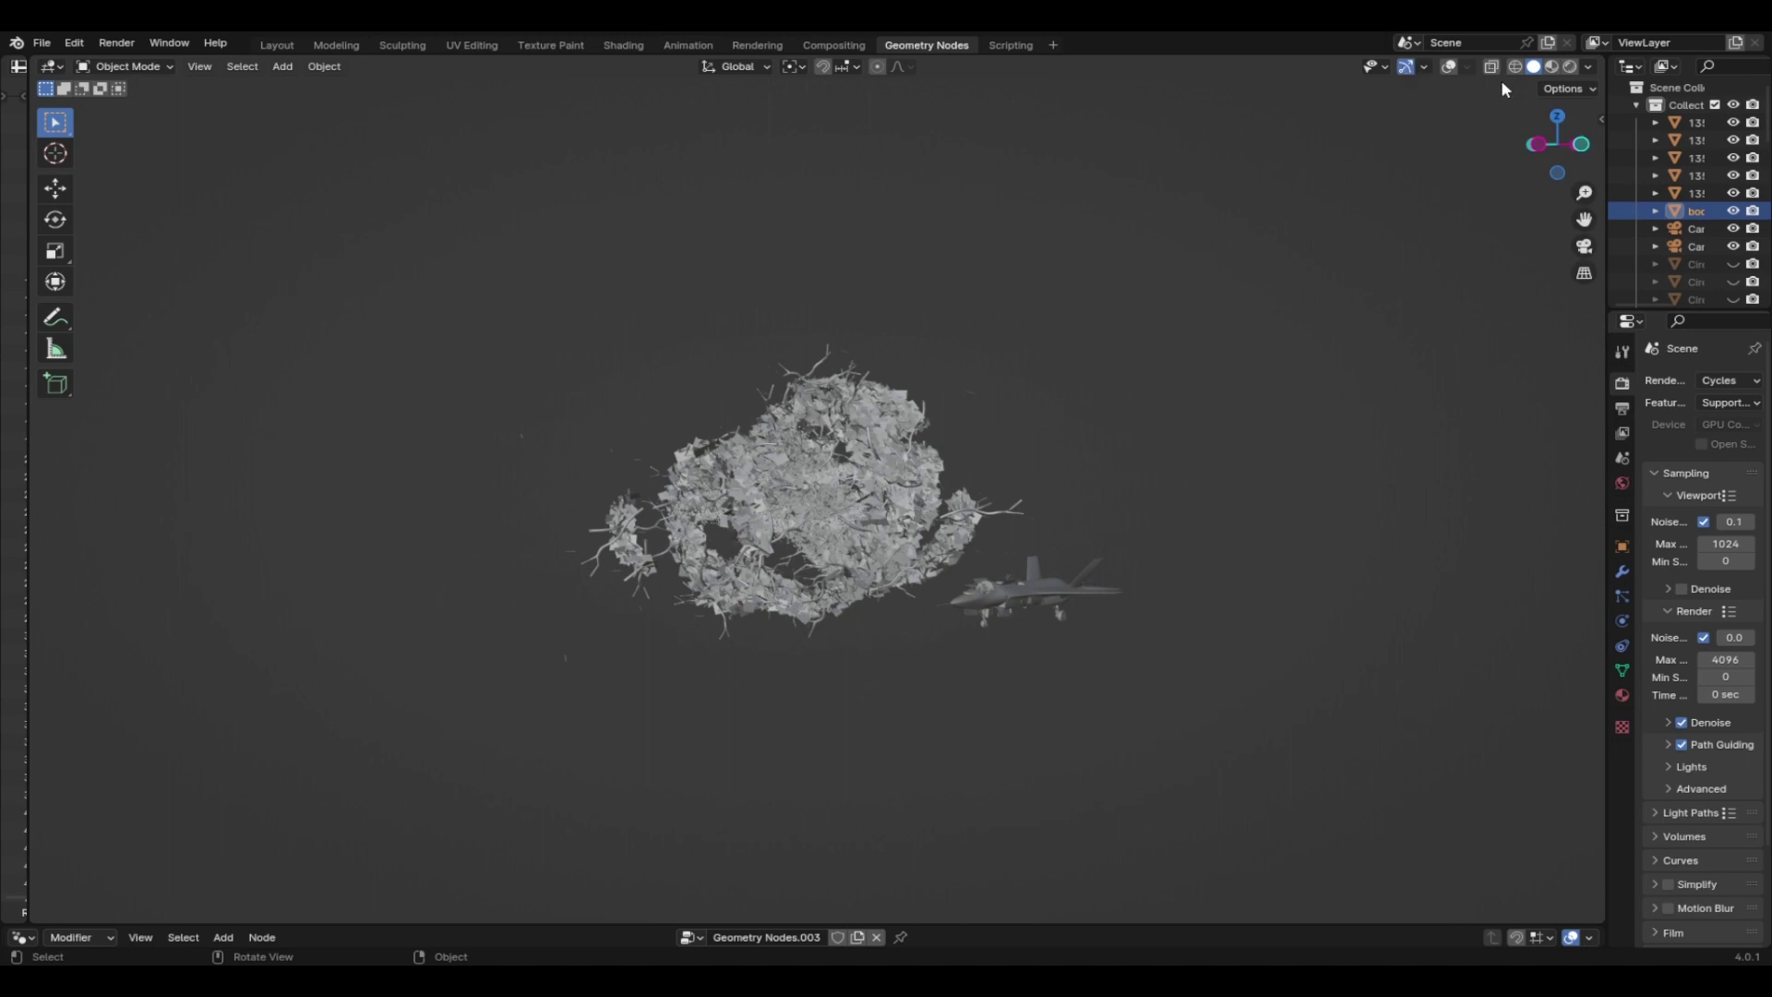
Show the viewport overlays and activate the Scale tool on the jet body
{"action": "left_click", "coordinate": [1448, 66]}
{"action": "middle_click_drag", "start_coordinate": [1190, 295], "coordinate": [1186, 517]}
{"action": "left_click_drag", "start_coordinate": [1183, 637], "coordinate": [986, 546]}
{"action": "left_click_drag", "start_coordinate": [1121, 643], "coordinate": [1015, 563]}
{"action": "left_click", "coordinate": [56, 250]}
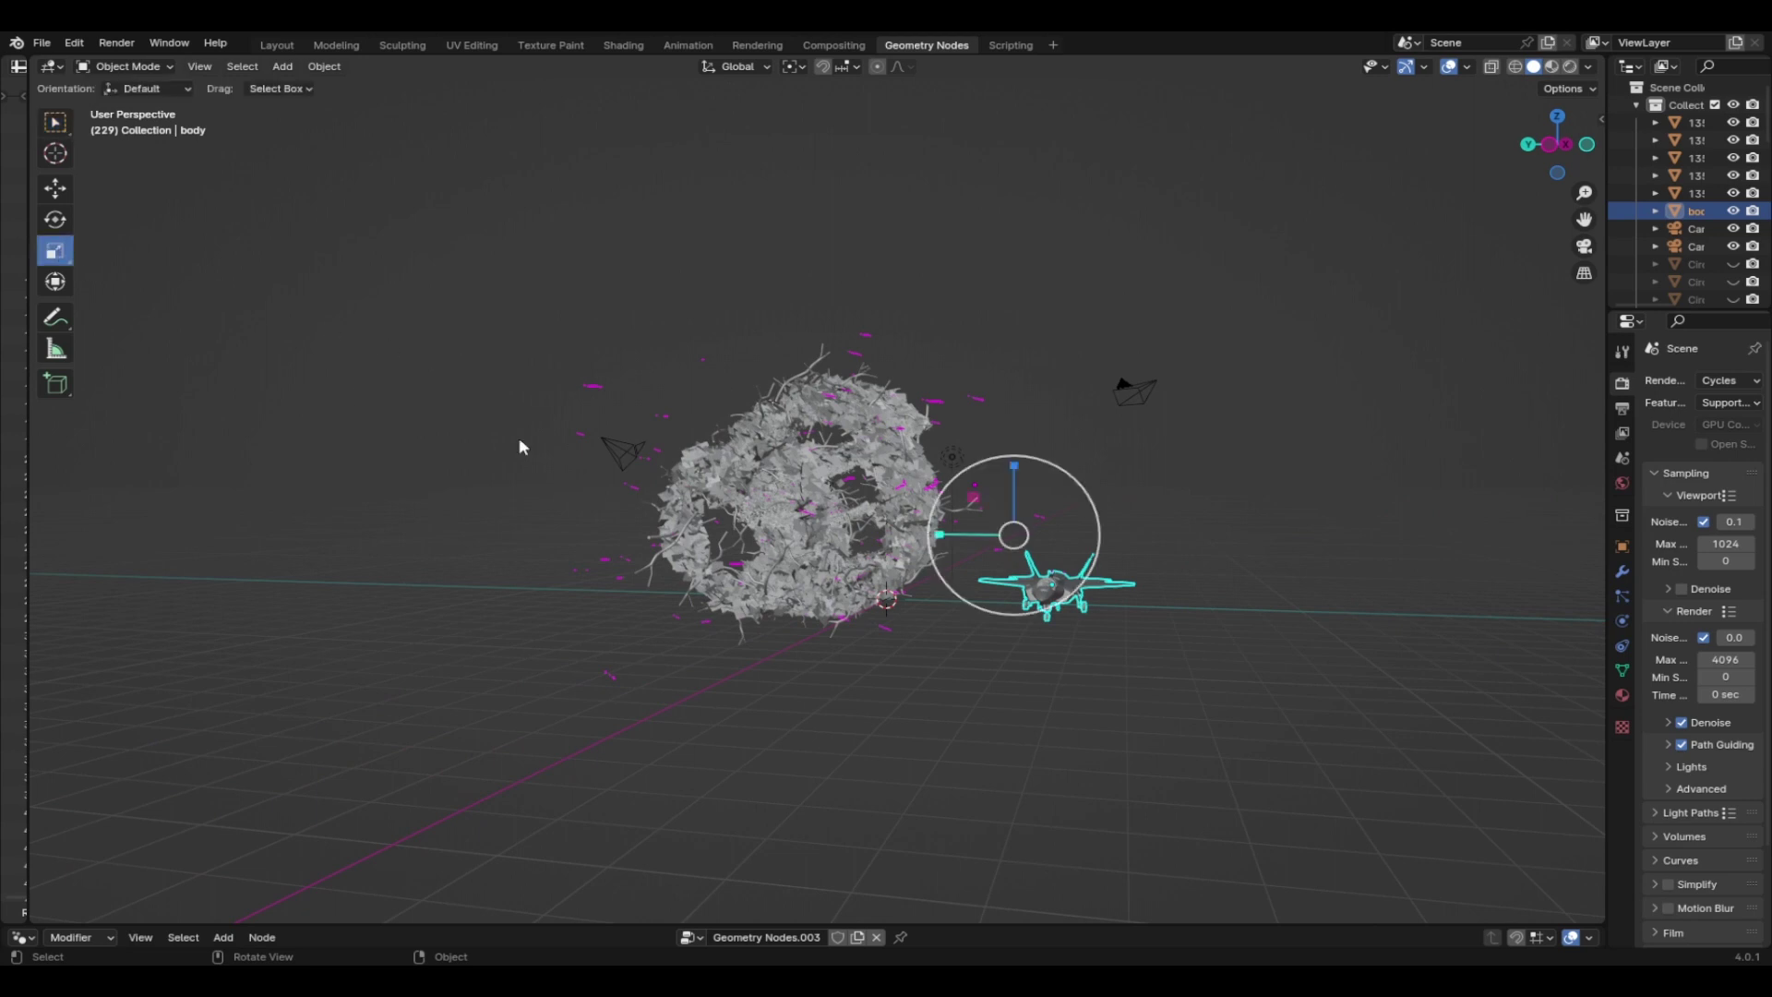
Try to scale the jet body up uniformly about its offset origin
{"action": "left_click_drag", "start_coordinate": [1102, 500], "coordinate": [1209, 442]}
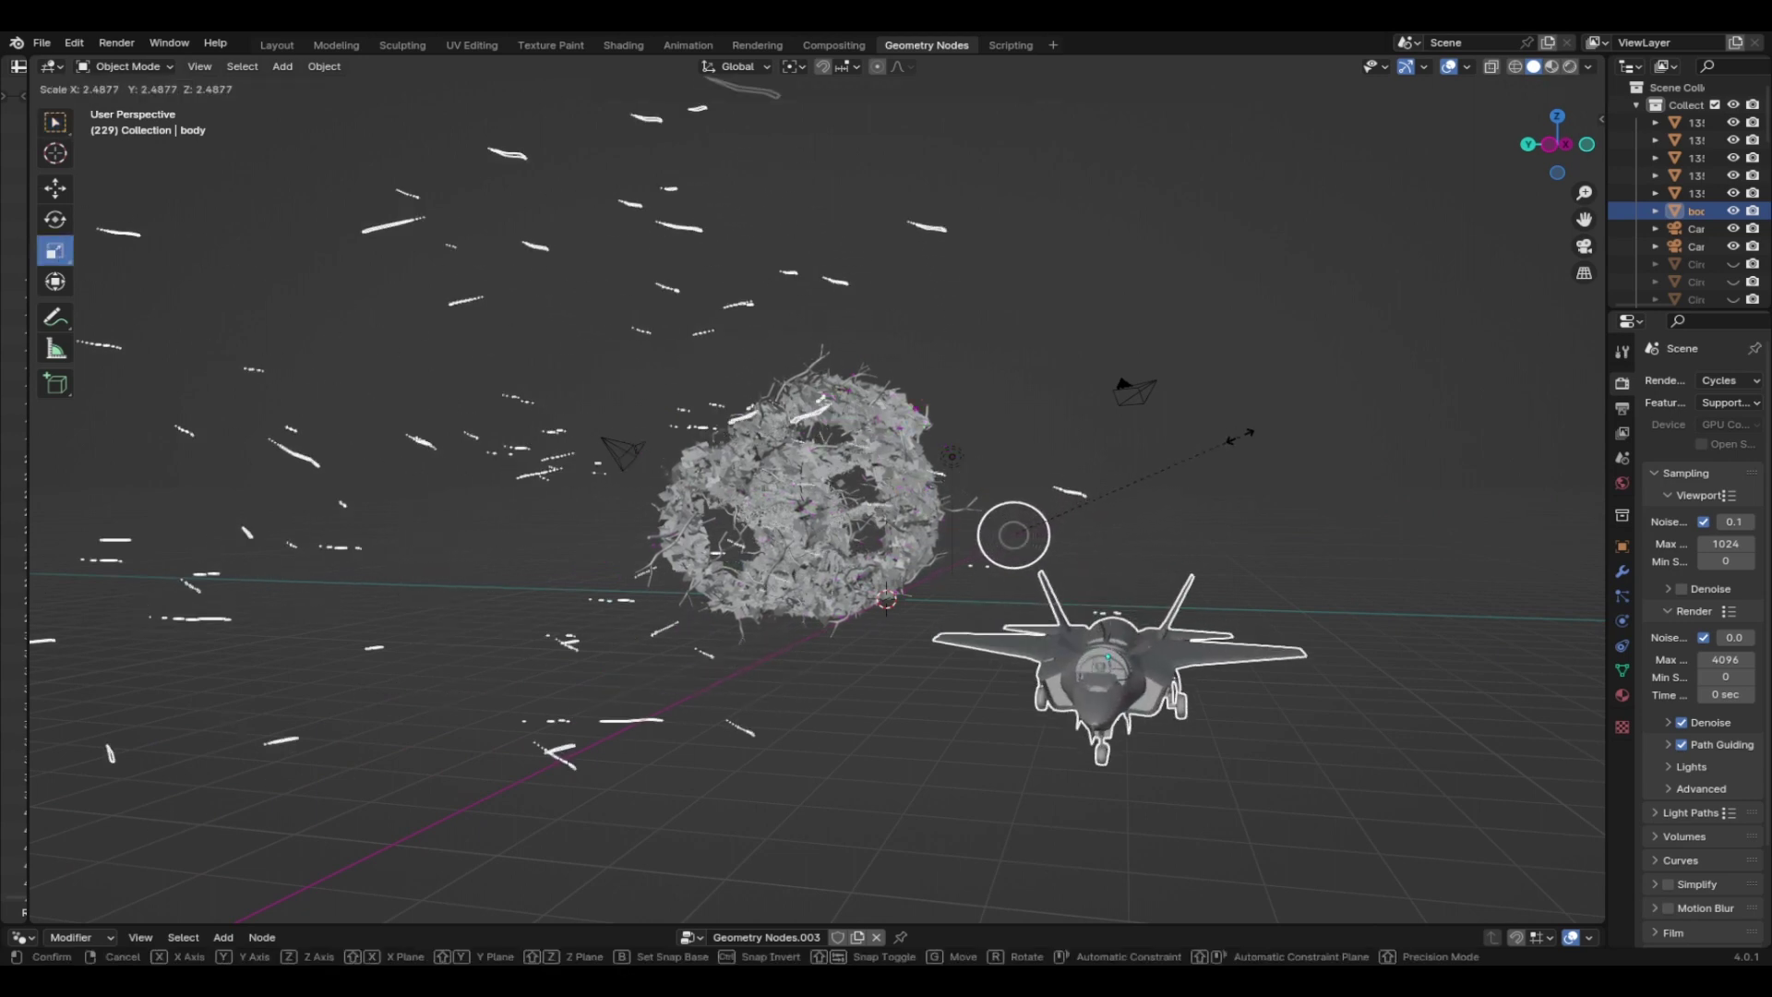
{"action": "right_click", "coordinate": [1239, 435]}
{"action": "left_click_drag", "start_coordinate": [840, 329], "coordinate": [577, 546]}
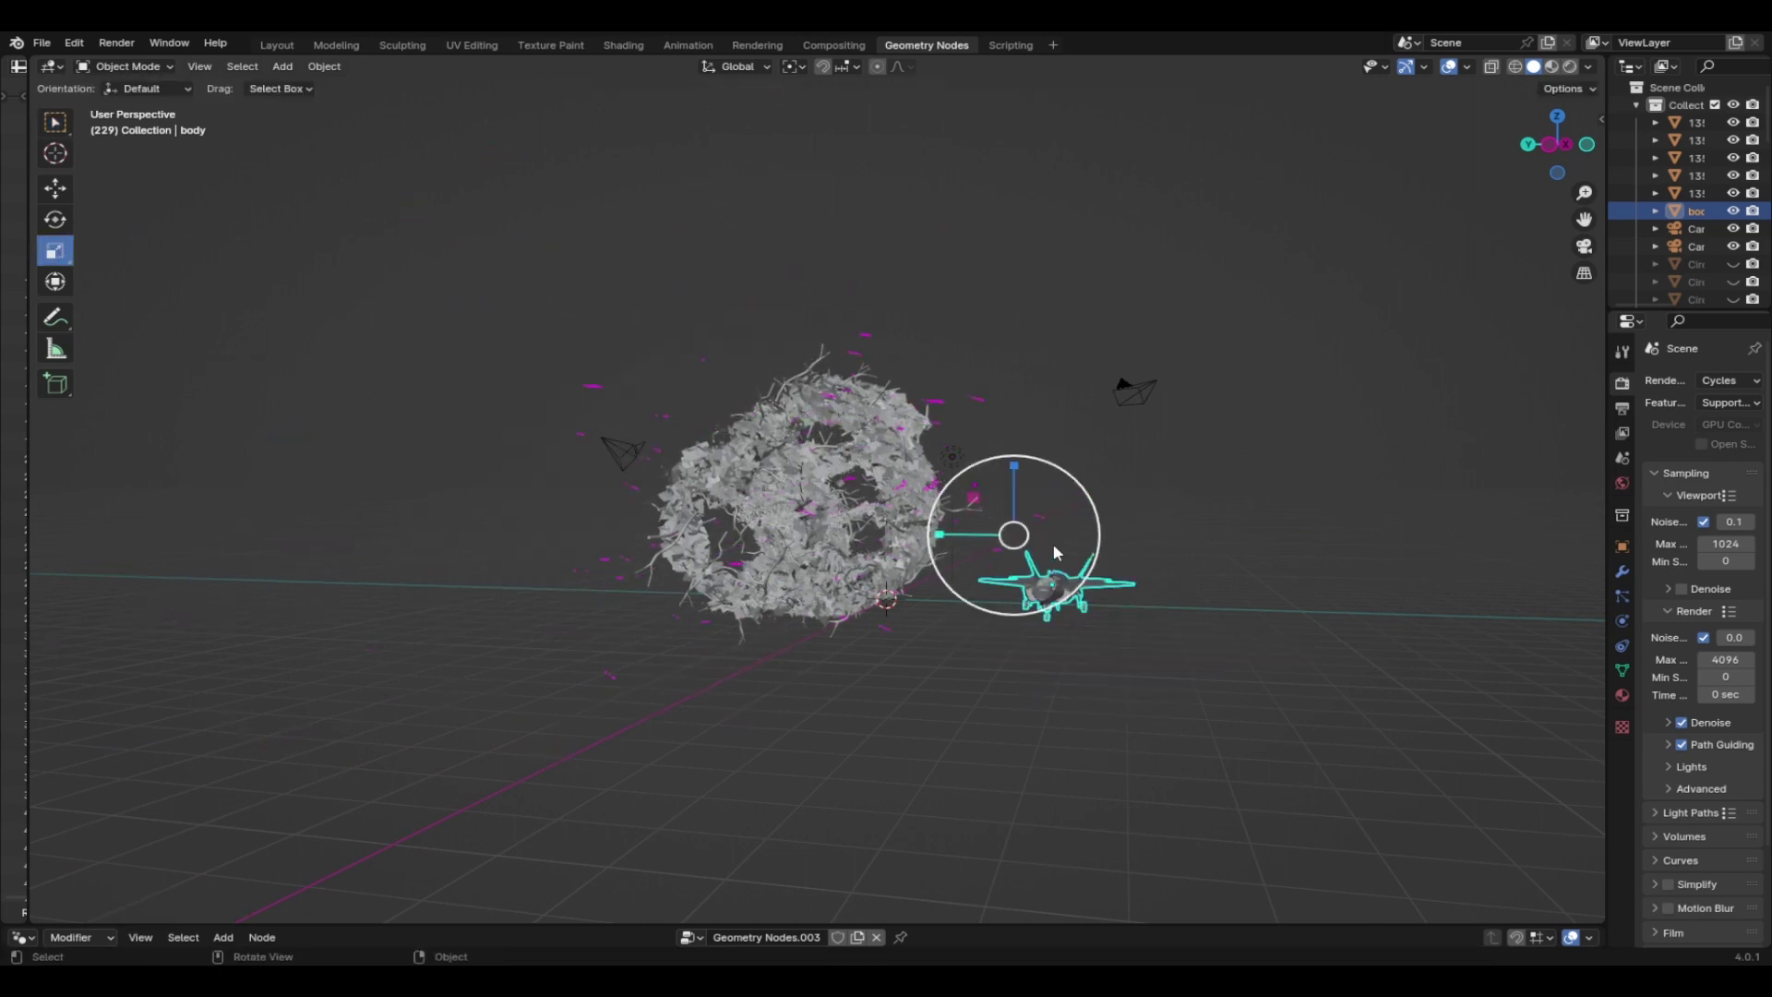
{"action": "left_click_drag", "start_coordinate": [1063, 477], "coordinate": [1058, 441]}
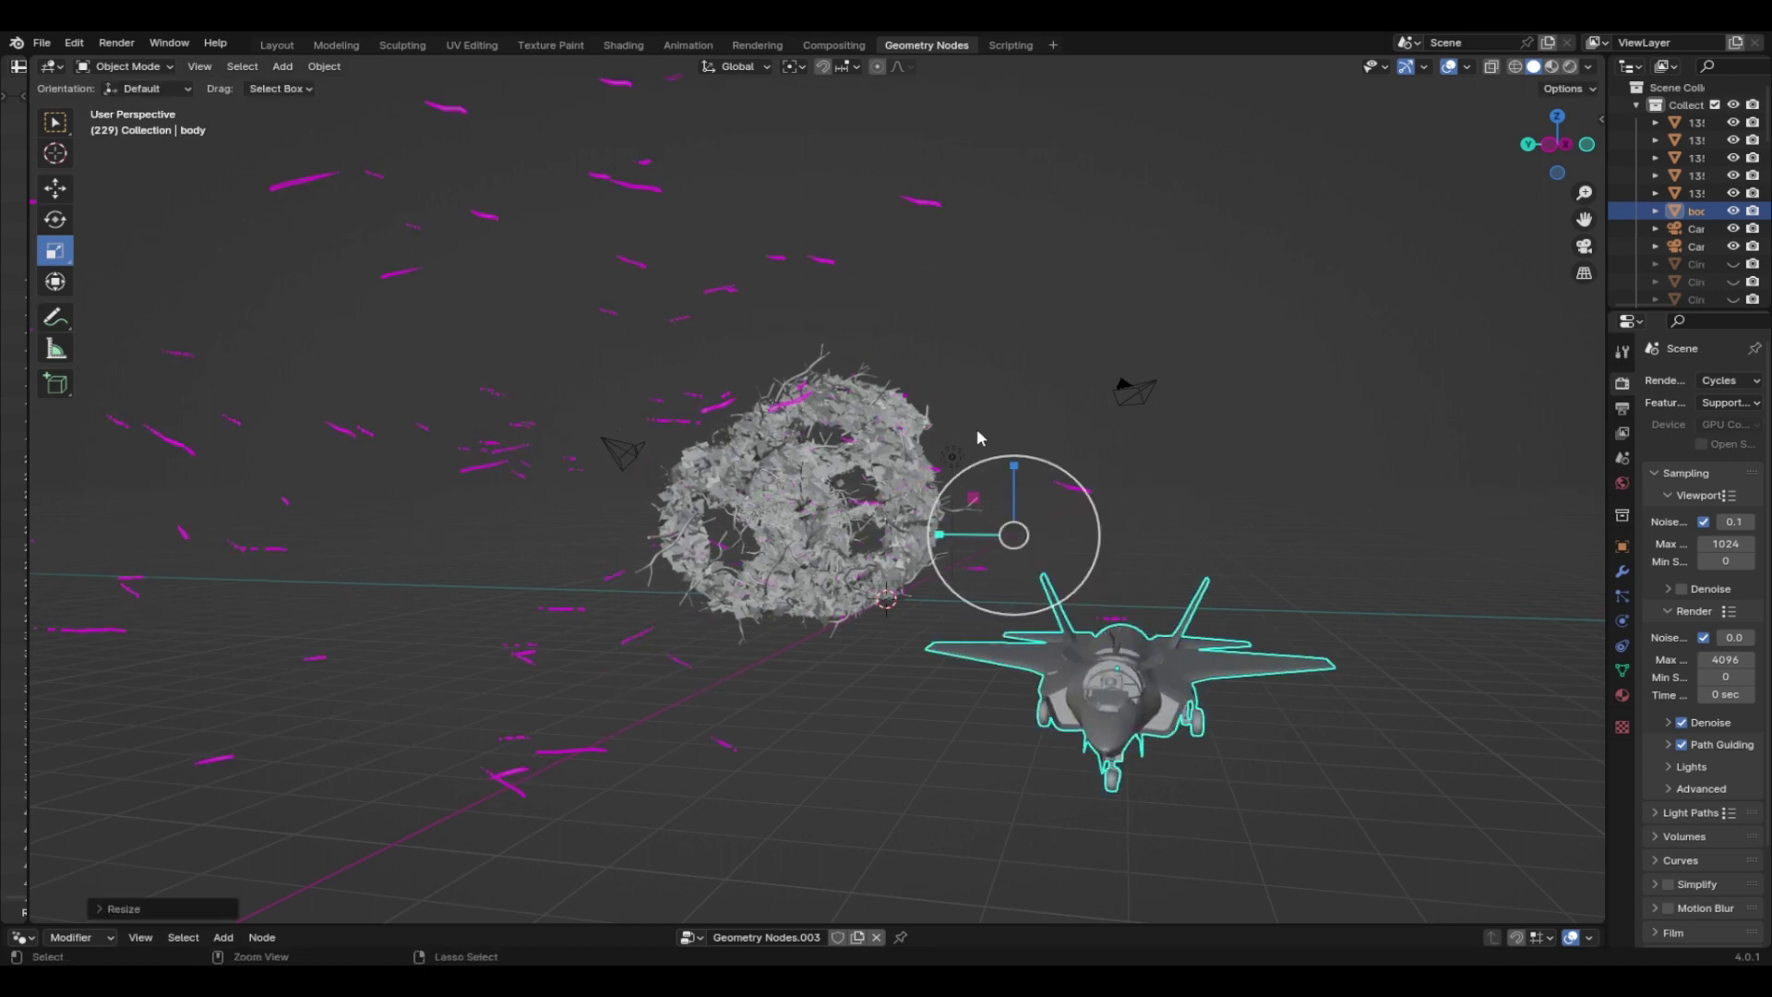
{"action": "key", "text": "ctrl+z"}
Center the jet's origin on its geometry and scale the jet up uniformly
{"action": "left_click_drag", "start_coordinate": [776, 330], "coordinate": [397, 545]}
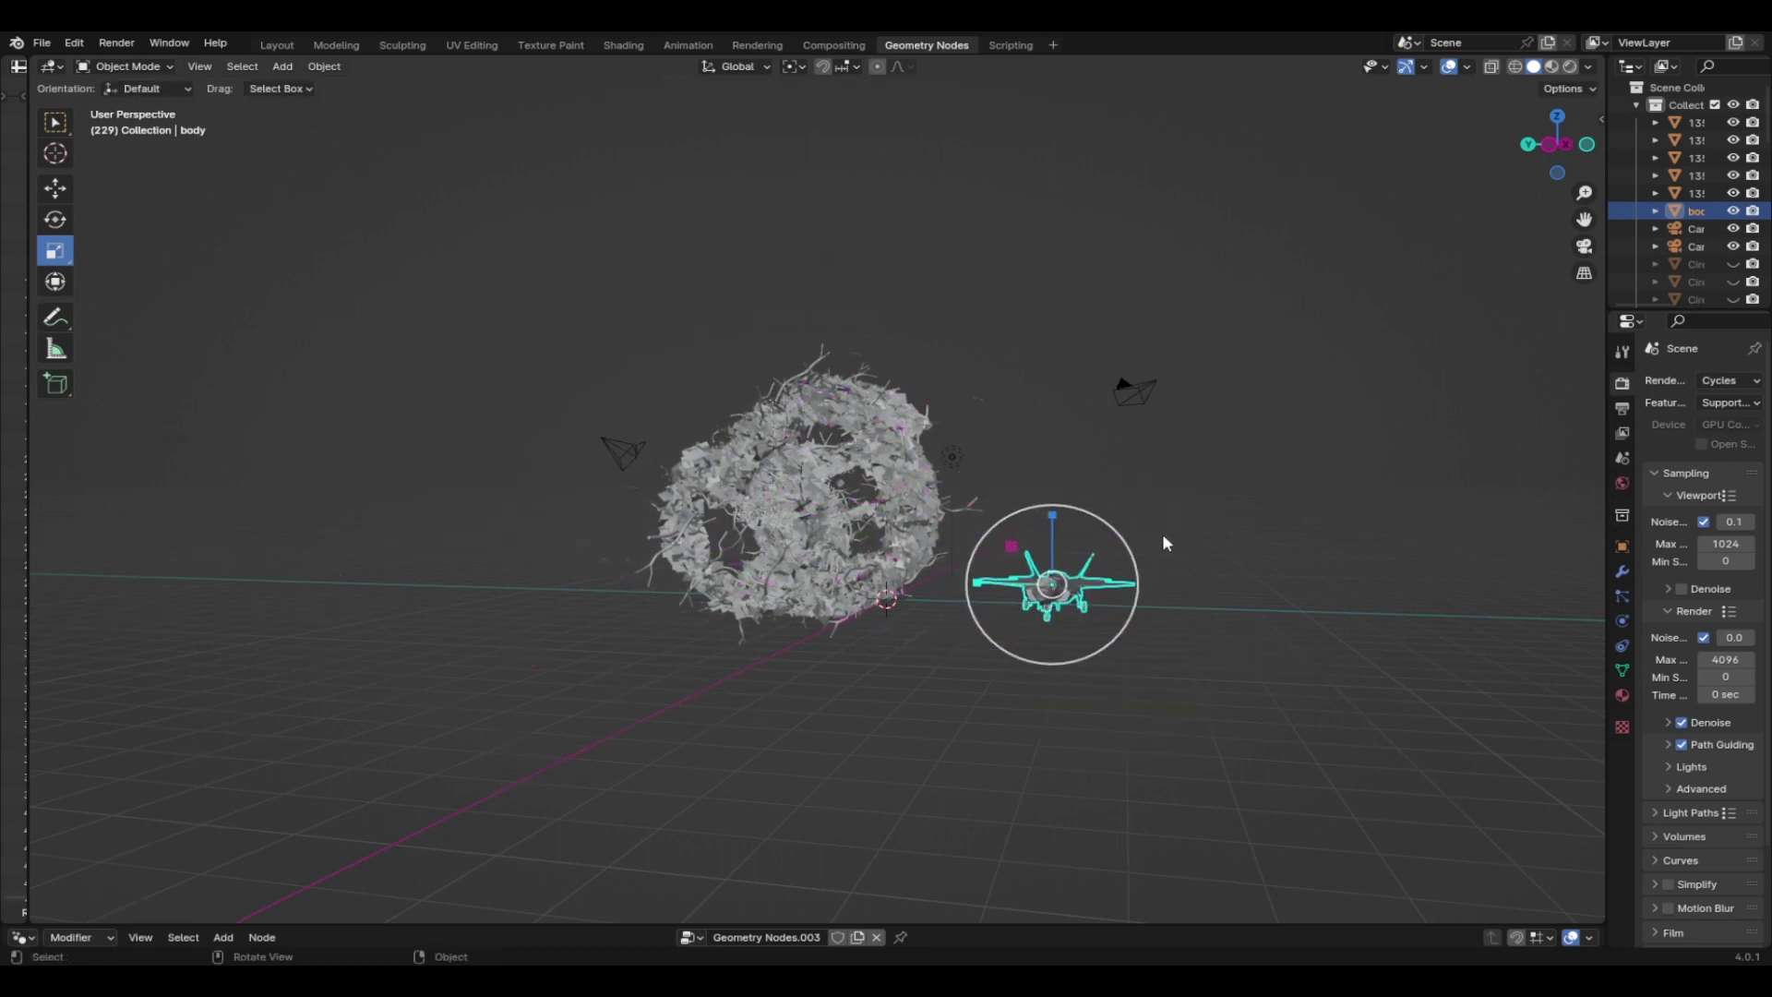
{"action": "left_click_drag", "start_coordinate": [1138, 552], "coordinate": [1271, 426]}
{"action": "left_click_drag", "start_coordinate": [1123, 578], "coordinate": [1057, 565]}
Move the enlarged jet so it stands clear beside the foliage, deselect it and save the file
{"action": "left_click", "coordinate": [55, 188]}
{"action": "scroll", "coordinate": [1265, 563], "scroll_direction": "up", "scroll_amount": 5}
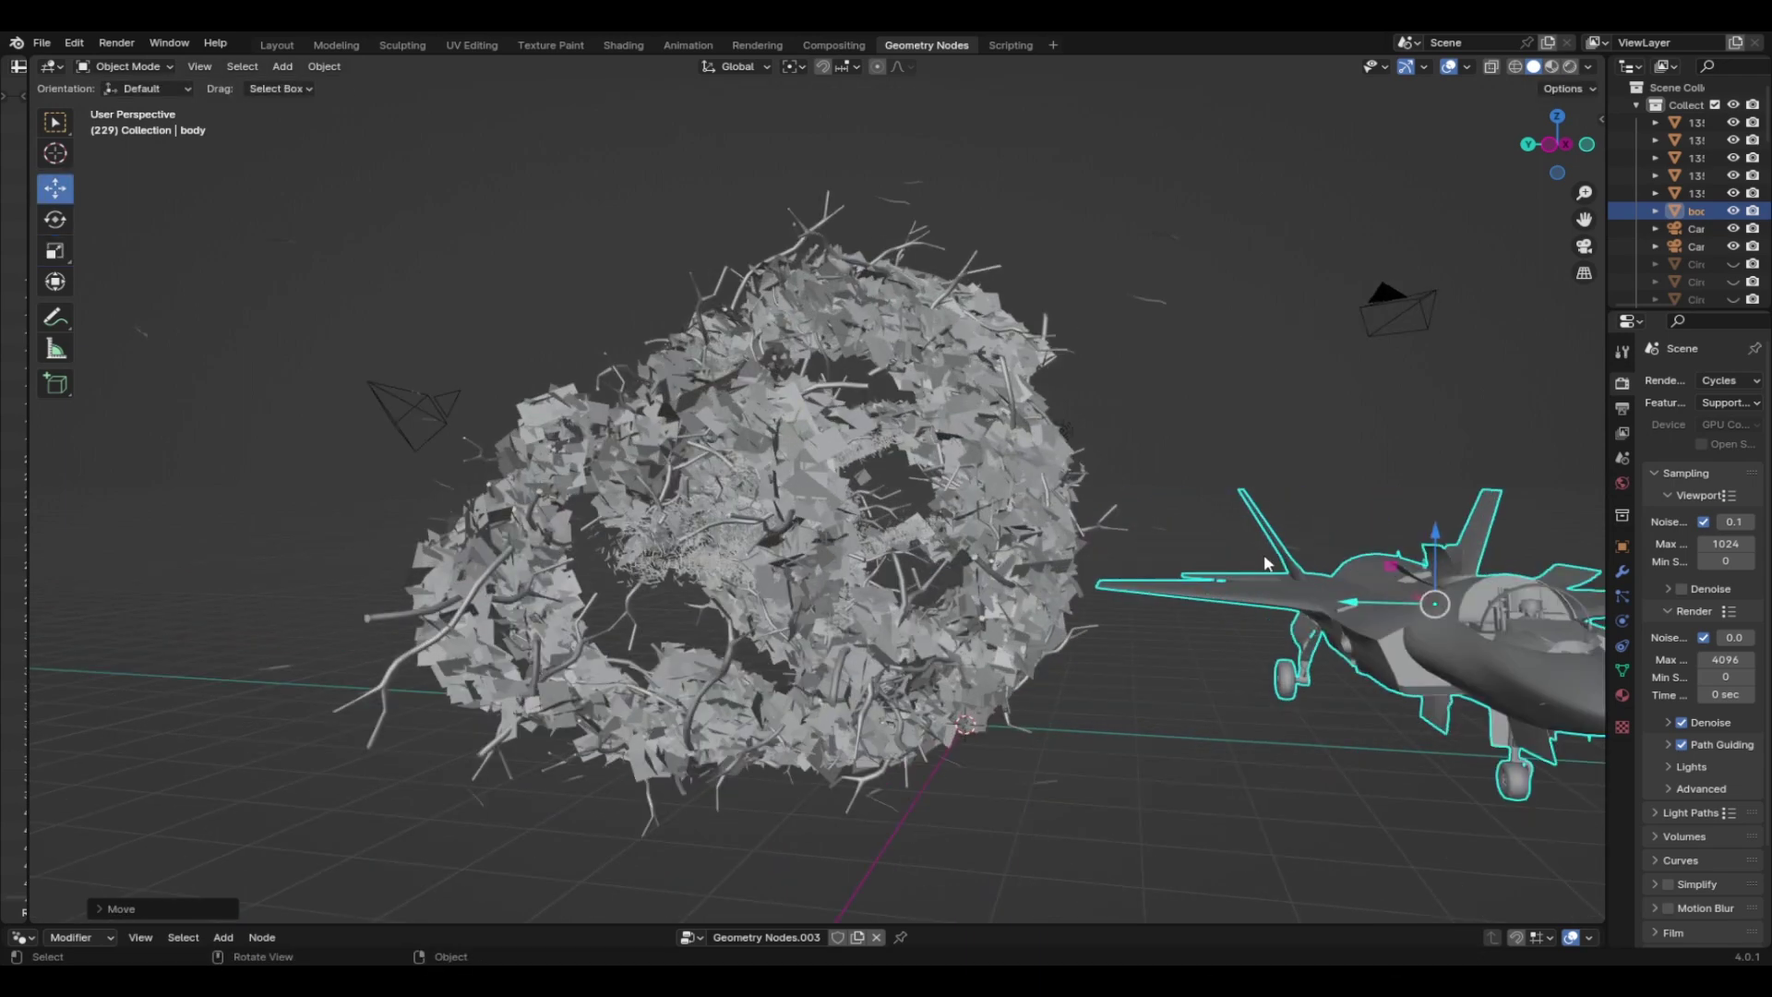
{"action": "middle_click_drag", "start_coordinate": [1265, 563], "coordinate": [1258, 541]}
{"action": "left_click", "coordinate": [1048, 336]}
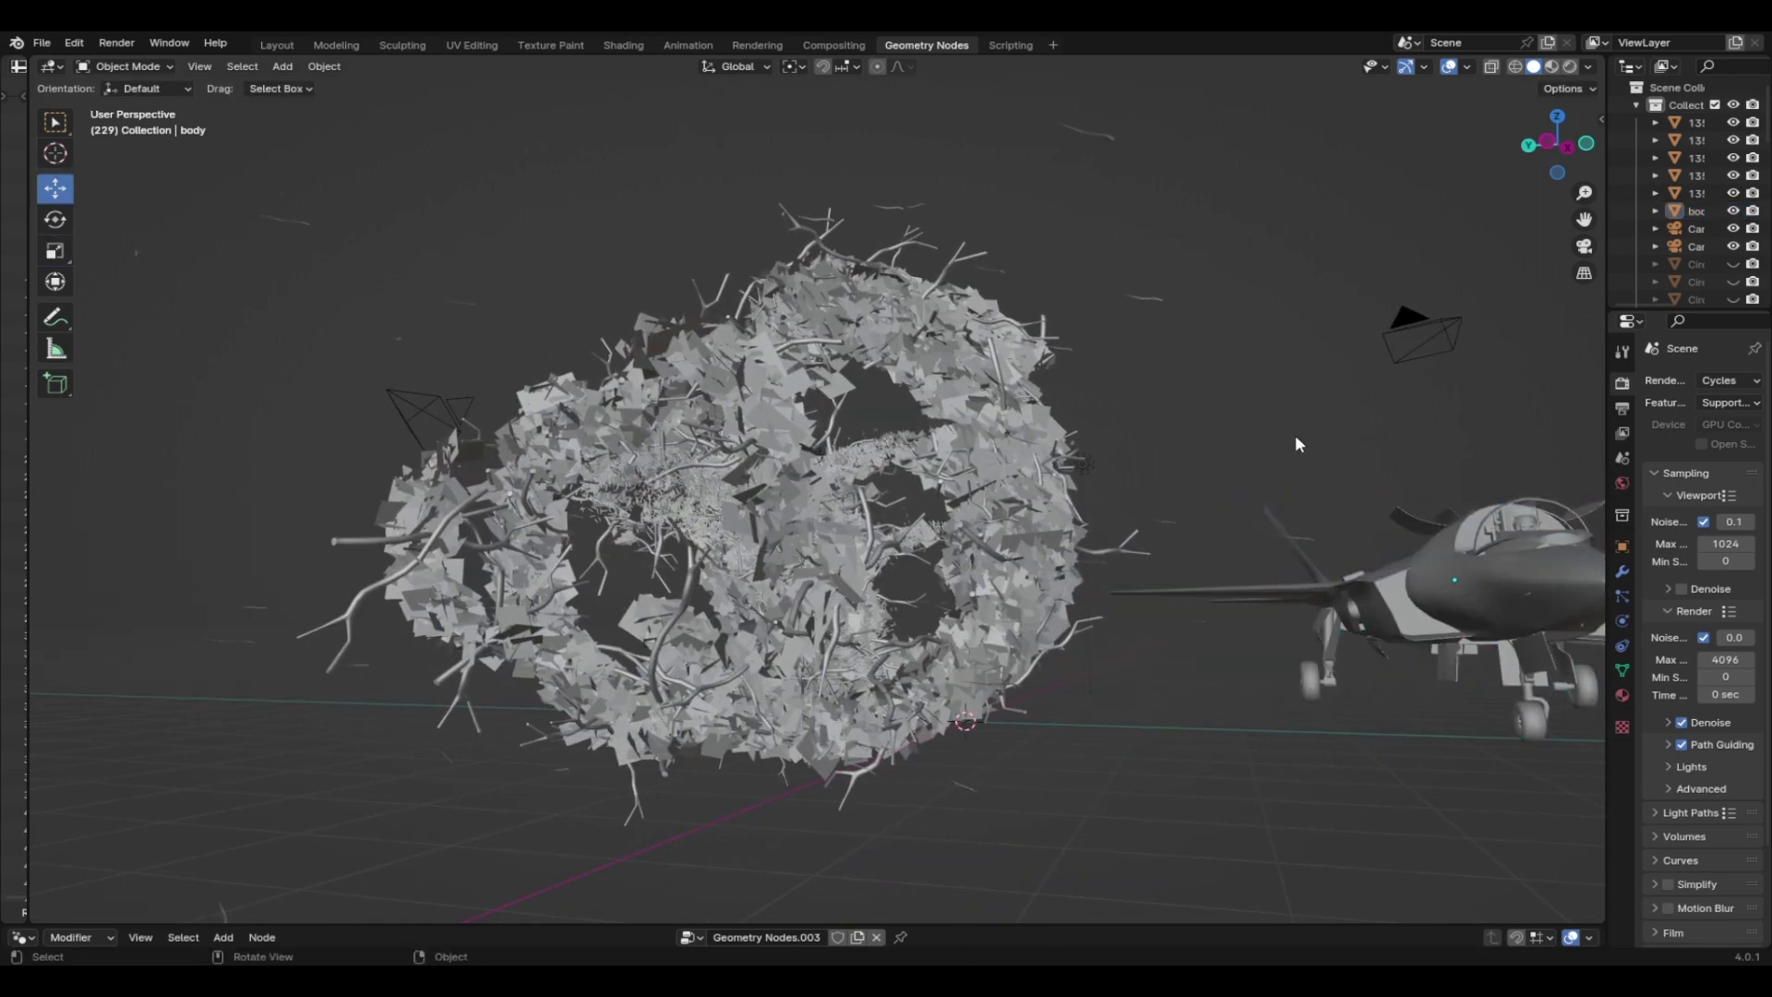
{"action": "middle_click_drag", "start_coordinate": [1297, 444], "coordinate": [1229, 502]}
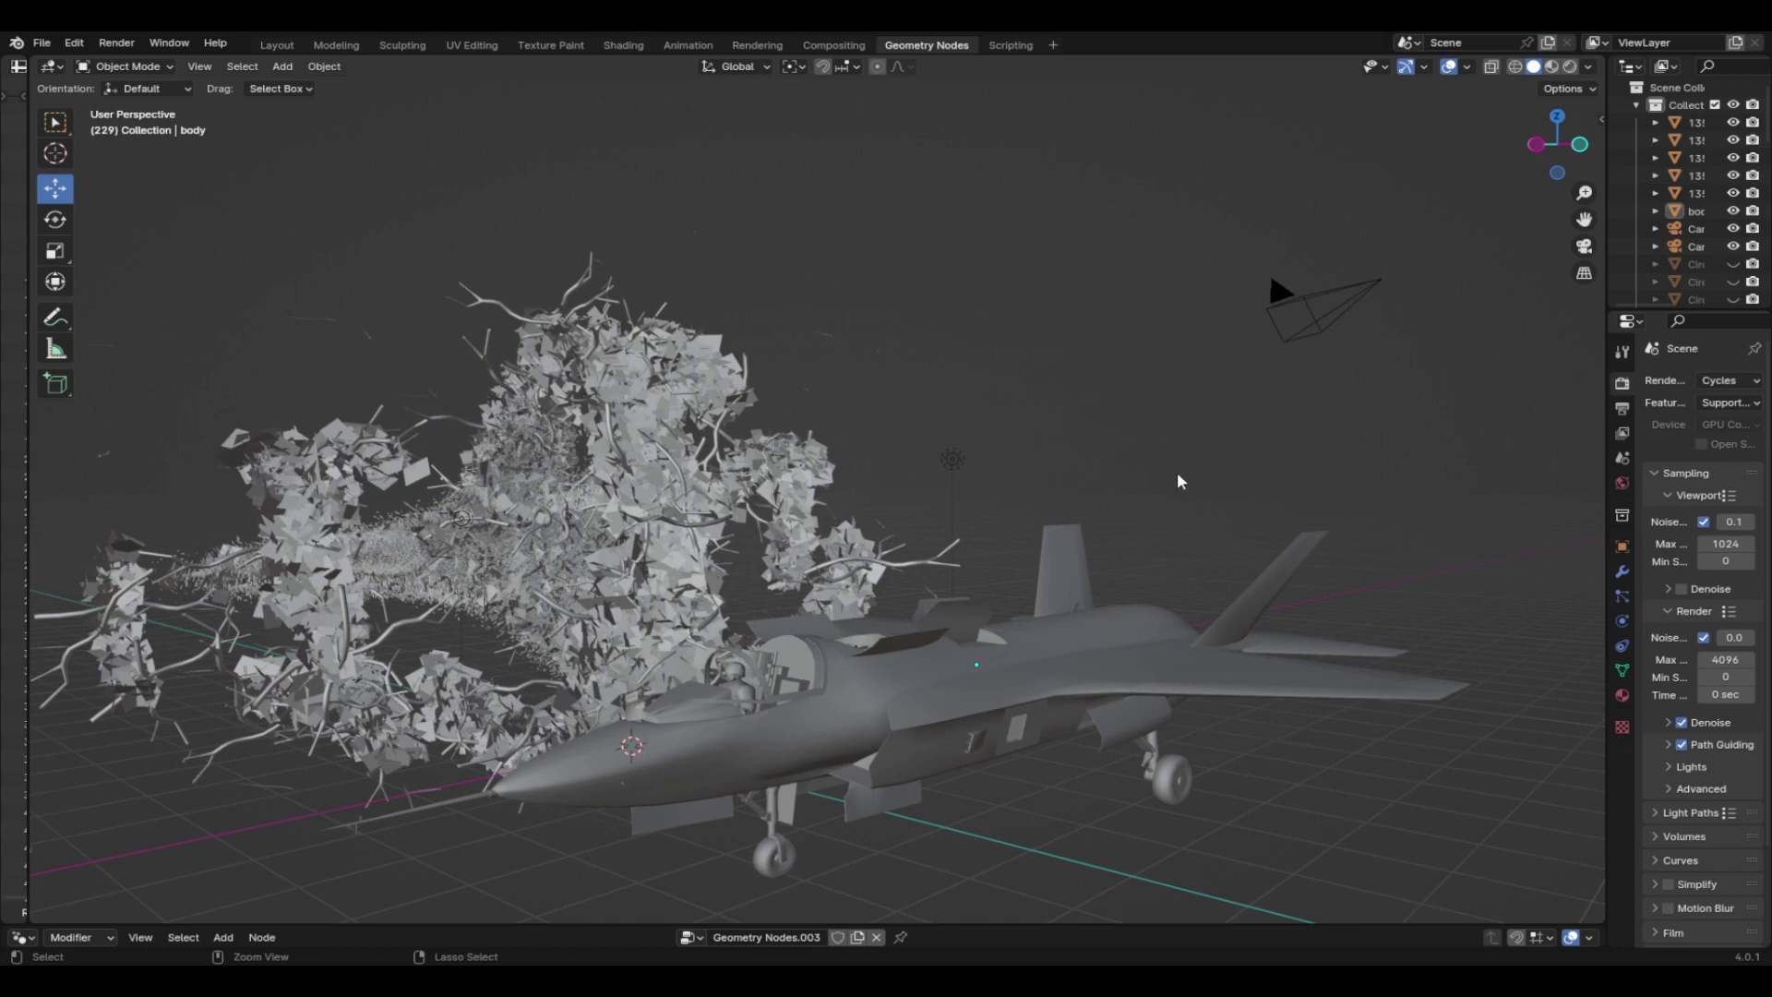
{"action": "key", "text": "ctrl+s"}
Open the jet body for mesh editing in the Modeling workspace and turn off X-ray display
{"action": "left_click", "coordinate": [833, 738]}
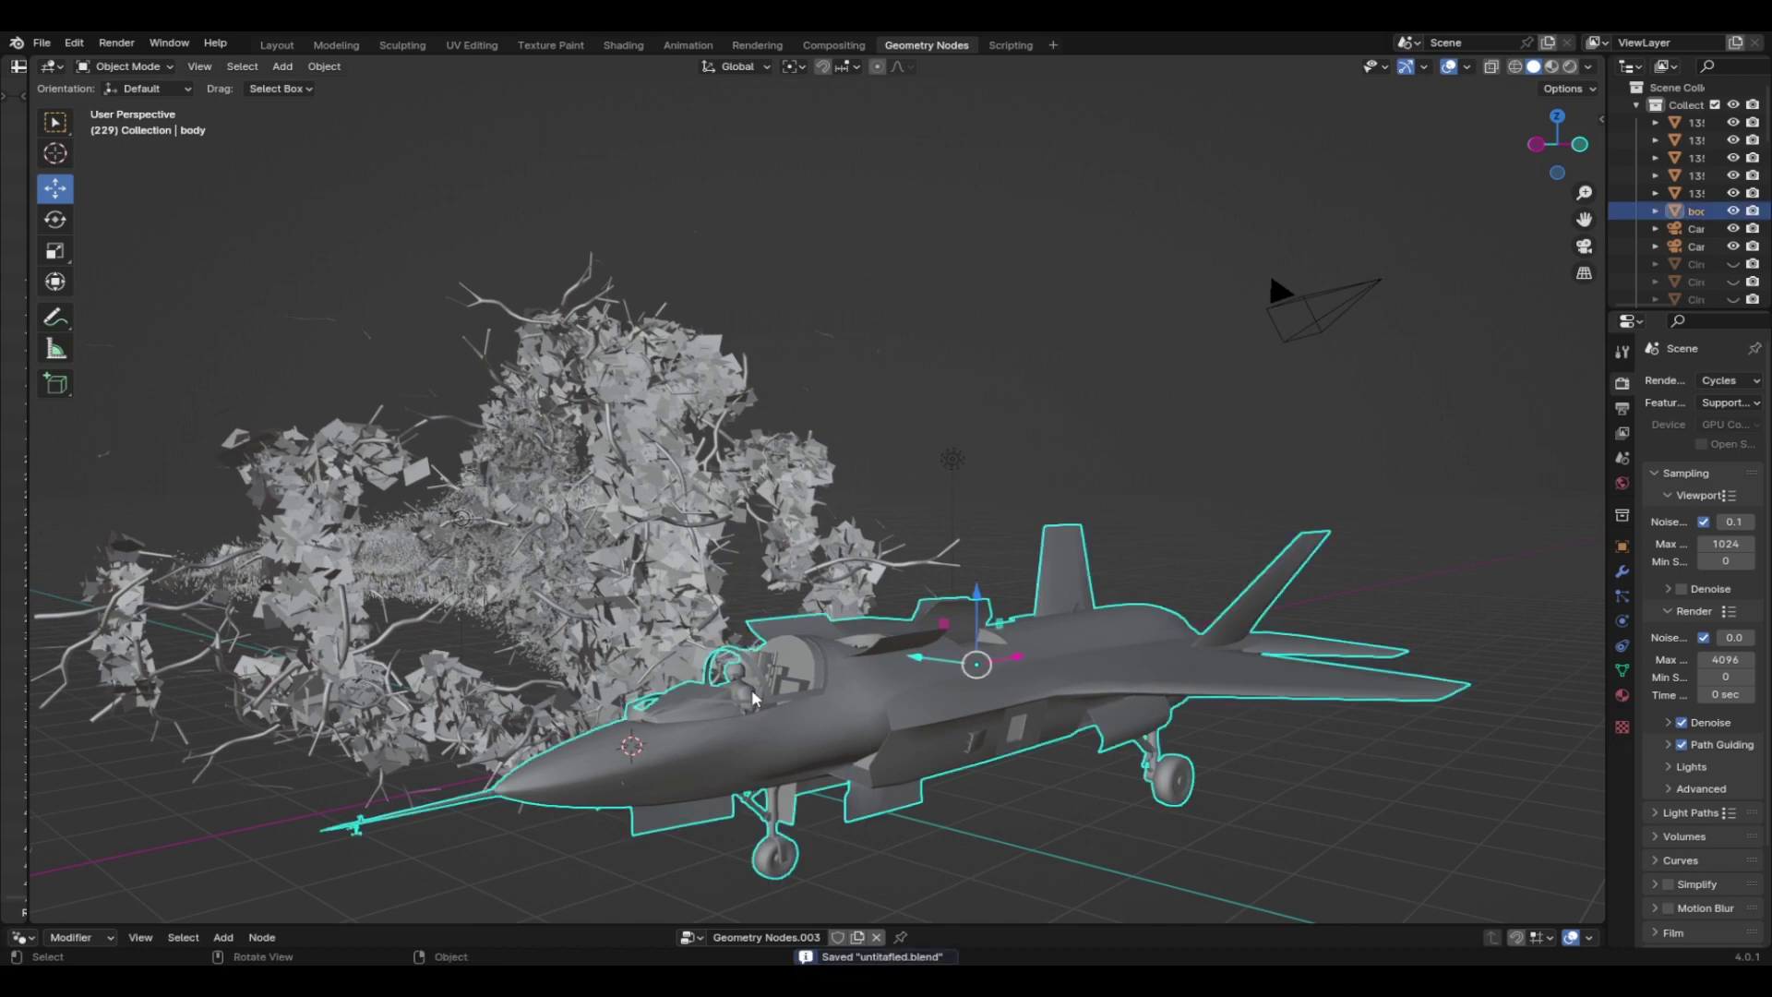
{"action": "left_click", "coordinate": [336, 44]}
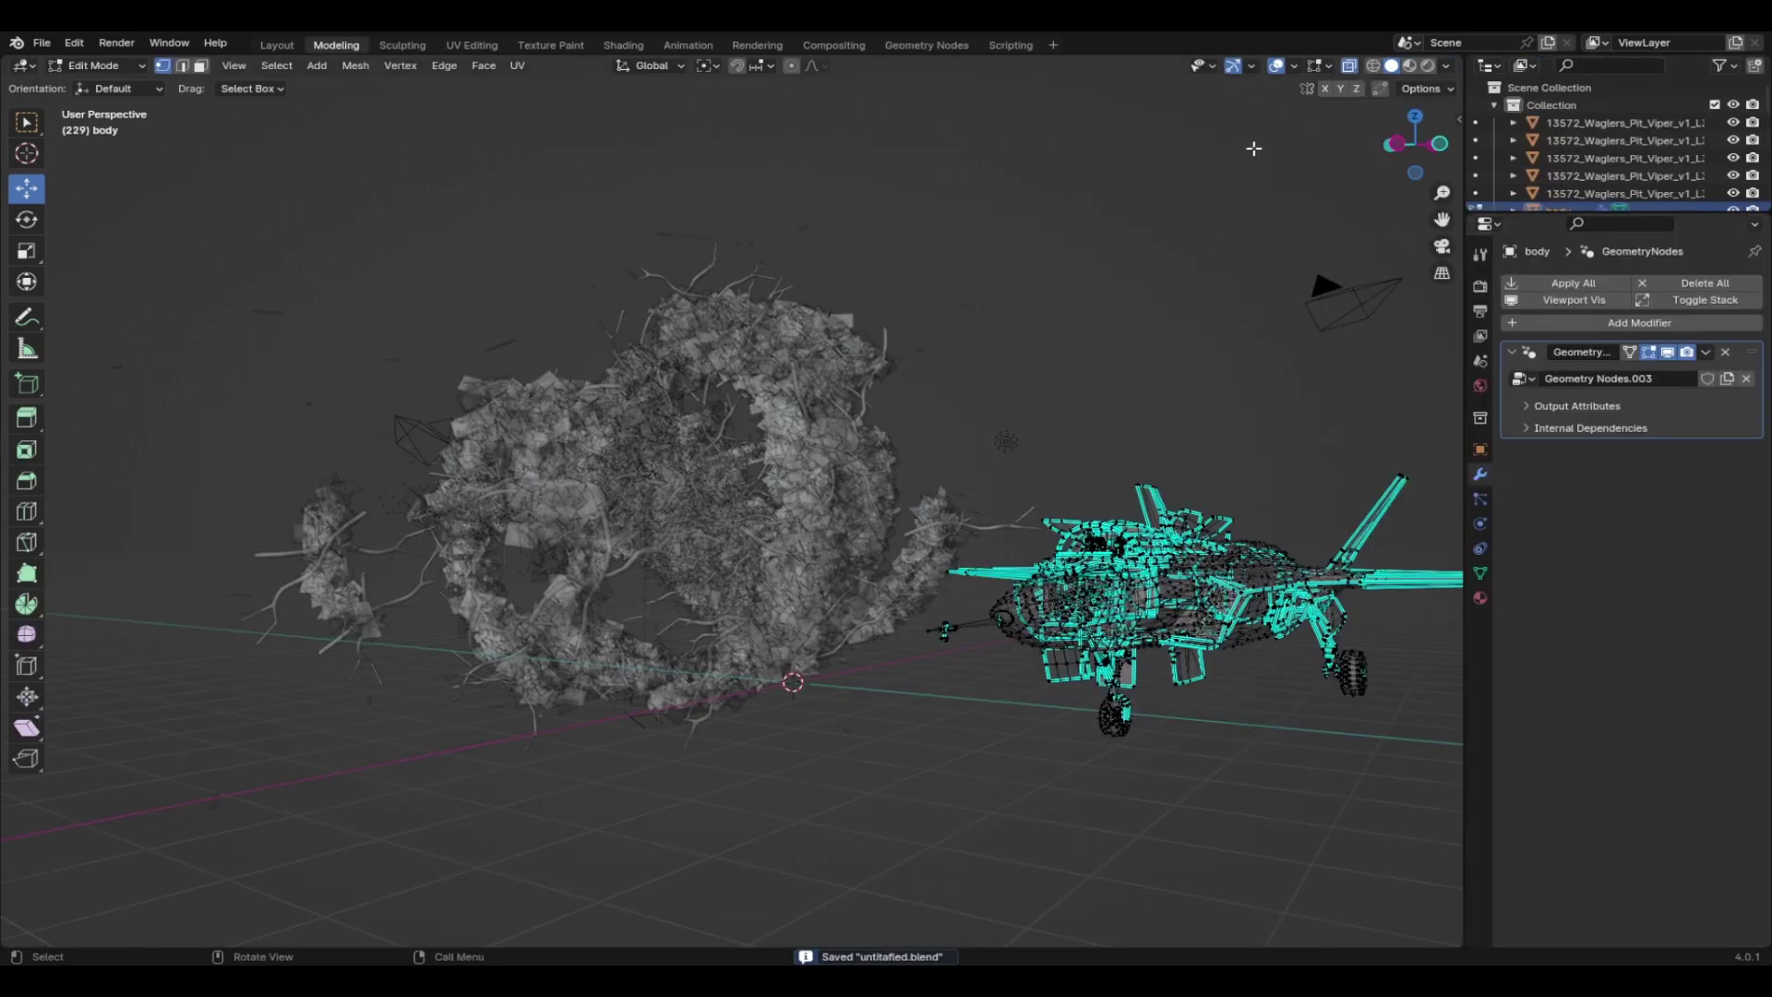
{"action": "left_click", "coordinate": [1349, 66]}
Switch to edge selection and select the shortest edge path along the nose's side from the air intake toward the tip
{"action": "scroll", "coordinate": [1117, 611], "scroll_direction": "up", "scroll_amount": 5}
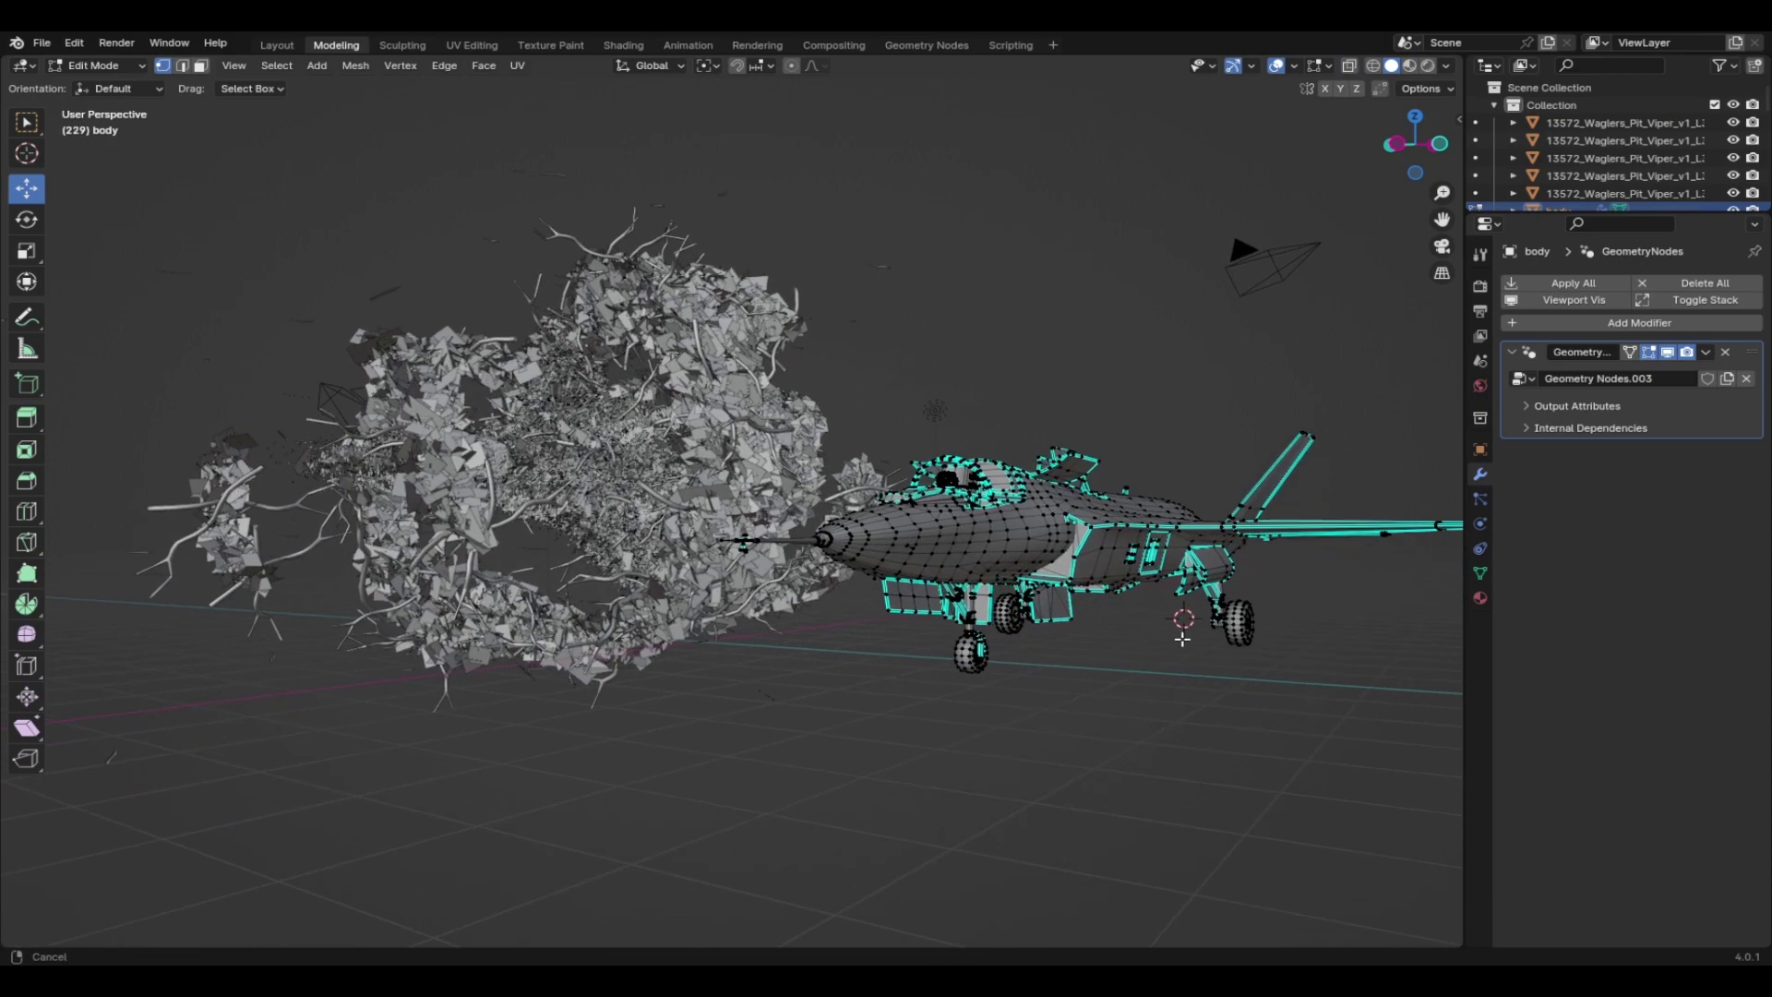
{"action": "middle_click_drag", "start_coordinate": [1117, 611], "coordinate": [1181, 704]}
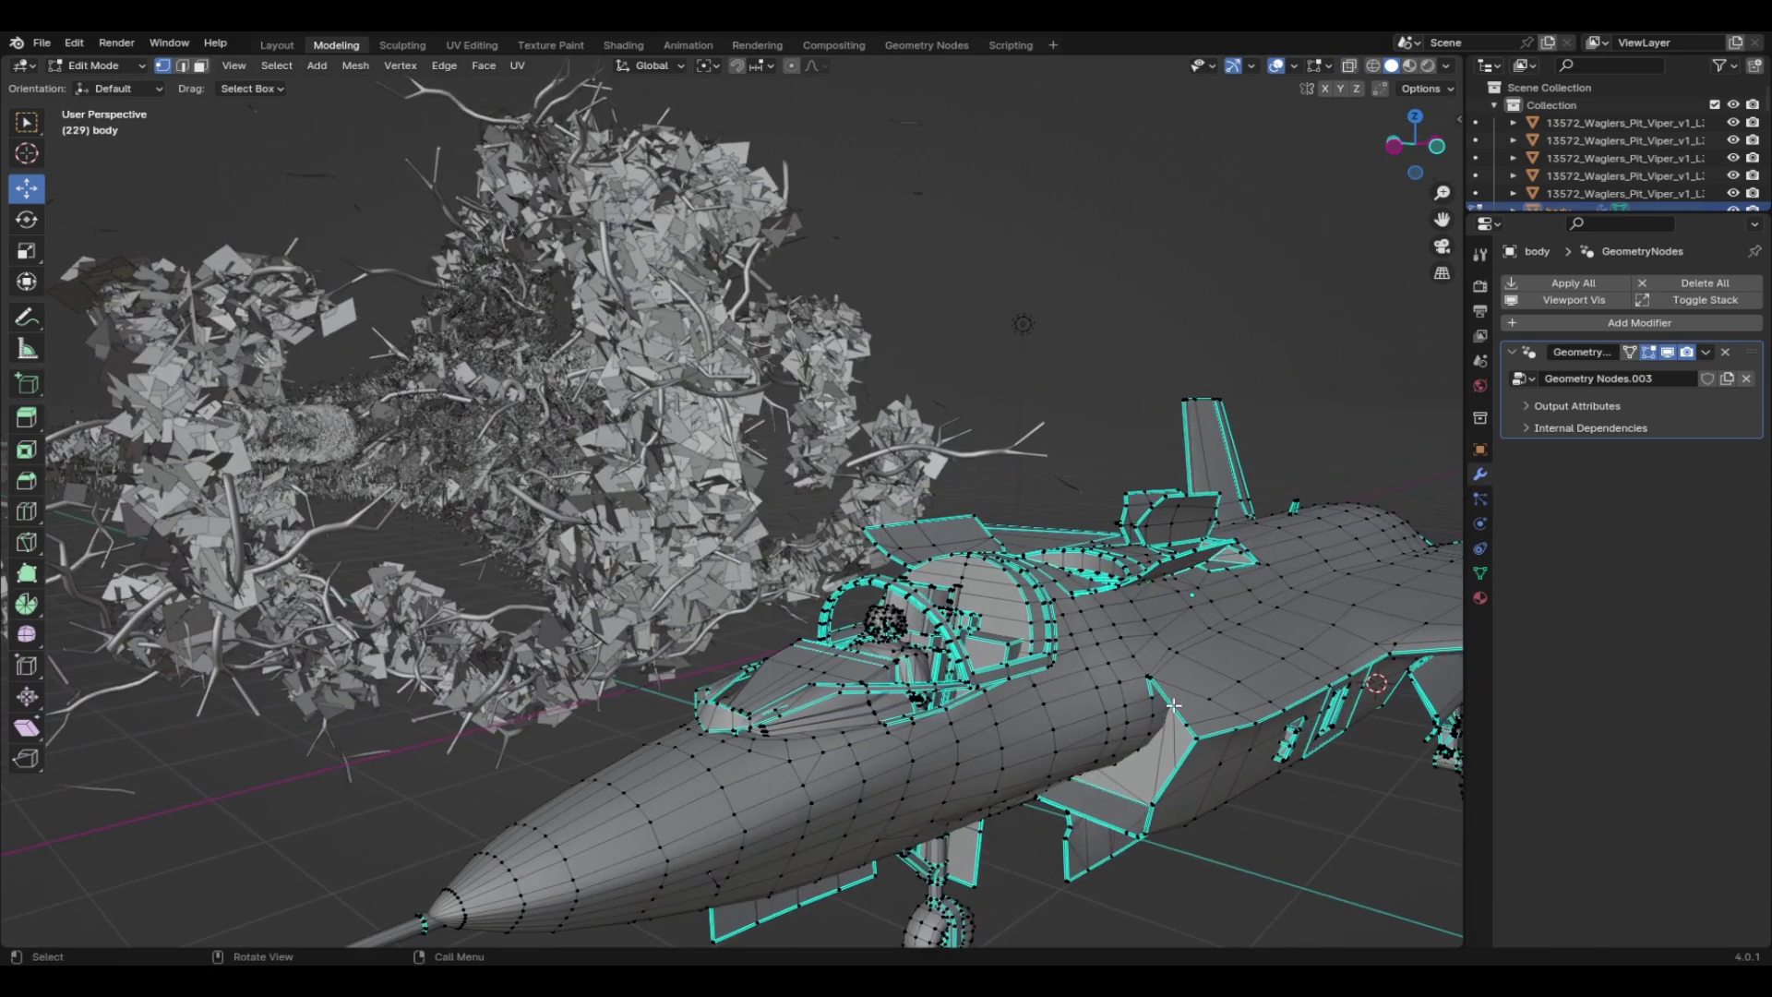
{"action": "left_click", "coordinate": [1143, 681]}
{"action": "left_click", "coordinate": [182, 66]}
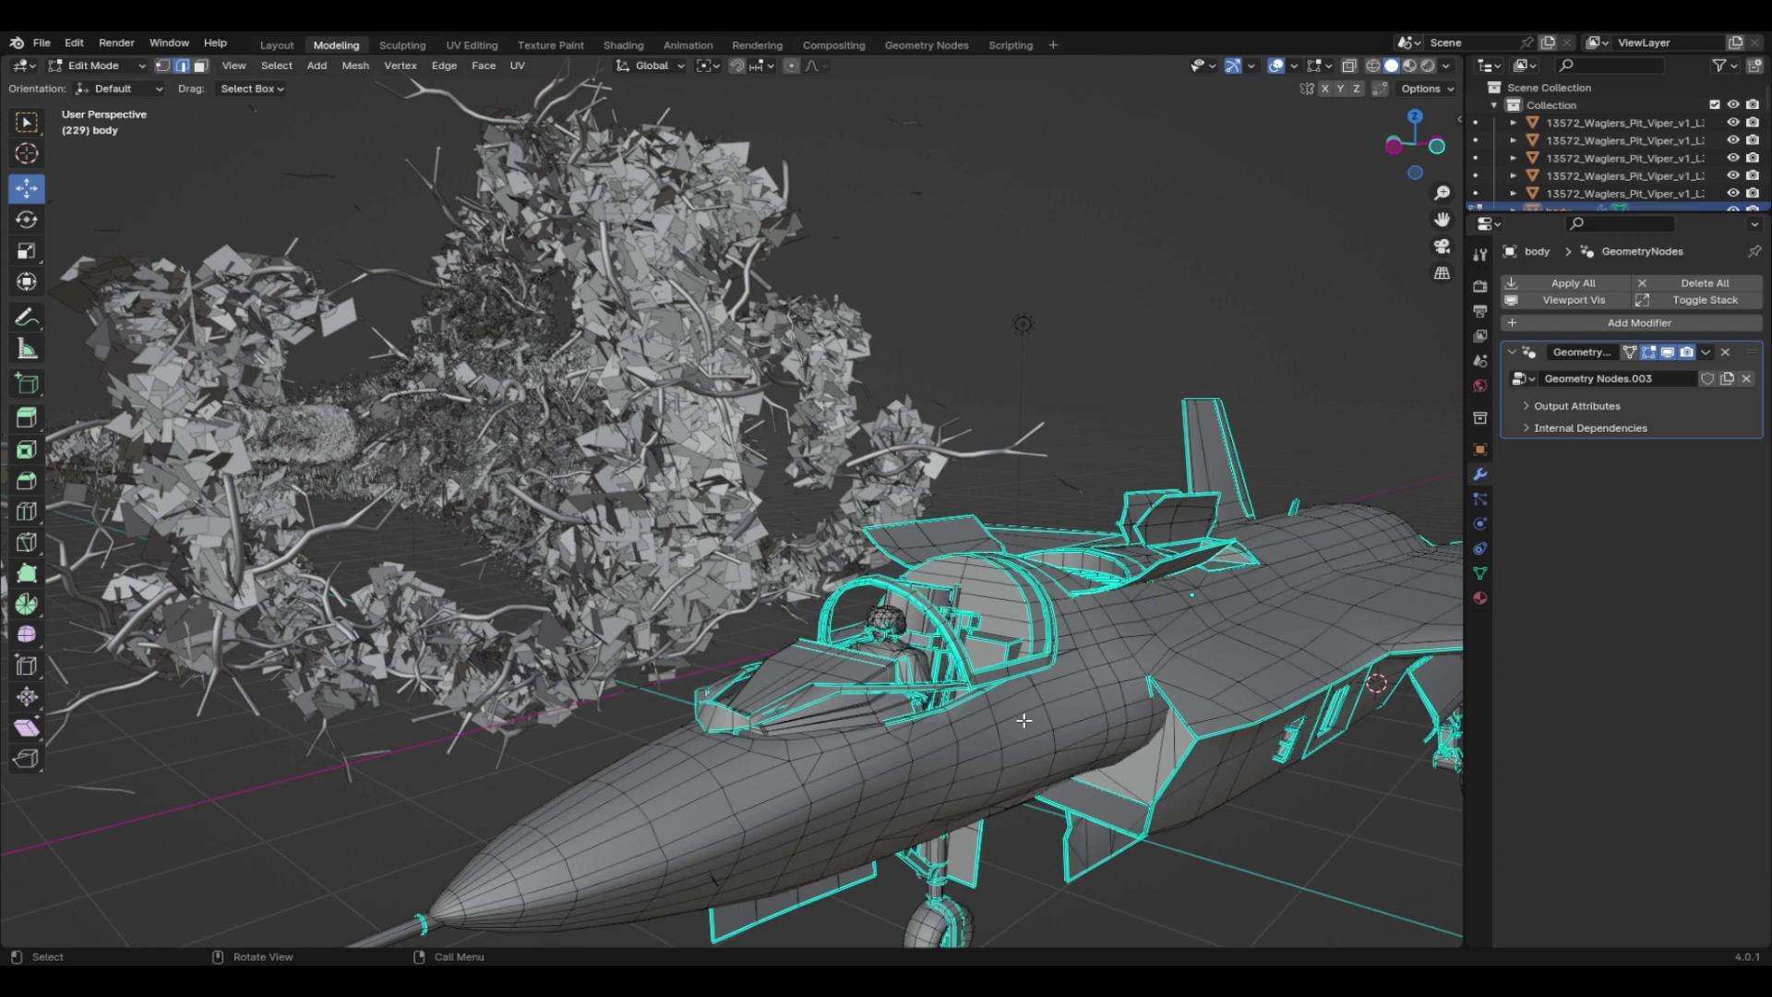
{"action": "left_click", "coordinate": [1127, 680]}
{"action": "left_click", "coordinate": [765, 822], "text": "ctrl"}
{"action": "left_click", "coordinate": [445, 914], "text": "ctrl"}
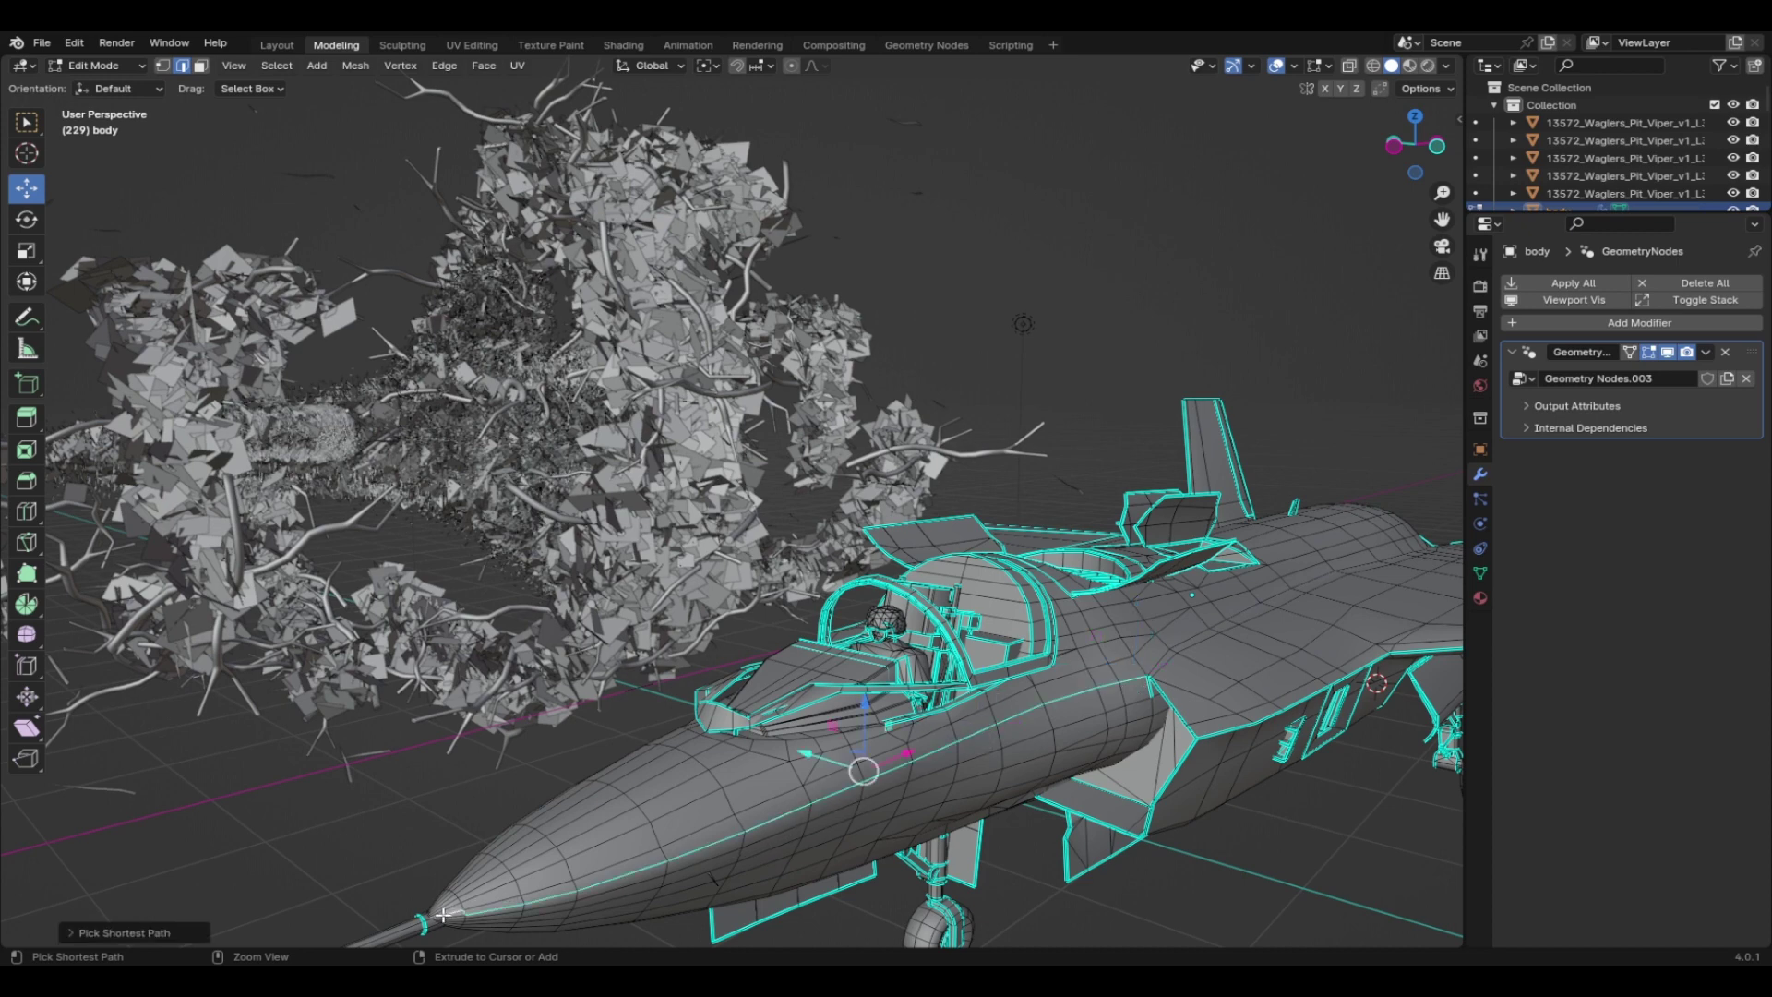
Add the remaining edge at the nose tip to the selected side path
{"action": "scroll", "coordinate": [929, 803], "scroll_direction": "up", "scroll_amount": 2}
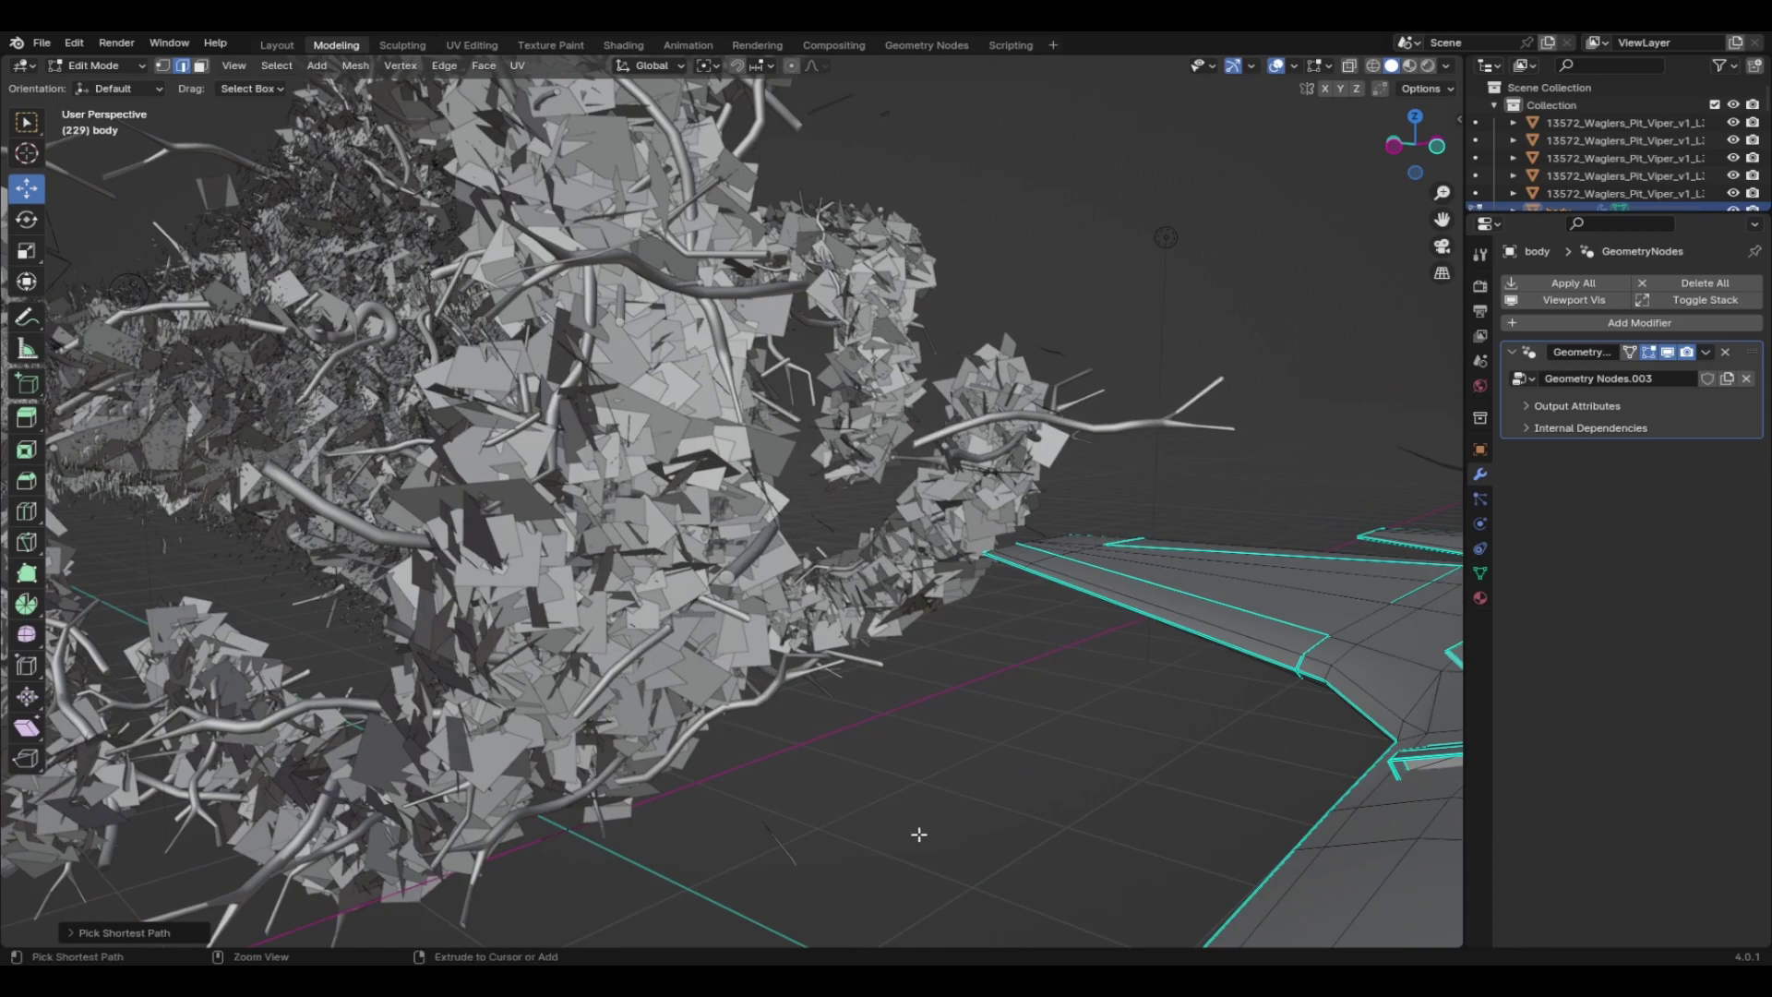
{"action": "middle_click_drag", "start_coordinate": [918, 831], "coordinate": [934, 665], "text": "ctrl"}
{"action": "scroll", "coordinate": [847, 635], "scroll_direction": "up", "scroll_amount": 3}
{"action": "scroll", "coordinate": [847, 635], "scroll_direction": "down", "scroll_amount": 5}
{"action": "scroll", "coordinate": [757, 607], "scroll_direction": "up", "scroll_amount": 3}
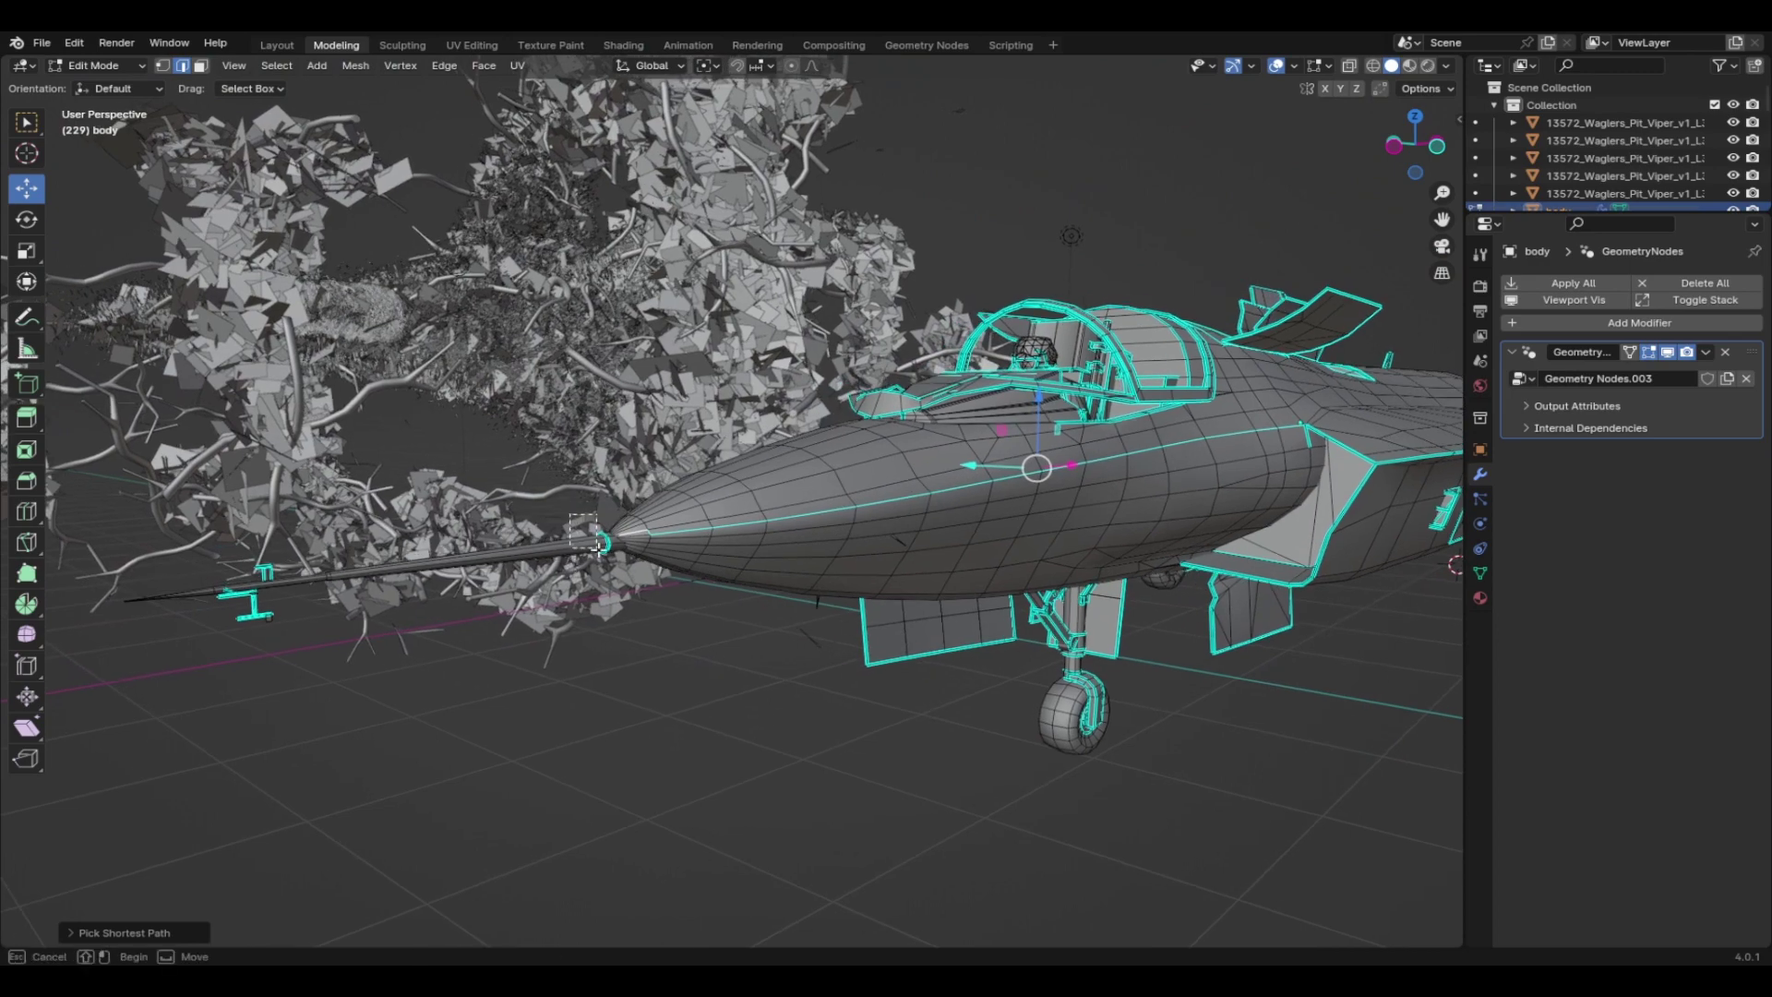
{"action": "scroll", "coordinate": [631, 581], "scroll_direction": "up", "scroll_amount": 6}
{"action": "scroll", "coordinate": [704, 641], "scroll_direction": "down", "scroll_amount": 7}
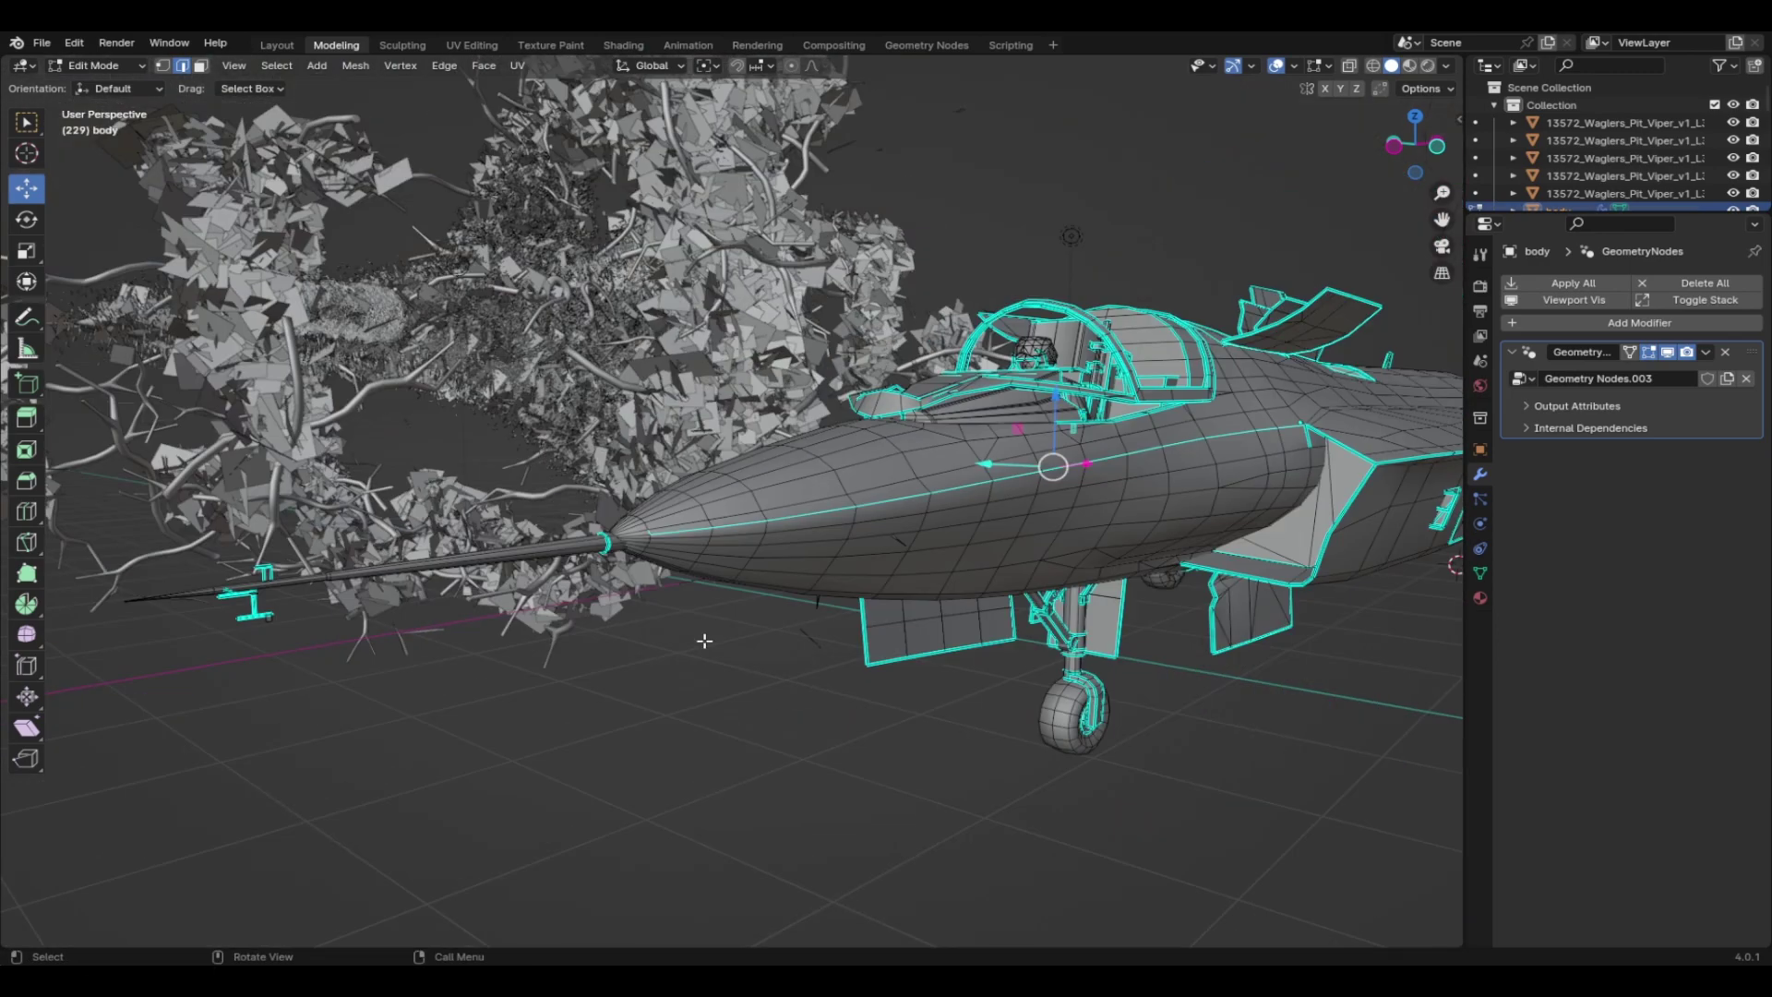
{"action": "scroll", "coordinate": [670, 610], "scroll_direction": "up", "scroll_amount": 4}
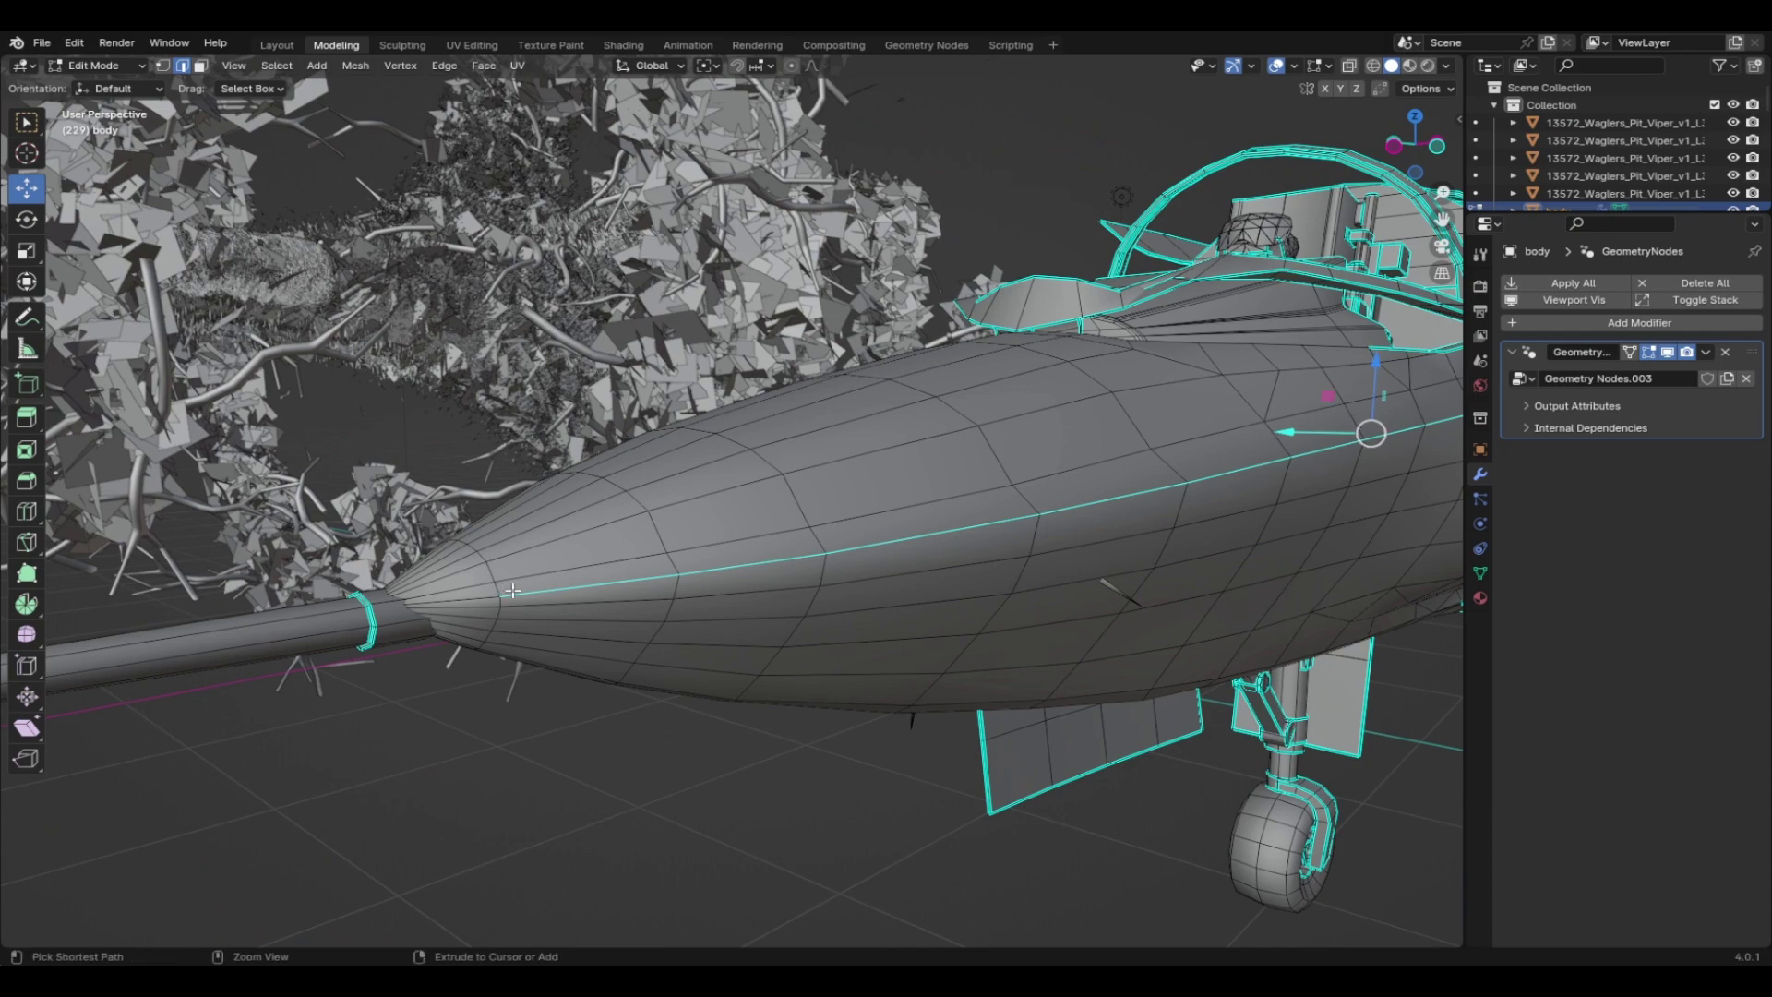
{"action": "left_click", "coordinate": [482, 601], "text": "shift"}
{"action": "scroll", "coordinate": [914, 548], "scroll_direction": "down", "scroll_amount": 4}
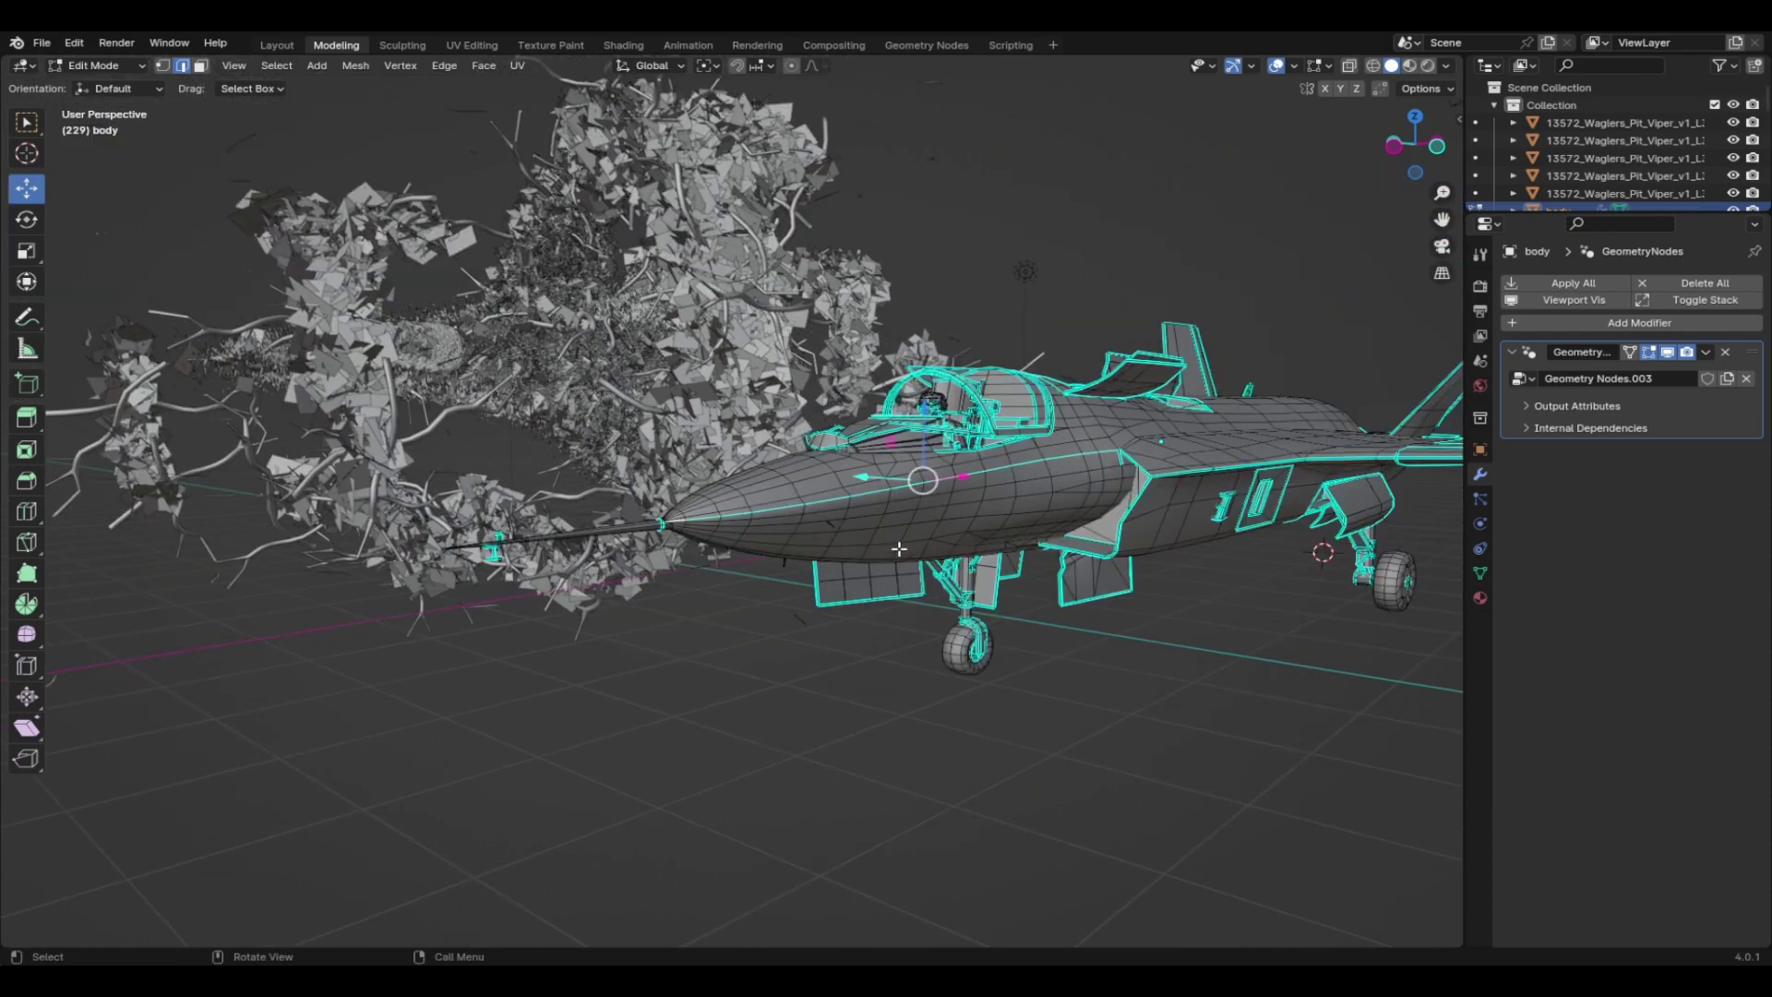
Add the matching edge path on the nose's opposite side, from the tip back to the other intake
{"action": "middle_click_drag", "start_coordinate": [900, 548], "coordinate": [1089, 496]}
{"action": "scroll", "coordinate": [1183, 575], "scroll_direction": "up", "scroll_amount": 3}
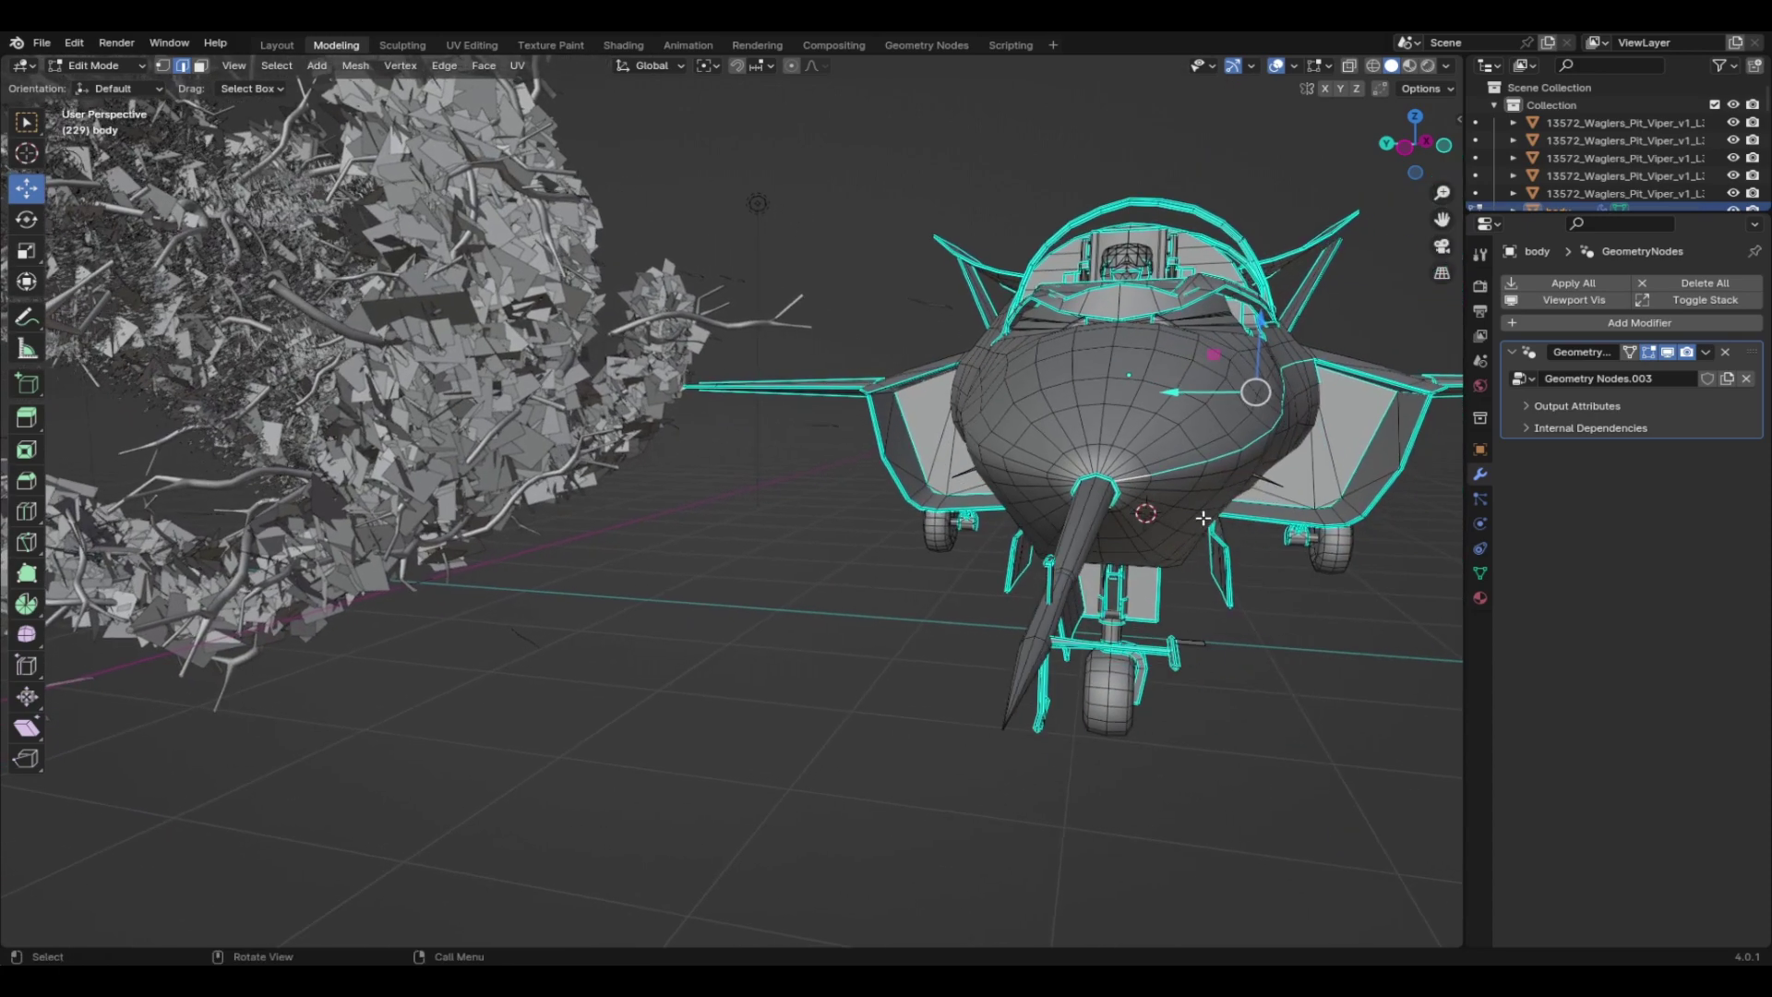
{"action": "left_click", "coordinate": [1066, 479], "text": "shift"}
{"action": "middle_click_drag", "start_coordinate": [964, 398], "coordinate": [1296, 485]}
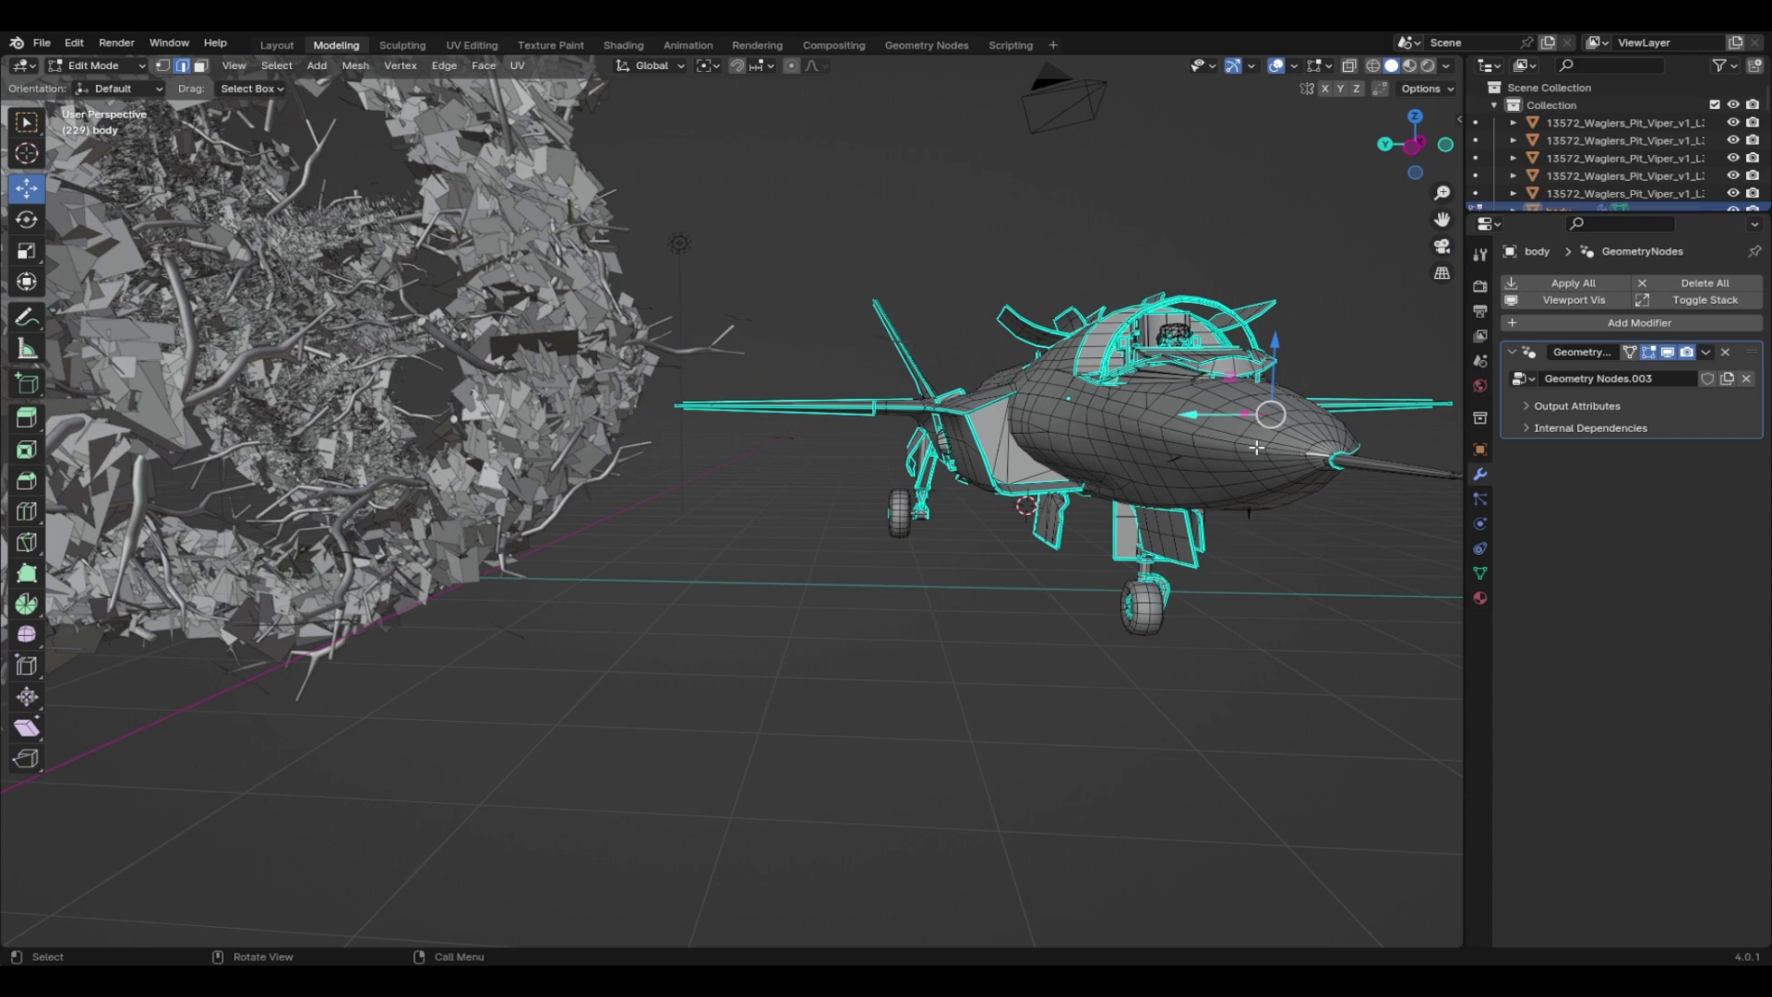
{"action": "left_click", "coordinate": [1027, 395], "text": "ctrl"}
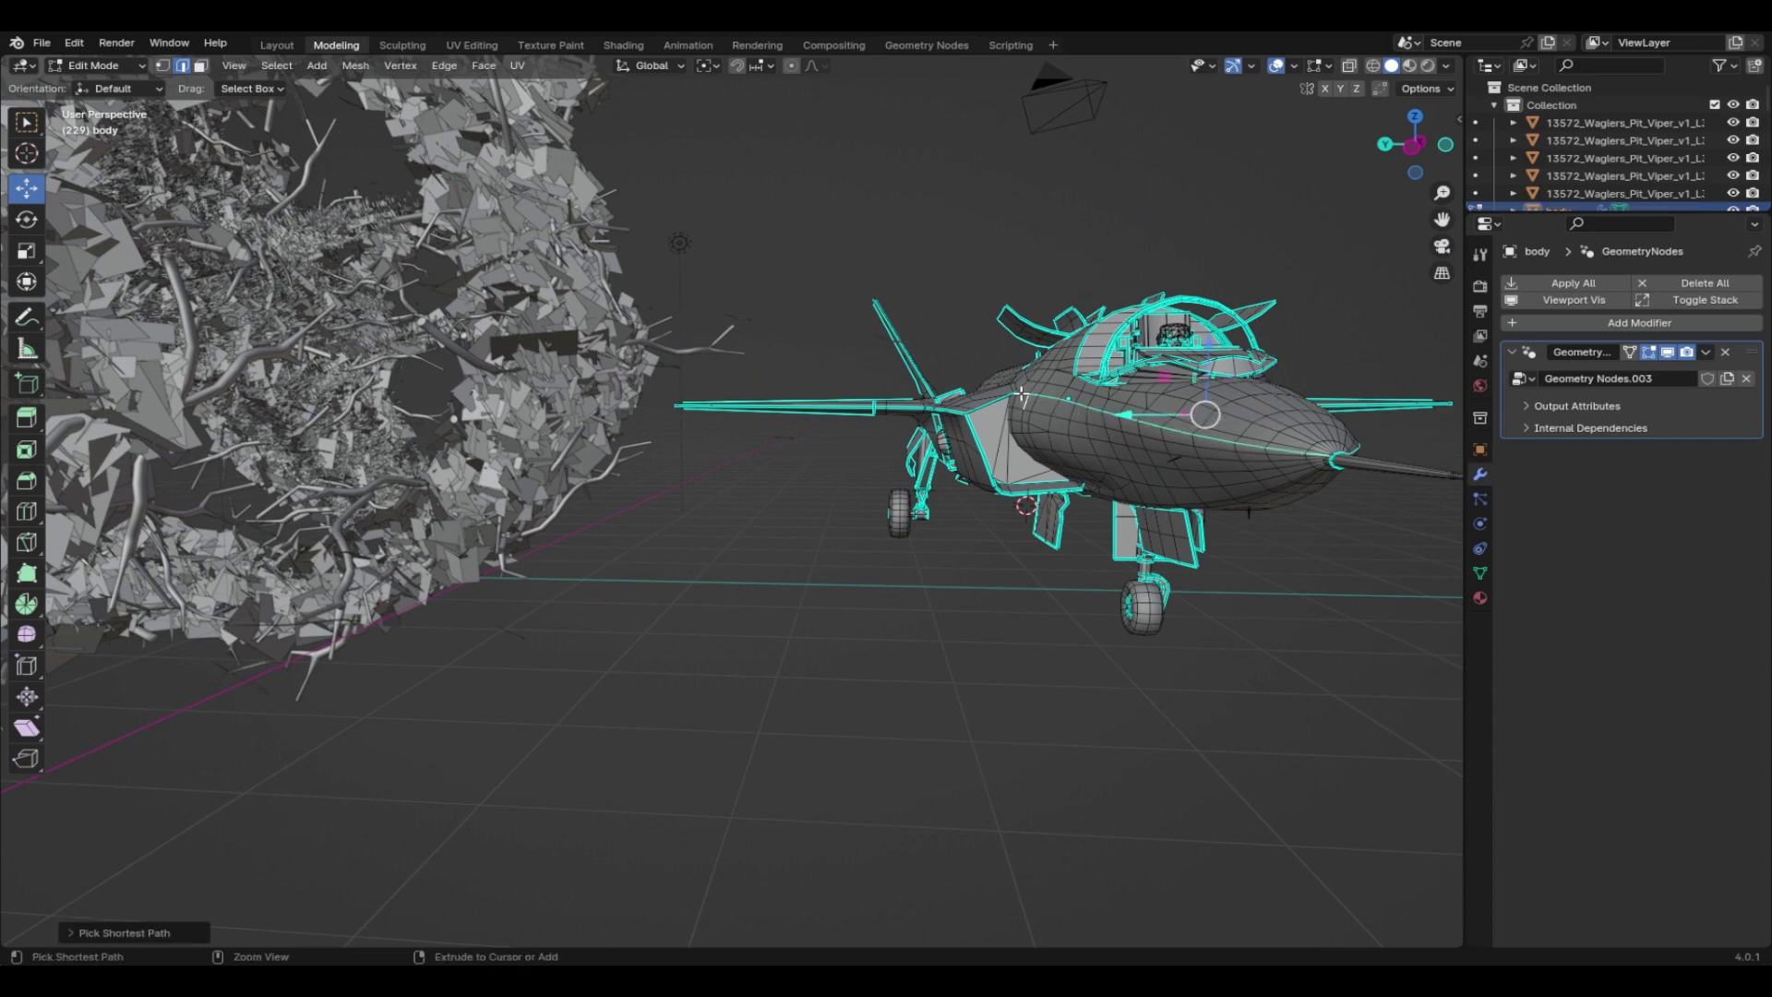
Scale both selected nose edge paths slightly outward along the Y axis and clear the selection
{"action": "middle_click_drag", "start_coordinate": [1044, 420], "coordinate": [778, 435]}
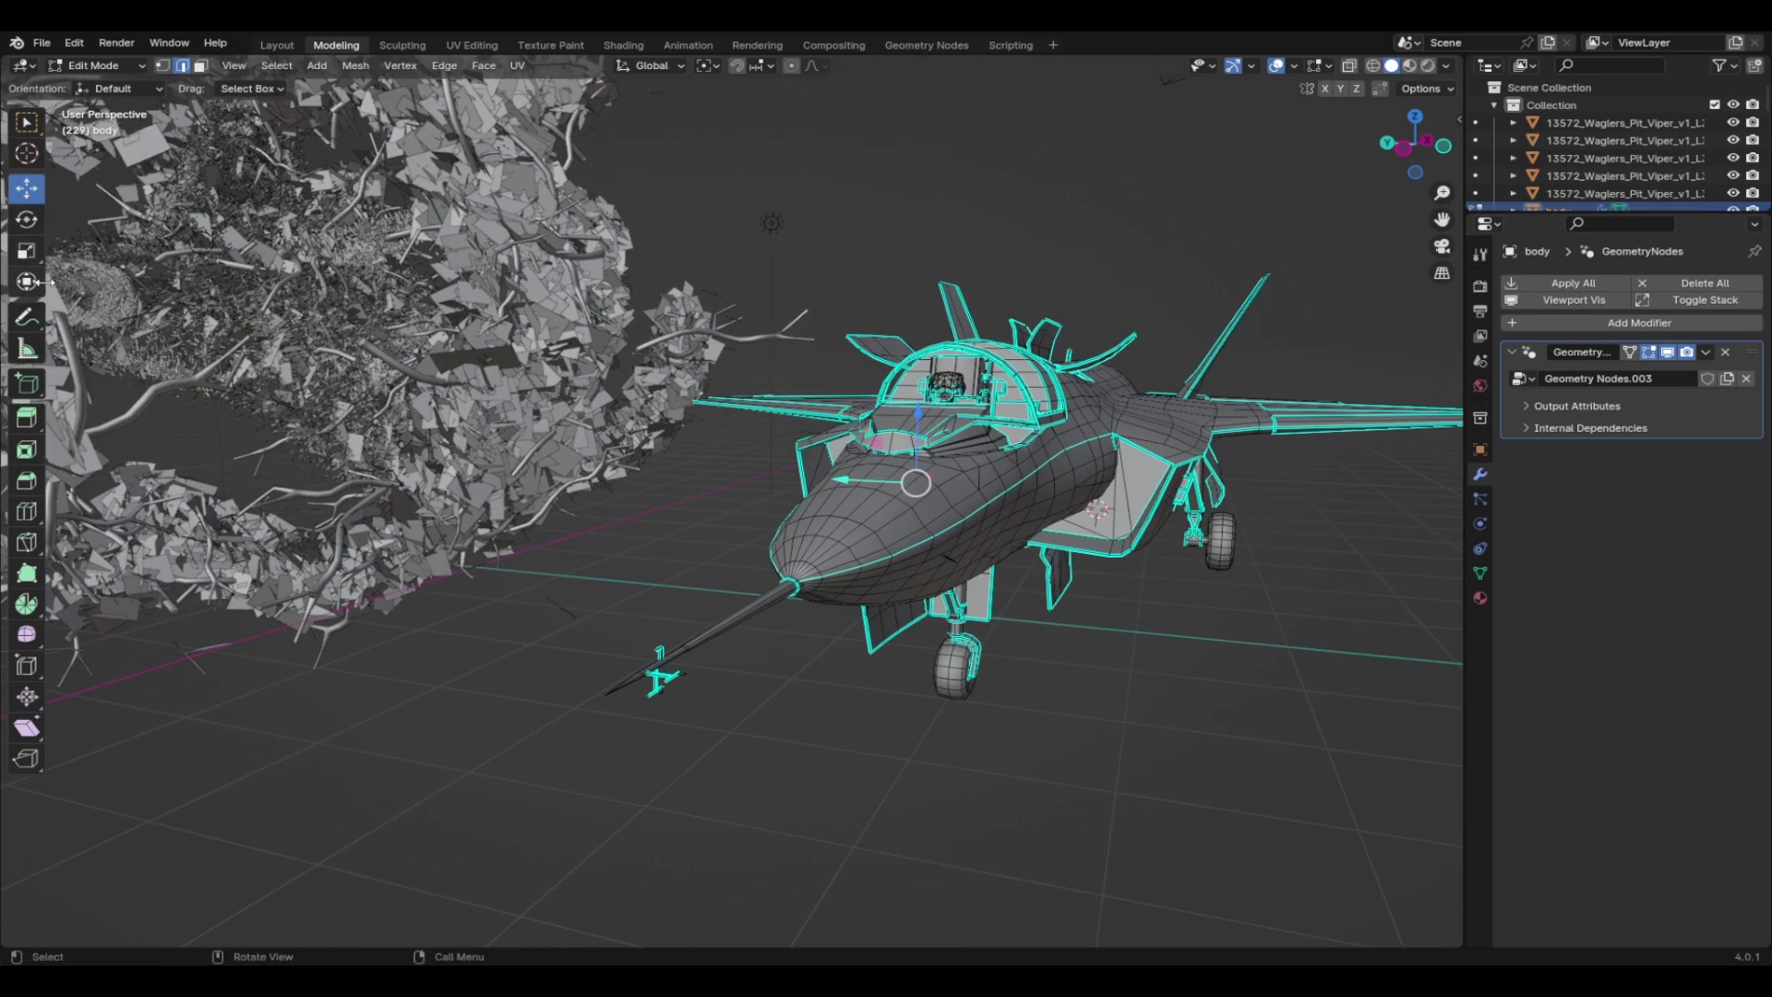
{"action": "left_click", "coordinate": [27, 251]}
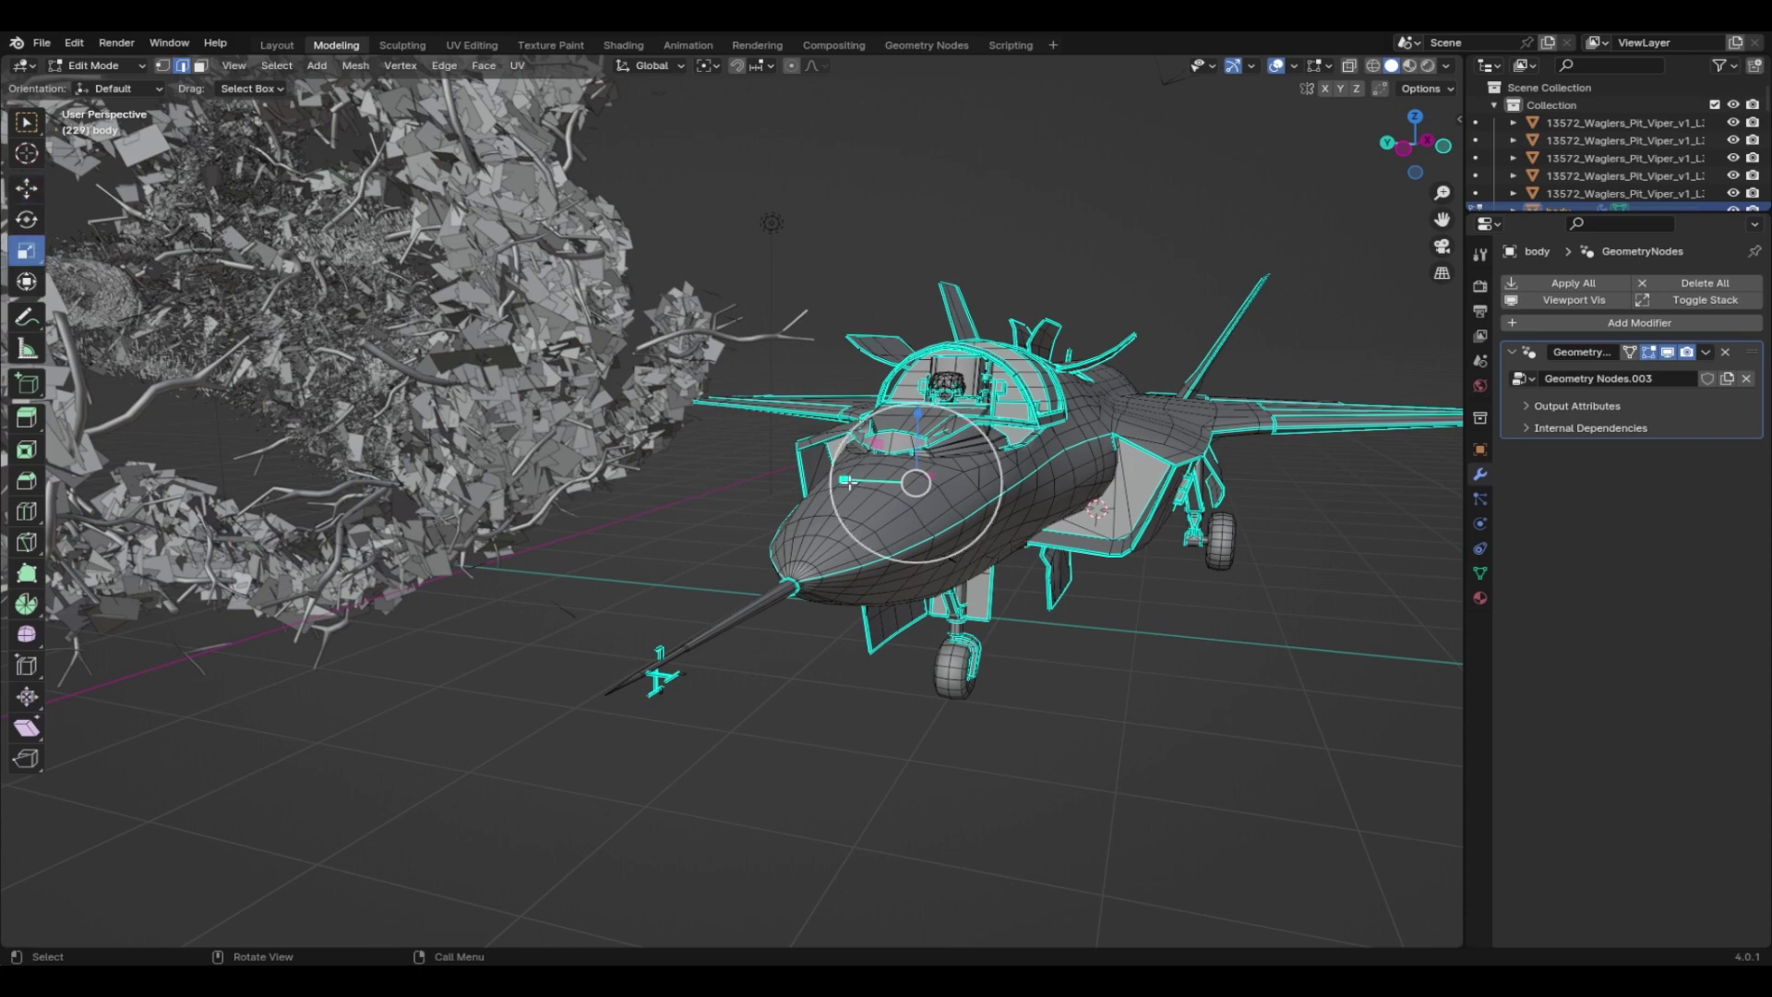
{"action": "left_click_drag", "start_coordinate": [847, 481], "coordinate": [1022, 513]}
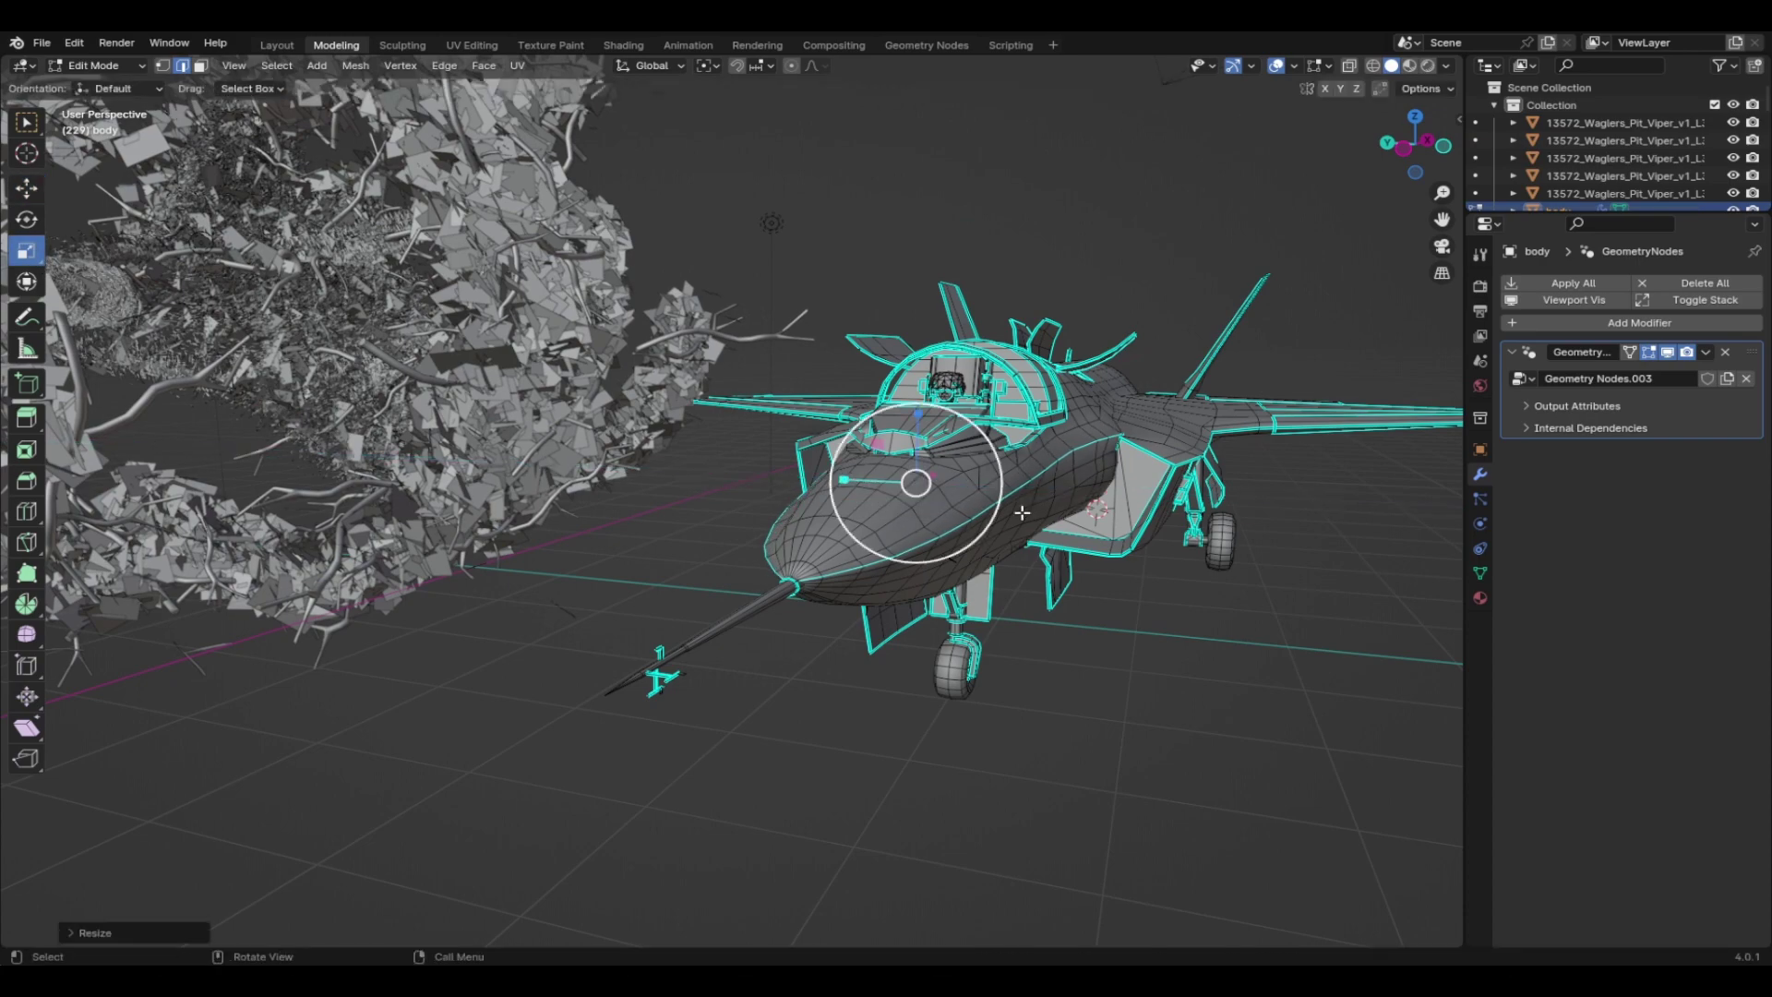
{"action": "middle_click_drag", "start_coordinate": [1022, 513], "coordinate": [1163, 534]}
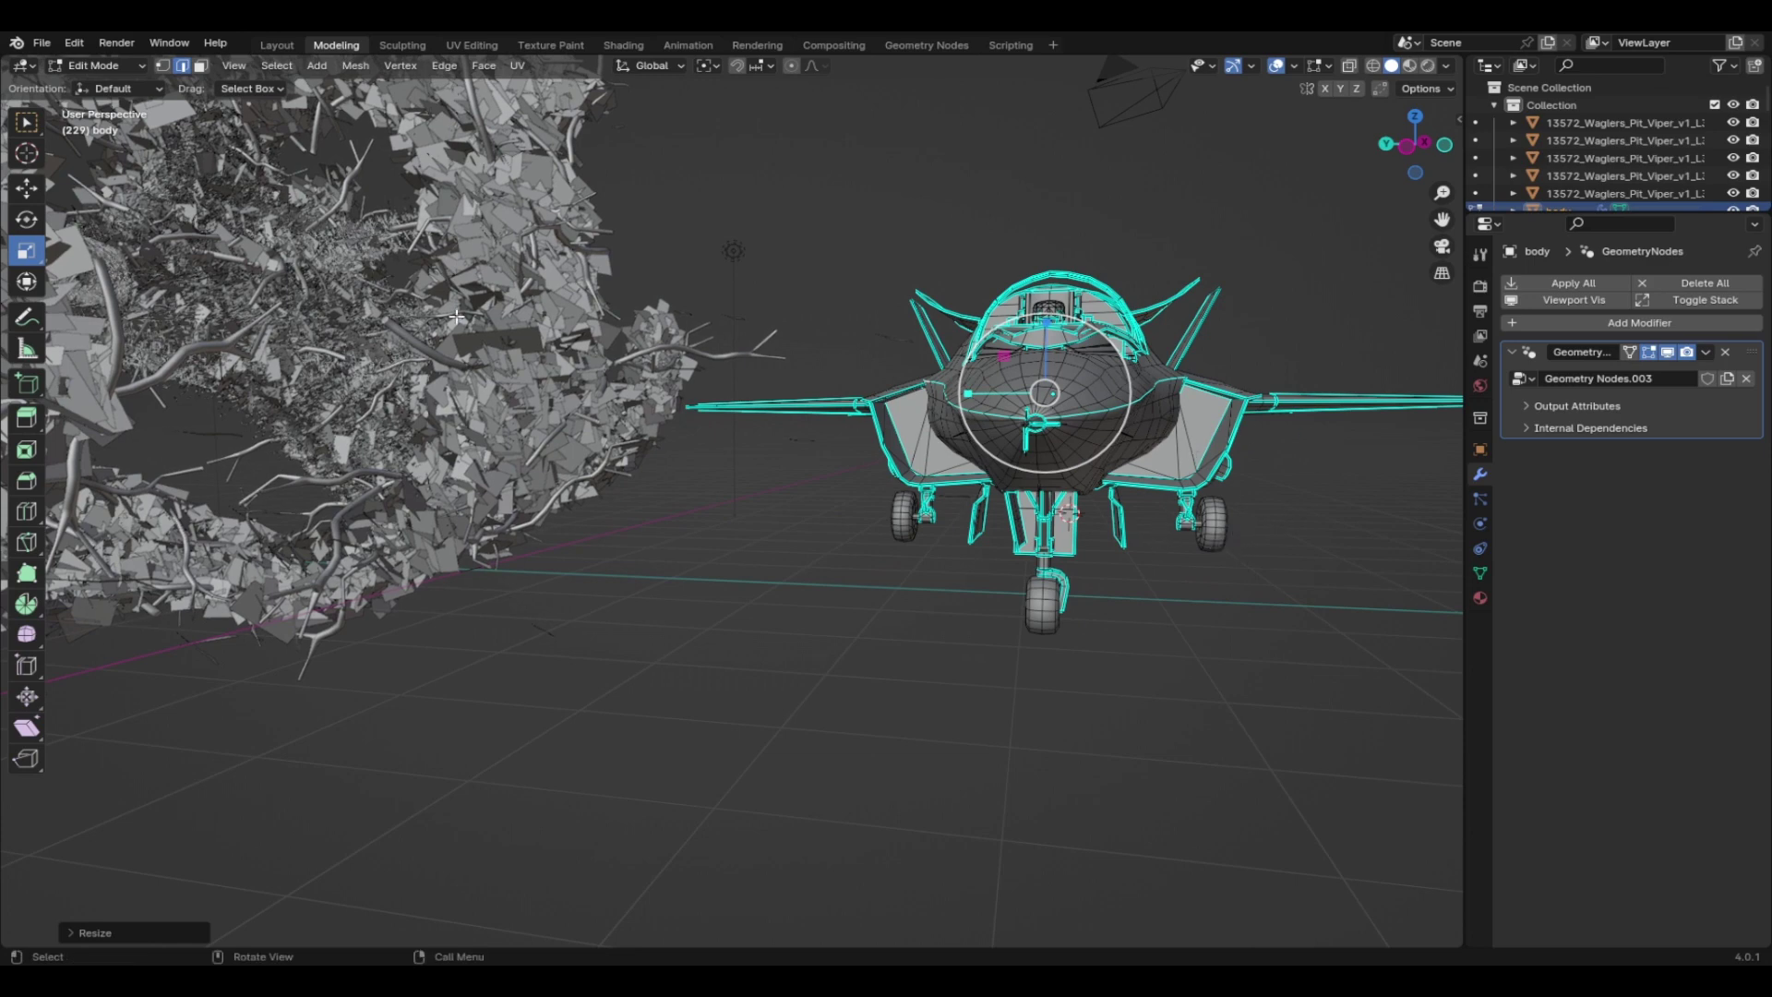
{"action": "left_click", "coordinate": [26, 188]}
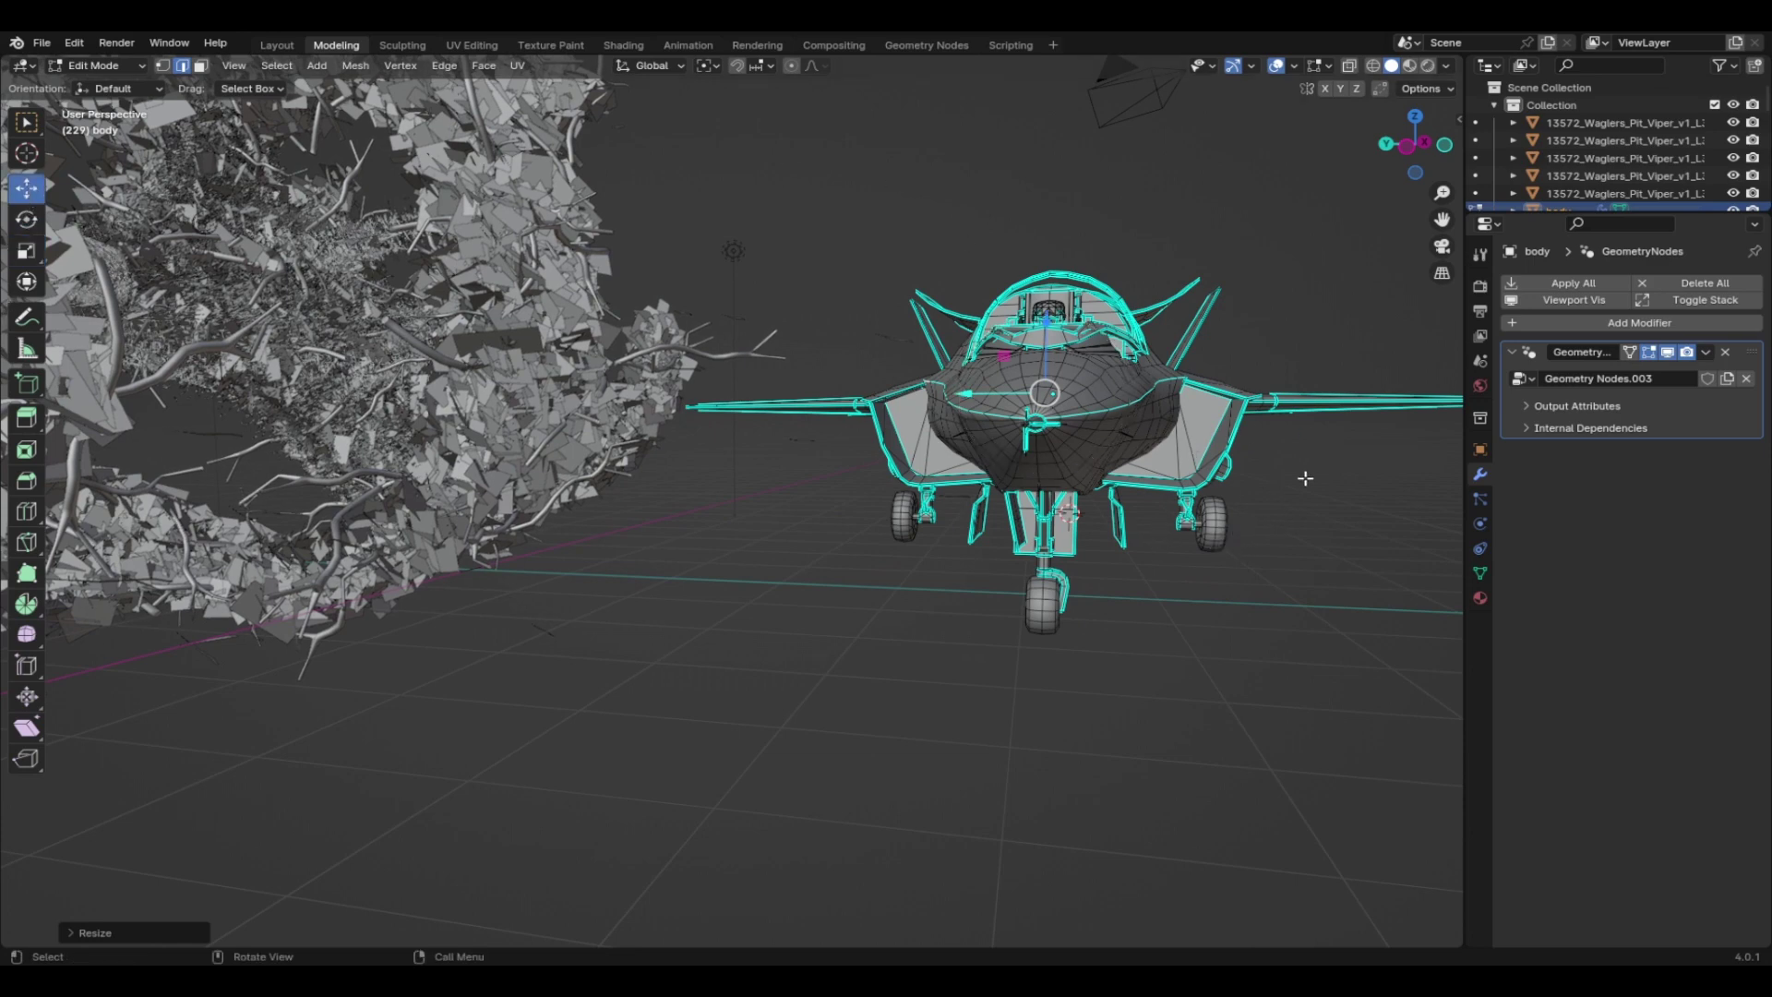
{"action": "left_click", "coordinate": [1396, 484]}
Select the matching short fuselage edges just above the air intakes on both sides of the jet
{"action": "middle_click_drag", "start_coordinate": [1411, 501], "coordinate": [1357, 551]}
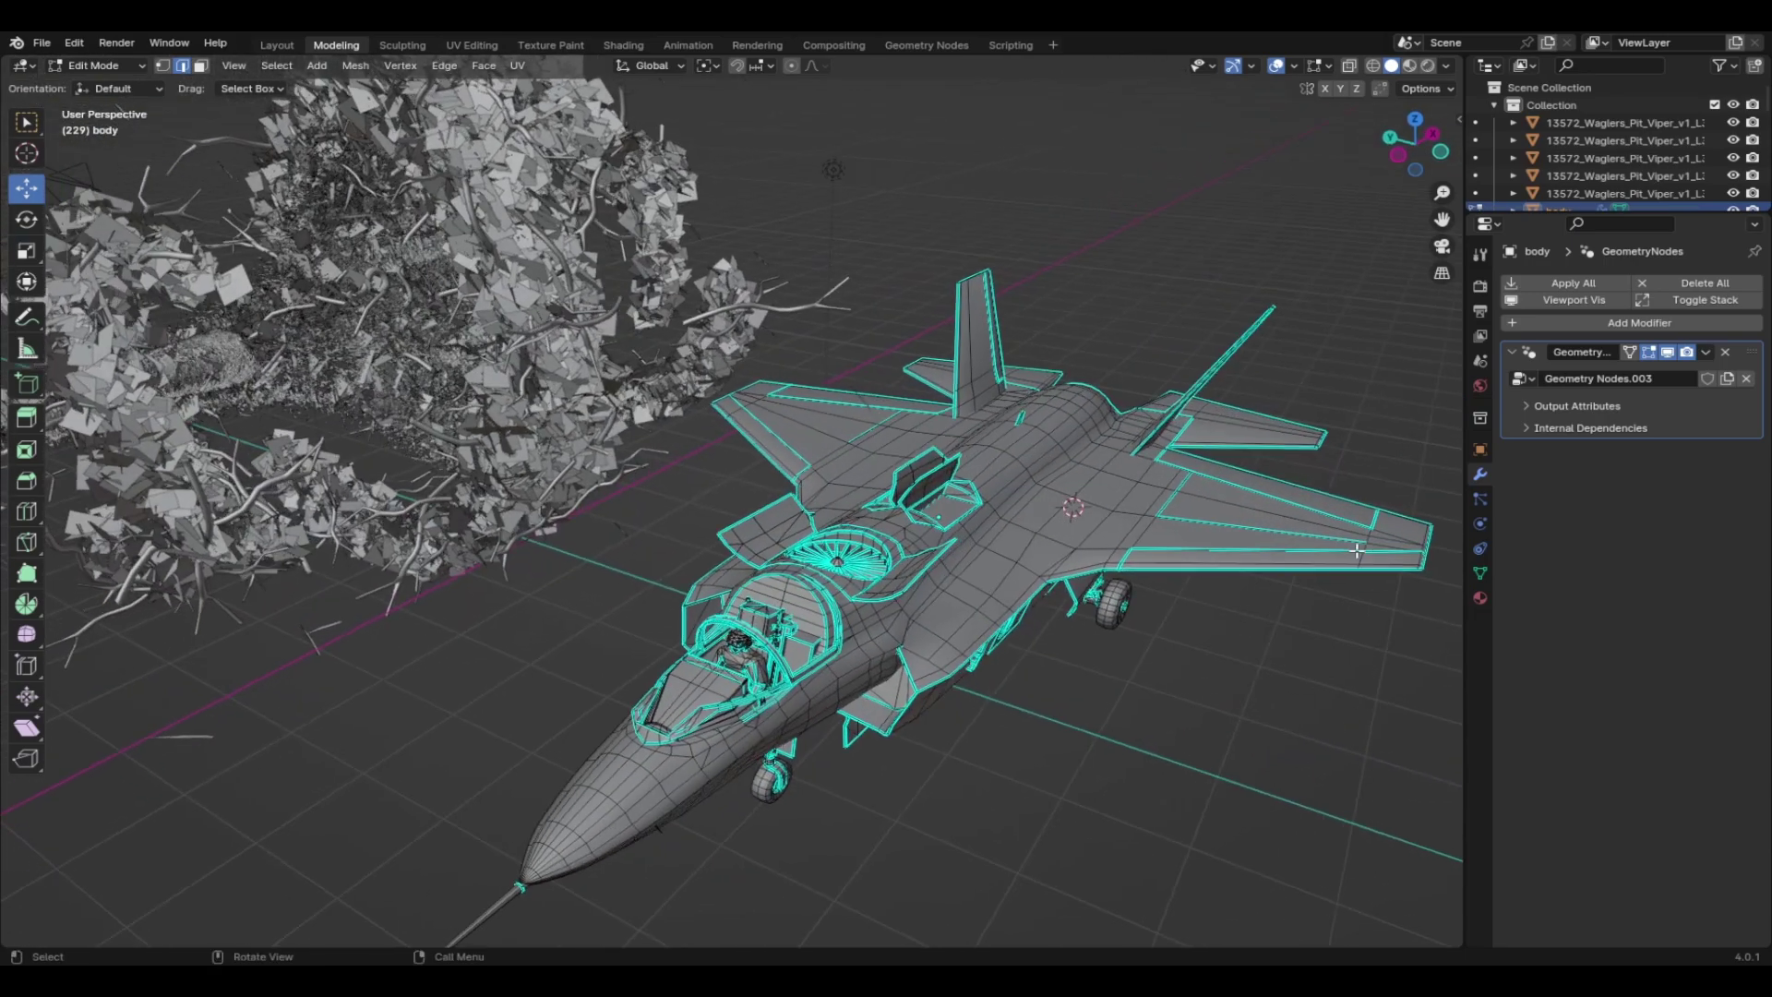
{"action": "left_click", "coordinate": [163, 65]}
{"action": "scroll", "coordinate": [934, 745], "scroll_direction": "up", "scroll_amount": 6}
{"action": "middle_click_drag", "start_coordinate": [914, 729], "coordinate": [923, 739]}
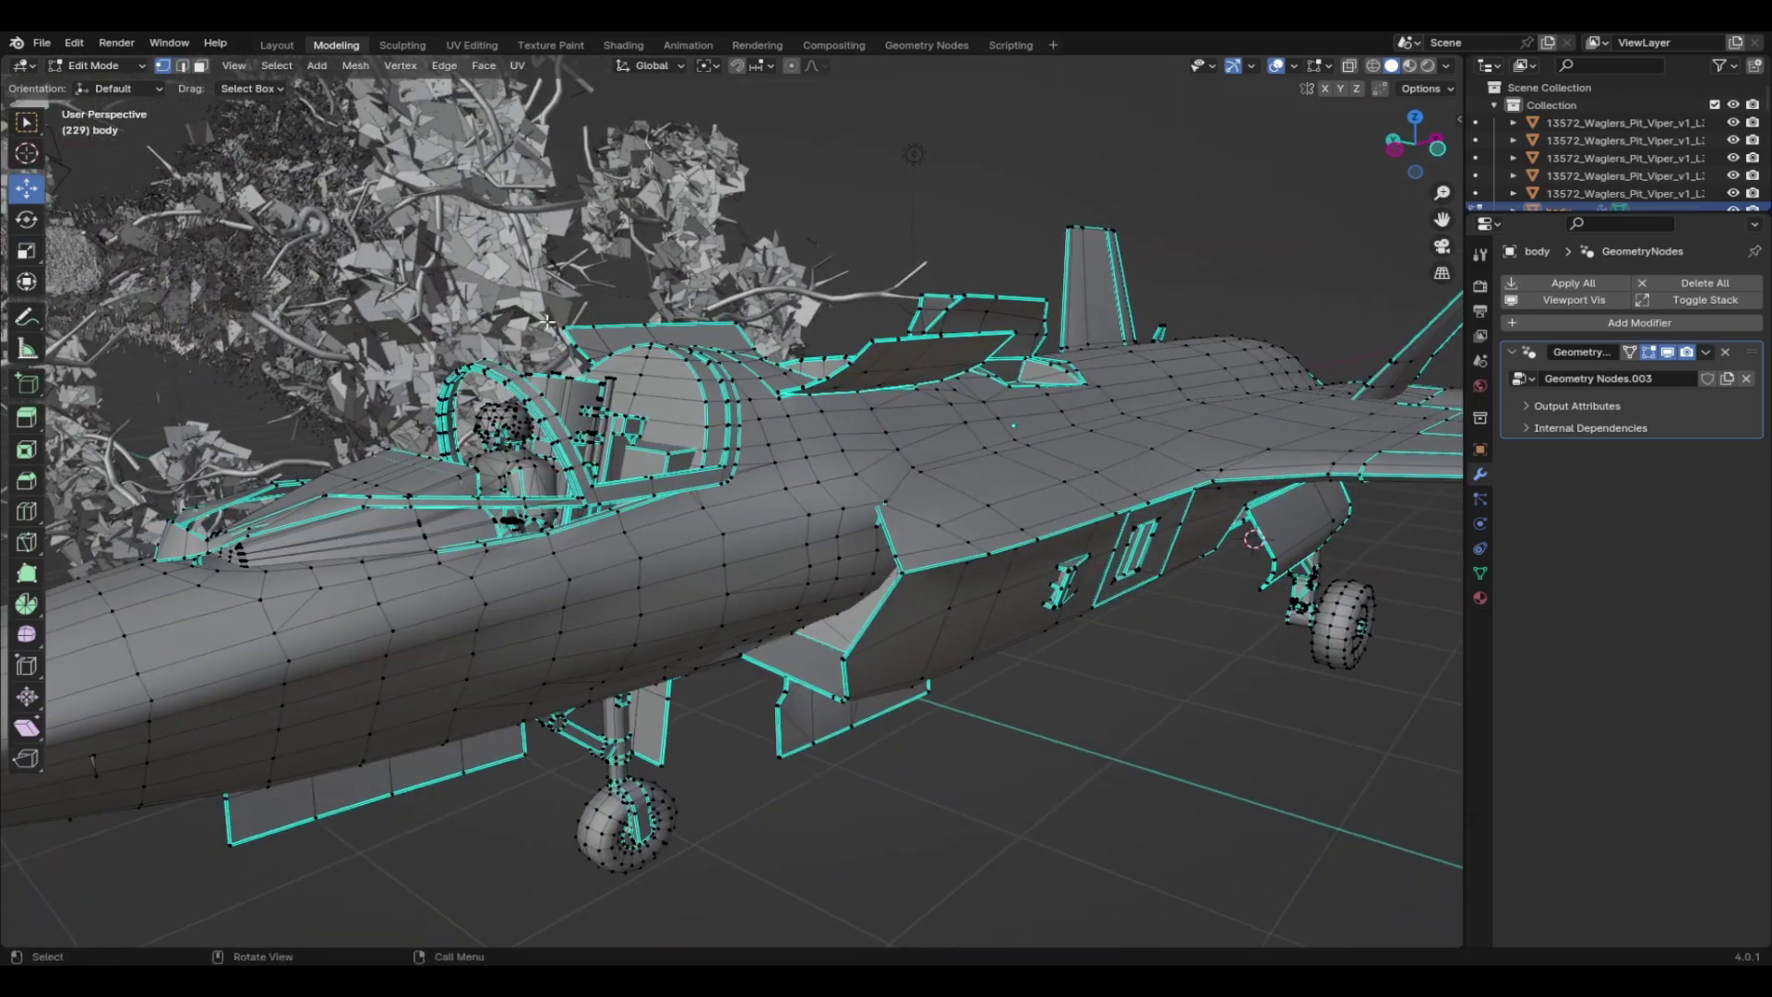
{"action": "left_click", "coordinate": [184, 66]}
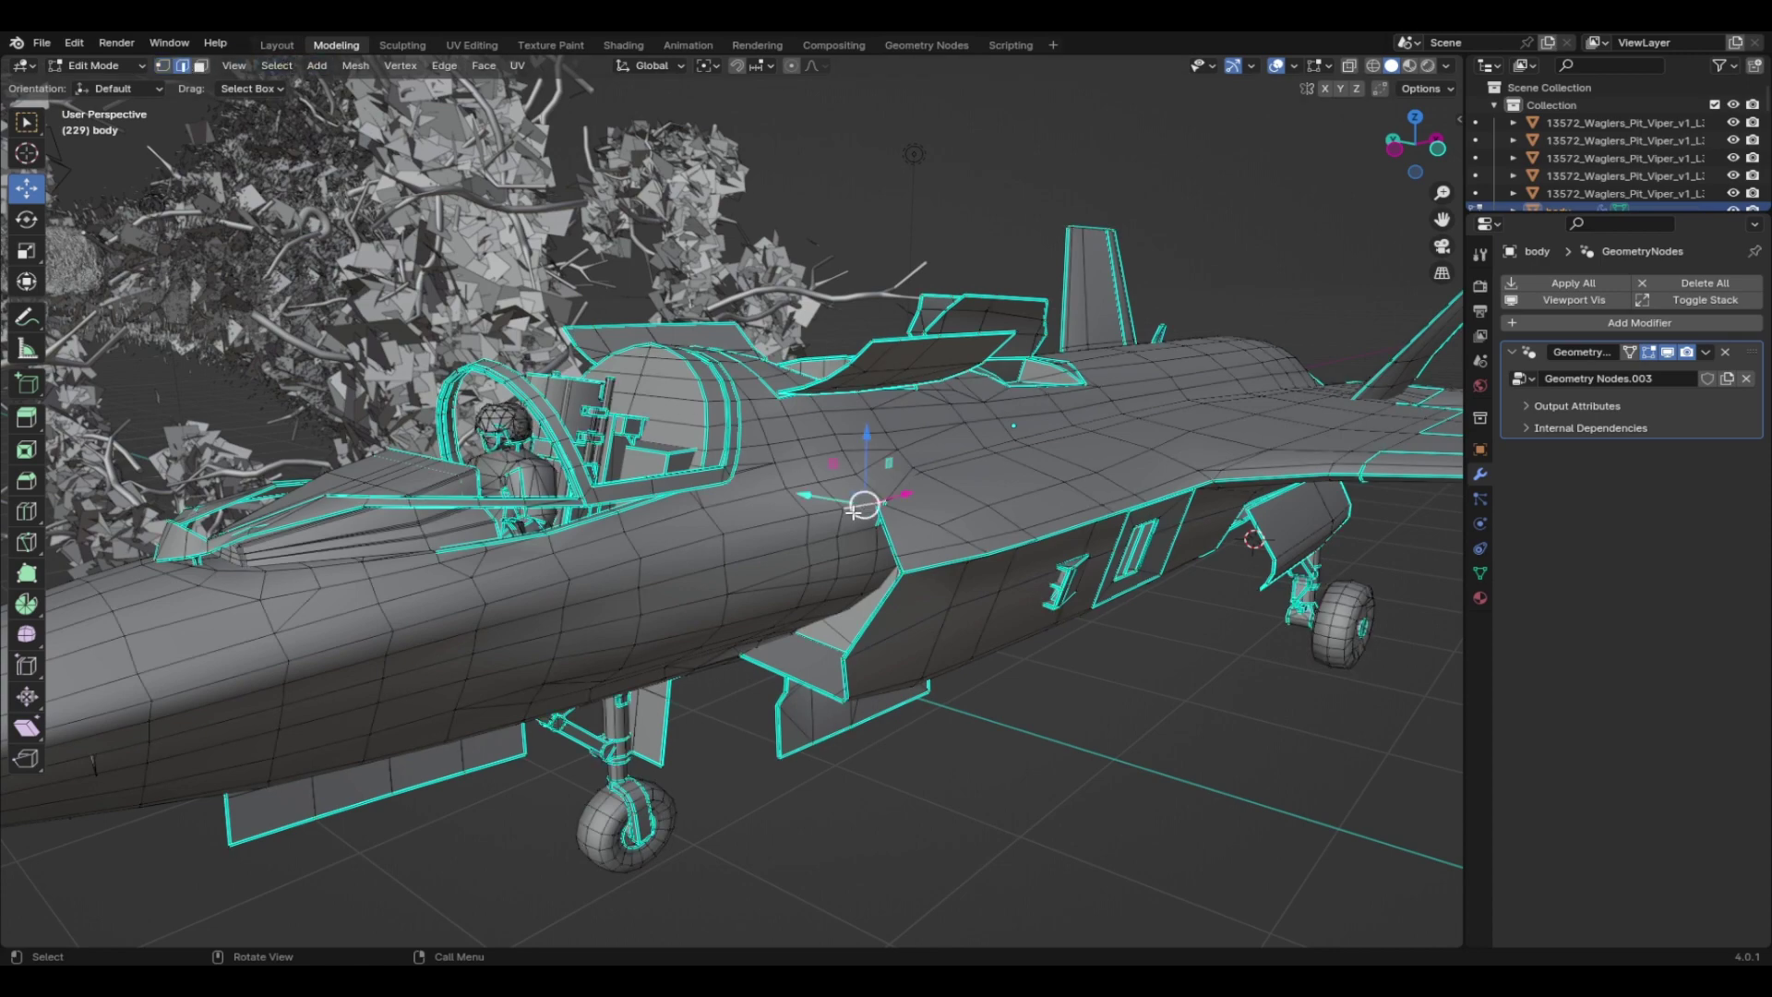
{"action": "middle_click_drag", "start_coordinate": [862, 506], "coordinate": [951, 545]}
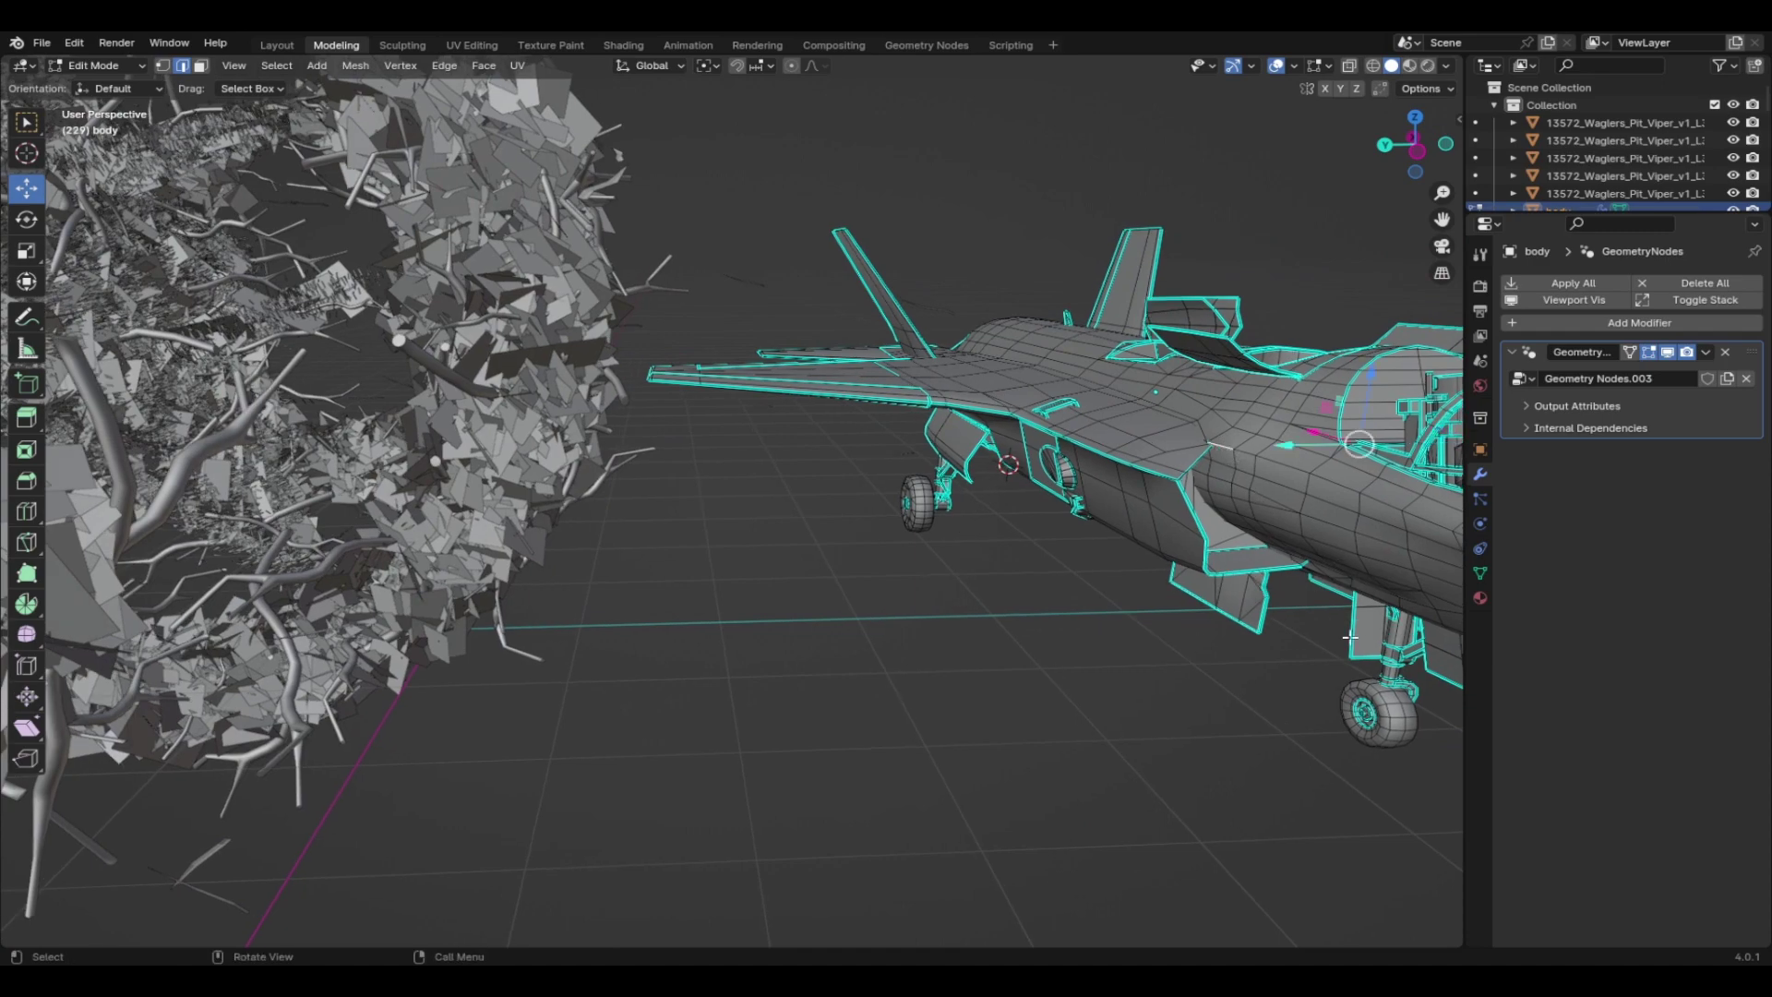
{"action": "middle_click_drag", "start_coordinate": [1352, 637], "coordinate": [909, 482]}
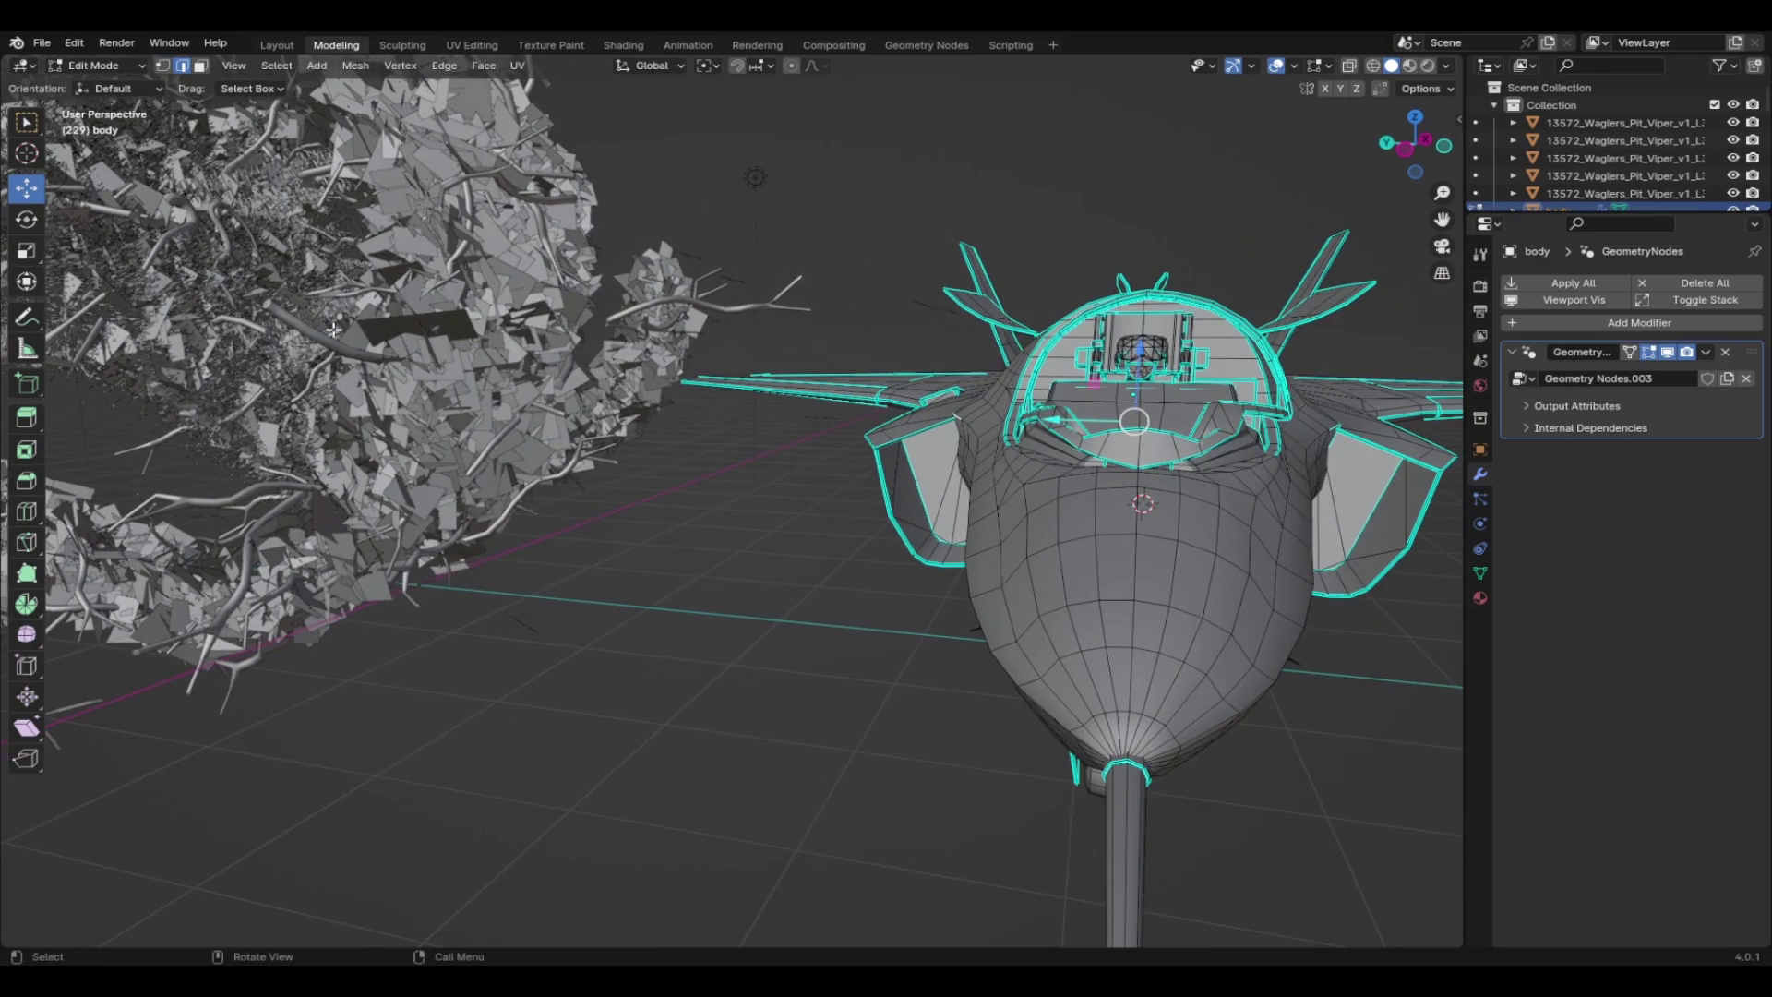
Scale the selected fuselage edges slightly along the Y axis and move them slightly down along Z
{"action": "left_click", "coordinate": [26, 250]}
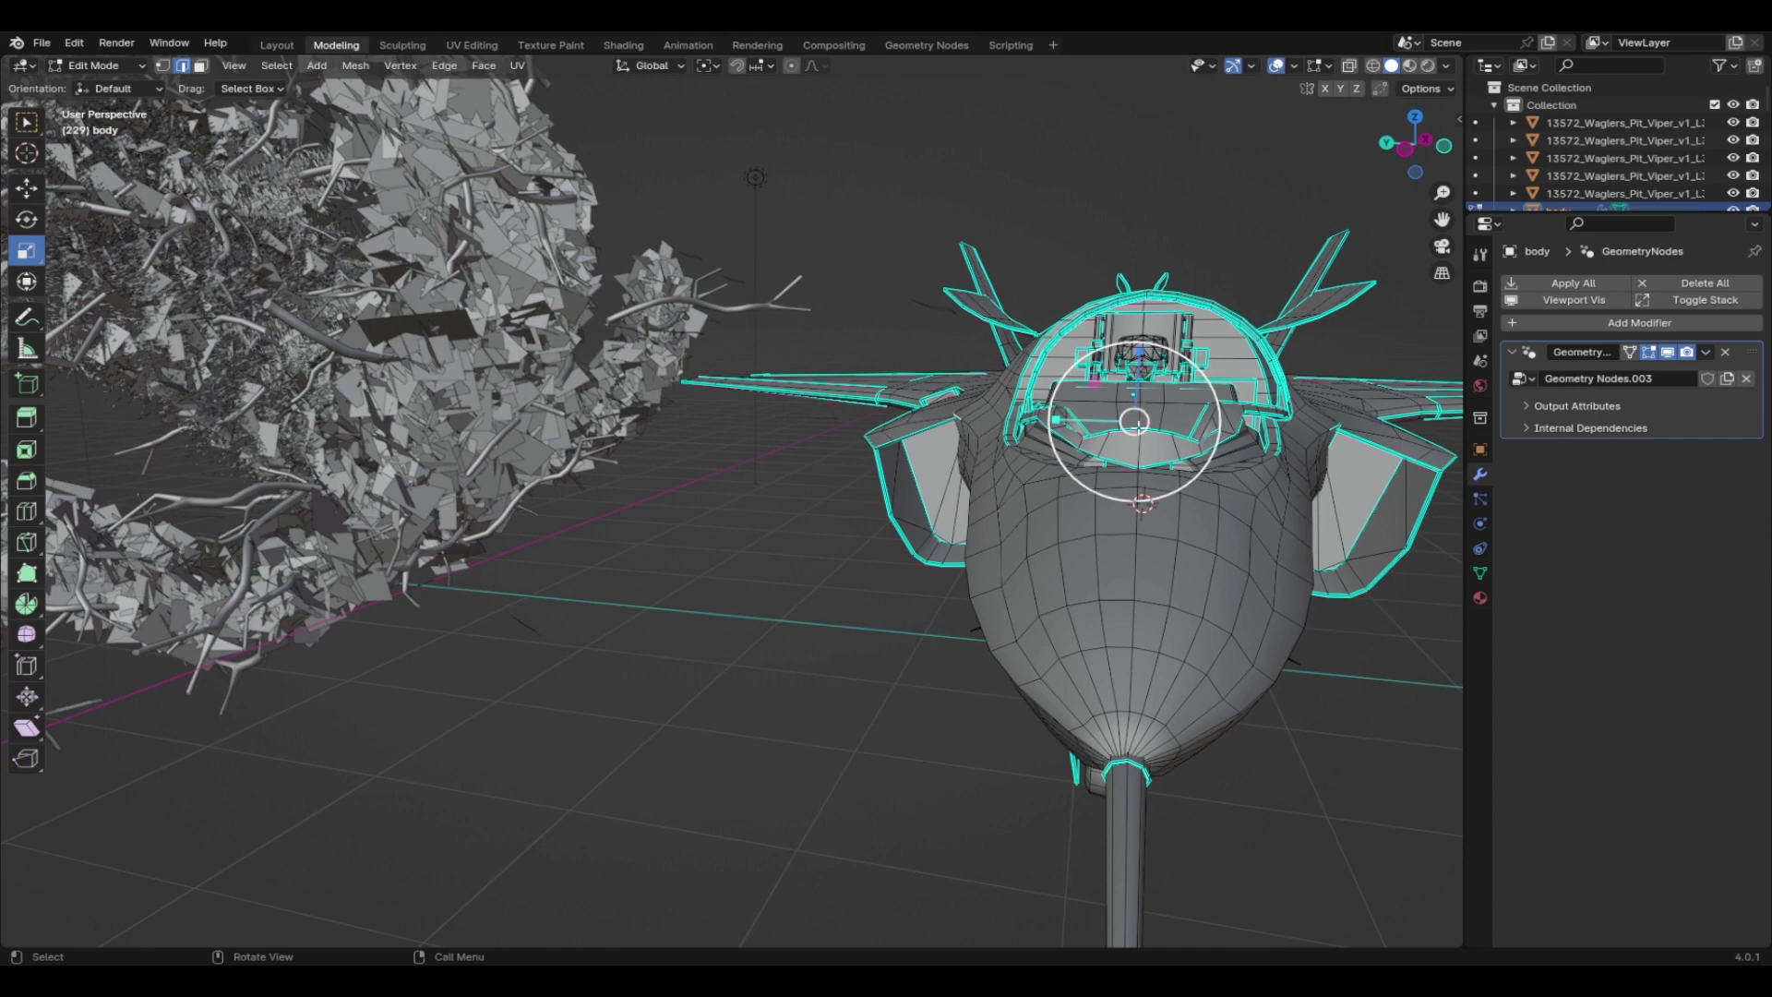
{"action": "left_click_drag", "start_coordinate": [1064, 418], "coordinate": [1067, 414]}
{"action": "left_click", "coordinate": [27, 189]}
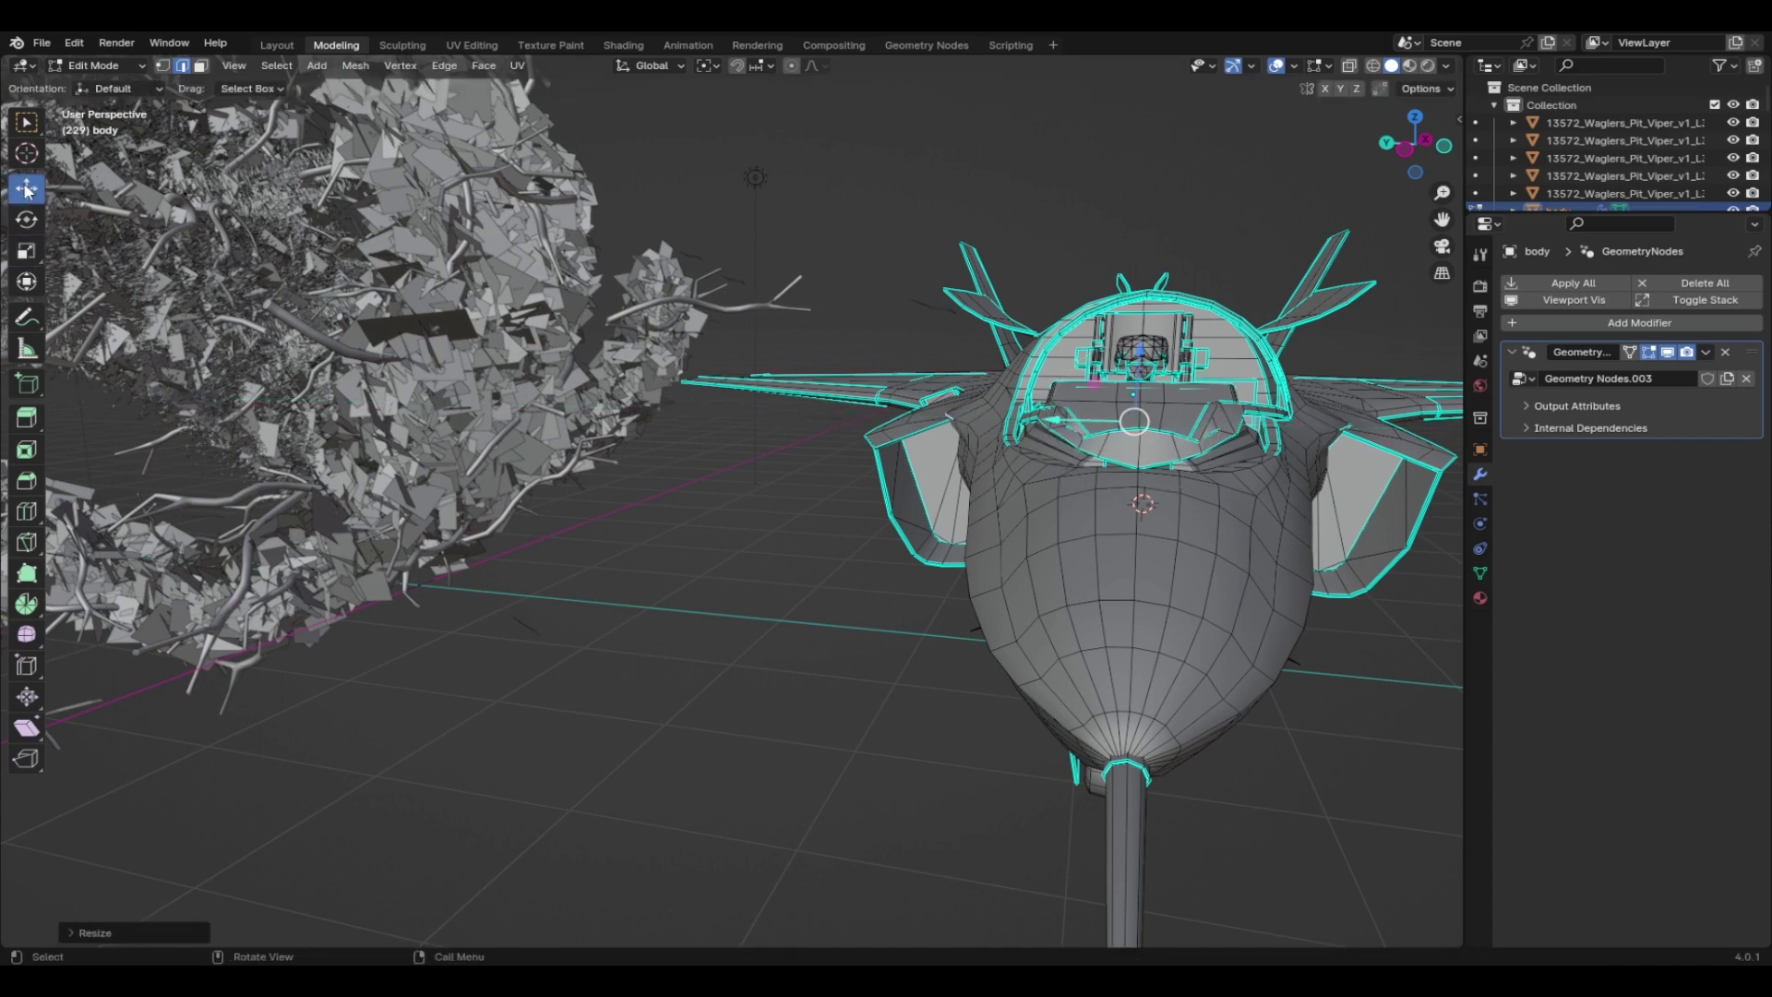
{"action": "left_click_drag", "start_coordinate": [1140, 351], "coordinate": [1129, 360]}
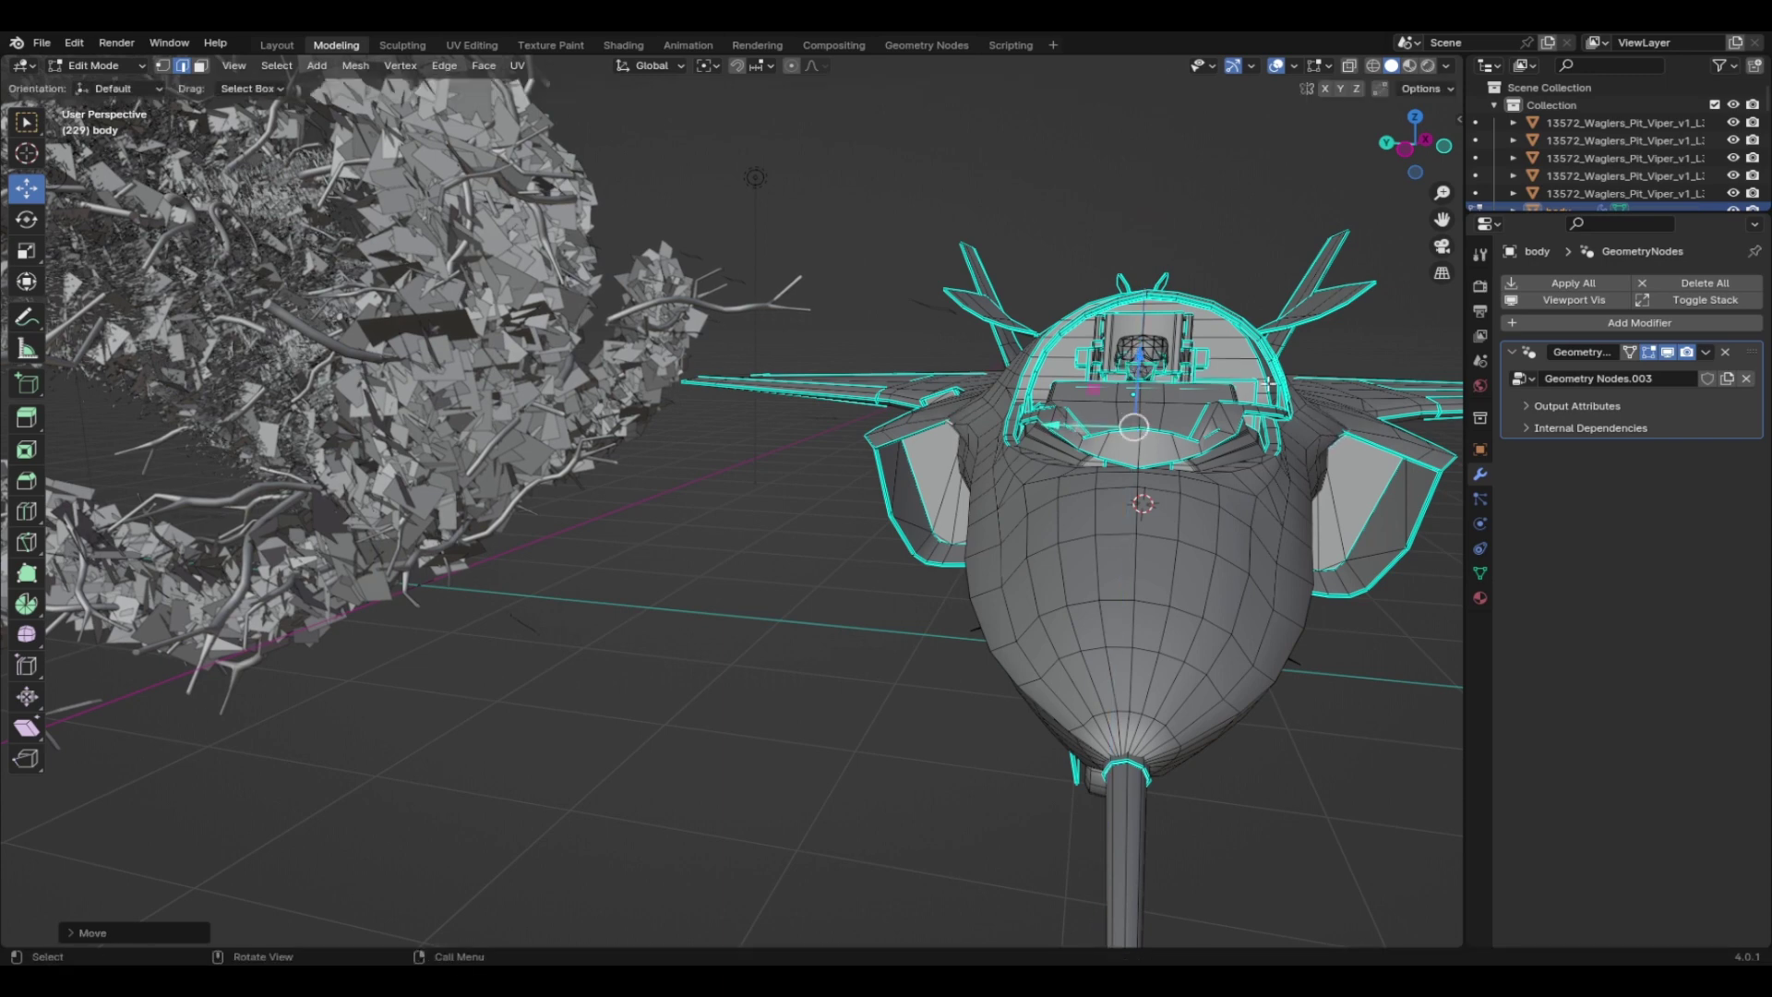
Select the whole jet mesh and scale it slightly narrower along the Y axis
{"action": "middle_click_drag", "start_coordinate": [1315, 393], "coordinate": [1315, 394]}
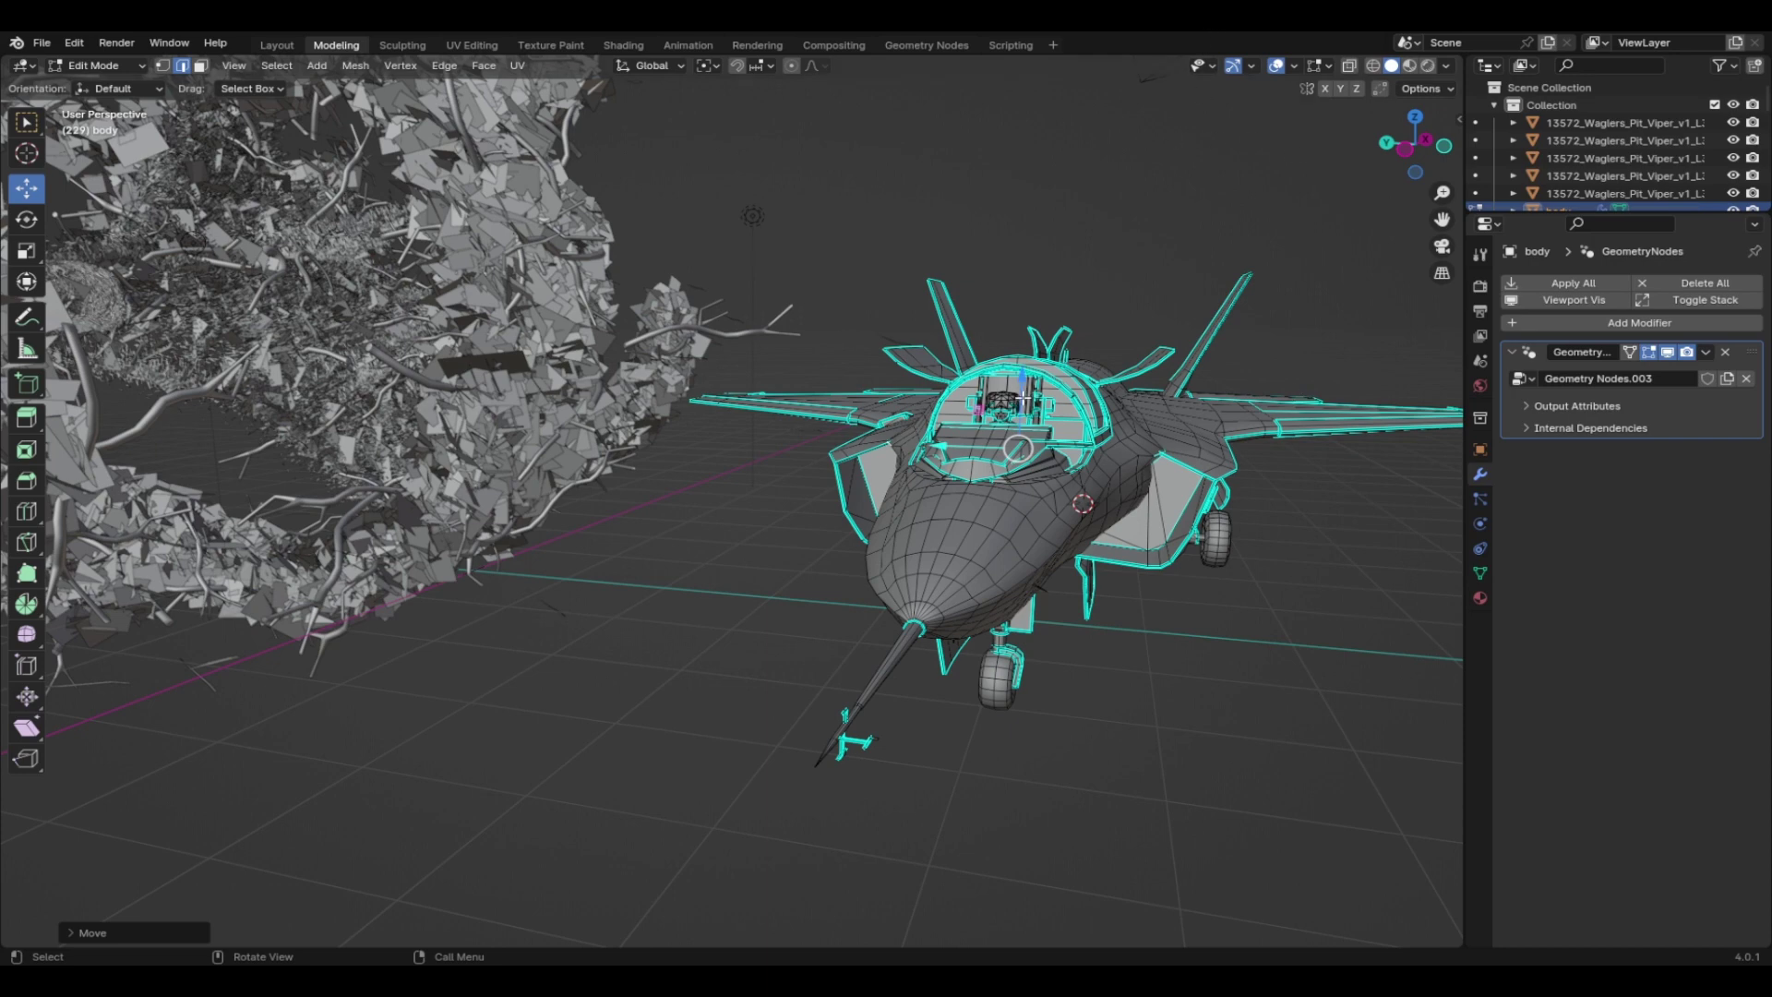
{"action": "middle_click_drag", "start_coordinate": [1022, 398], "coordinate": [1043, 392]}
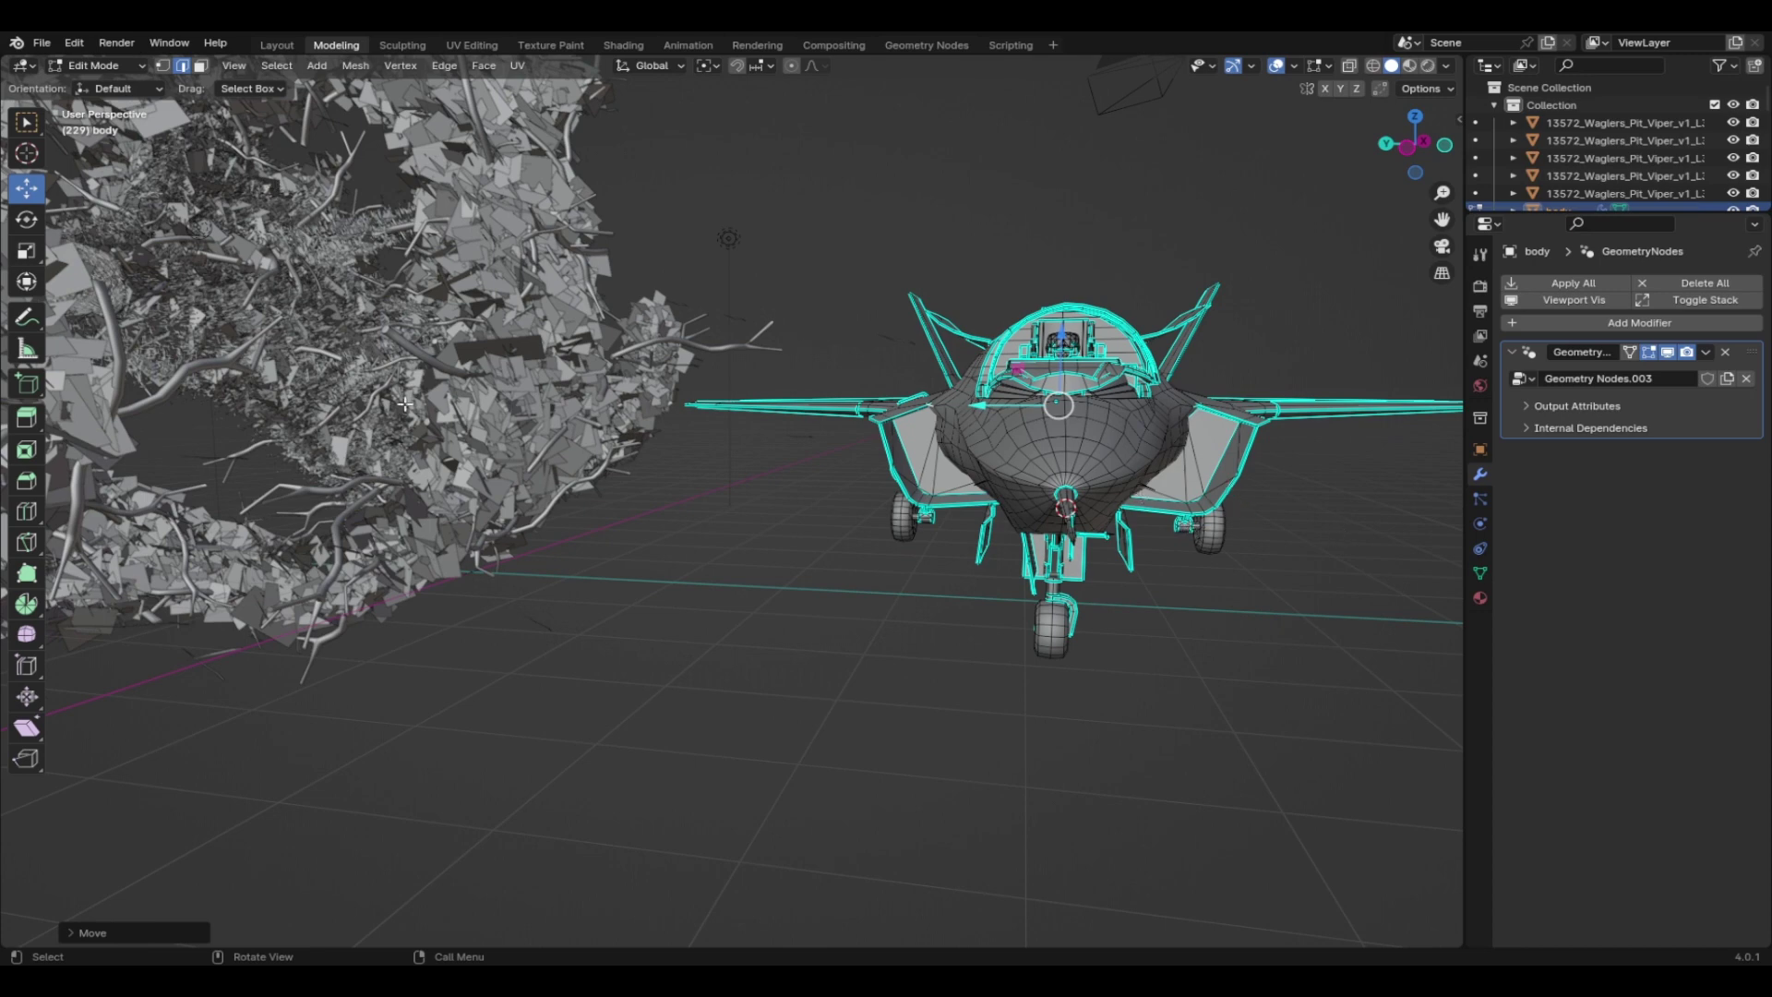
{"action": "key", "text": "a"}
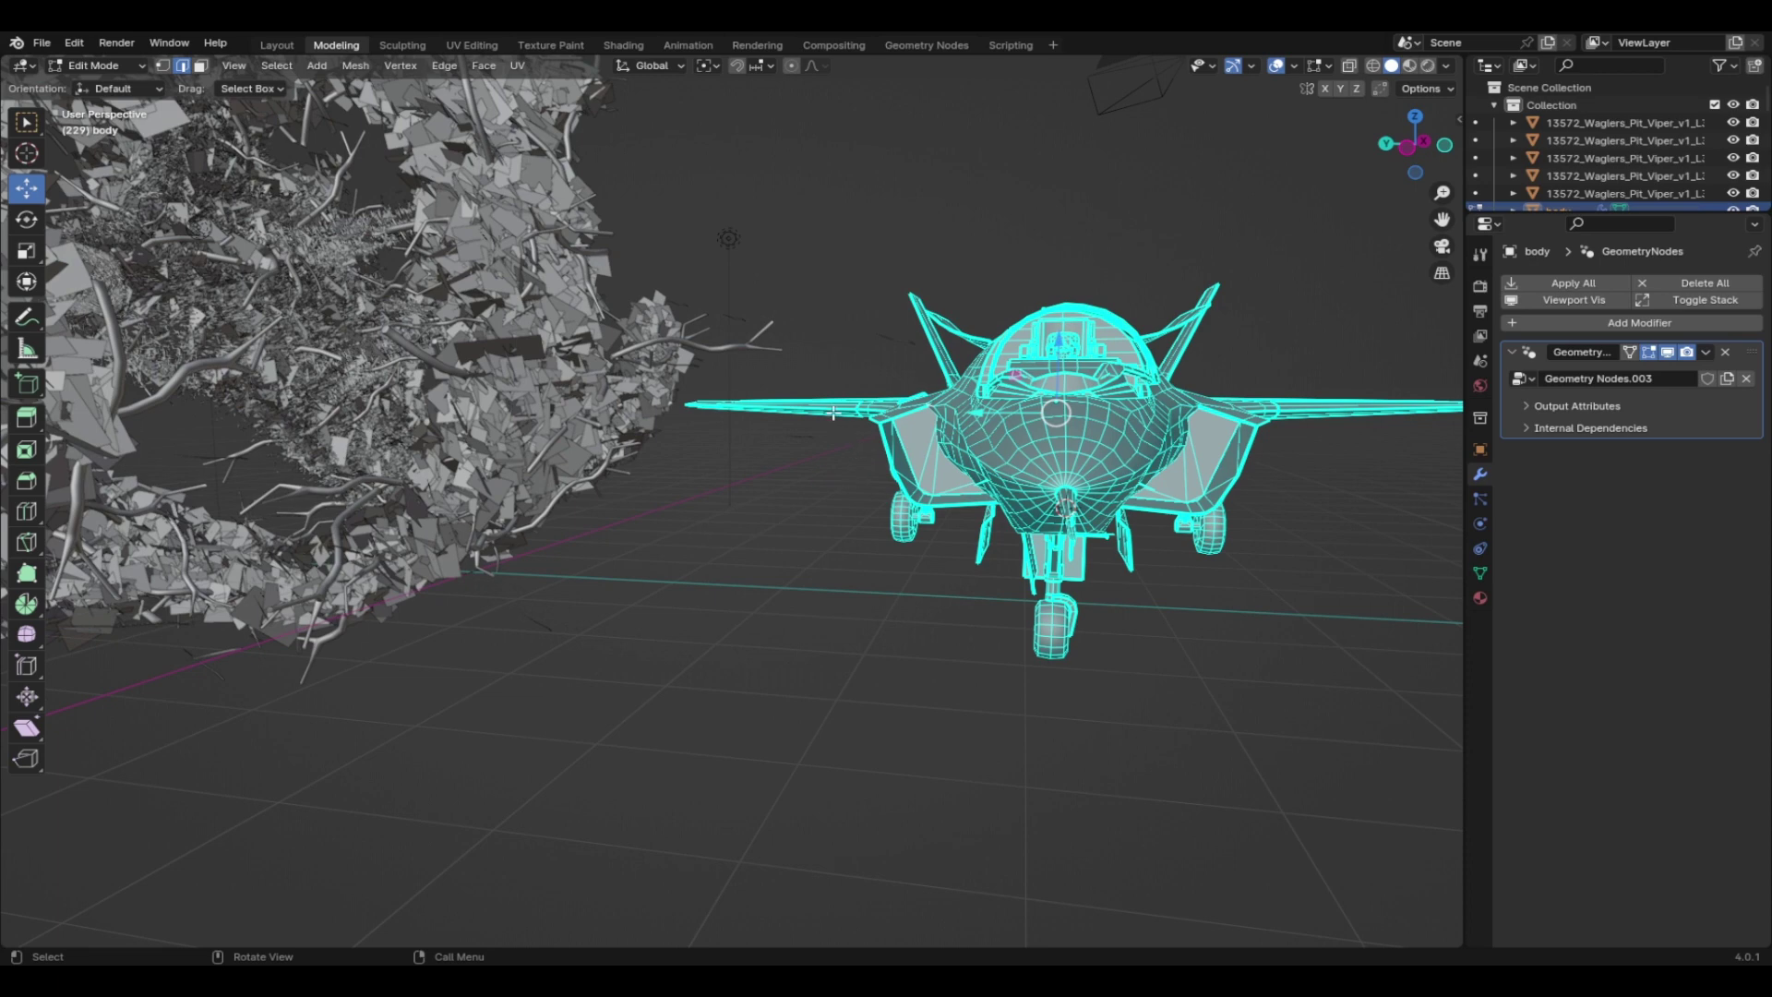
{"action": "left_click", "coordinate": [27, 253]}
{"action": "left_click_drag", "start_coordinate": [988, 414], "coordinate": [991, 417]}
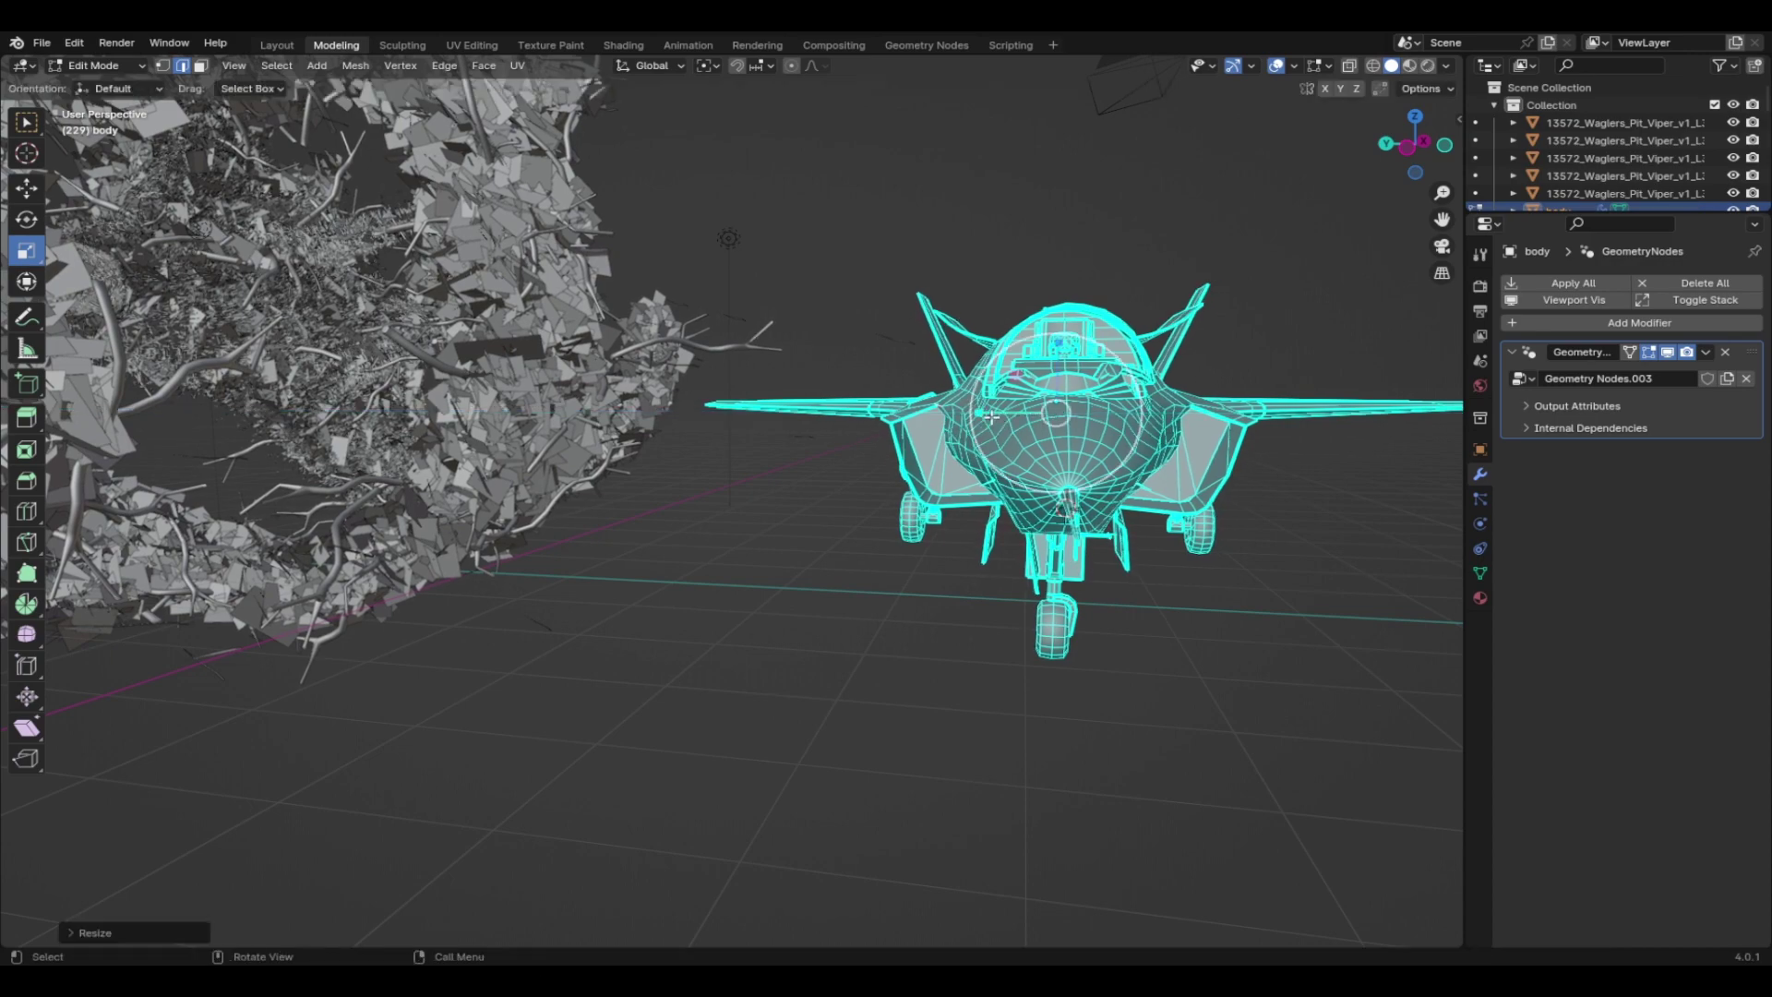
{"action": "middle_click_drag", "start_coordinate": [1274, 463], "coordinate": [1274, 454]}
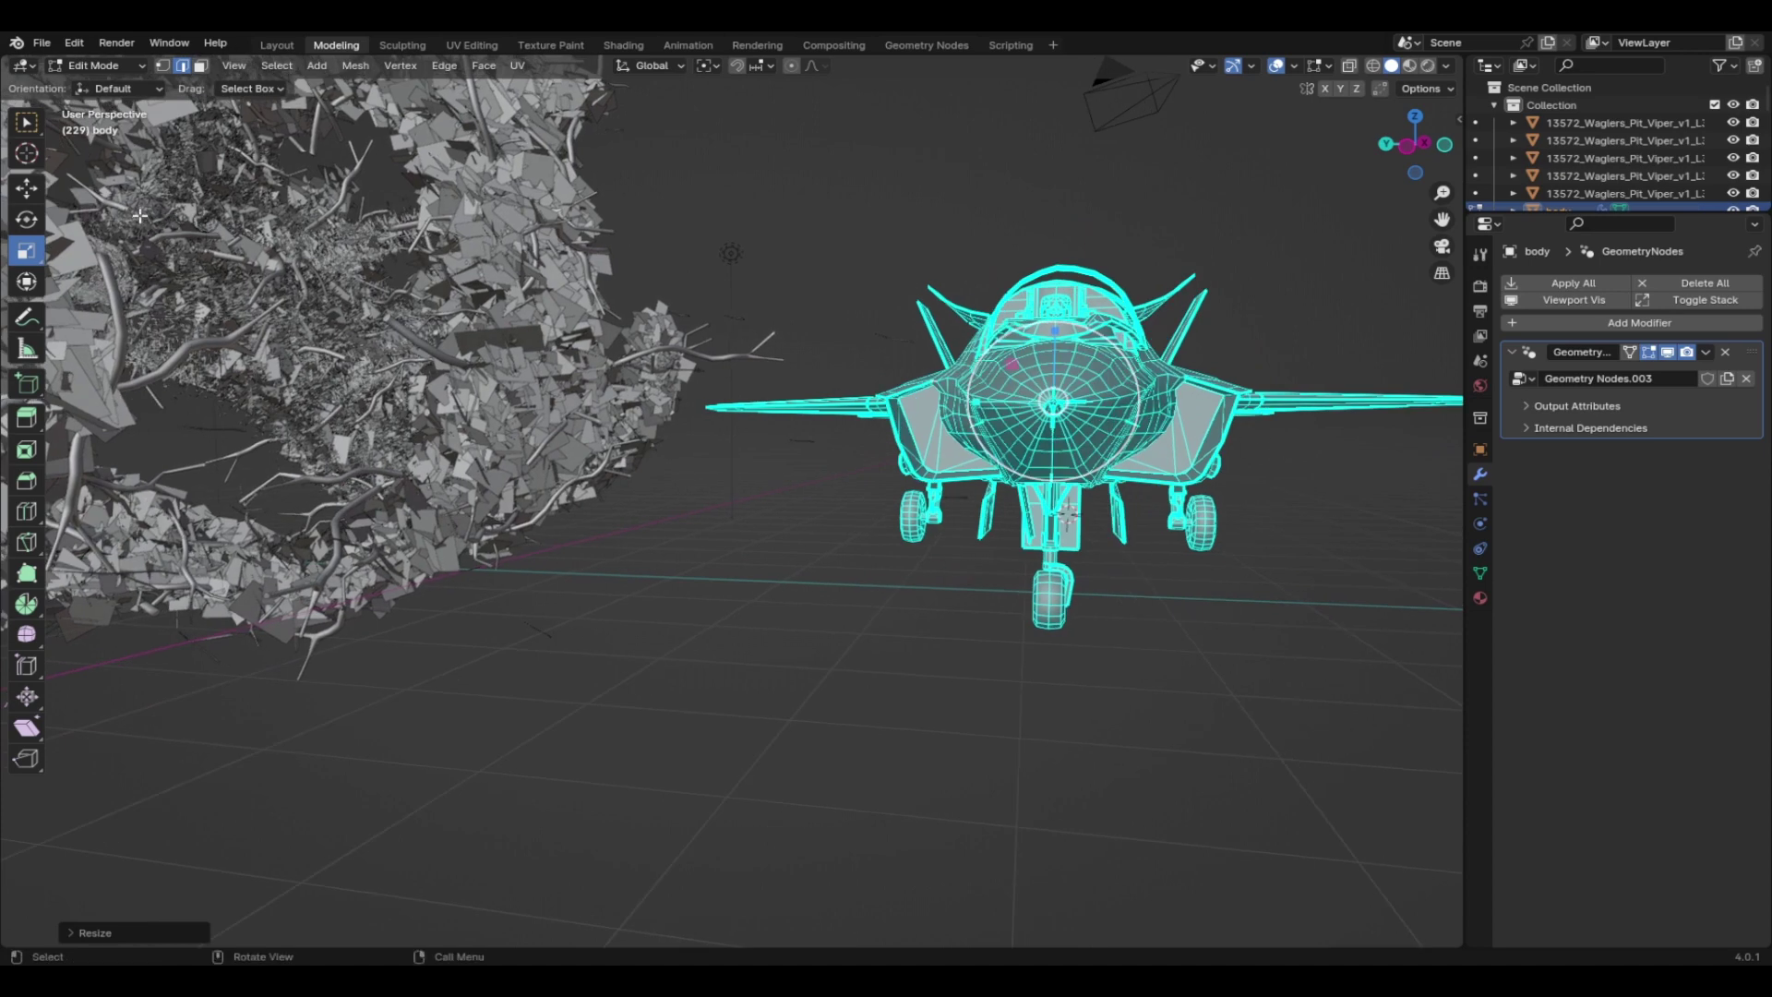
Switch to vertex selection, clear the full selection, scale the matching fuselage vertices slightly outward along the Y axis and deselect them
{"action": "left_click", "coordinate": [26, 122]}
{"action": "left_click", "coordinate": [163, 65]}
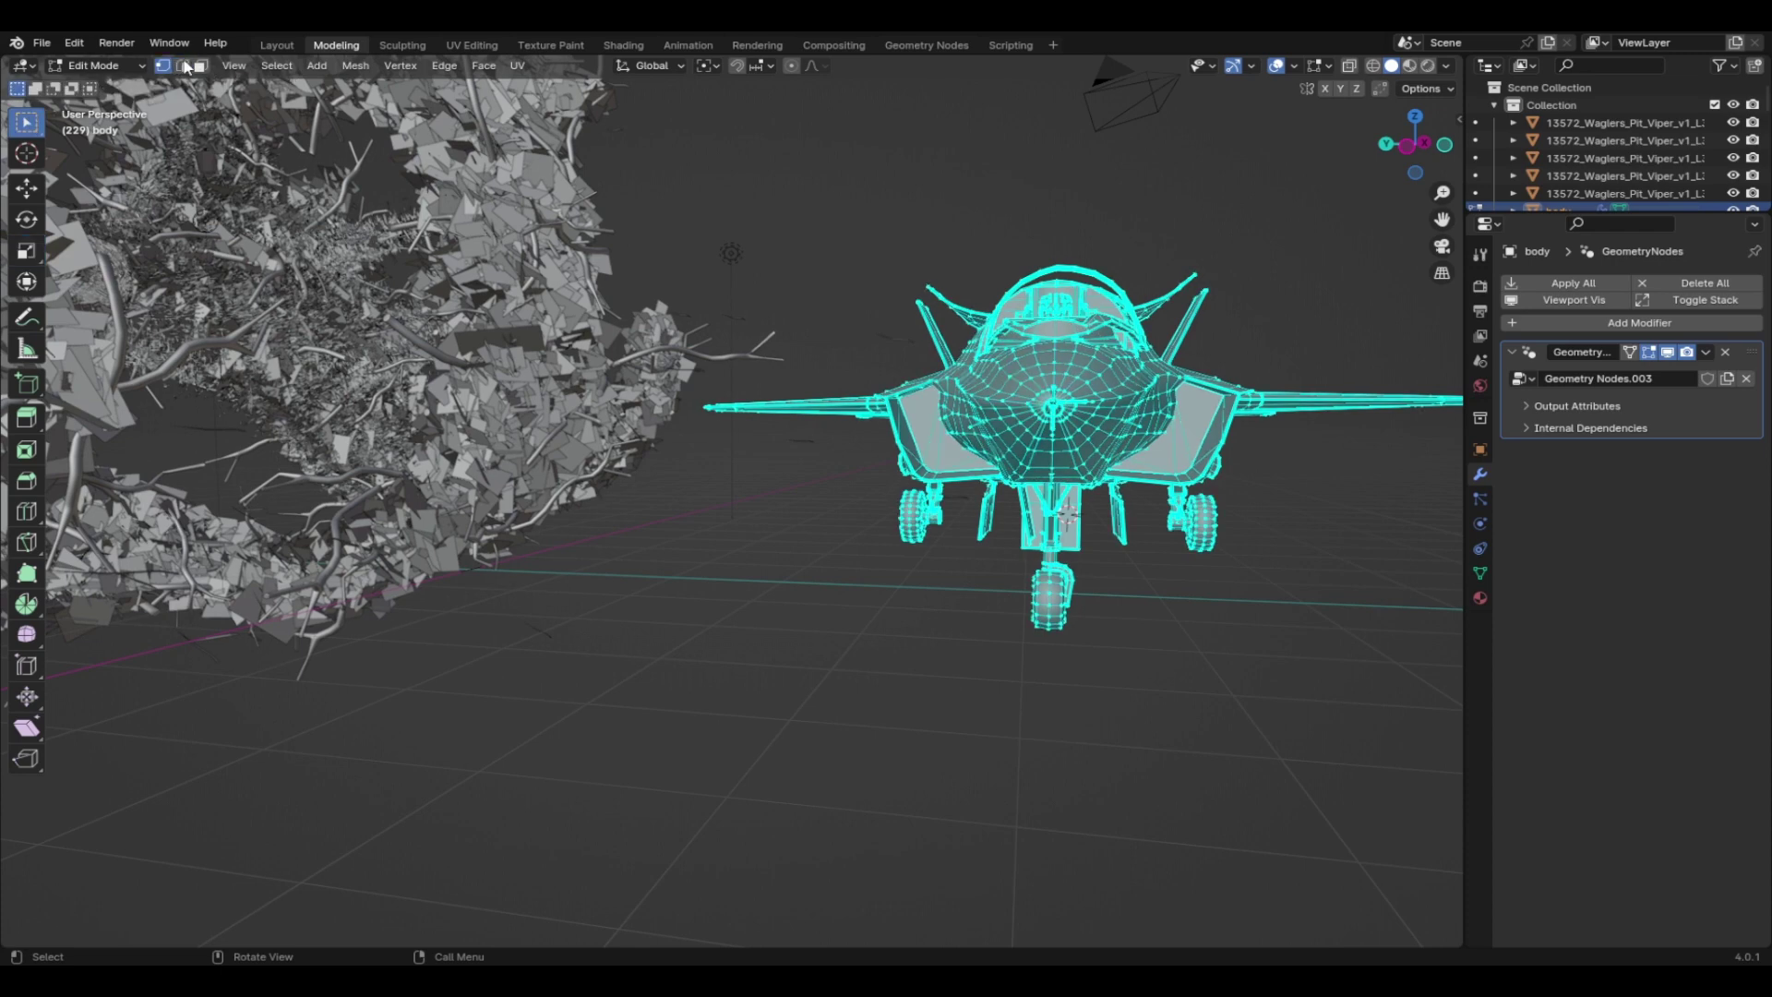
{"action": "key", "text": "alt+a"}
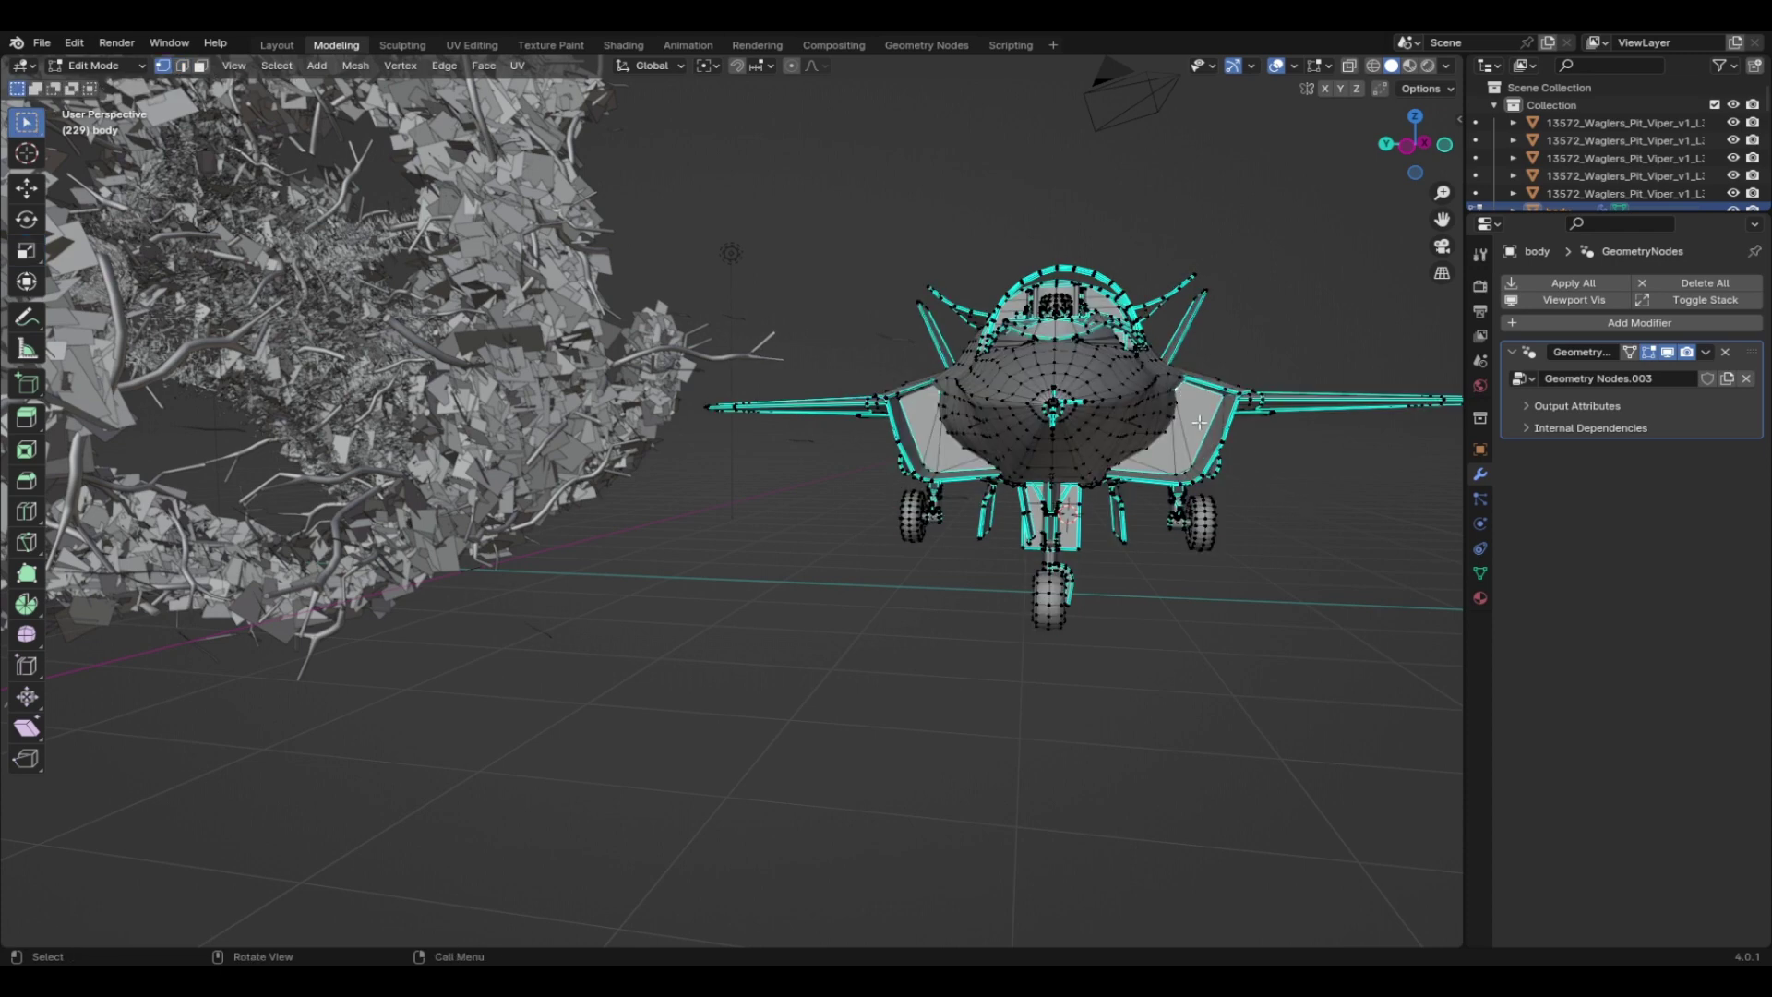
{"action": "left_click", "coordinate": [25, 262]}
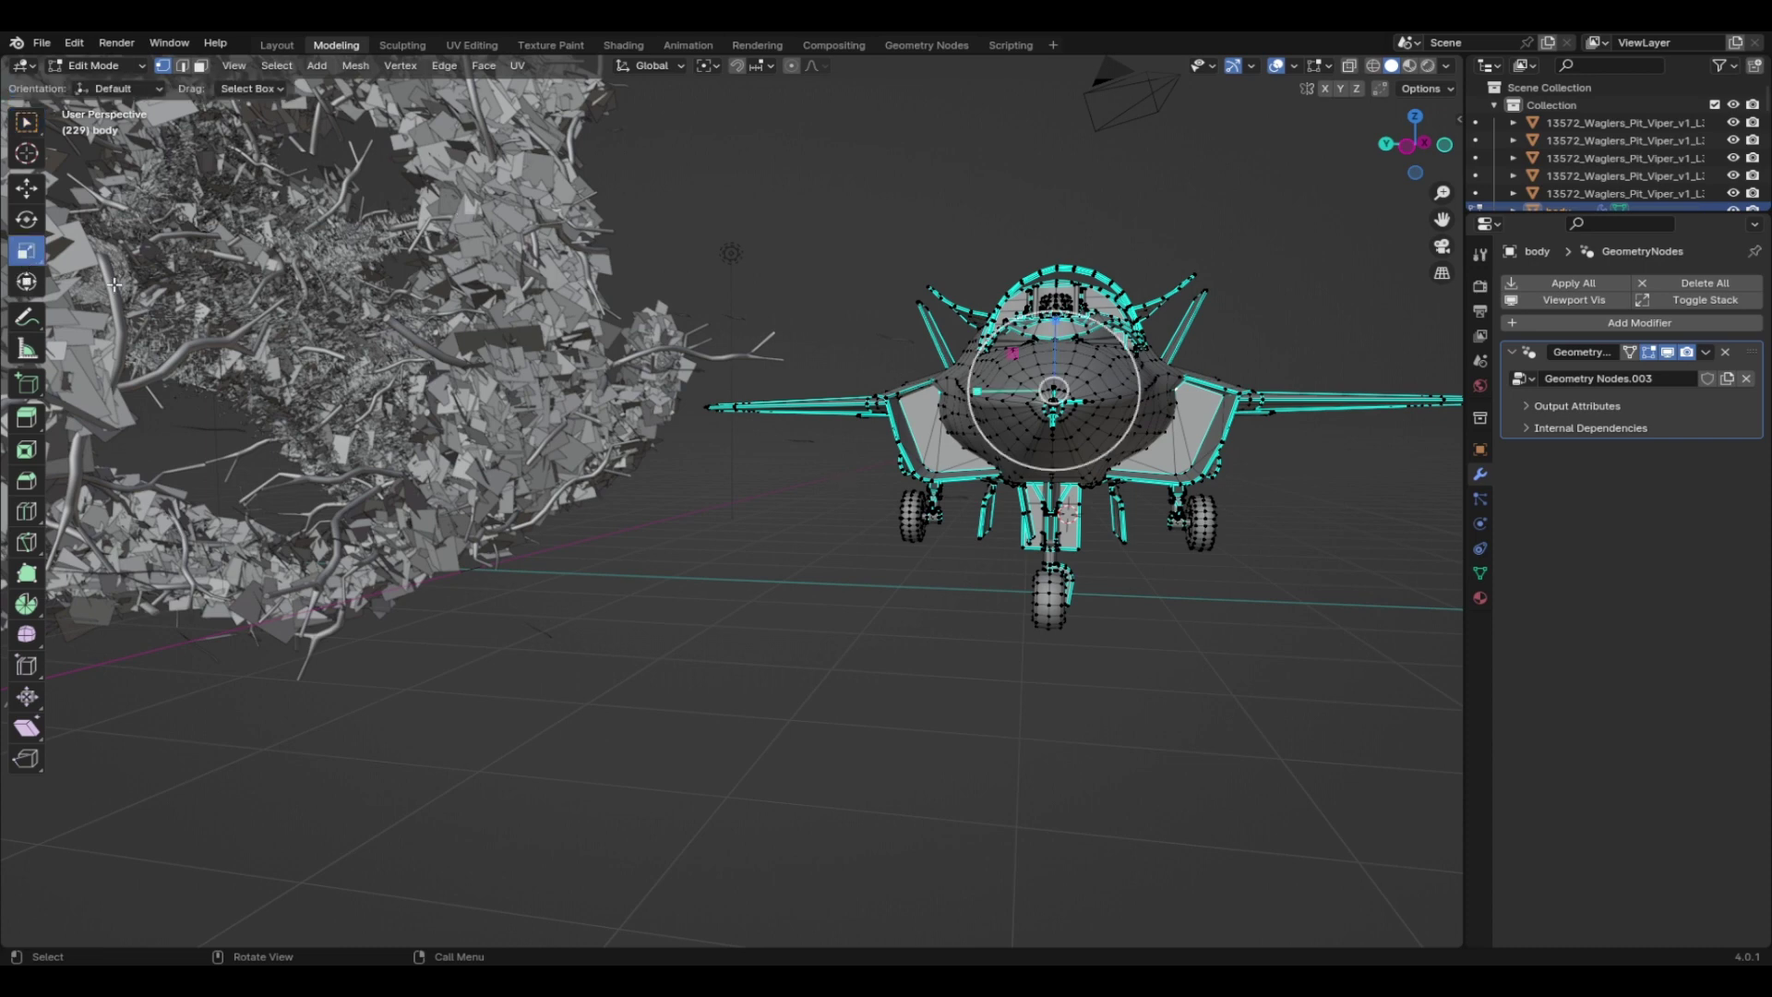
{"action": "key", "text": "s"}
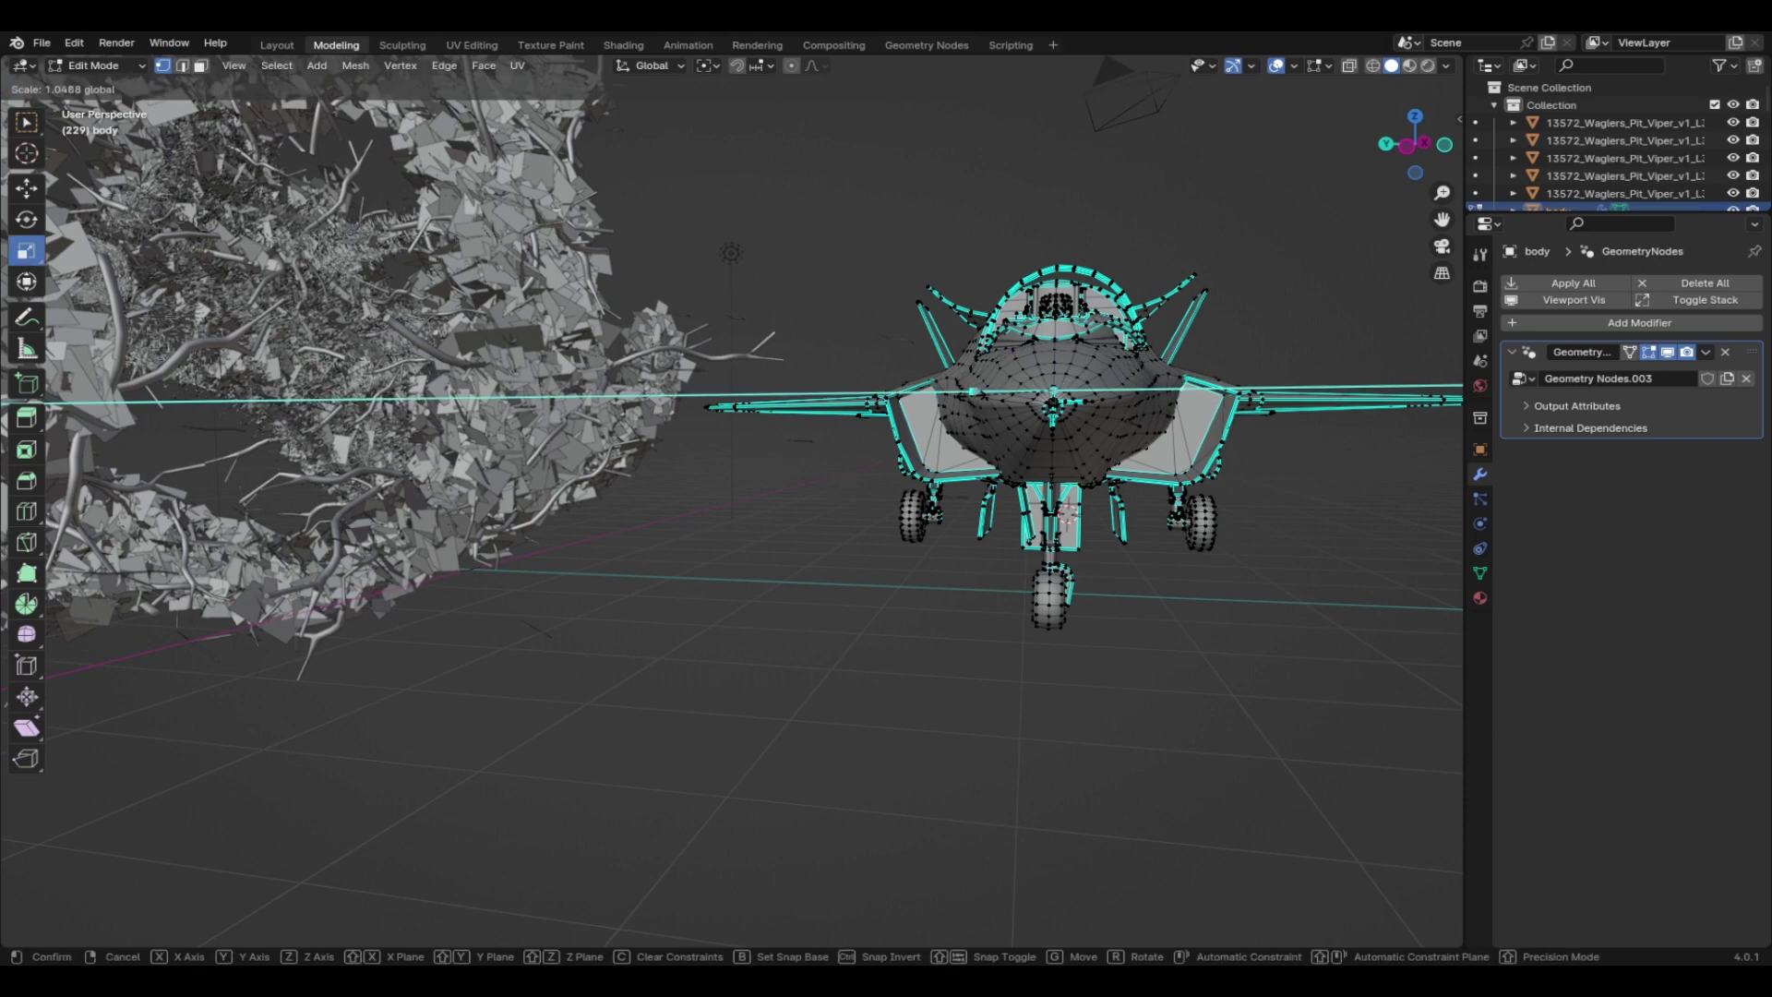
{"action": "key", "text": "Return"}
{"action": "left_click_drag", "start_coordinate": [1258, 580], "coordinate": [1155, 635]}
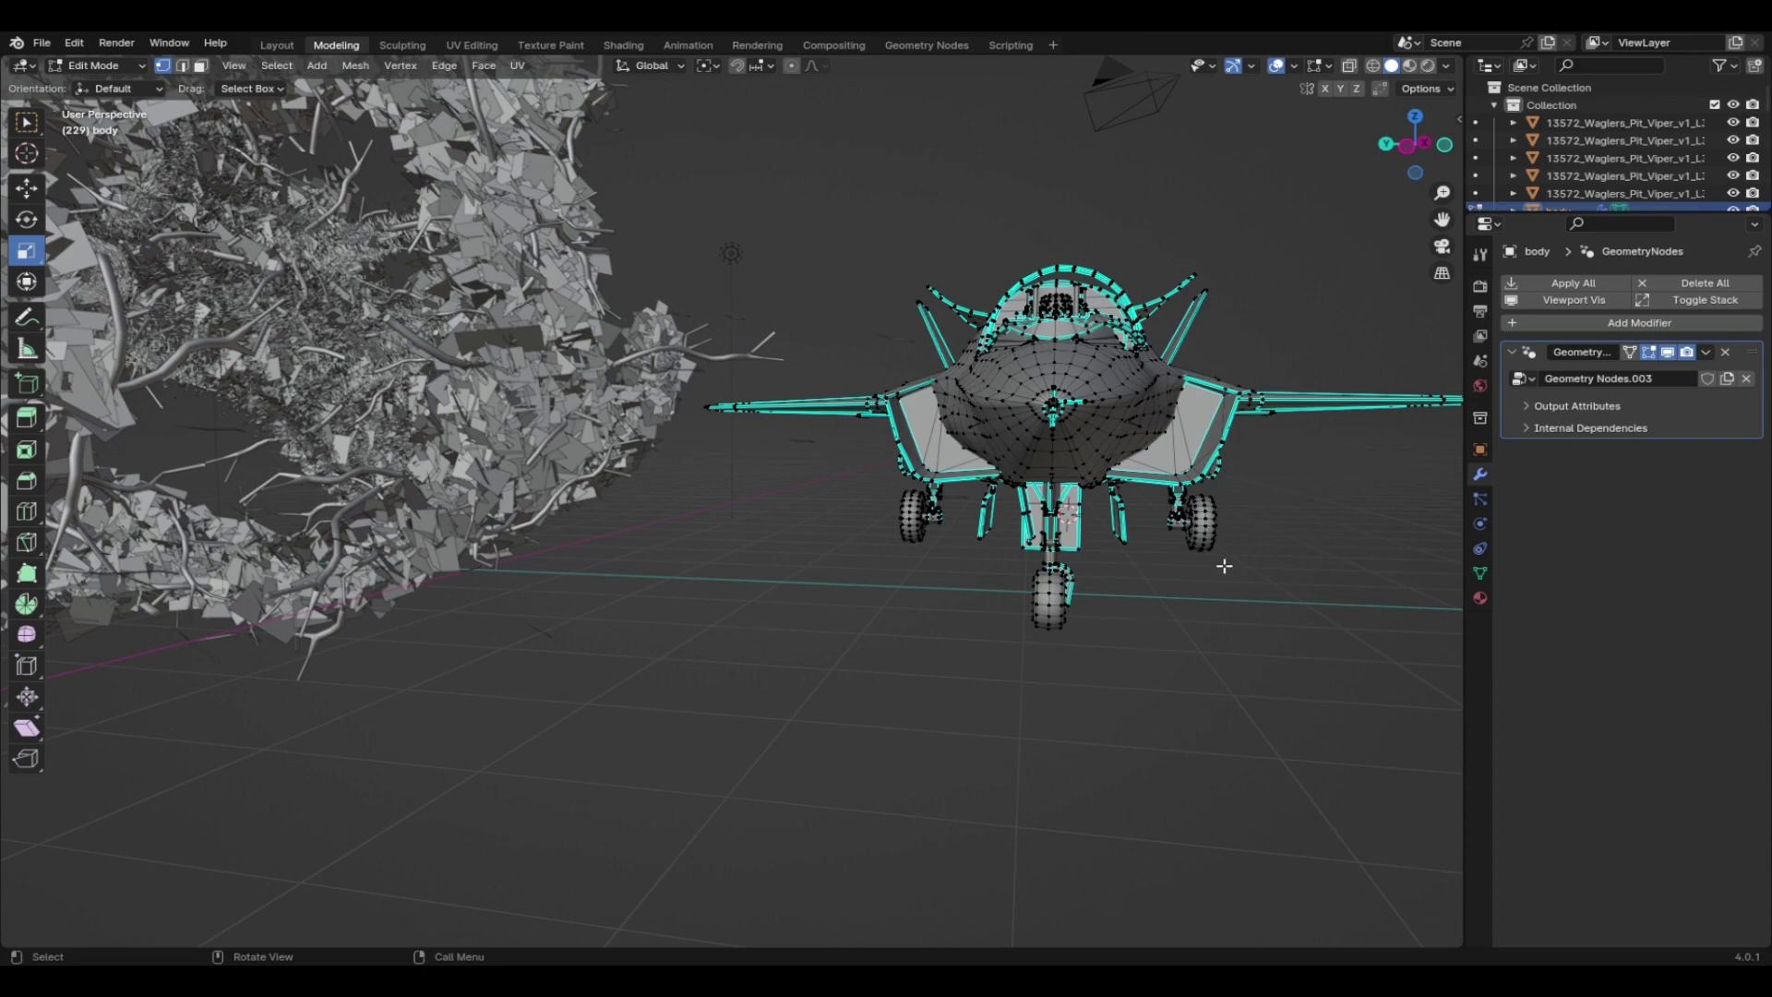
{"action": "middle_click_drag", "start_coordinate": [1224, 566], "coordinate": [420, 391]}
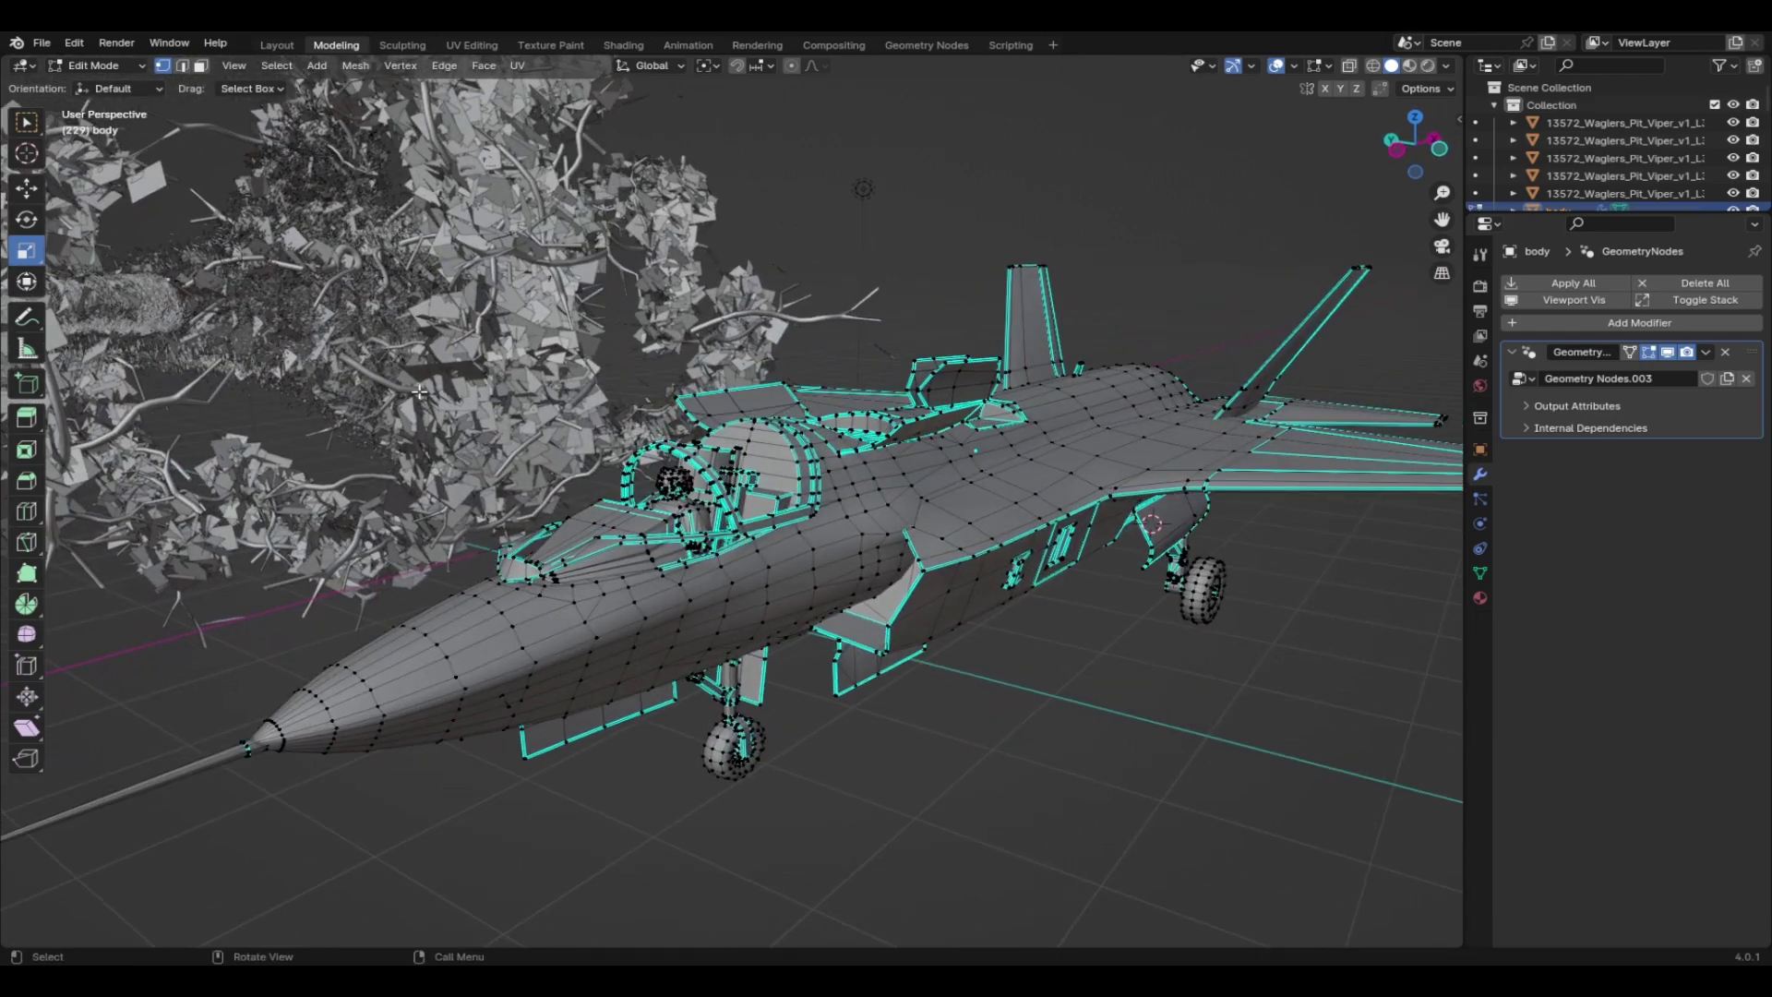
Switch to face selection and select the matching upper fuselage faces above the air intakes on both sides
{"action": "left_click", "coordinate": [200, 65]}
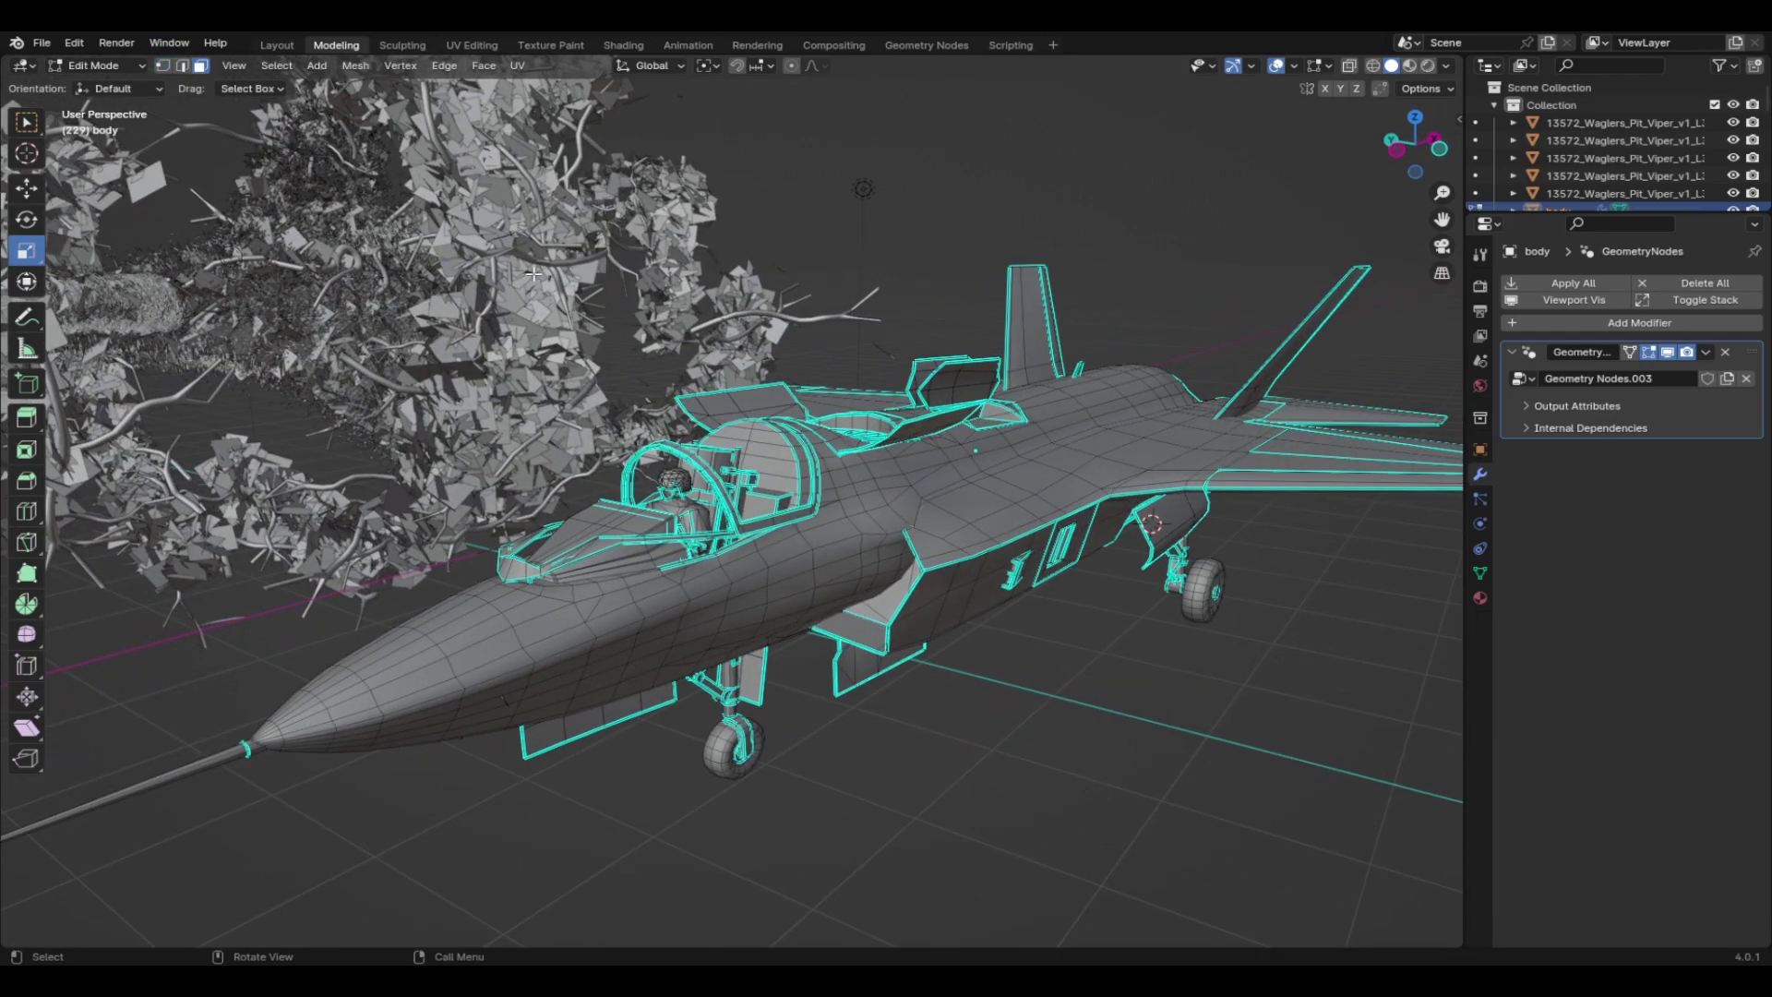
{"action": "left_click", "coordinate": [940, 479]}
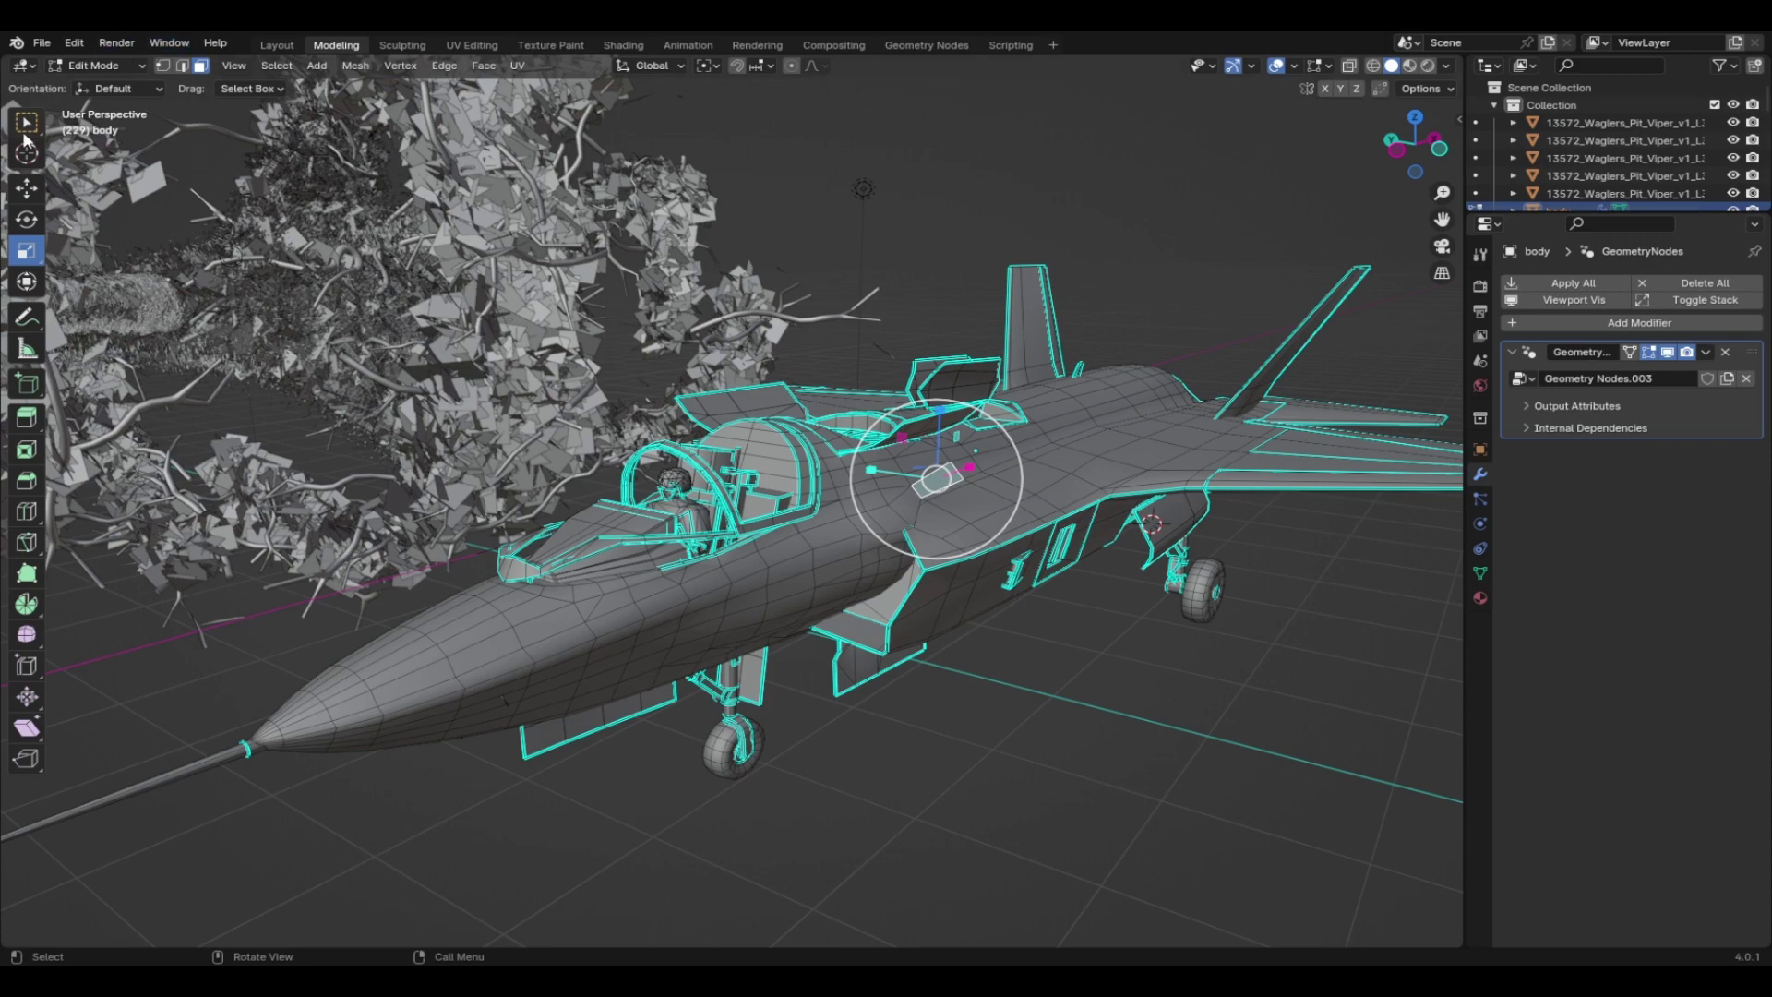
{"action": "left_click", "coordinate": [26, 125]}
{"action": "middle_click_drag", "start_coordinate": [923, 478], "coordinate": [1003, 510]}
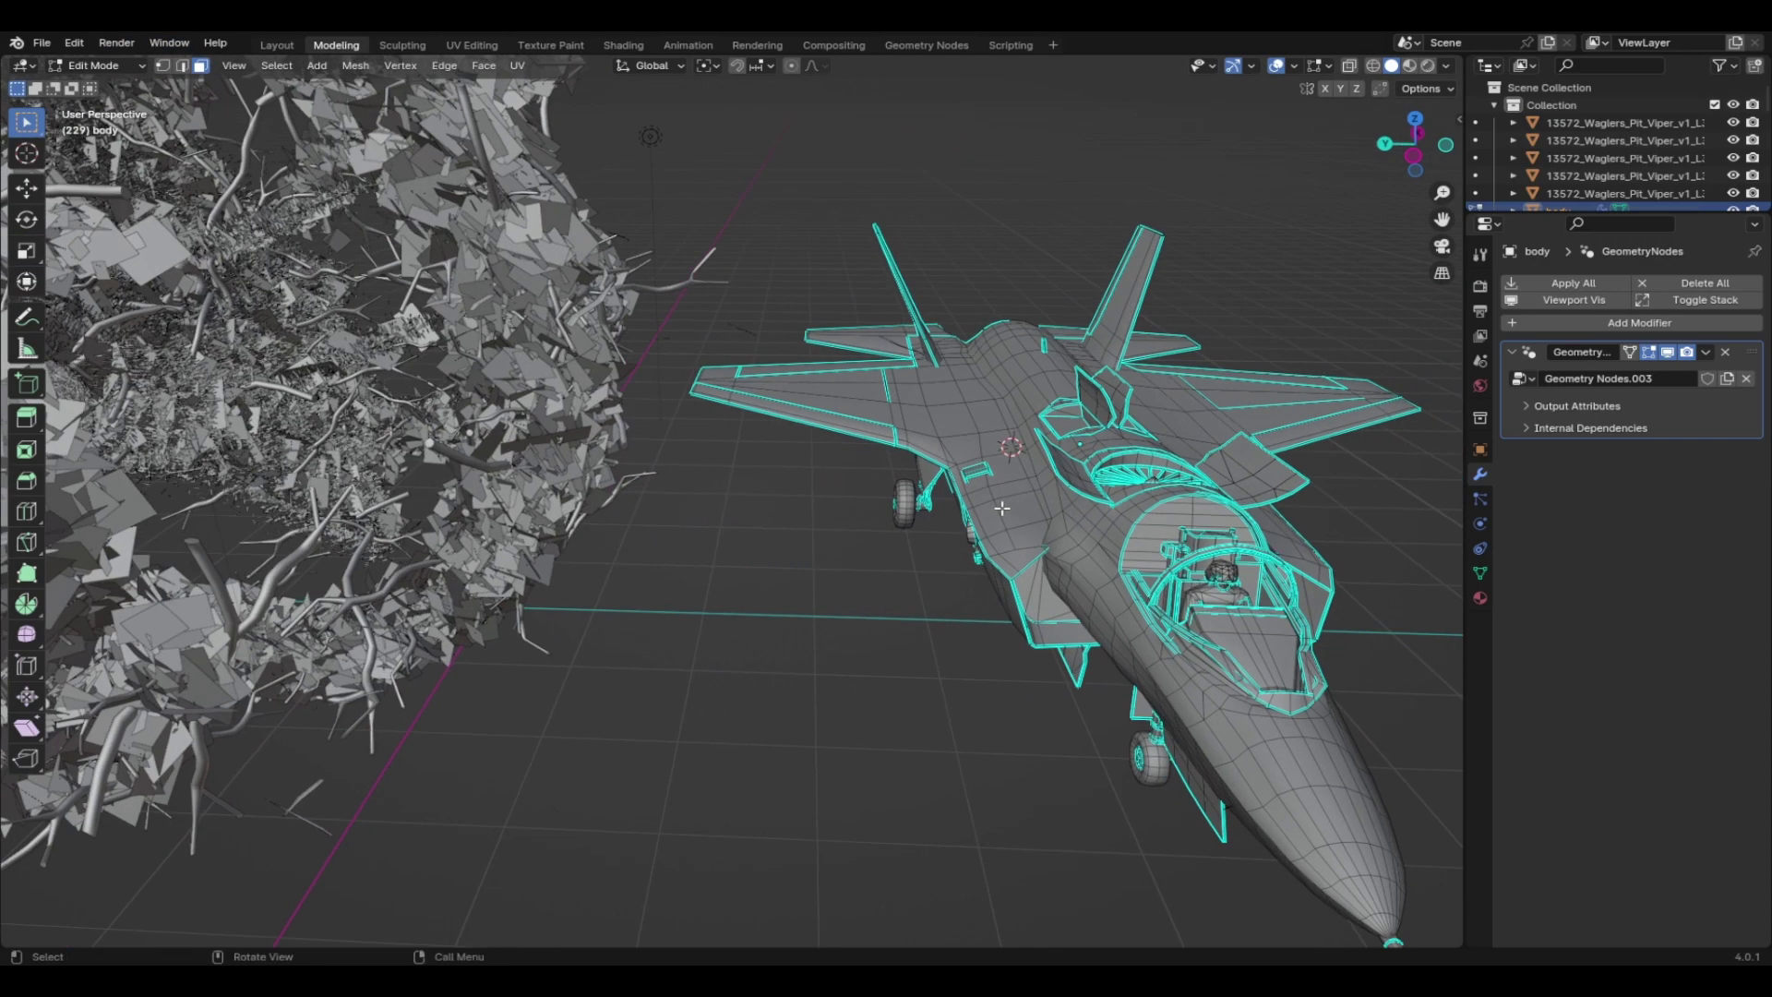
{"action": "left_click", "coordinate": [1061, 503], "text": "shift"}
{"action": "middle_click_drag", "start_coordinate": [1066, 505], "coordinate": [1149, 544]}
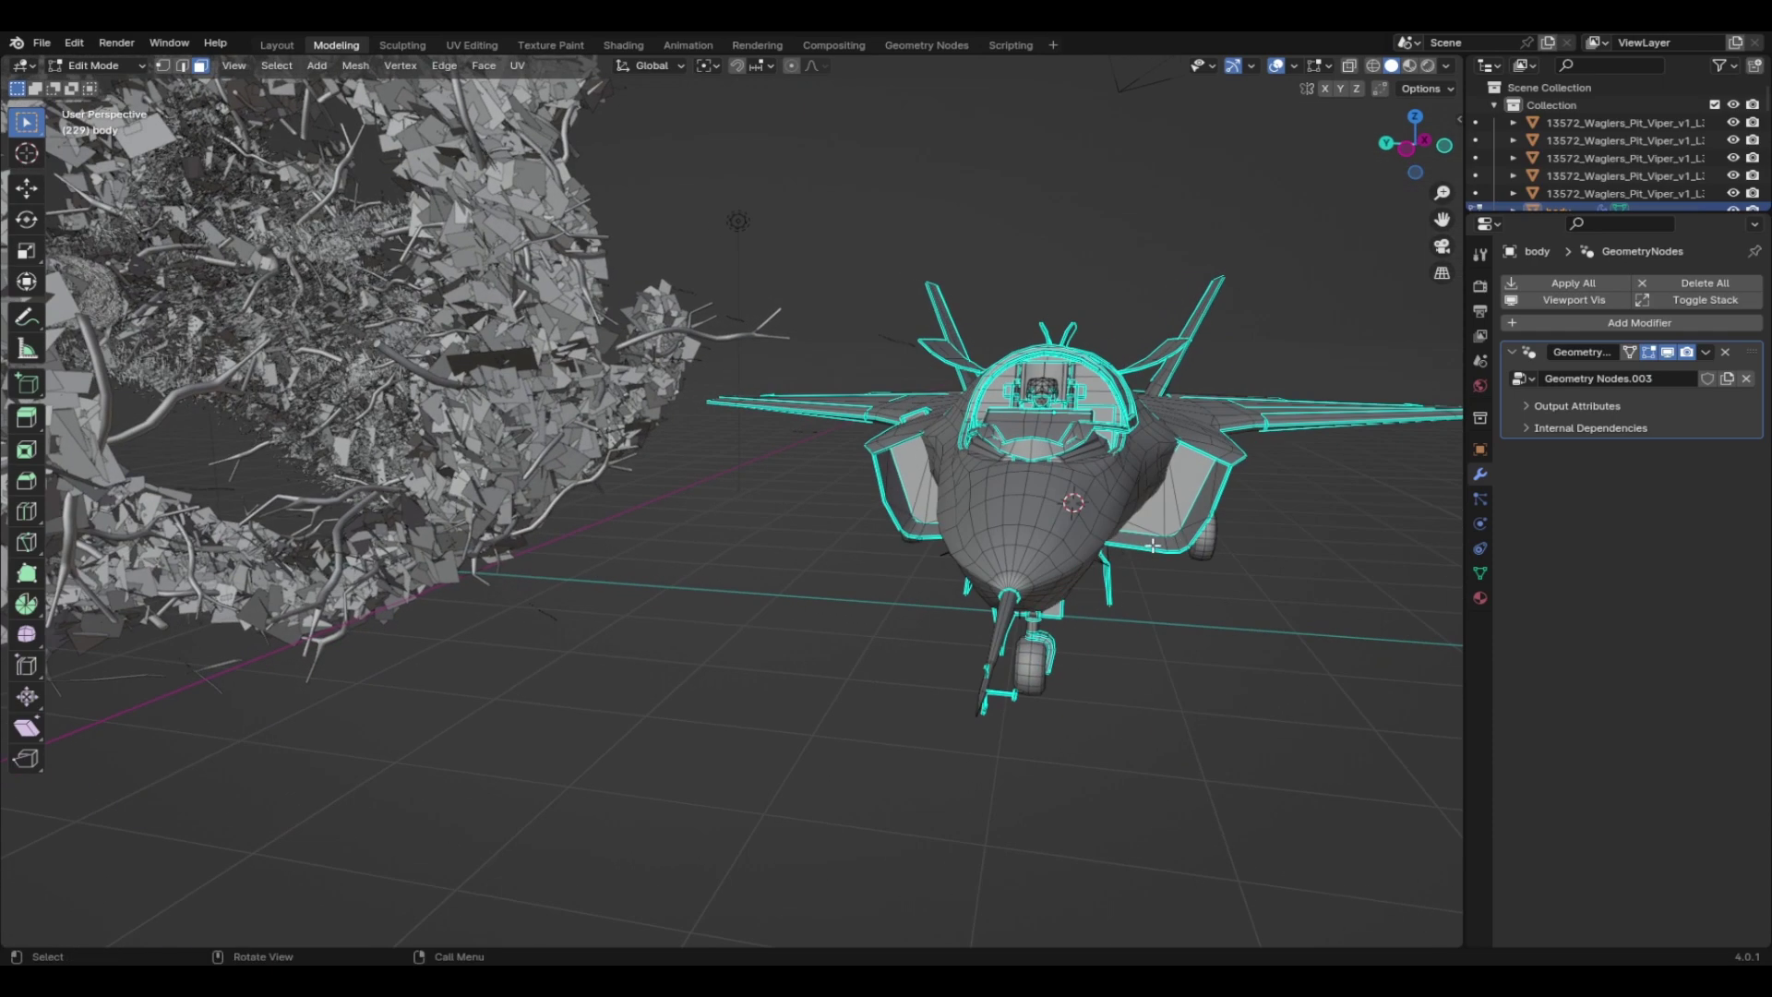
Scale the two selected fuselage faces slightly and move them slightly along the Z axis
{"action": "left_click", "coordinate": [26, 250]}
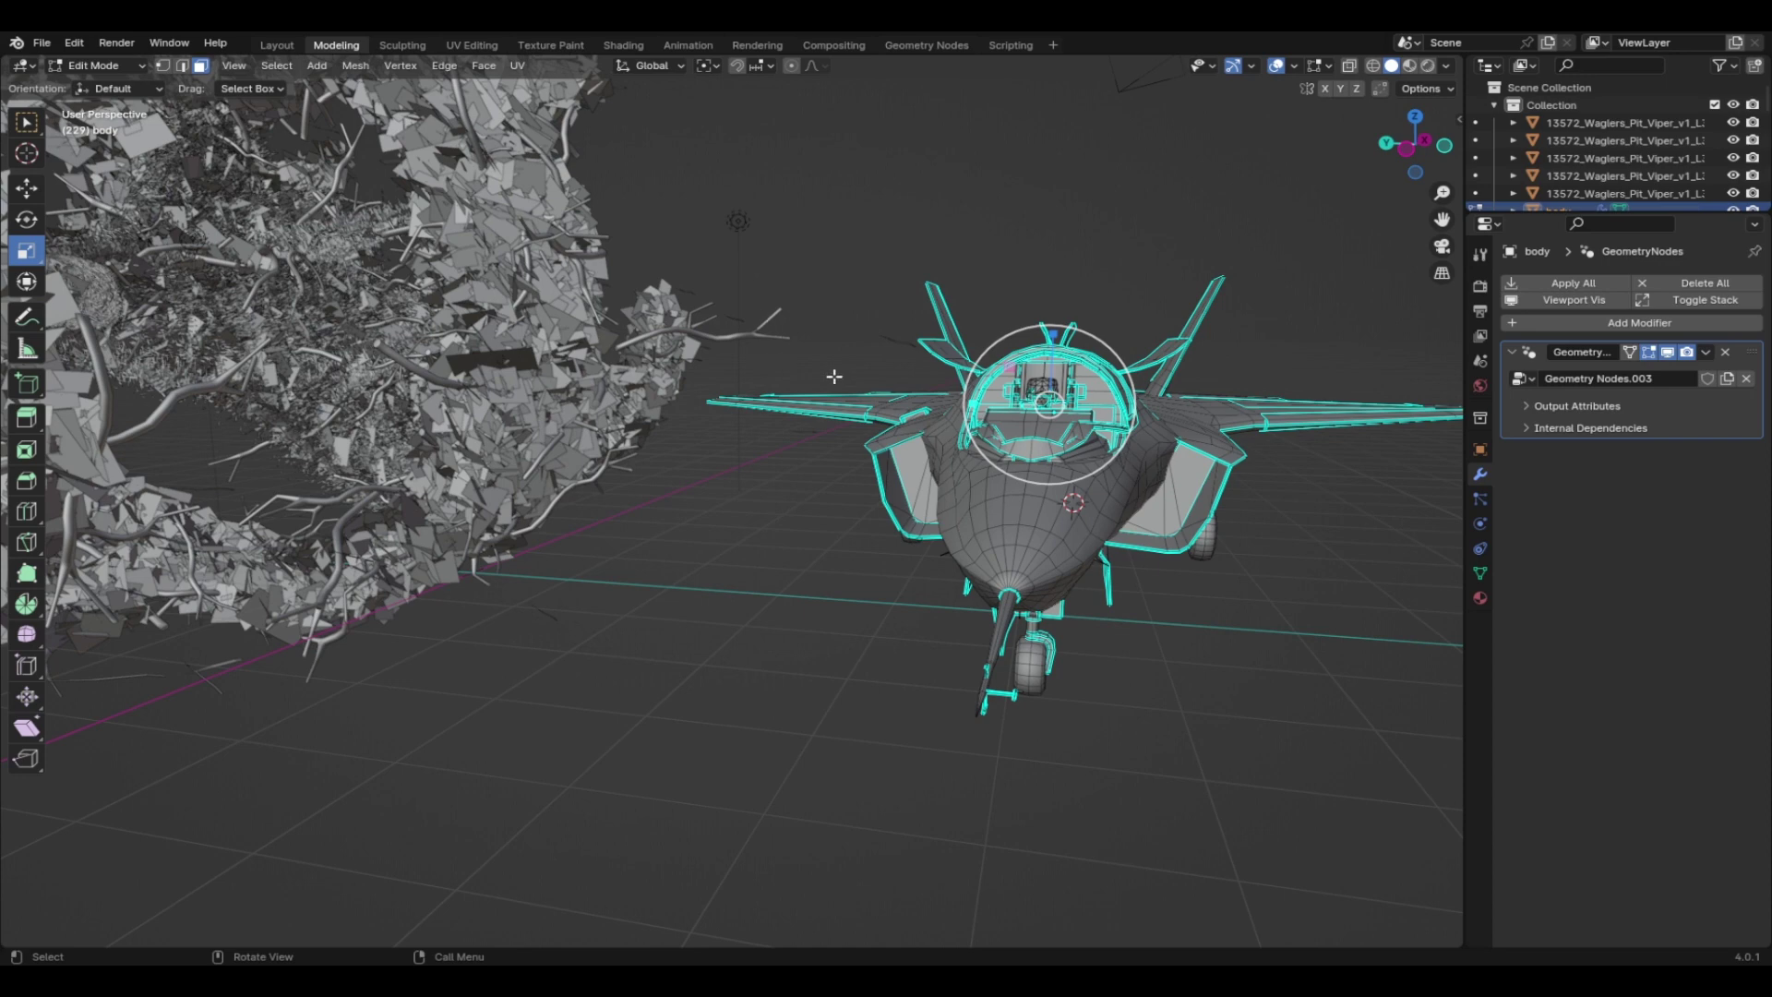
{"action": "middle_click_drag", "start_coordinate": [834, 376], "coordinate": [875, 368]}
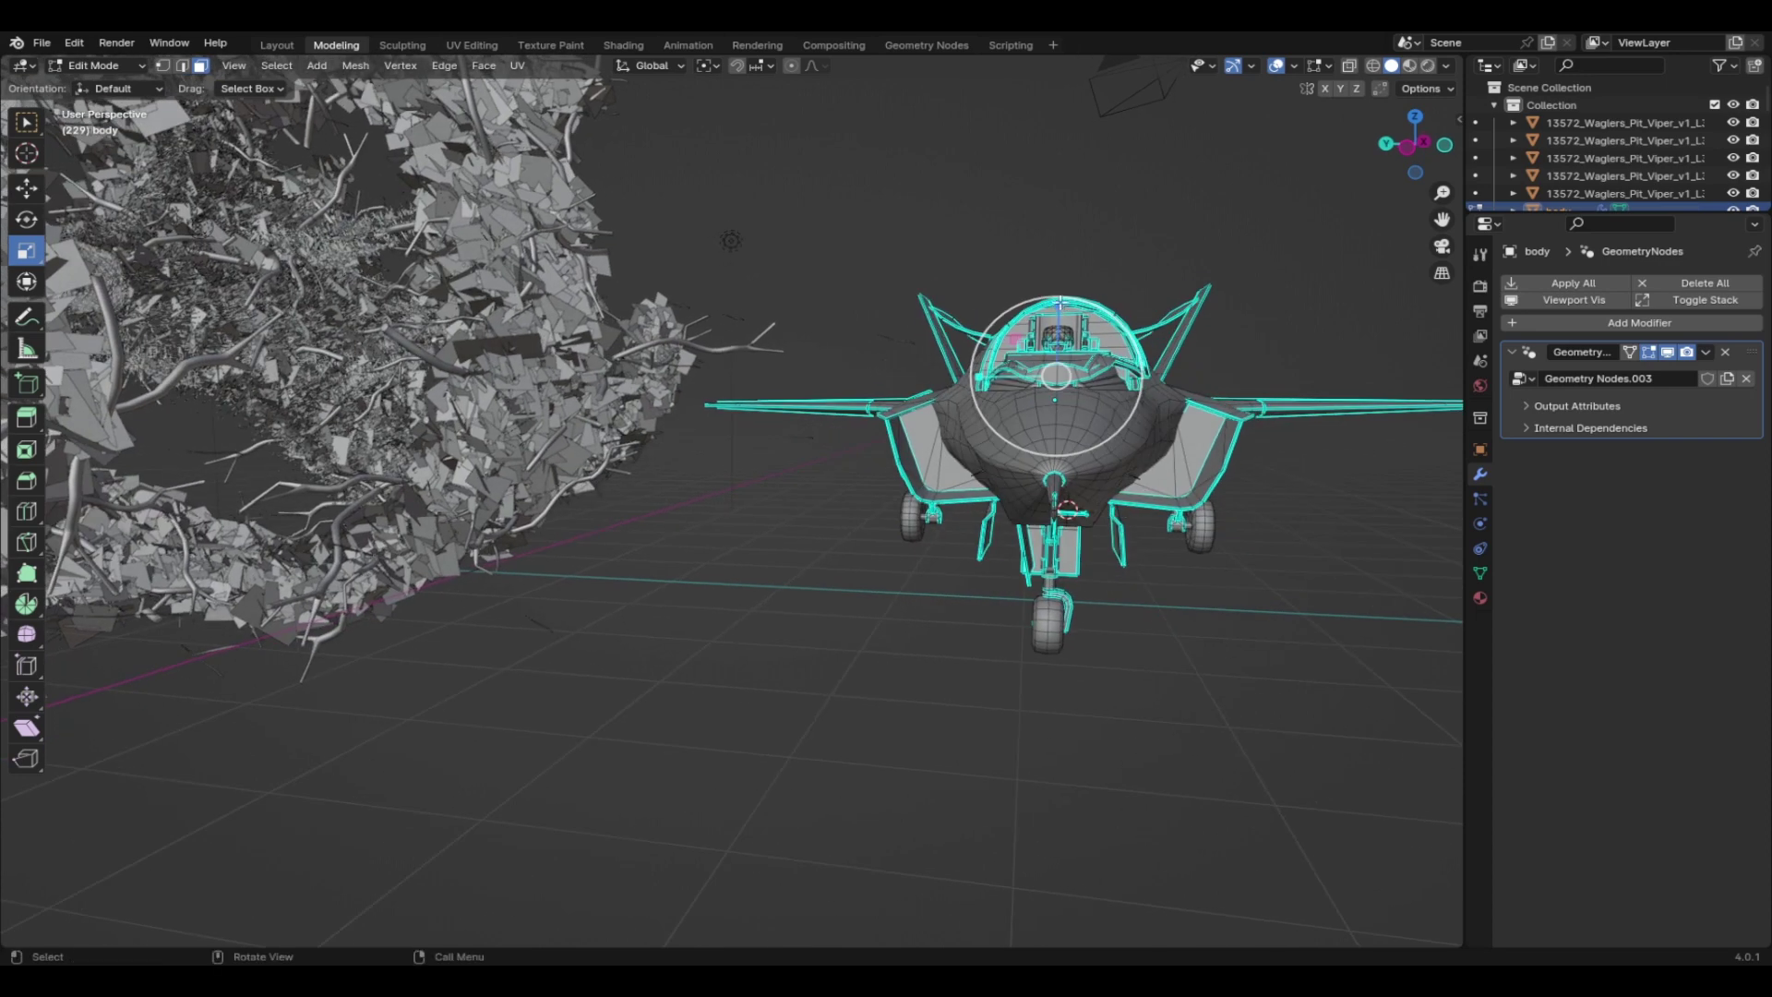
{"action": "mouse_move", "coordinate": [1061, 304]}
{"action": "left_mouse_down"}
{"action": "mouse_move", "coordinate": [1060, 364]}
{"action": "mouse_move", "coordinate": [1058, 301]}
{"action": "left_mouse_up"}
{"action": "left_click", "coordinate": [26, 187]}
{"action": "middle_click_drag", "start_coordinate": [1289, 410], "coordinate": [1237, 471]}
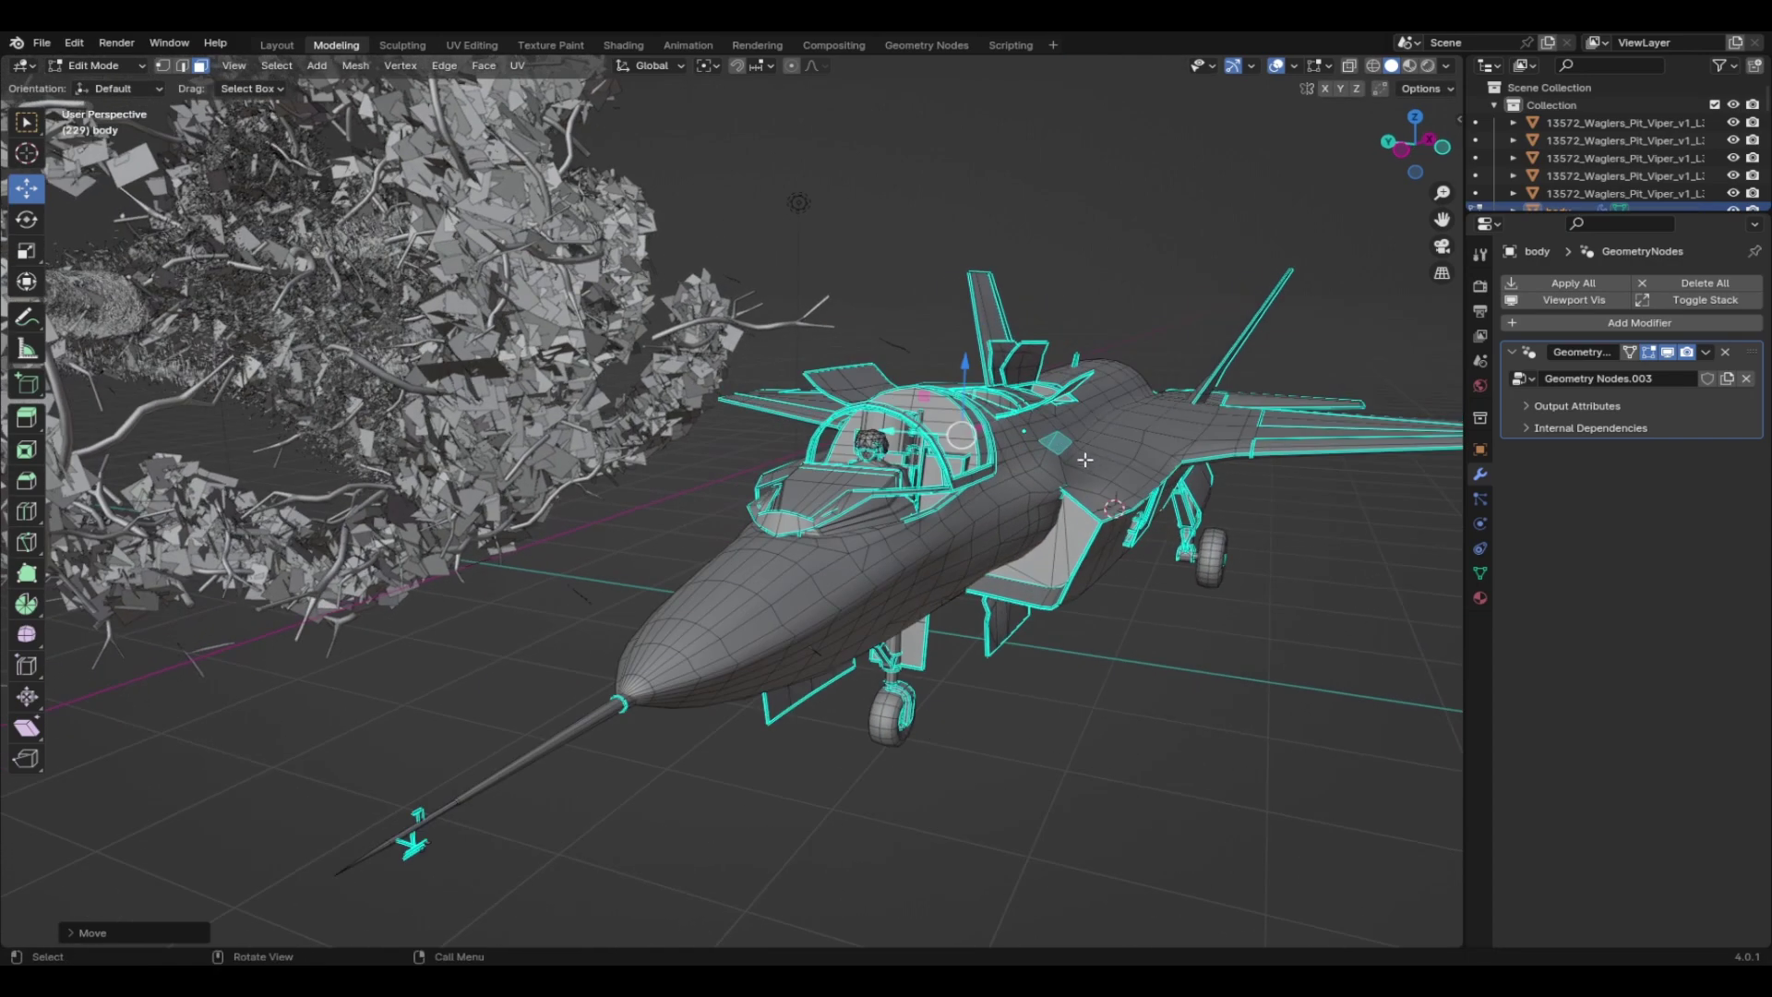
Switch to edge selection and move the selected geometry above the air intakes slightly up along the Z axis
{"action": "left_click", "coordinate": [182, 66]}
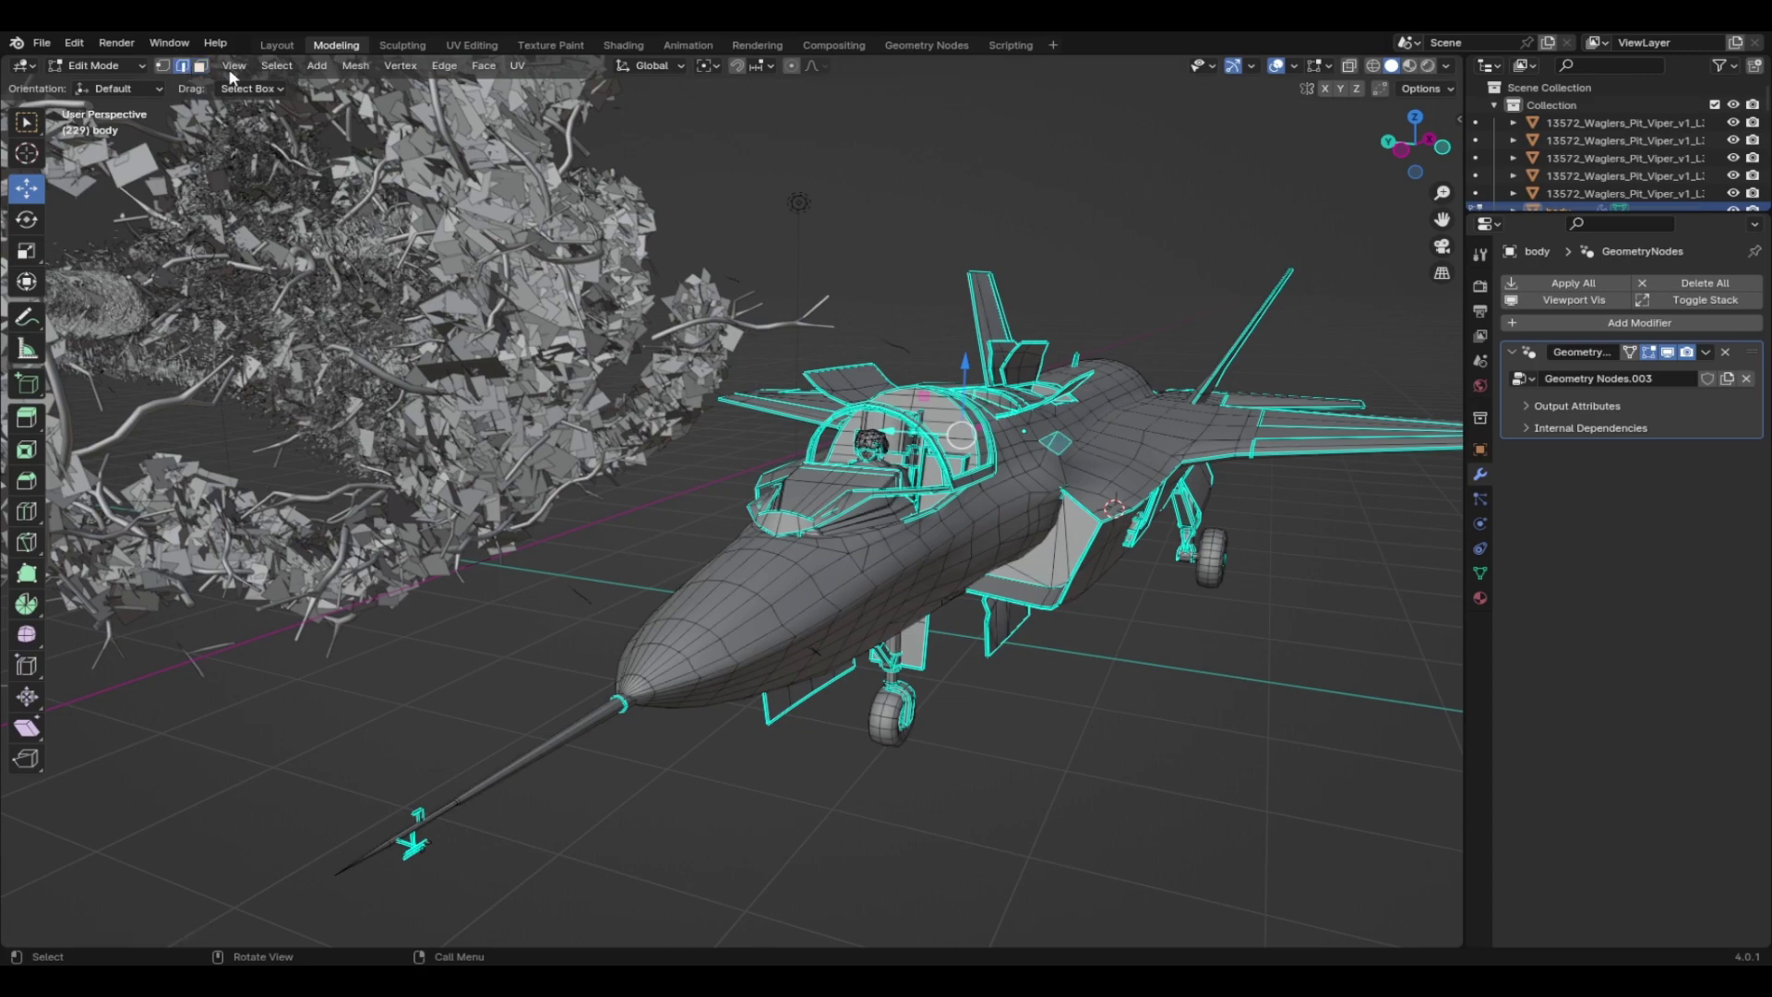
{"action": "middle_click_drag", "start_coordinate": [1068, 451], "coordinate": [1212, 484]}
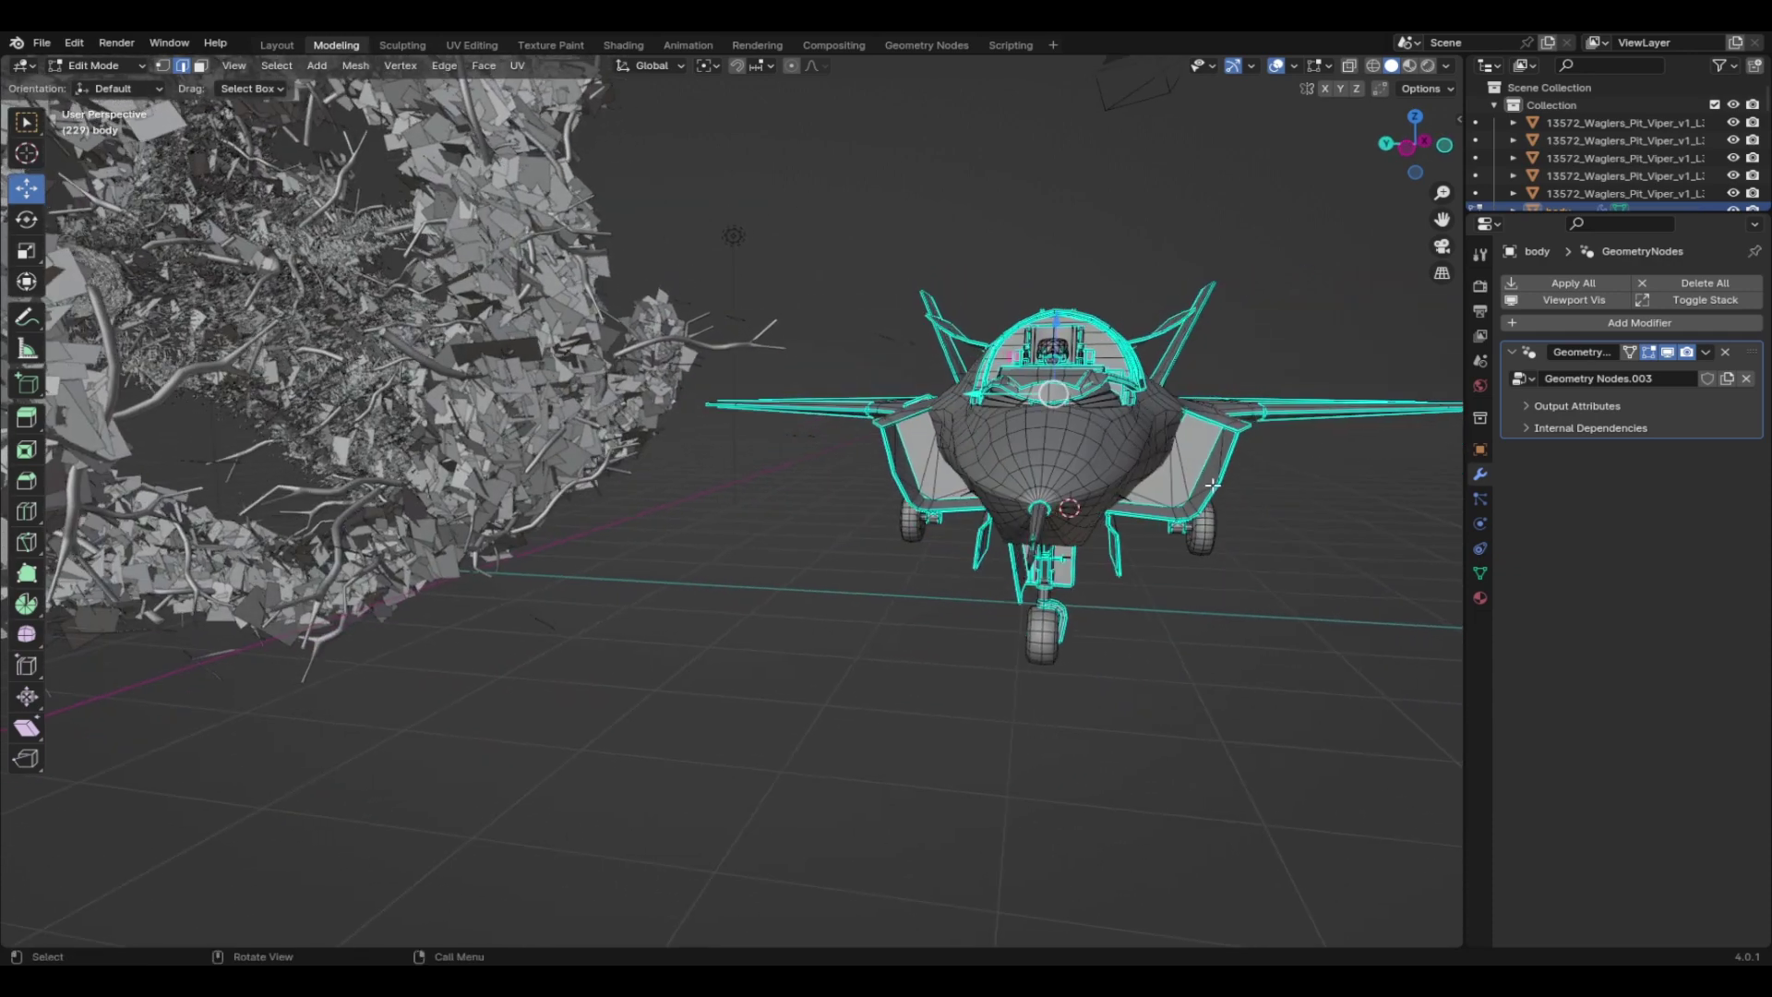
{"action": "left_click_drag", "start_coordinate": [1050, 320], "coordinate": [1055, 314]}
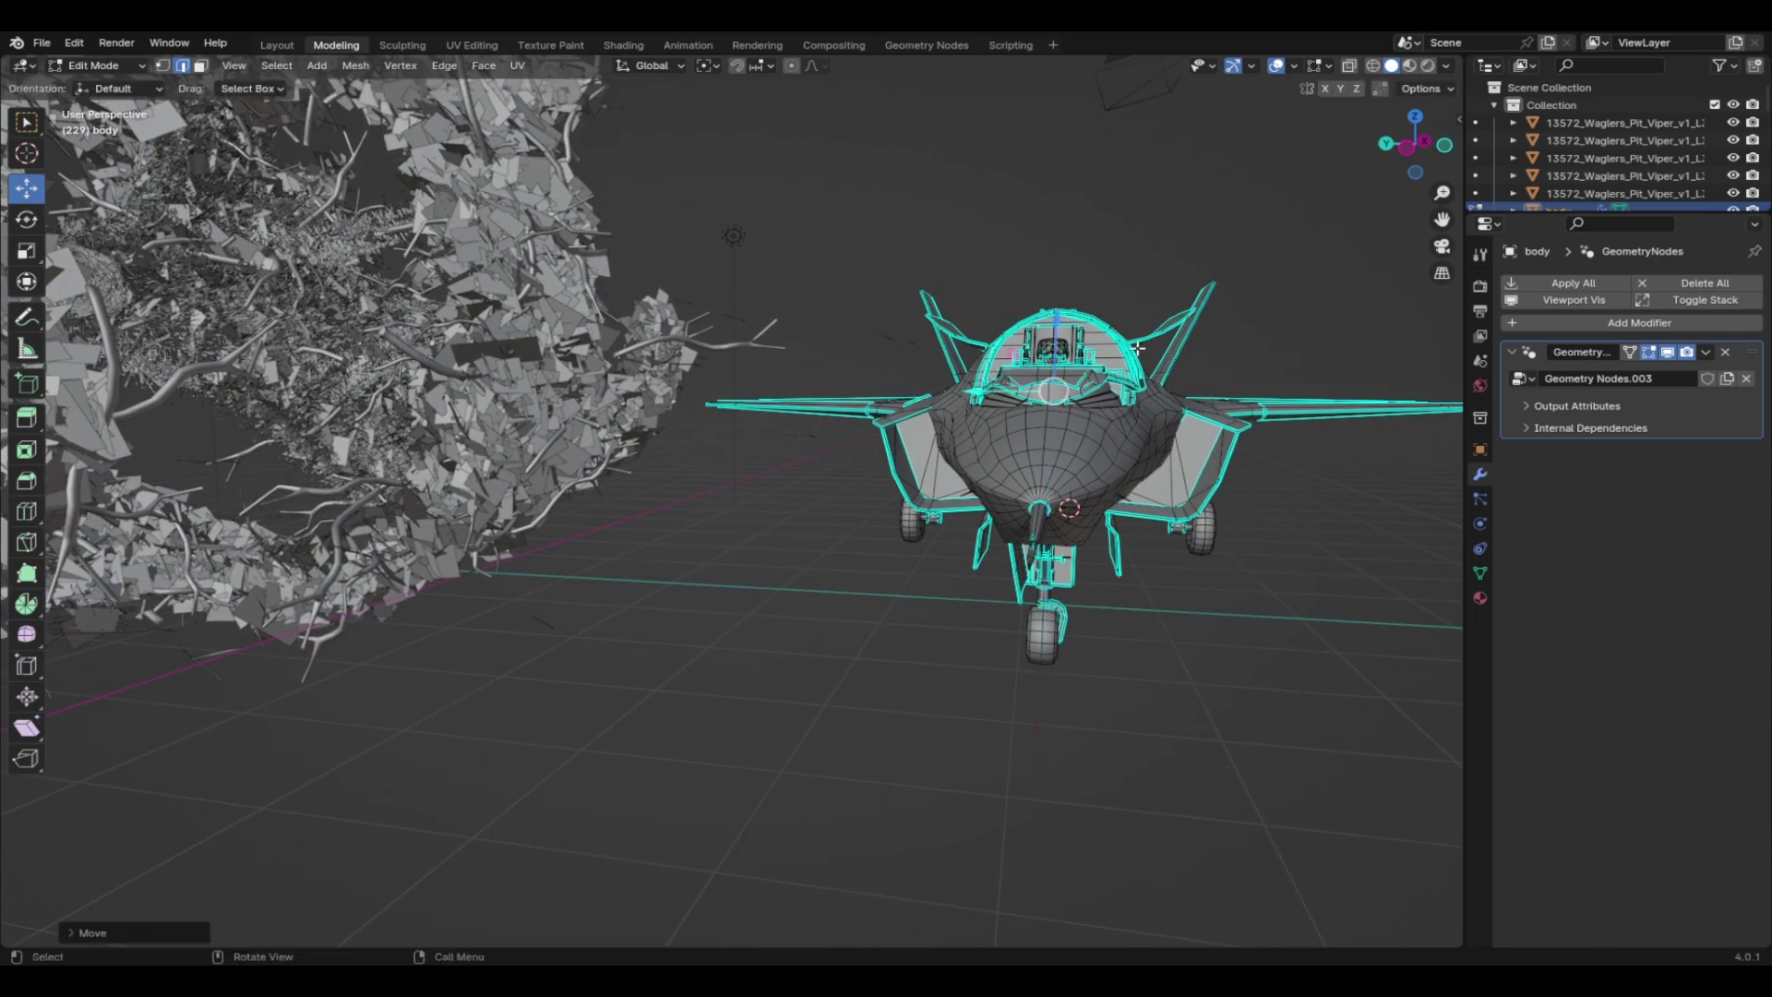
Switch to vertex selection and move one fuselage vertex just above the air intake slightly down along the Z axis
{"action": "middle_click_drag", "start_coordinate": [1338, 449], "coordinate": [1246, 469]}
{"action": "scroll", "coordinate": [1154, 490], "scroll_direction": "down", "scroll_amount": 6}
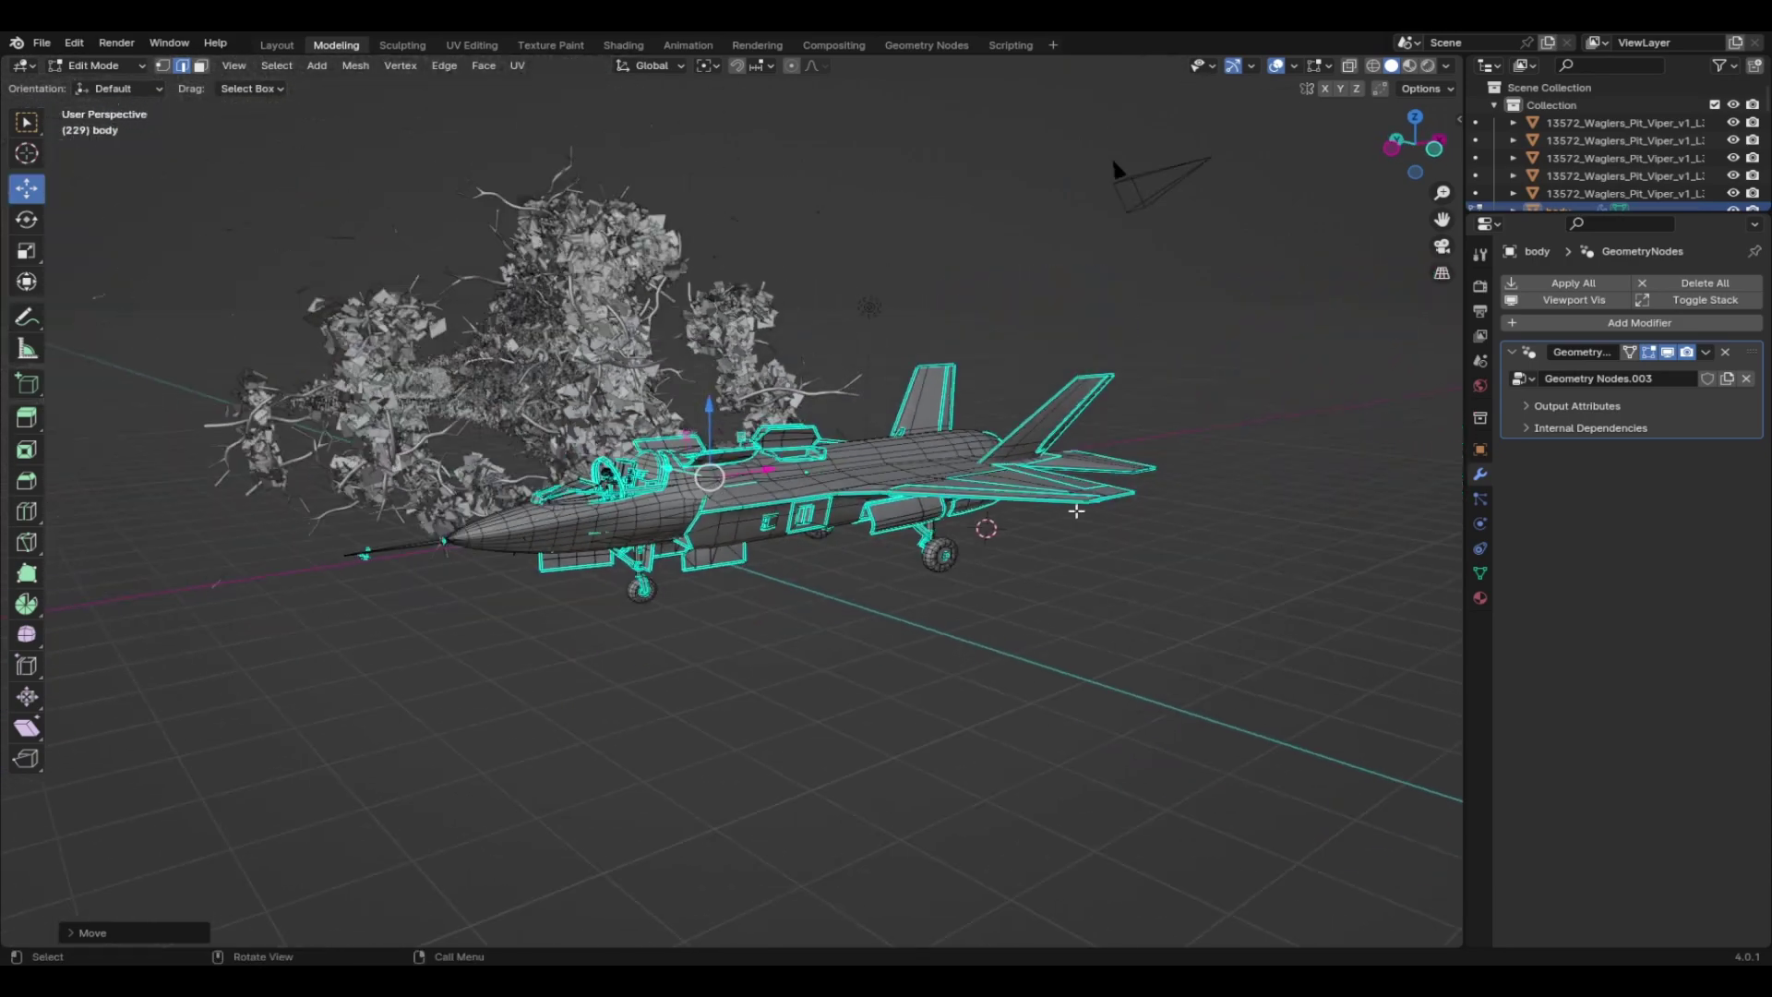
{"action": "scroll", "coordinate": [812, 573], "scroll_direction": "up", "scroll_amount": 4}
{"action": "scroll", "coordinate": [774, 548], "scroll_direction": "up", "scroll_amount": 5}
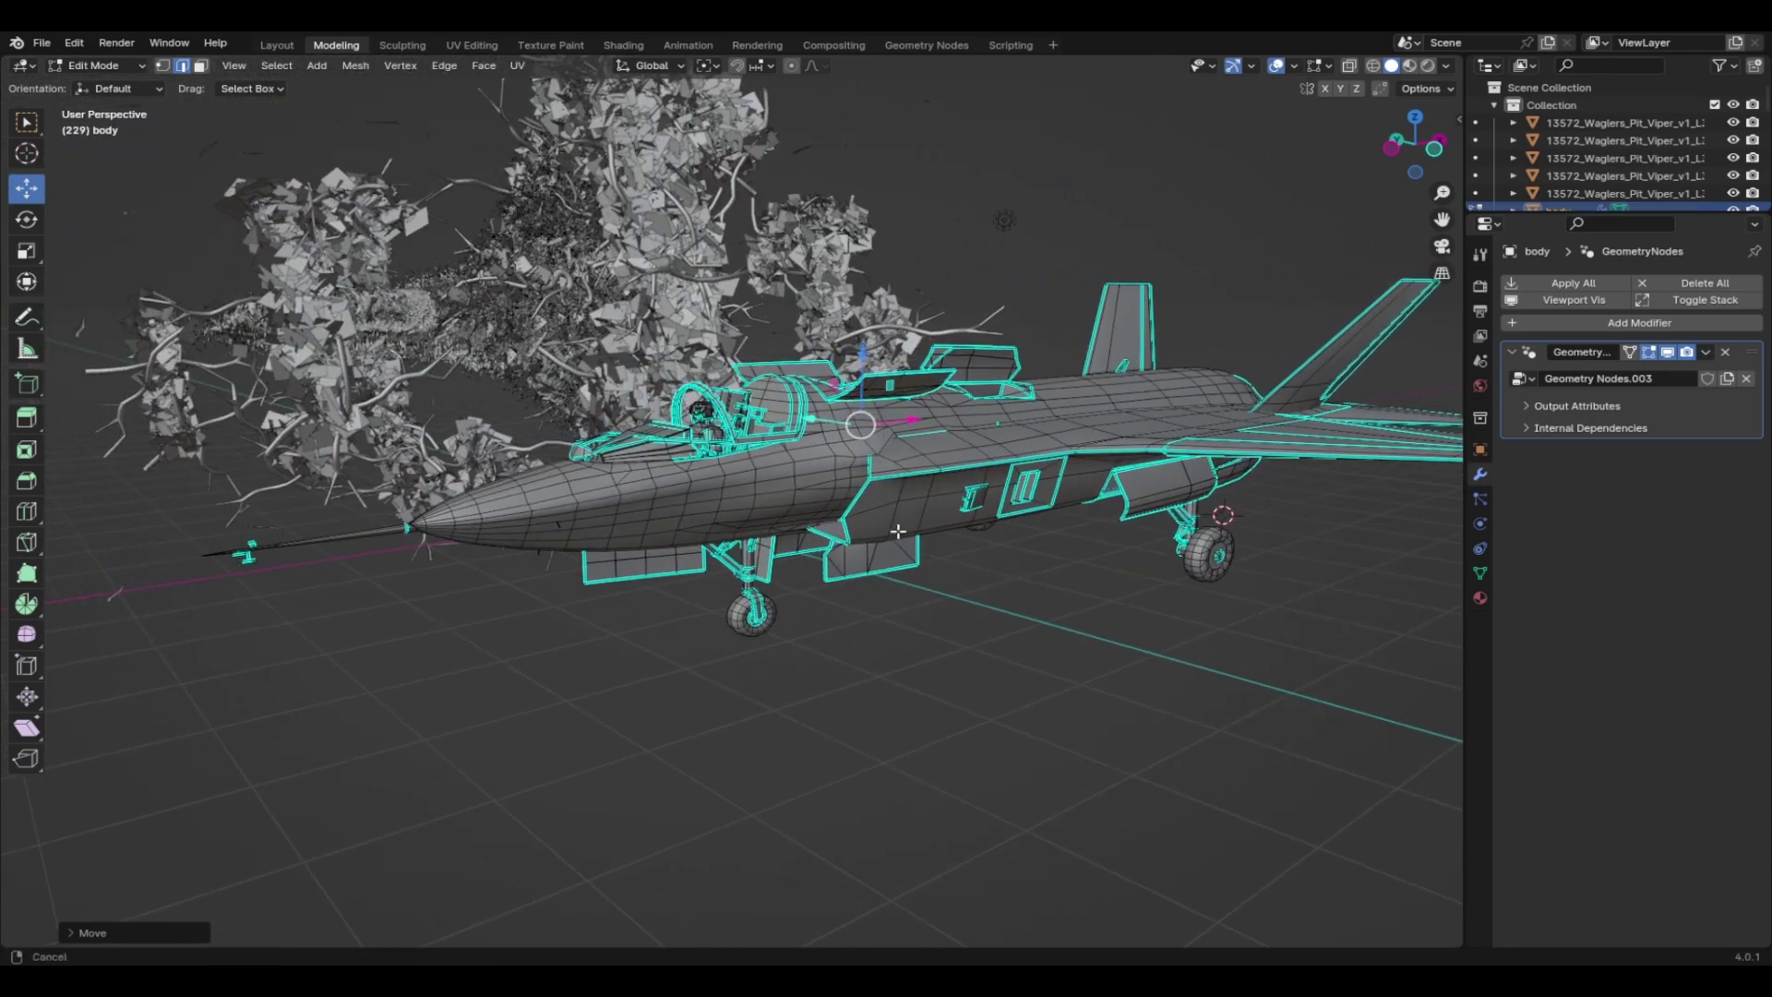
{"action": "scroll", "coordinate": [1154, 590], "scroll_direction": "down", "scroll_amount": 2}
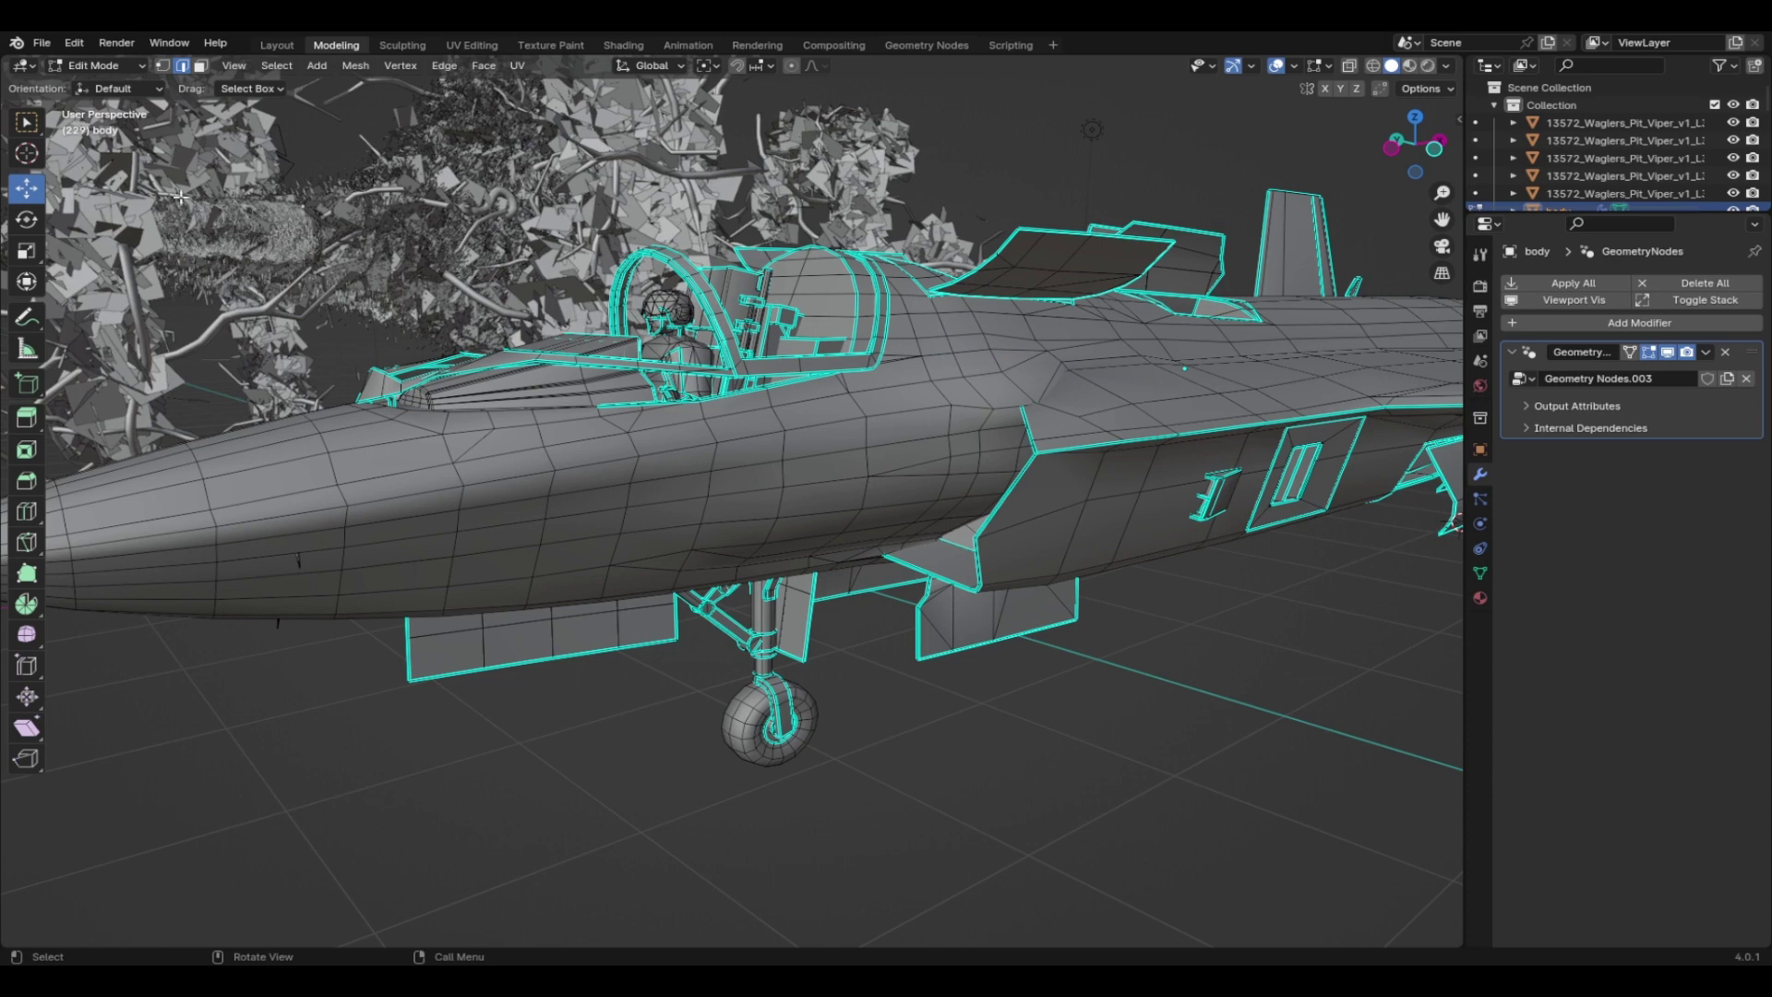
{"action": "left_click", "coordinate": [162, 66]}
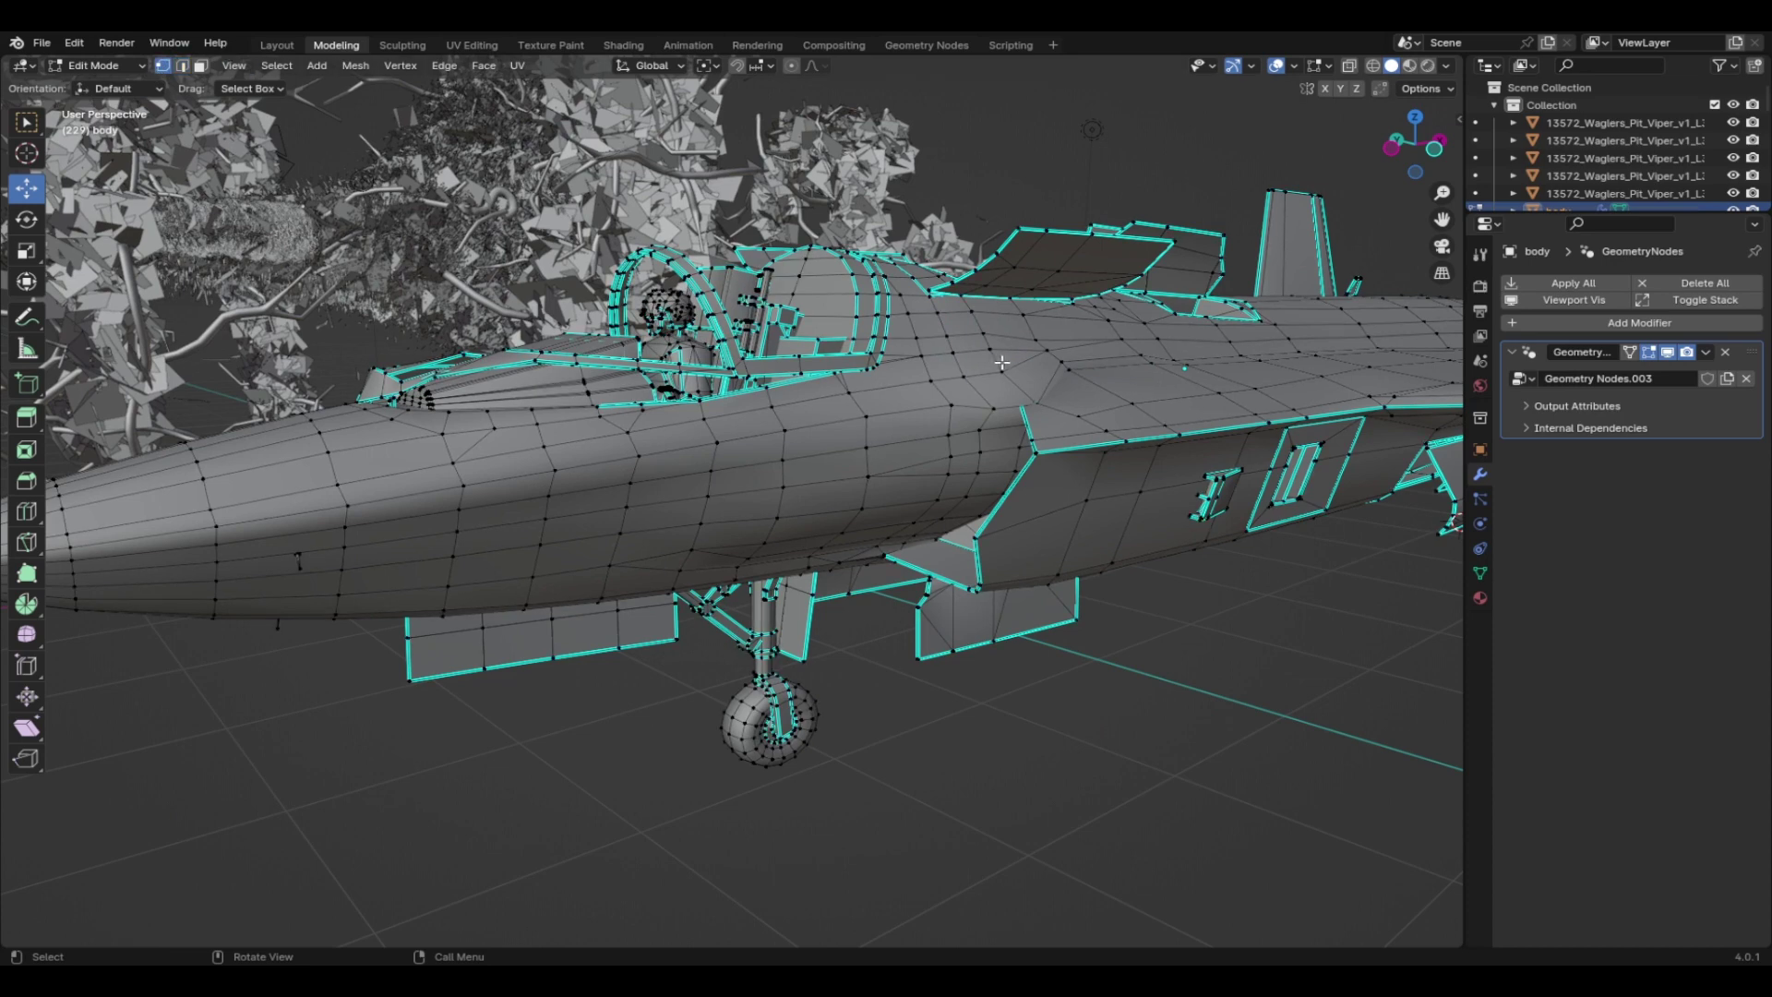
{"action": "left_click", "coordinate": [1038, 399]}
{"action": "mouse_move", "coordinate": [1034, 328]}
{"action": "left_mouse_down"}
{"action": "mouse_move", "coordinate": [1045, 305]}
{"action": "mouse_move", "coordinate": [1052, 344]}
{"action": "left_mouse_up"}
Move the matching vertex above the opposite air intake along the Z axis and save the file
{"action": "middle_click_drag", "start_coordinate": [1052, 345], "coordinate": [1164, 437]}
{"action": "left_click", "coordinate": [1153, 412]}
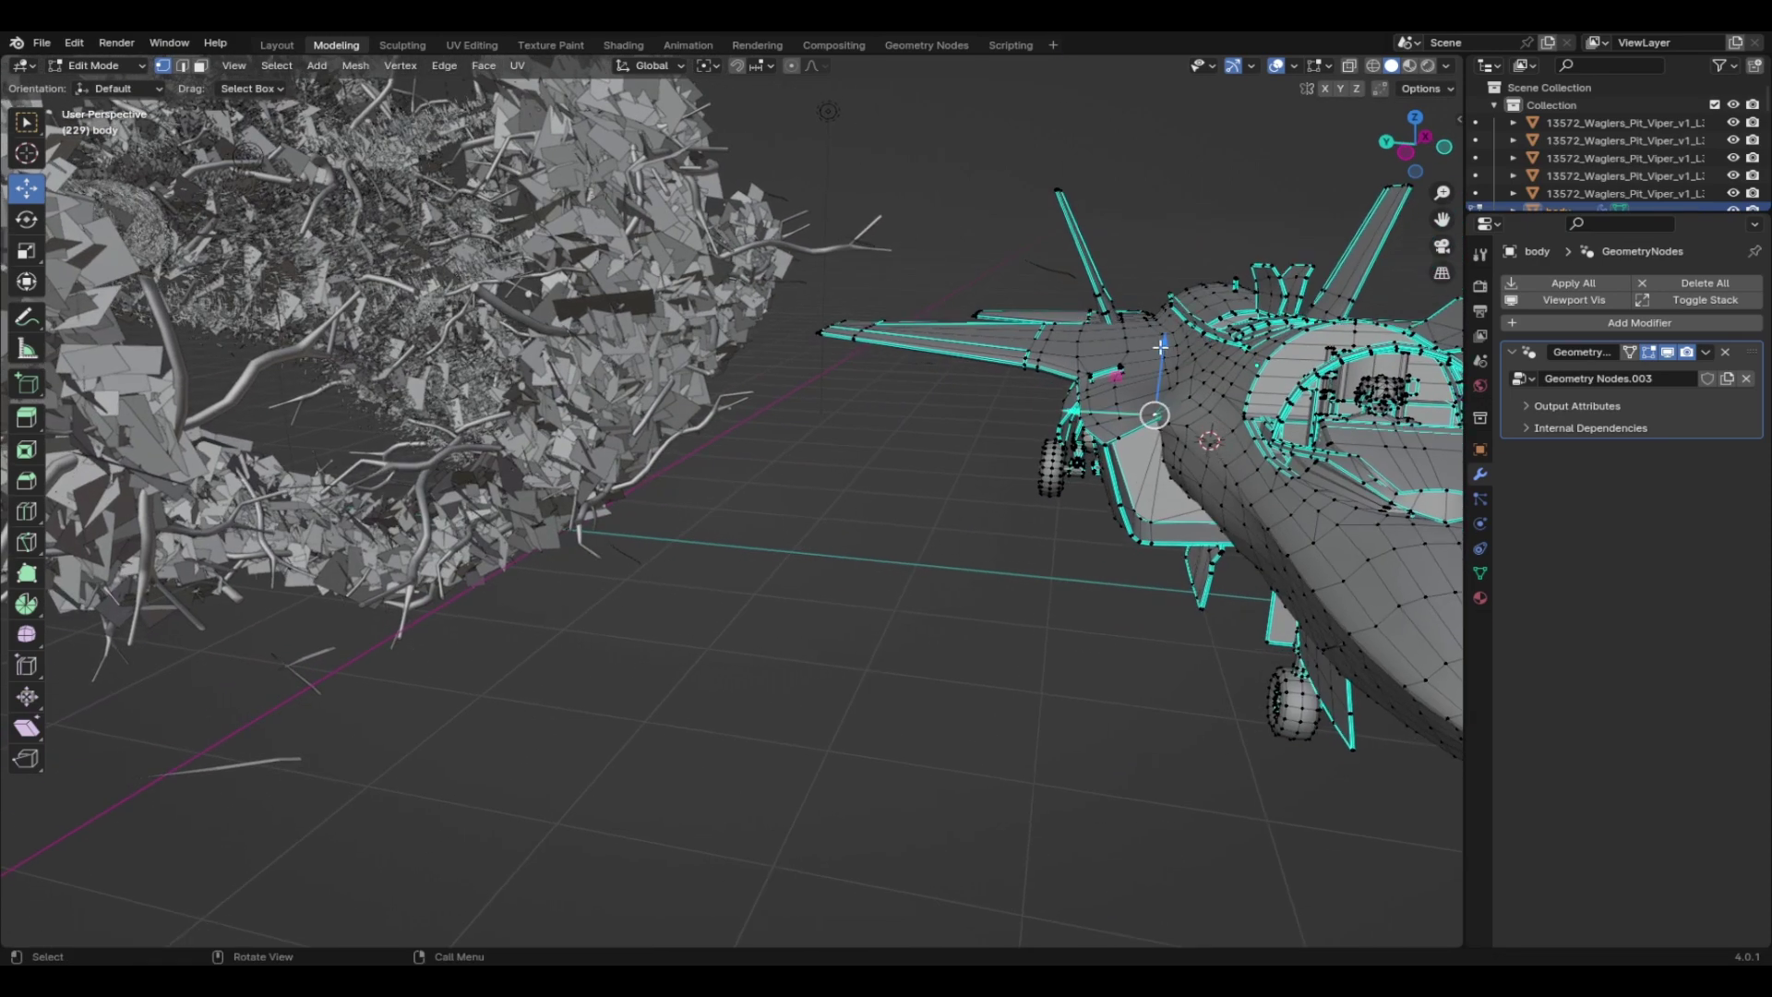
{"action": "left_click_drag", "start_coordinate": [1165, 344], "coordinate": [1340, 429]}
{"action": "scroll", "coordinate": [1340, 429], "scroll_direction": "down", "scroll_amount": 5}
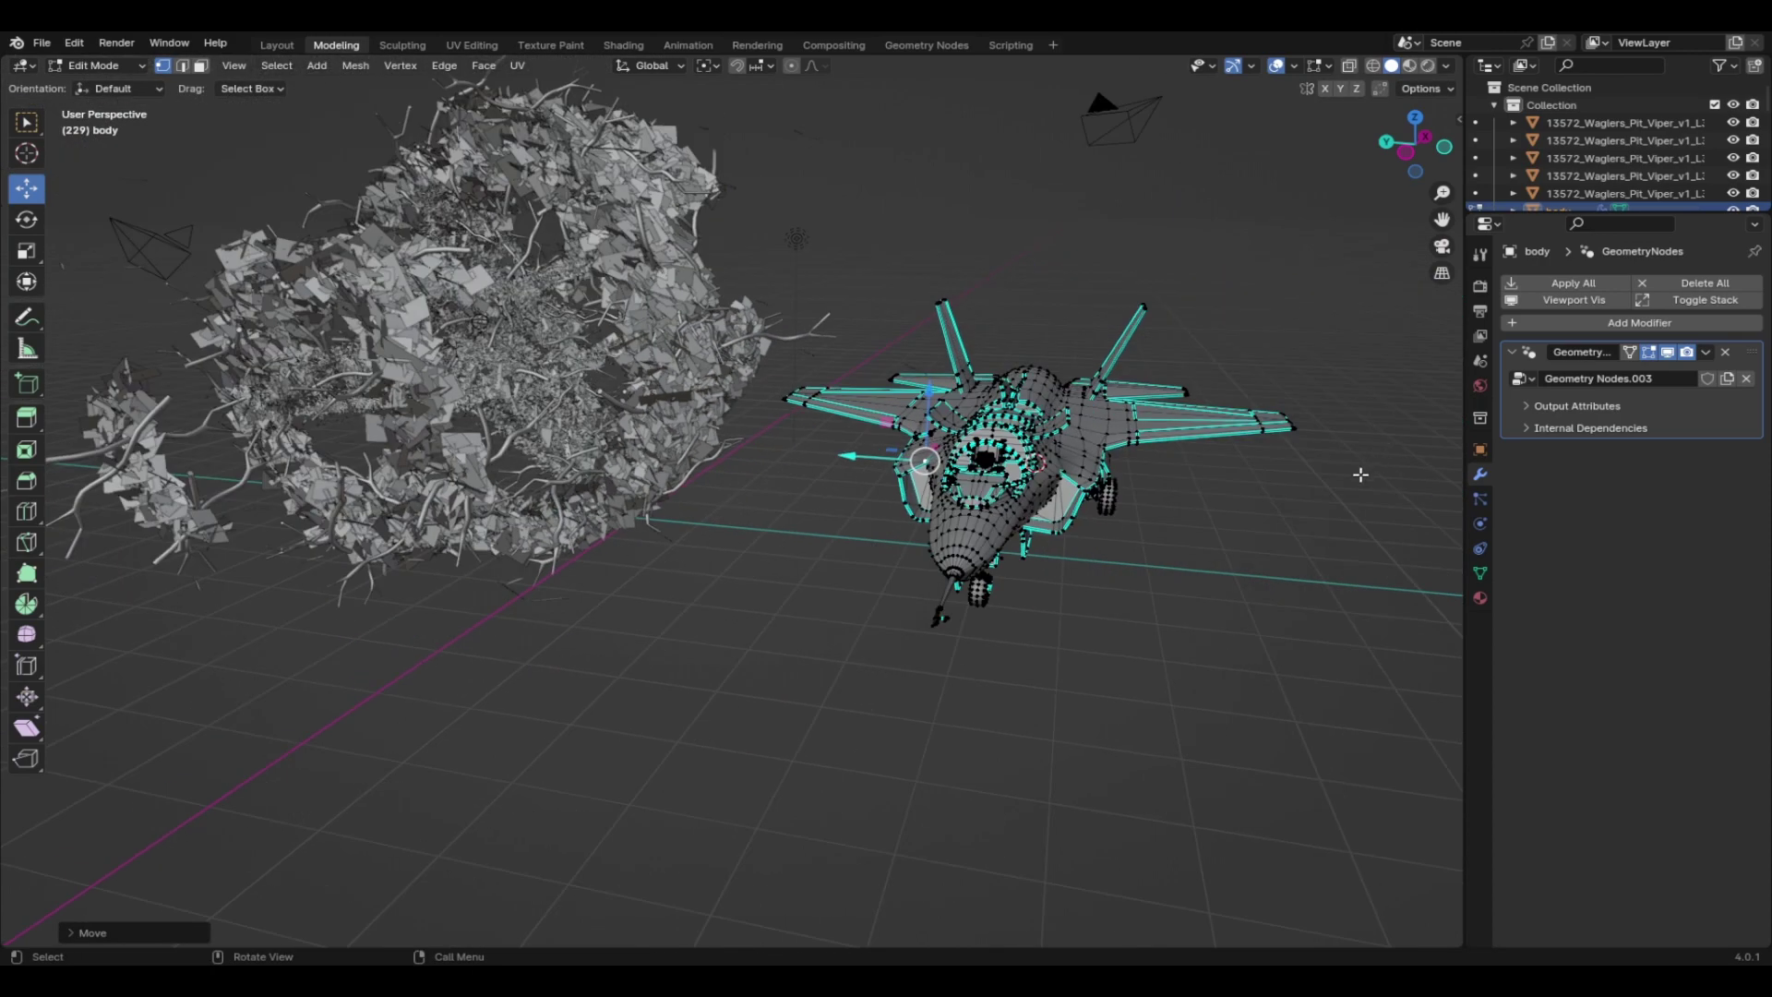
{"action": "key", "text": "ctrl+s"}
Examine the reshaped jet from above and from the side
{"action": "middle_click_drag", "start_coordinate": [1334, 481], "coordinate": [1302, 601]}
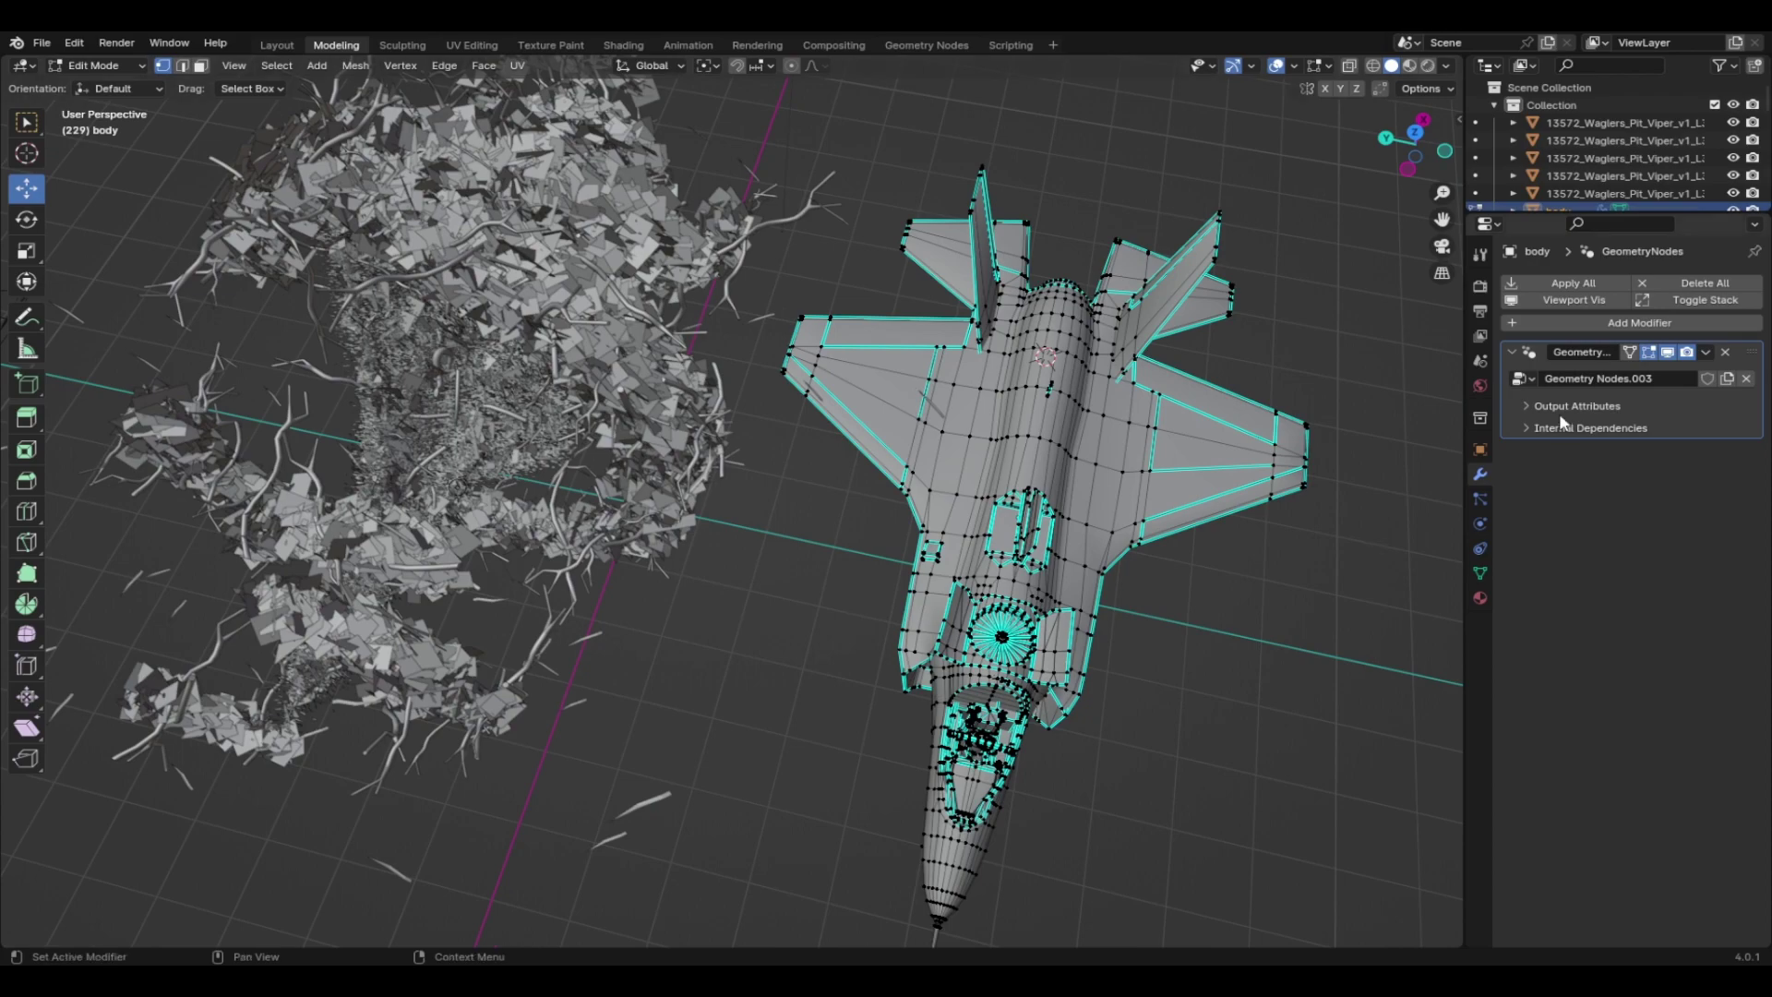
{"action": "middle_click_drag", "start_coordinate": [1378, 493], "coordinate": [597, 420]}
{"action": "scroll", "coordinate": [597, 420], "scroll_direction": "up", "scroll_amount": 3}
{"action": "scroll", "coordinate": [637, 413], "scroll_direction": "up", "scroll_amount": 3}
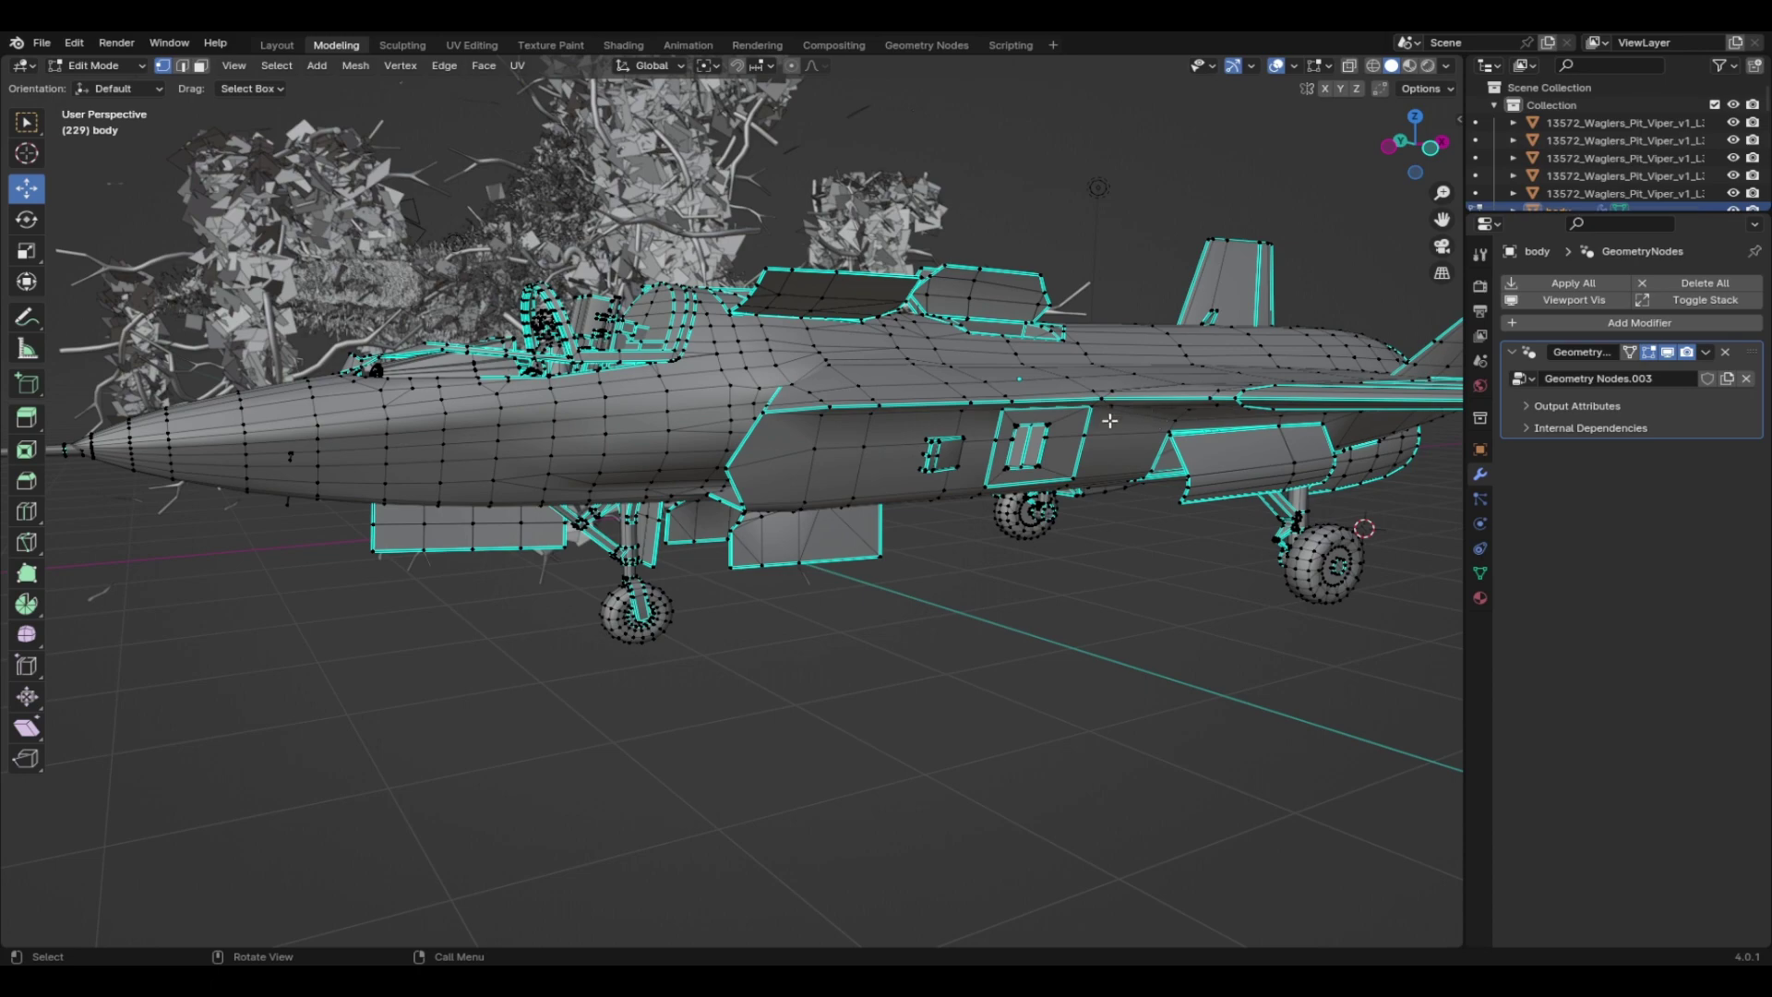
{"action": "middle_click_drag", "start_coordinate": [1110, 421], "coordinate": [1209, 585]}
{"action": "scroll", "coordinate": [1211, 583], "scroll_direction": "down", "scroll_amount": 5}
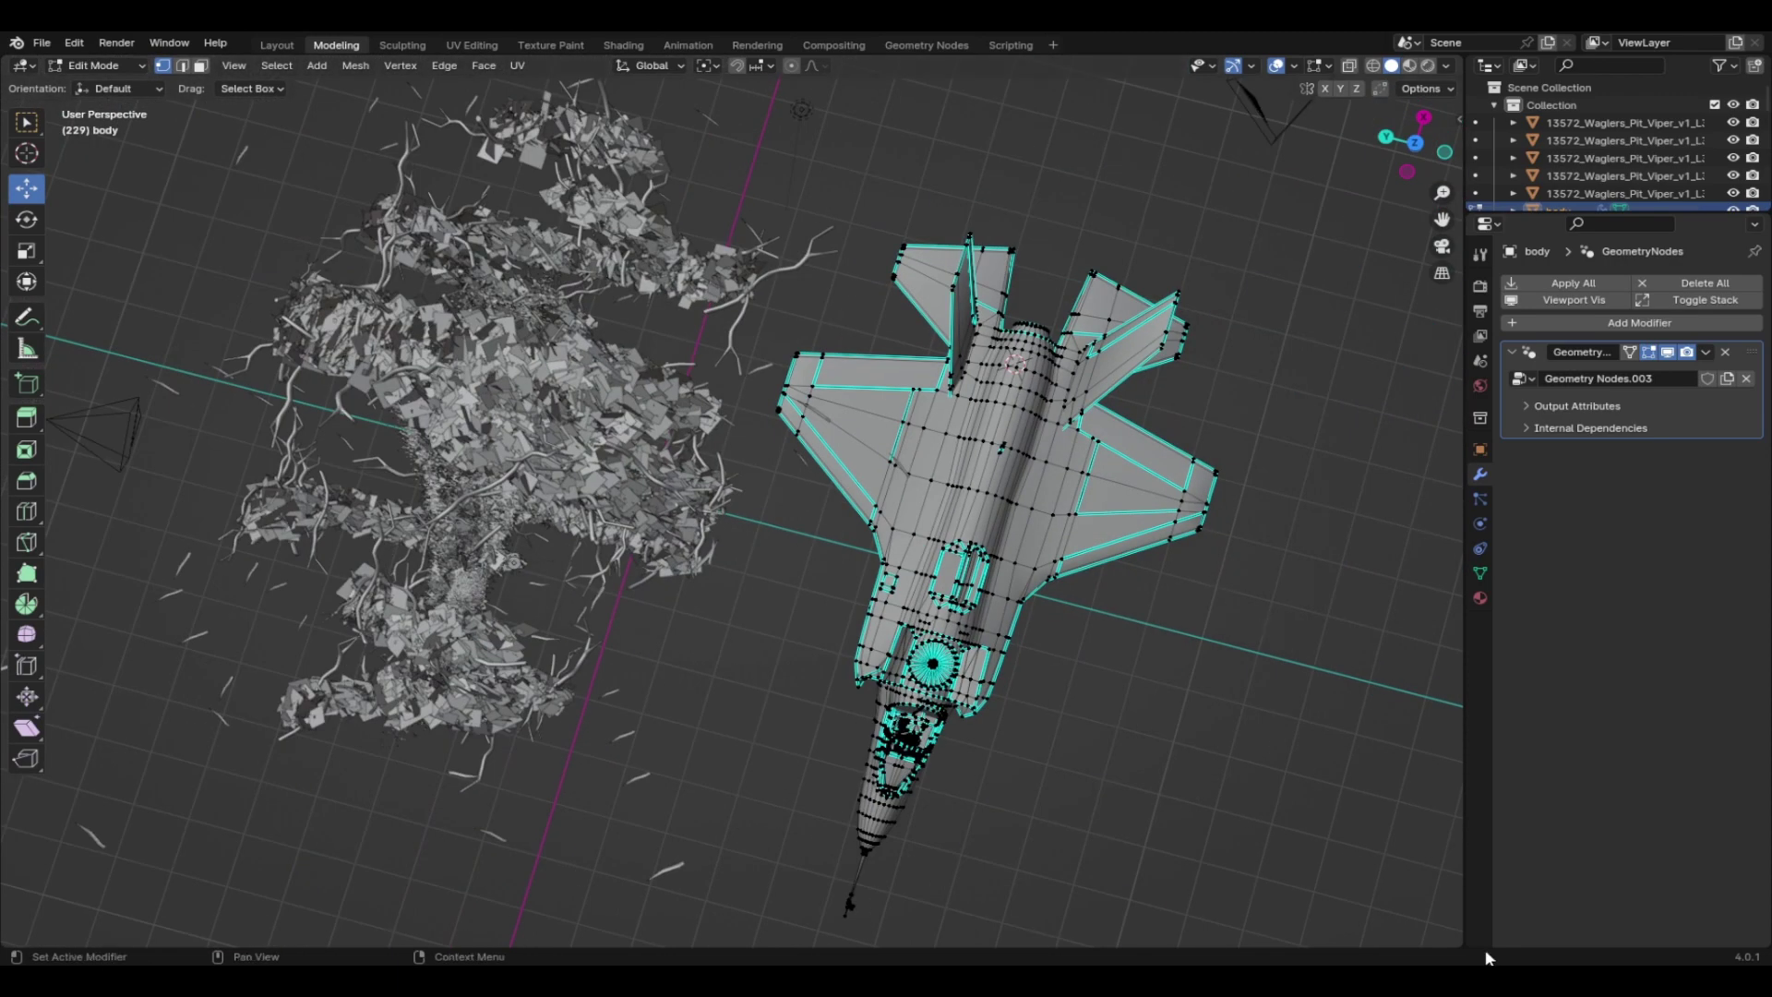
{"action": "middle_click_drag", "start_coordinate": [1158, 703], "coordinate": [1444, 696]}
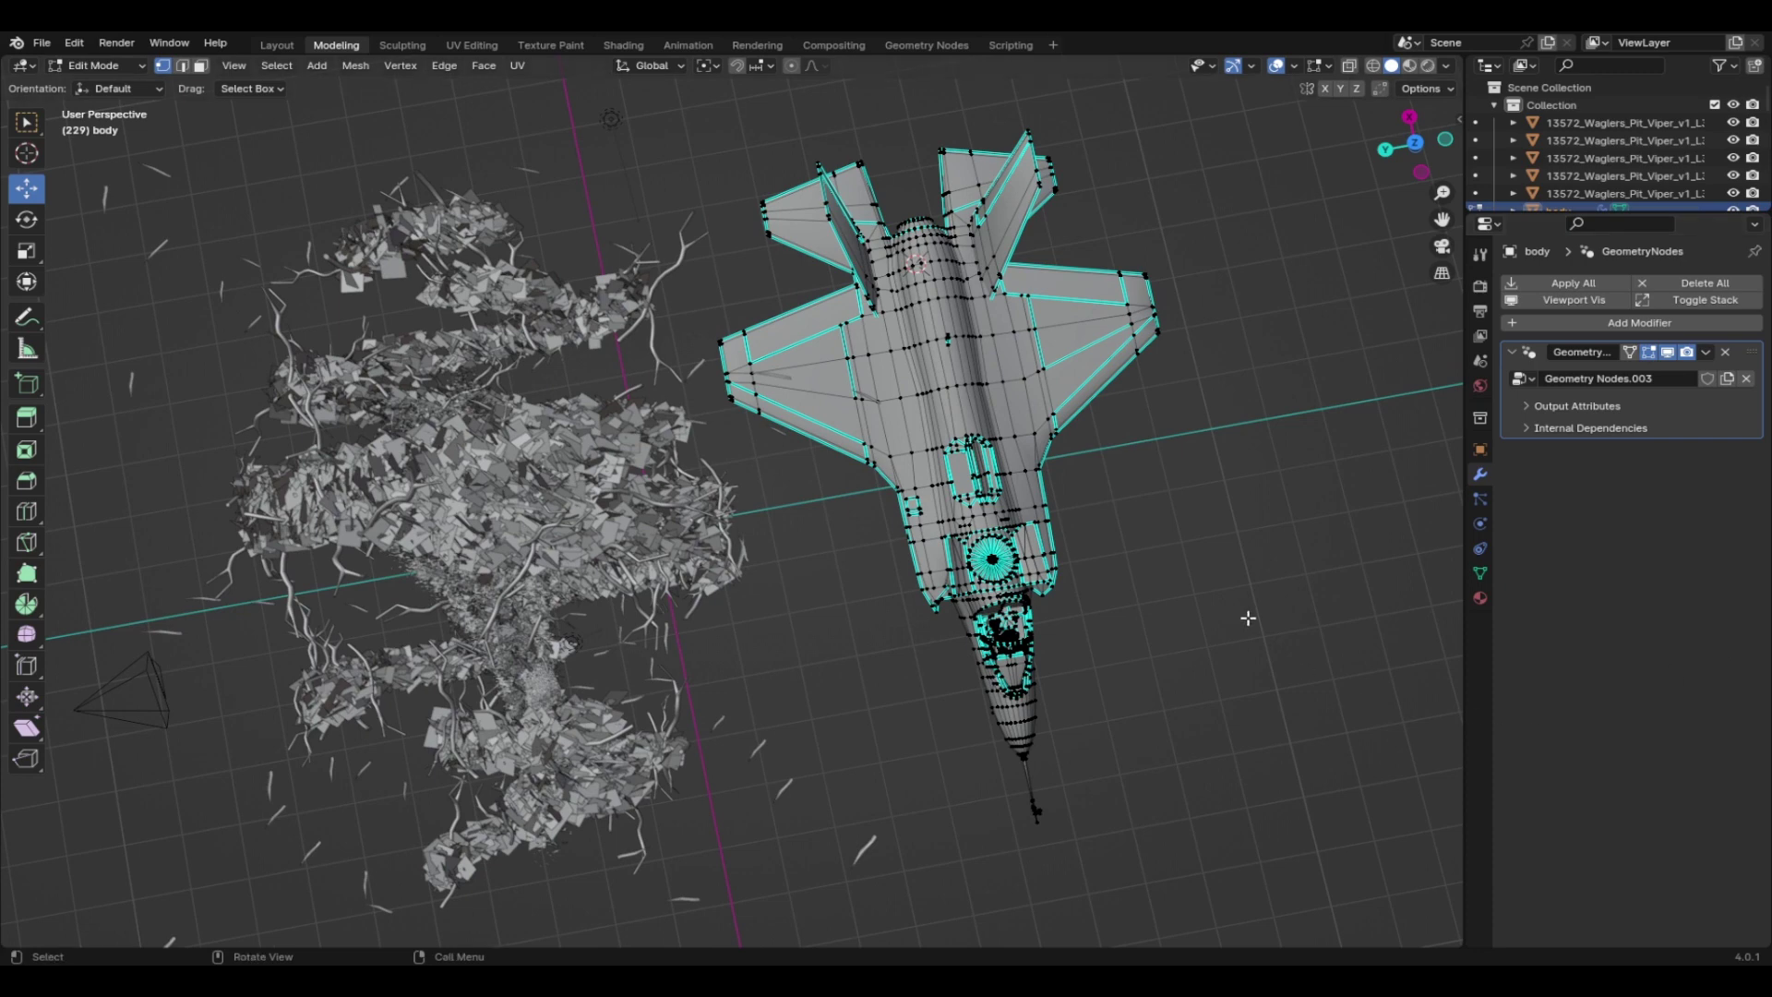
{"action": "middle_click_drag", "start_coordinate": [1246, 617], "coordinate": [1272, 559]}
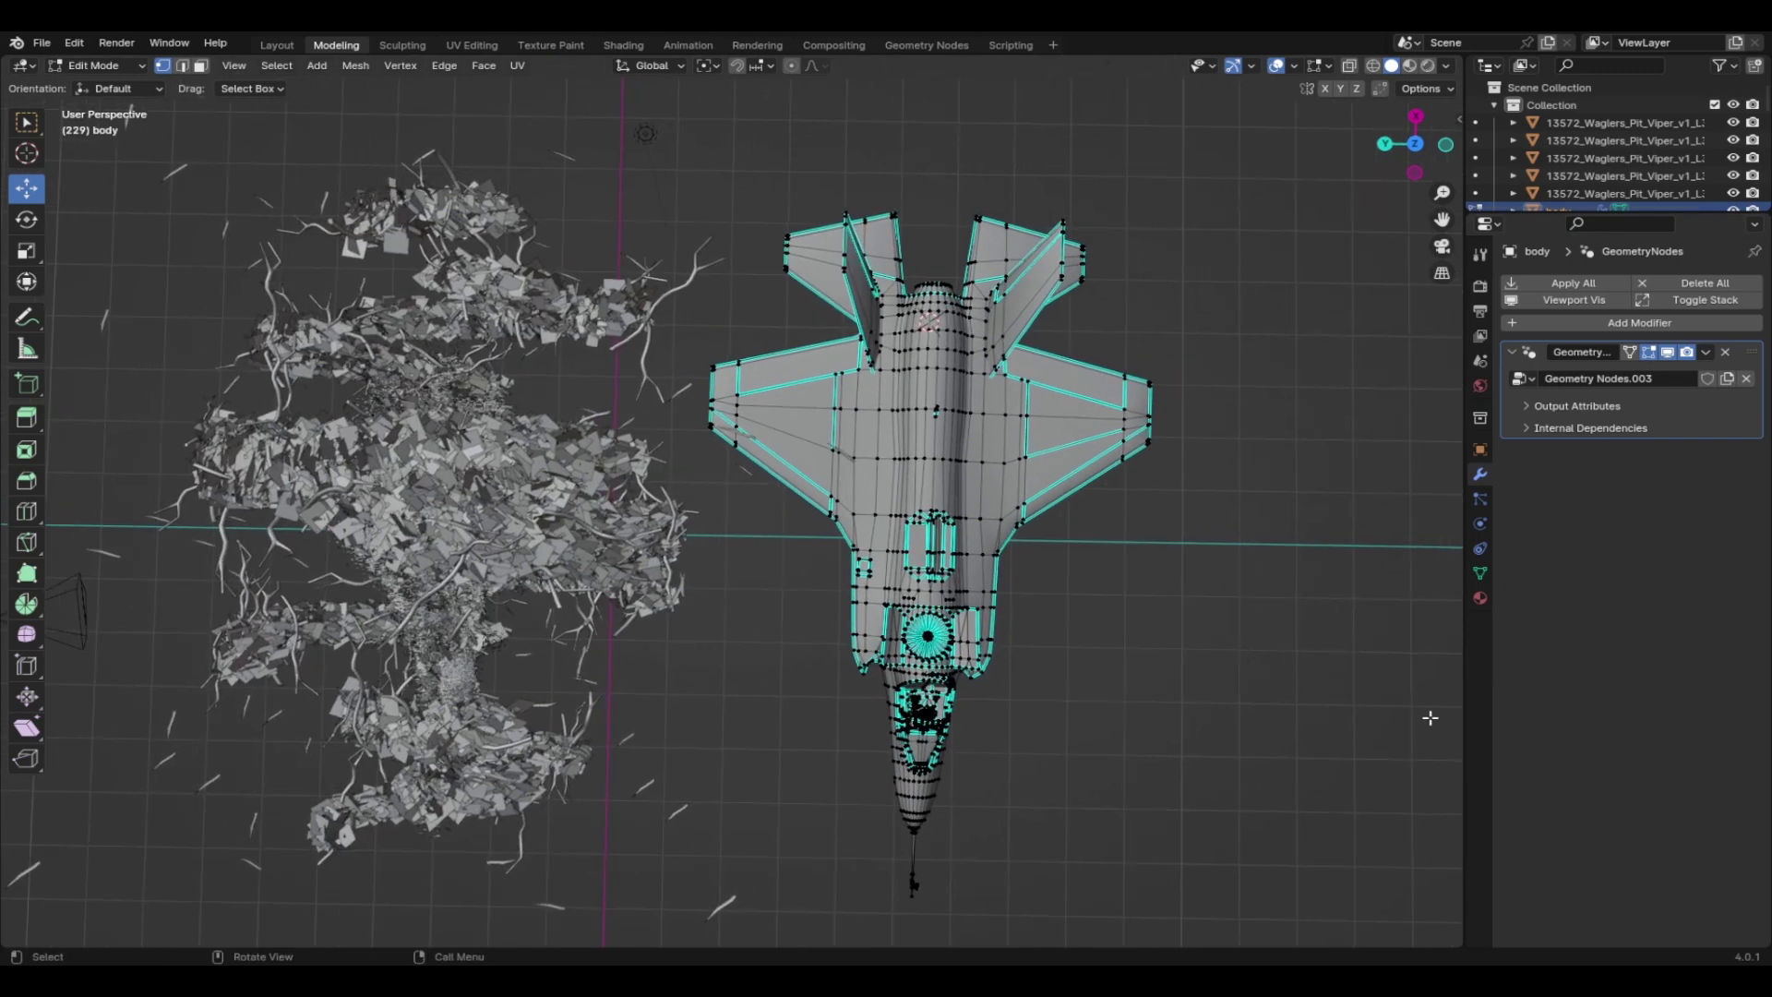
{"action": "left_click_drag", "start_coordinate": [1274, 556], "coordinate": [1047, 304]}
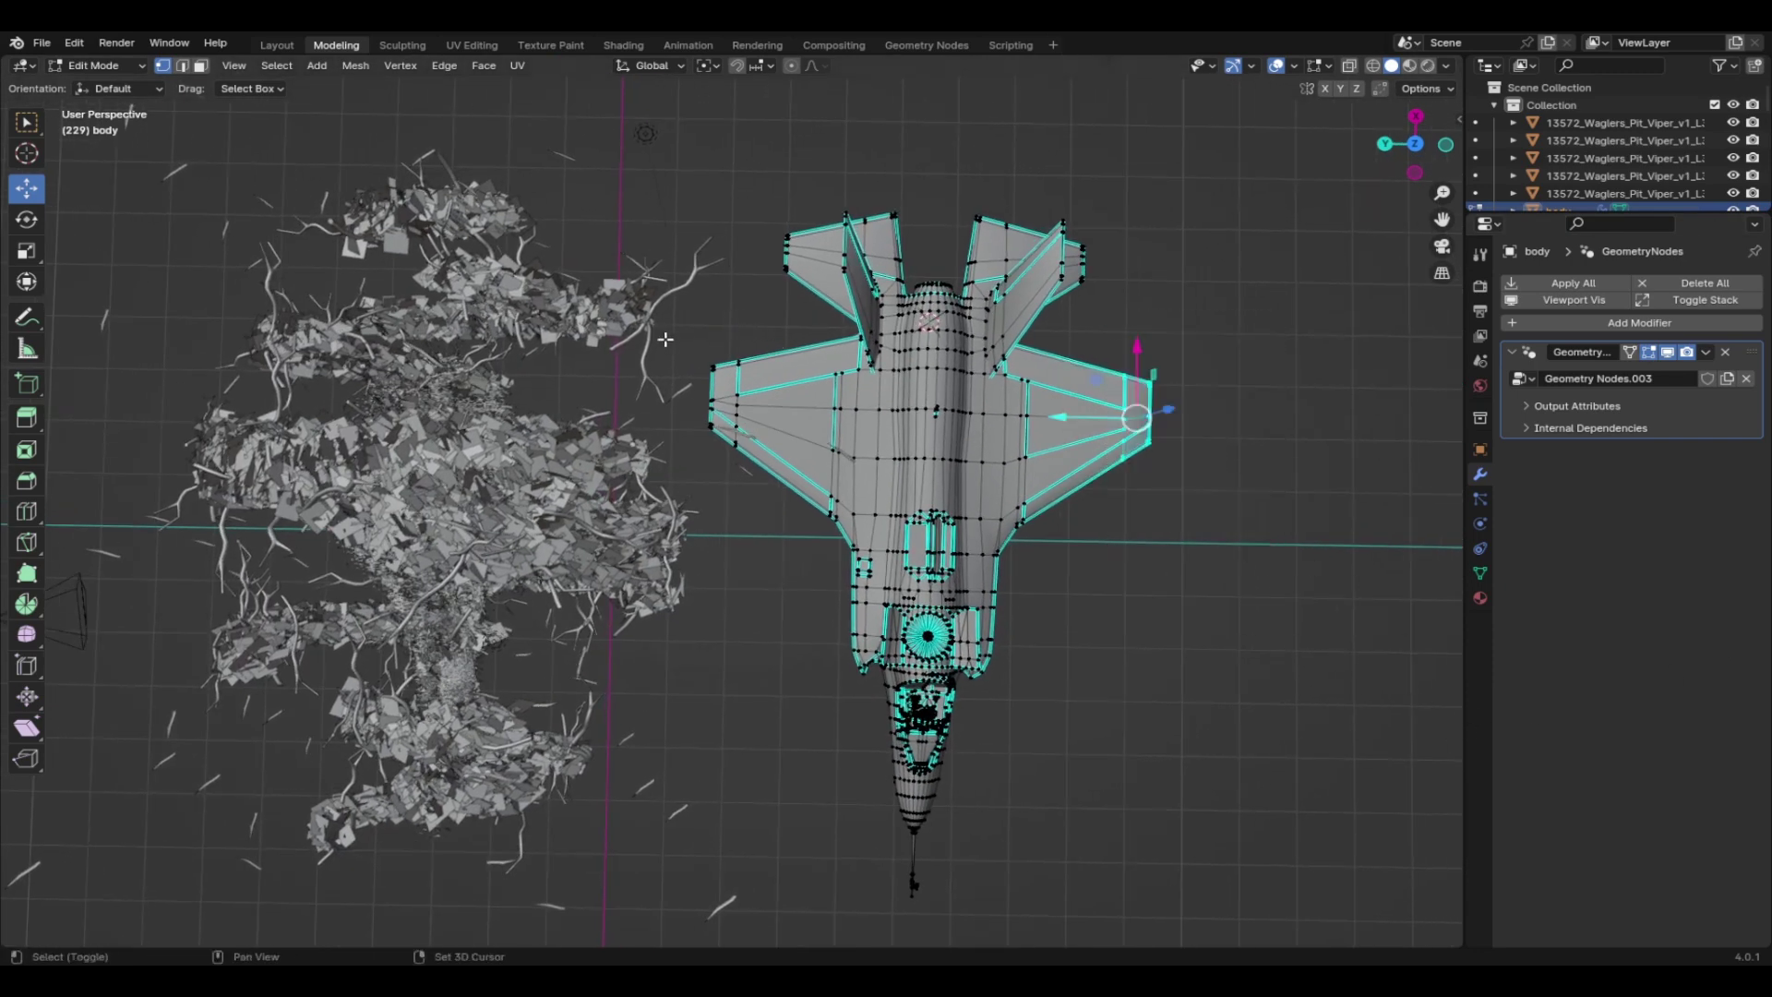
{"action": "left_click_drag", "start_coordinate": [658, 331], "coordinate": [787, 486], "text": "shift"}
{"action": "left_click", "coordinate": [25, 249]}
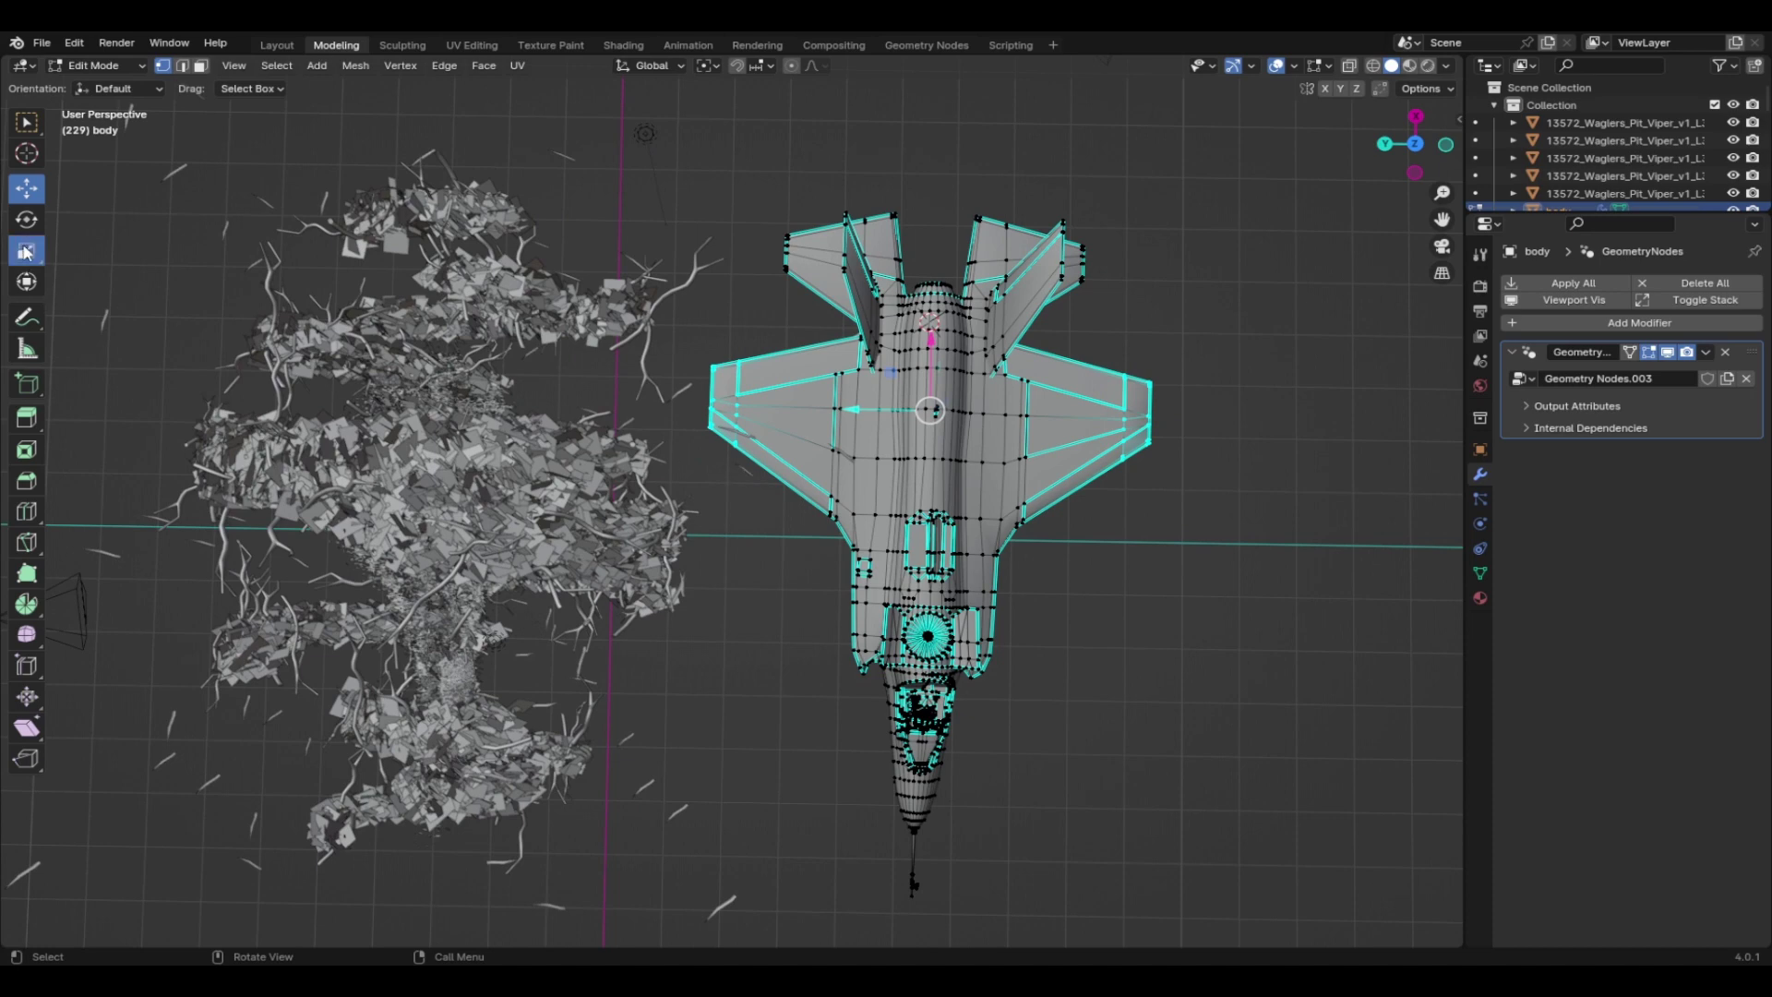
{"action": "left_click_drag", "start_coordinate": [862, 411], "coordinate": [862, 411]}
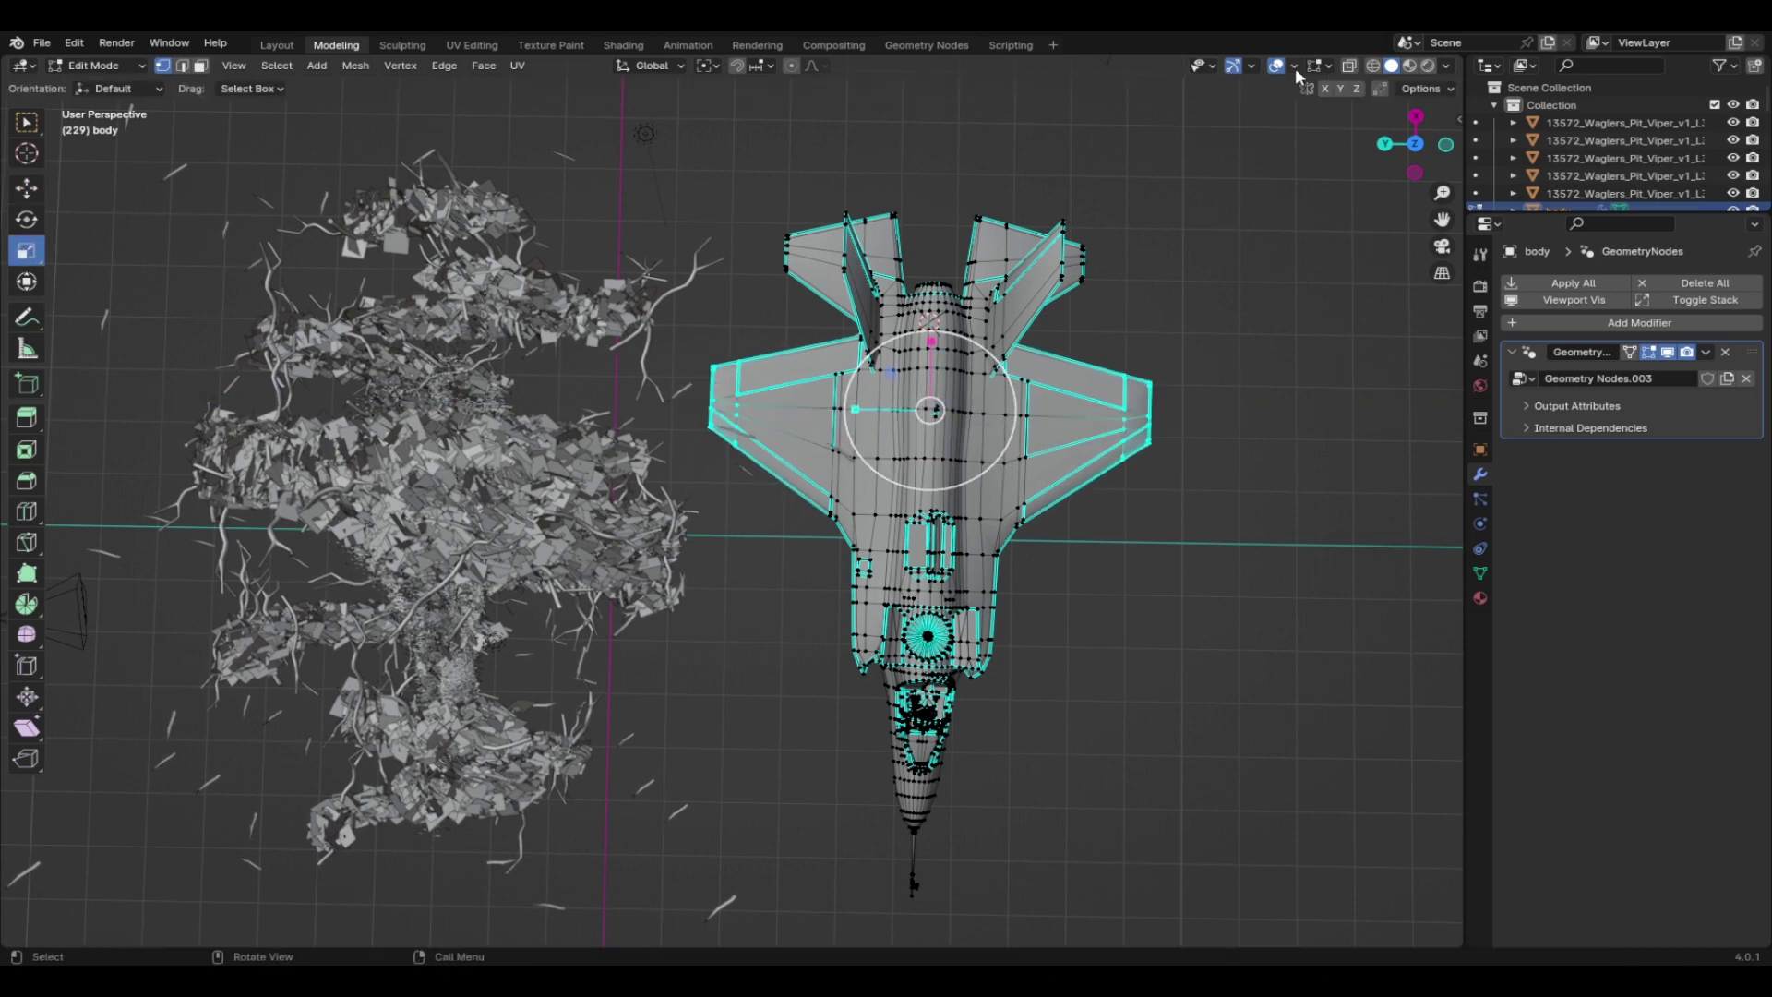
Turn on X-ray, box-select the outer tips of both wings, and scale them outward along the Y axis to widen the wingspan
{"action": "left_click", "coordinate": [1350, 66]}
{"action": "left_click_drag", "start_coordinate": [1238, 475], "coordinate": [1105, 361]}
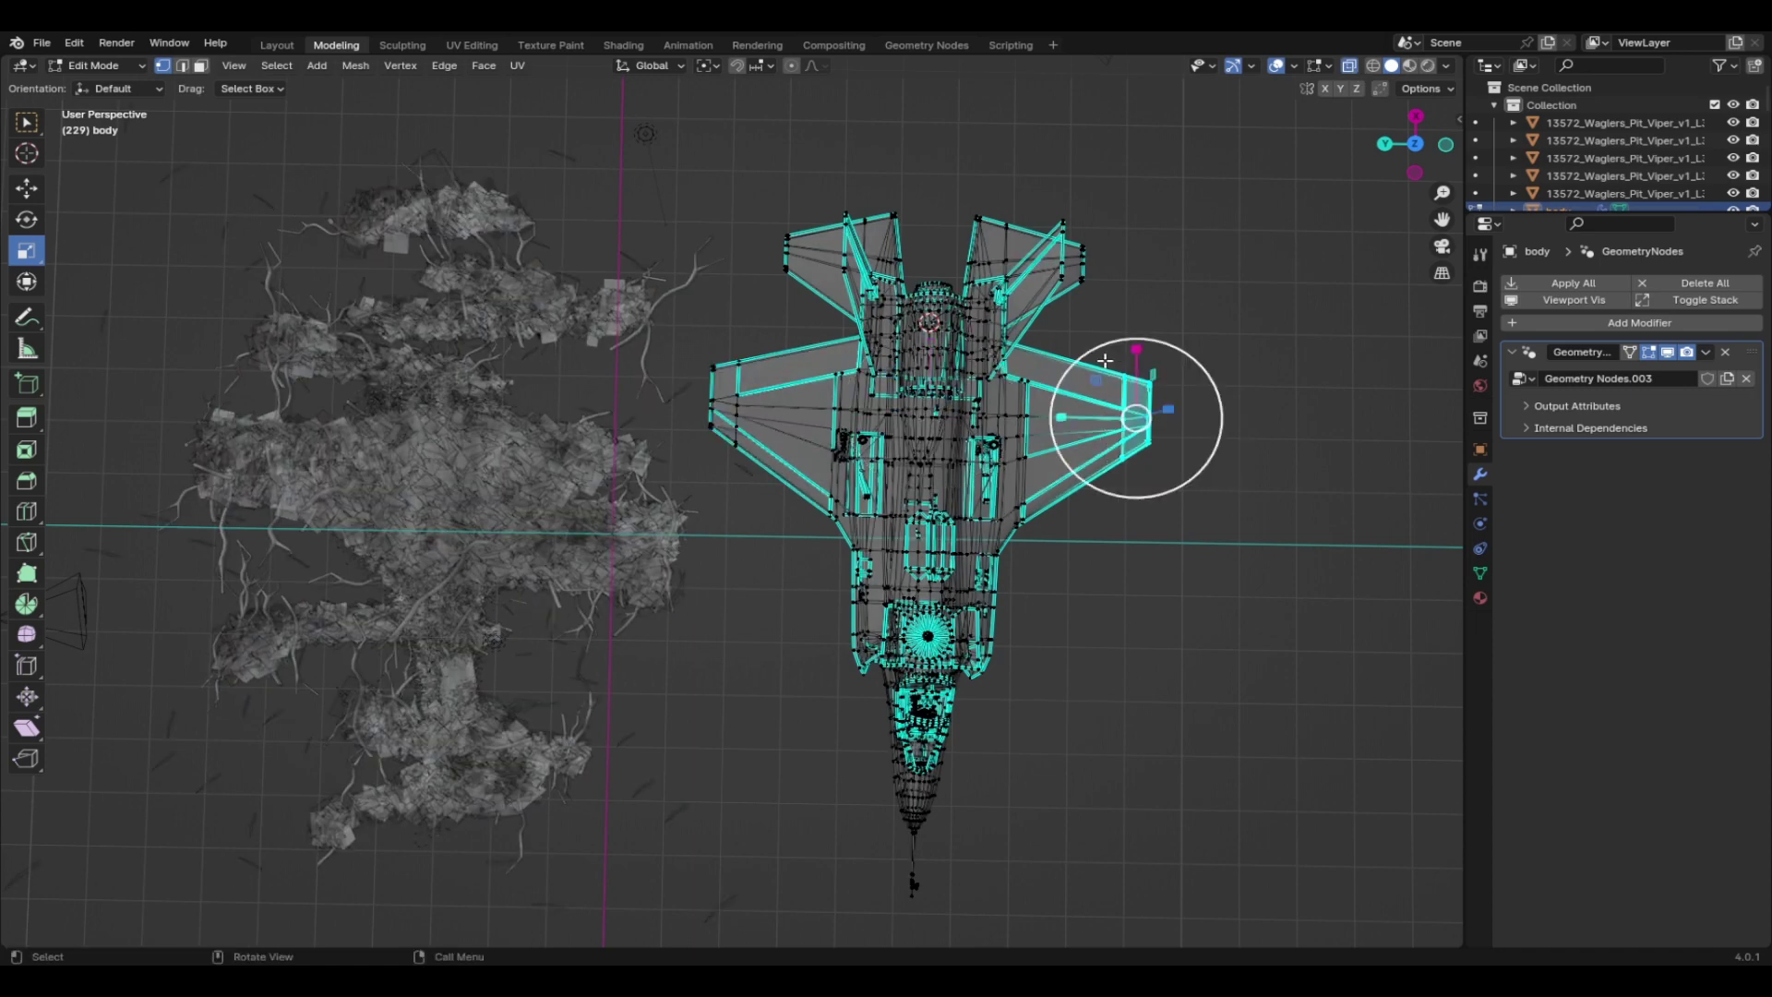
{"action": "left_click_drag", "start_coordinate": [668, 351], "coordinate": [746, 474]}
{"action": "key", "text": "s"}
{"action": "key", "text": "x"}
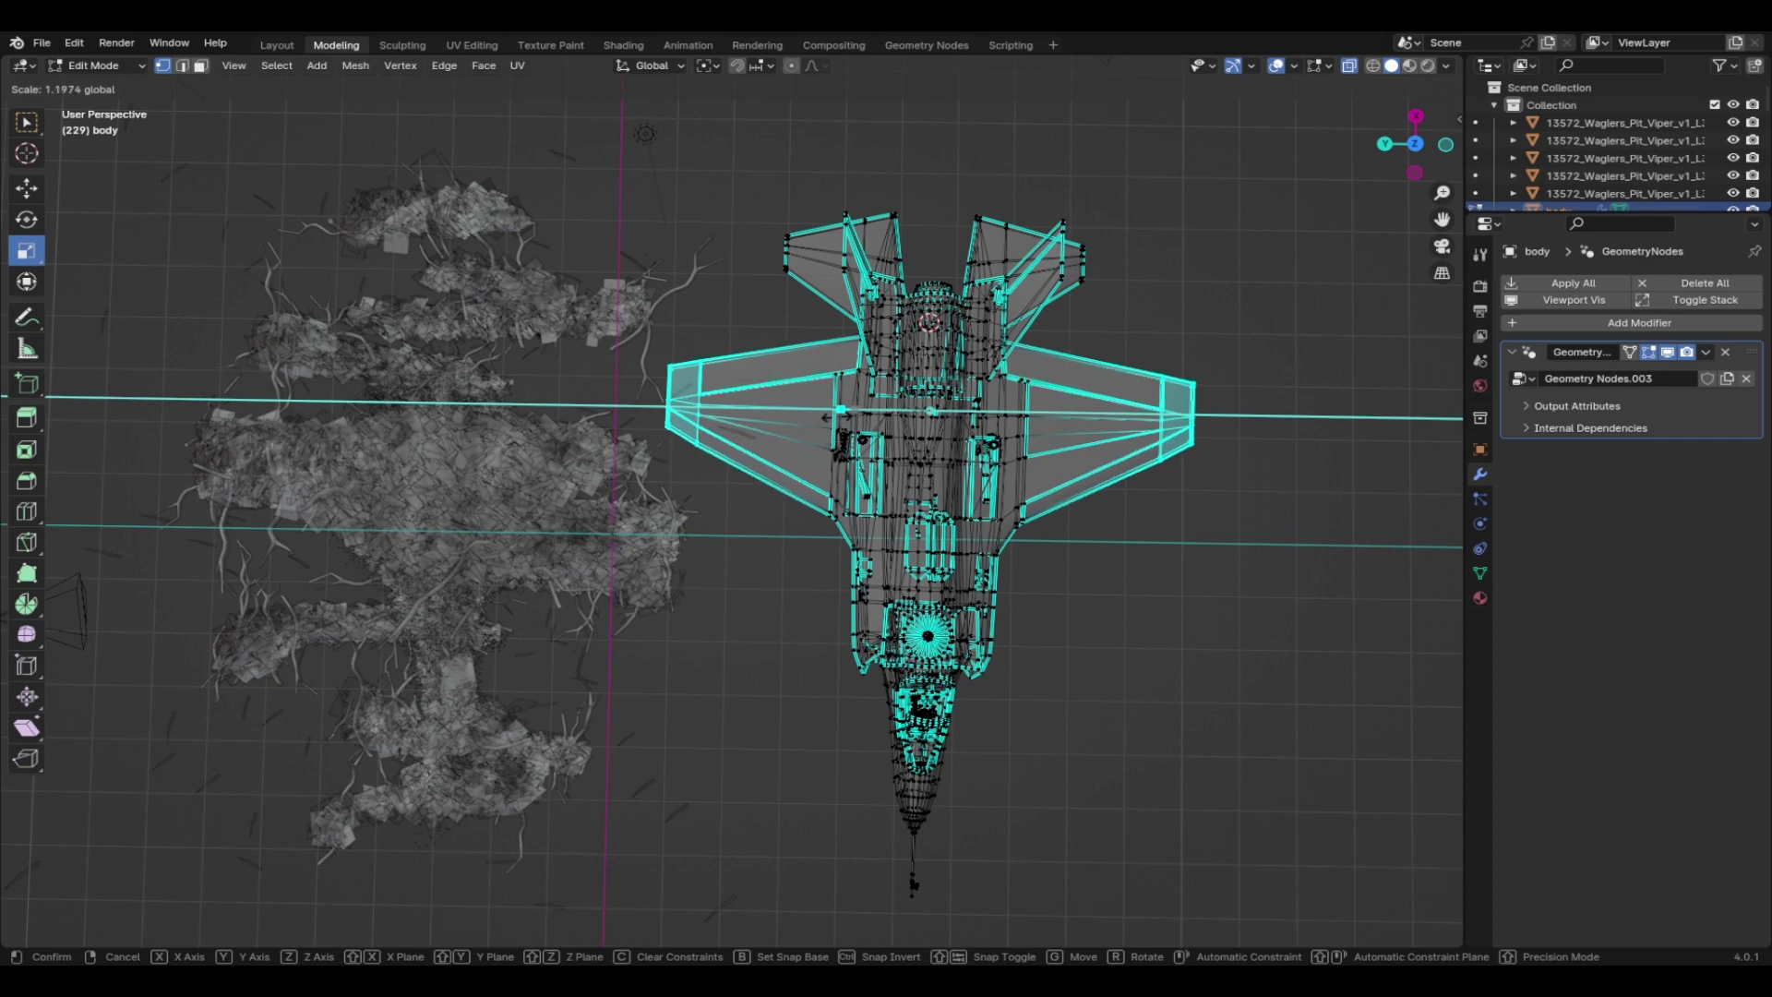
{"action": "left_click", "coordinate": [820, 420]}
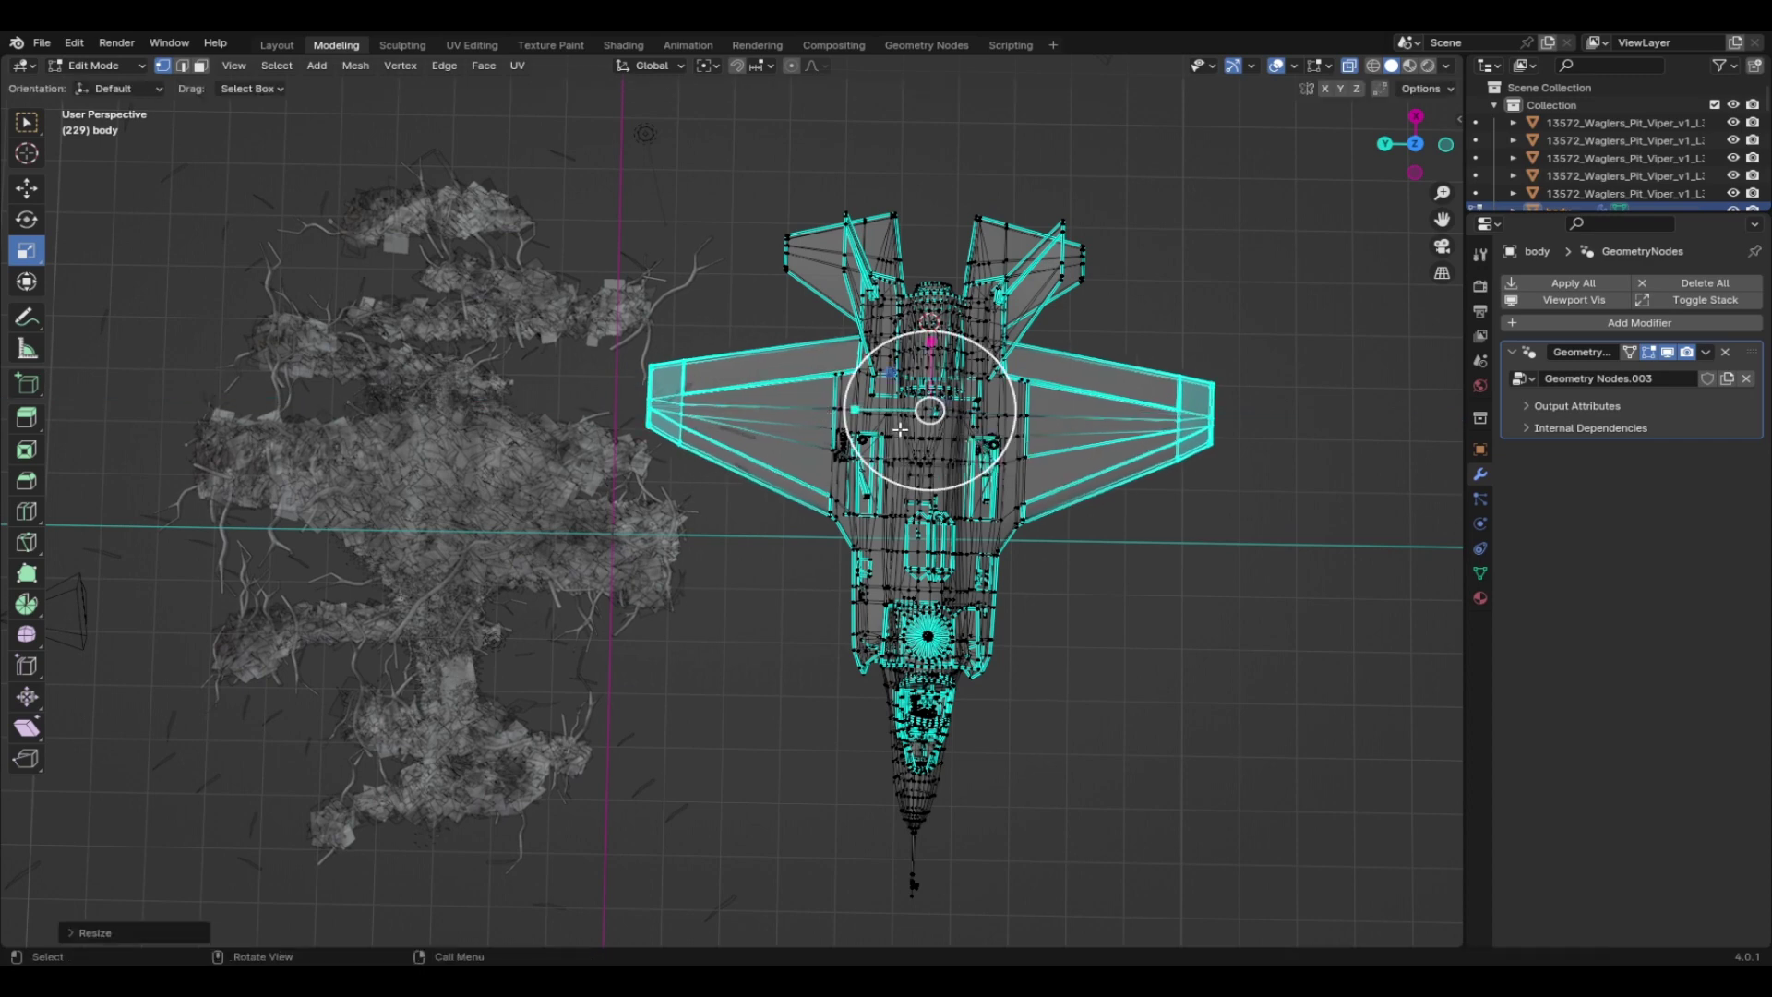
{"action": "left_click", "coordinate": [26, 188]}
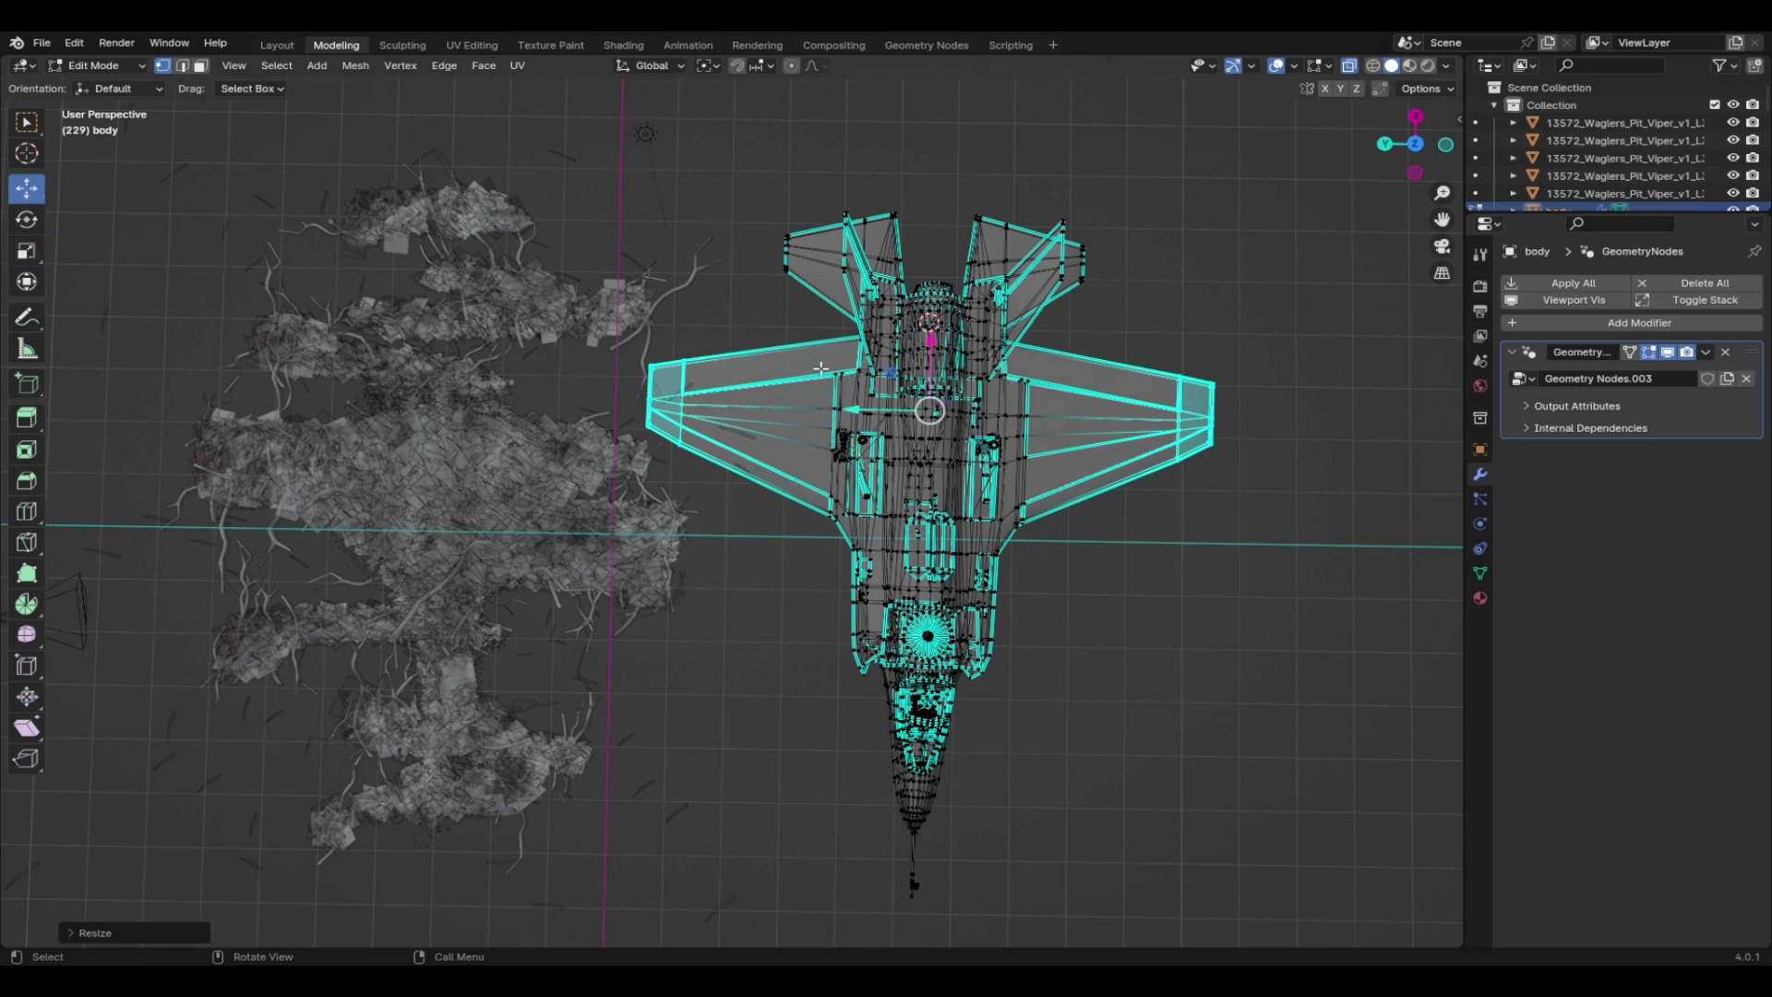
{"action": "mouse_move", "coordinate": [929, 338]}
{"action": "left_mouse_down"}
{"action": "mouse_move", "coordinate": [926, 319]}
{"action": "mouse_move", "coordinate": [915, 343]}
{"action": "left_mouse_up"}
{"action": "key", "text": "ctrl+z"}
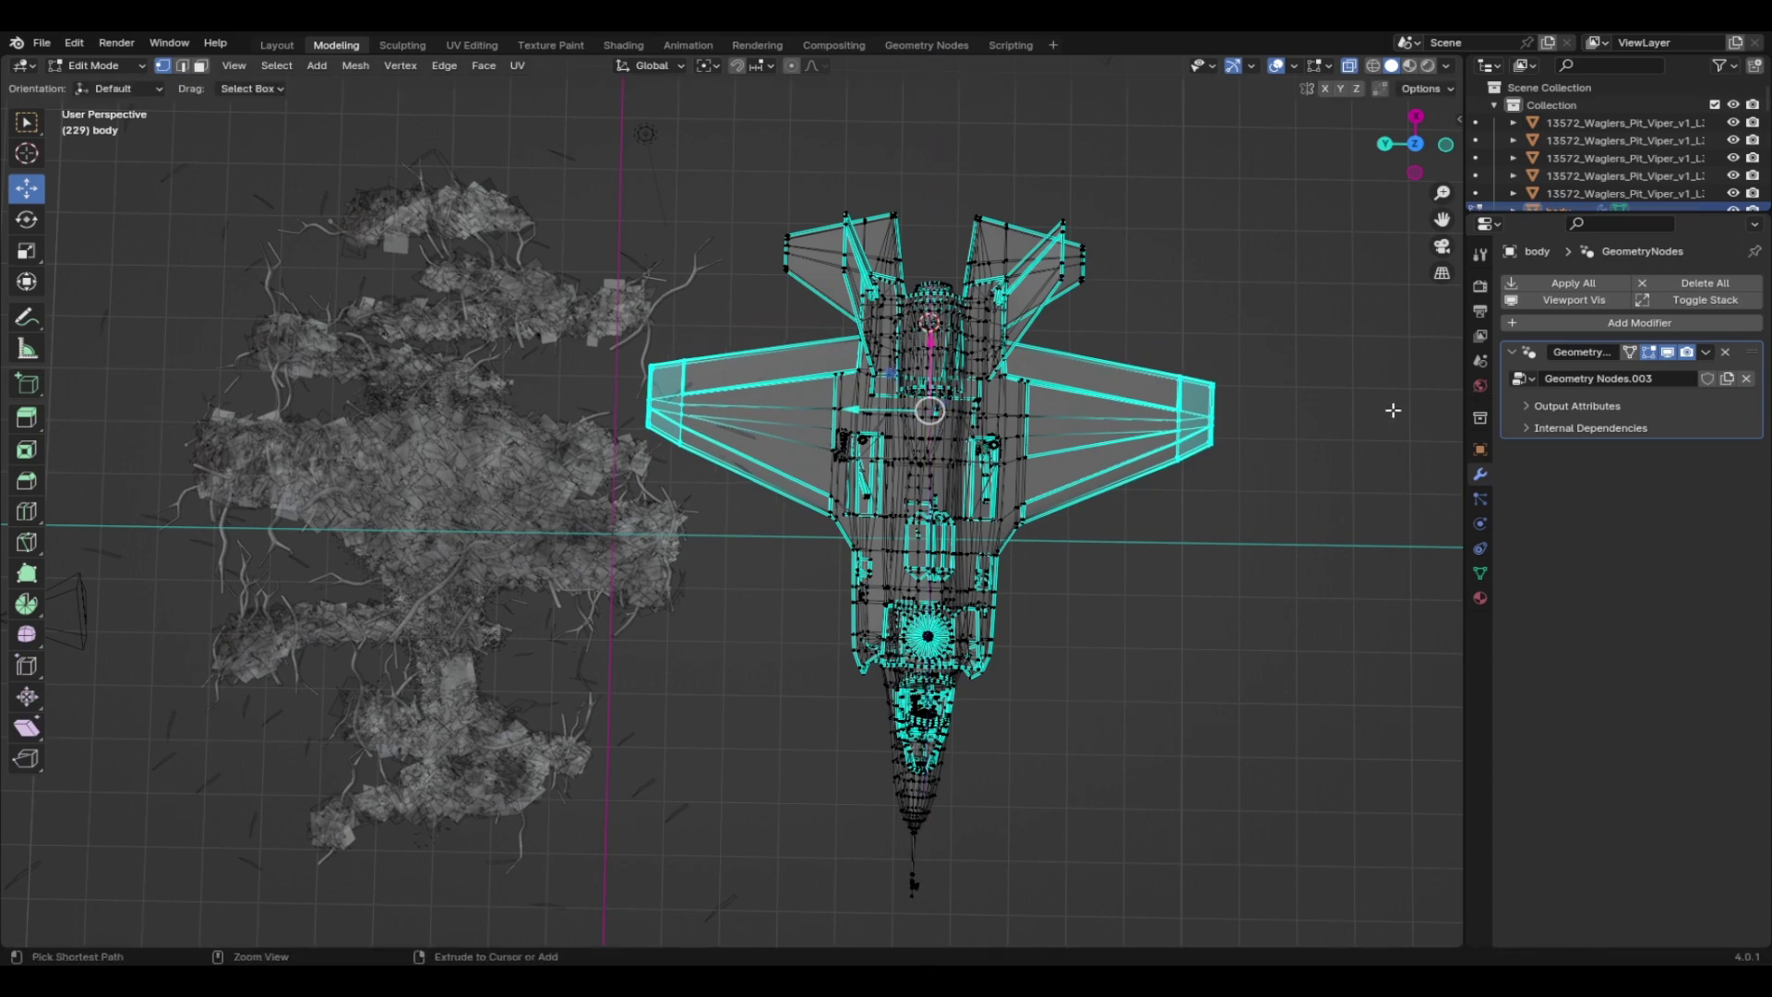
Raise the selected wing tips along the Z axis, lower them again slightly, and save the file
{"action": "key", "text": "ctrl+s"}
{"action": "middle_click_drag", "start_coordinate": [1267, 468], "coordinate": [1087, 377]}
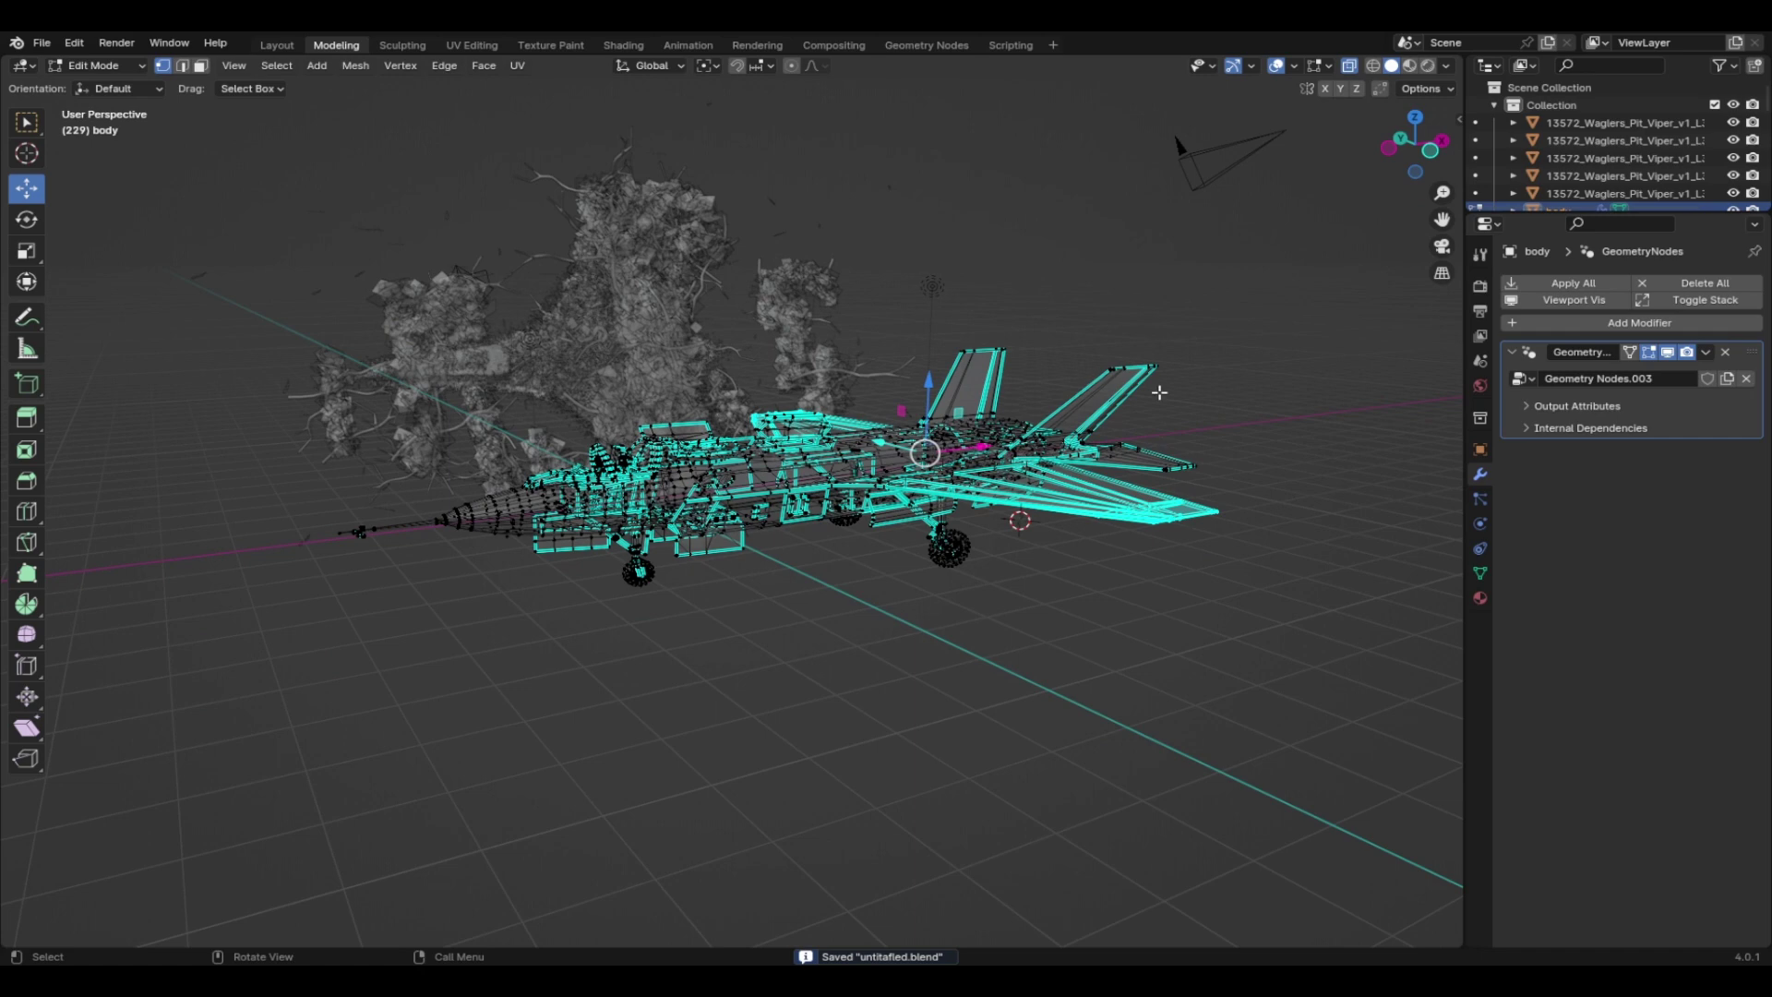
{"action": "key", "text": "g"}
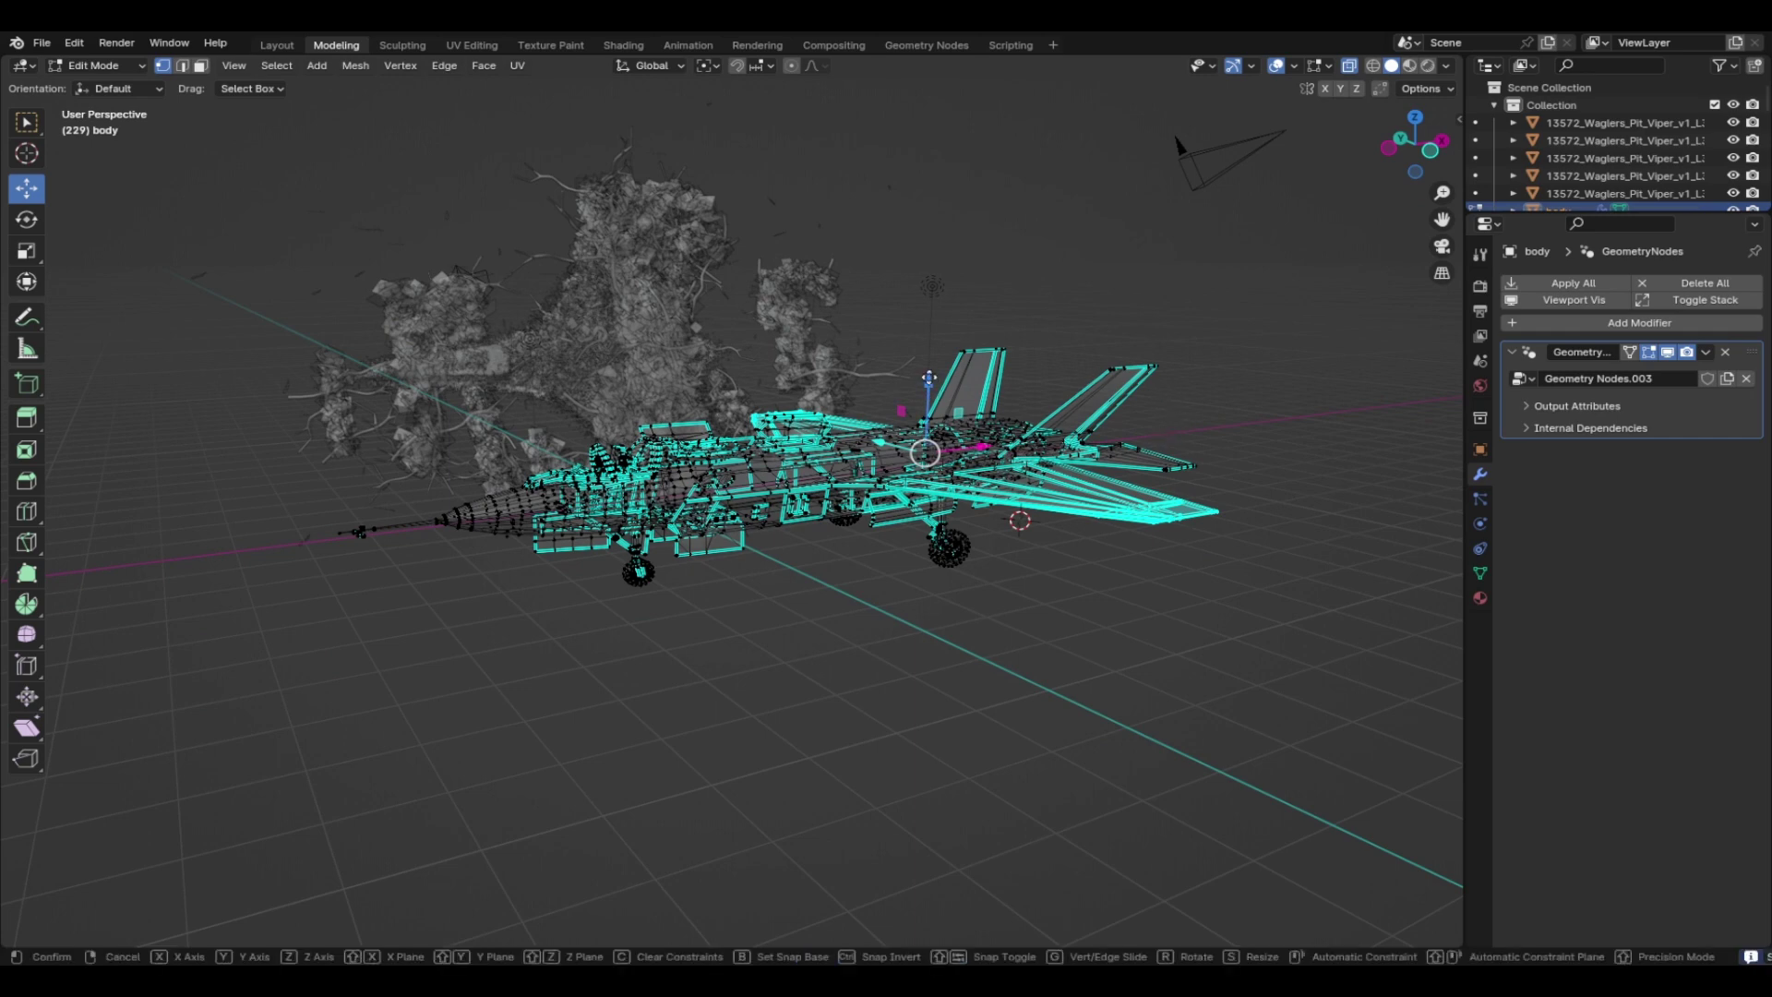
{"action": "key", "text": "z"}
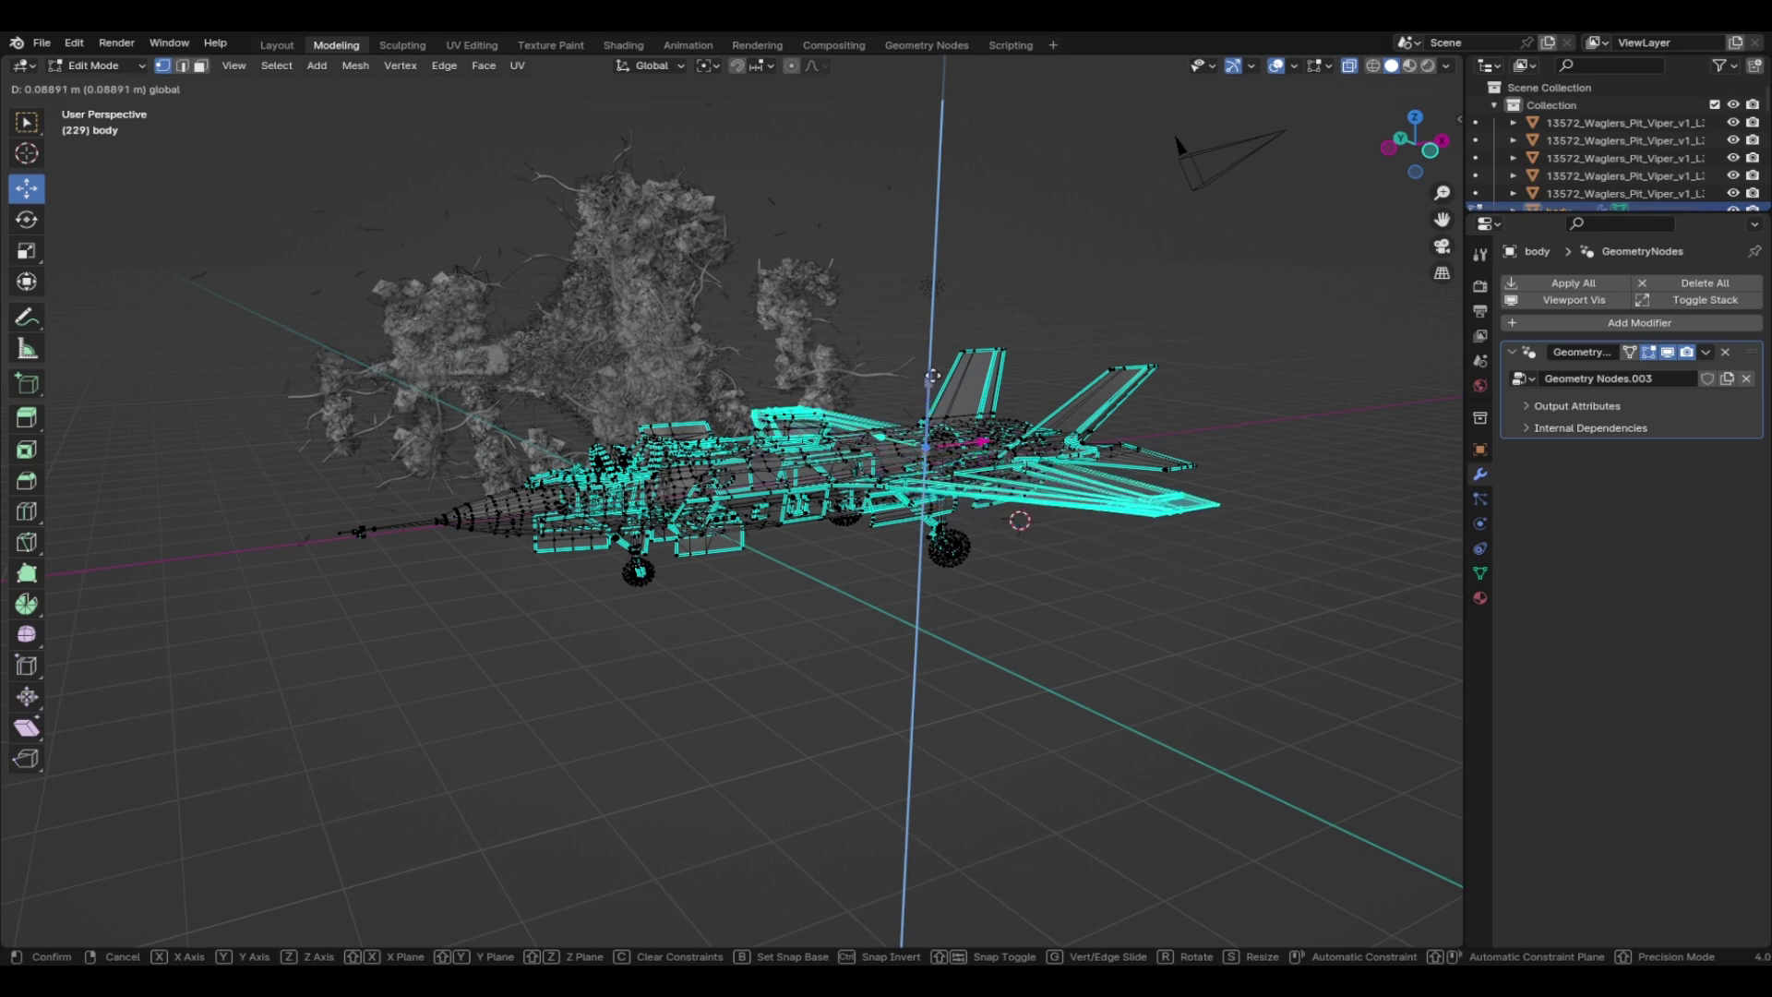
{"action": "left_click", "coordinate": [932, 373]}
{"action": "middle_click_drag", "start_coordinate": [933, 373], "coordinate": [1067, 422]}
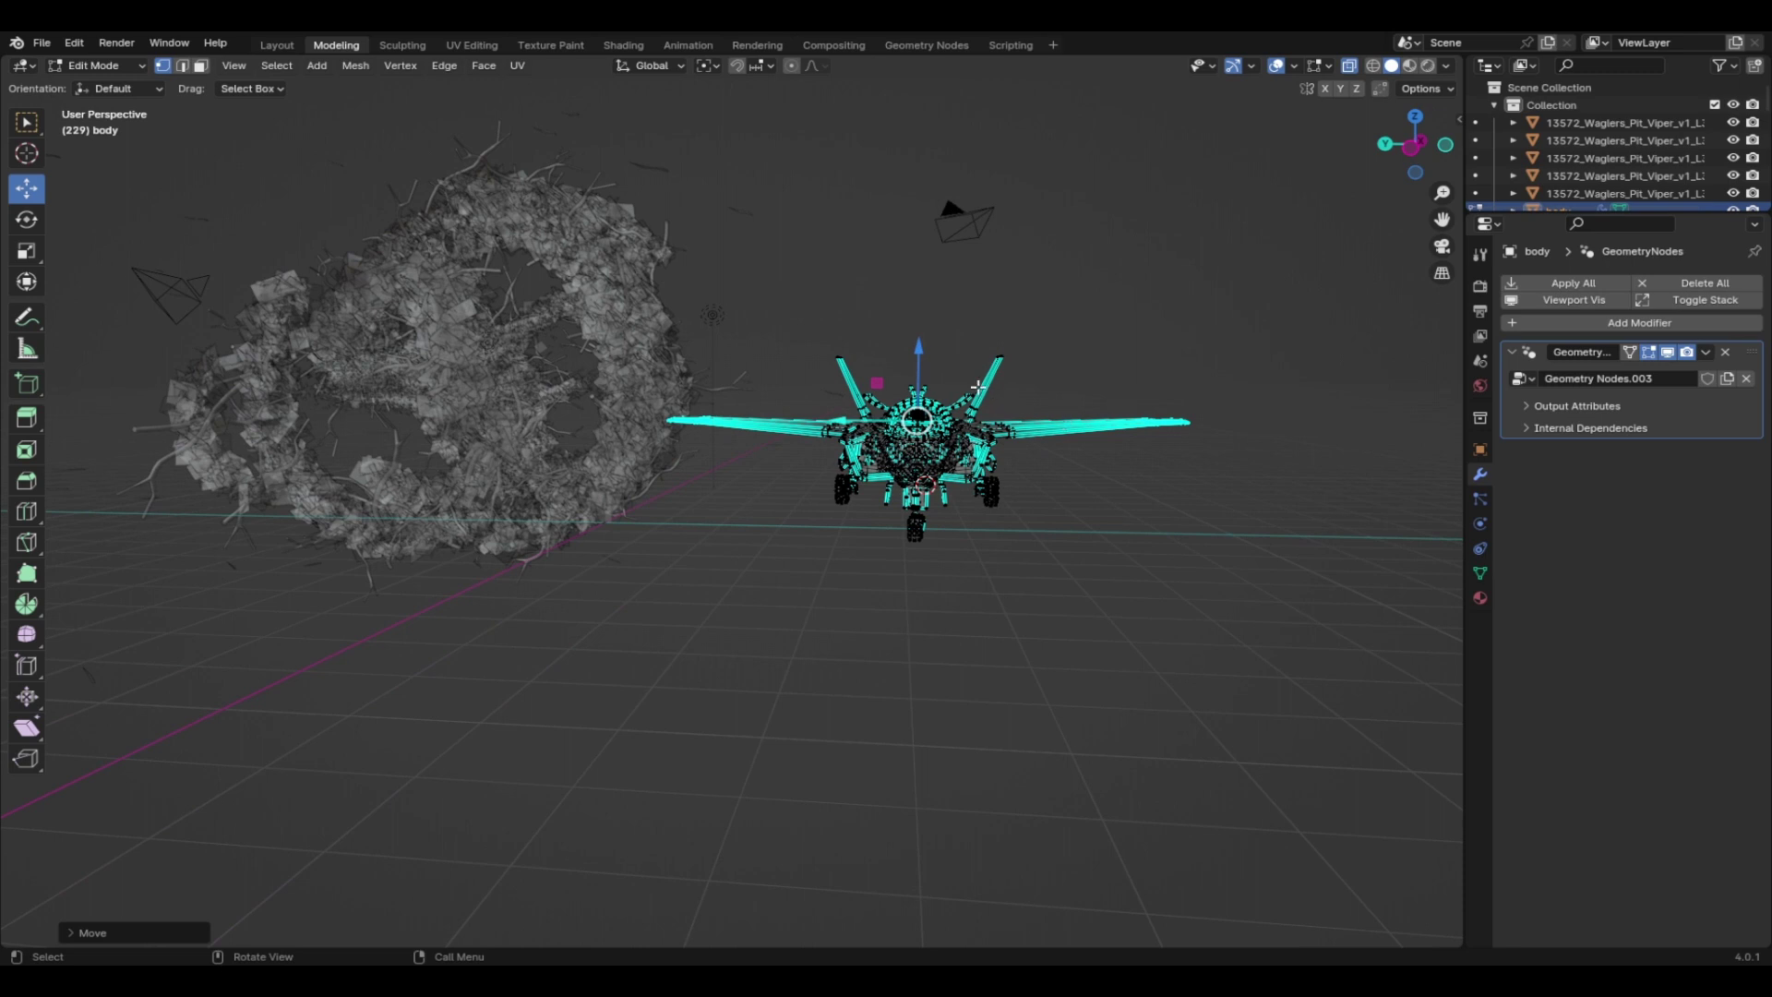
{"action": "left_click_drag", "start_coordinate": [920, 350], "coordinate": [923, 355]}
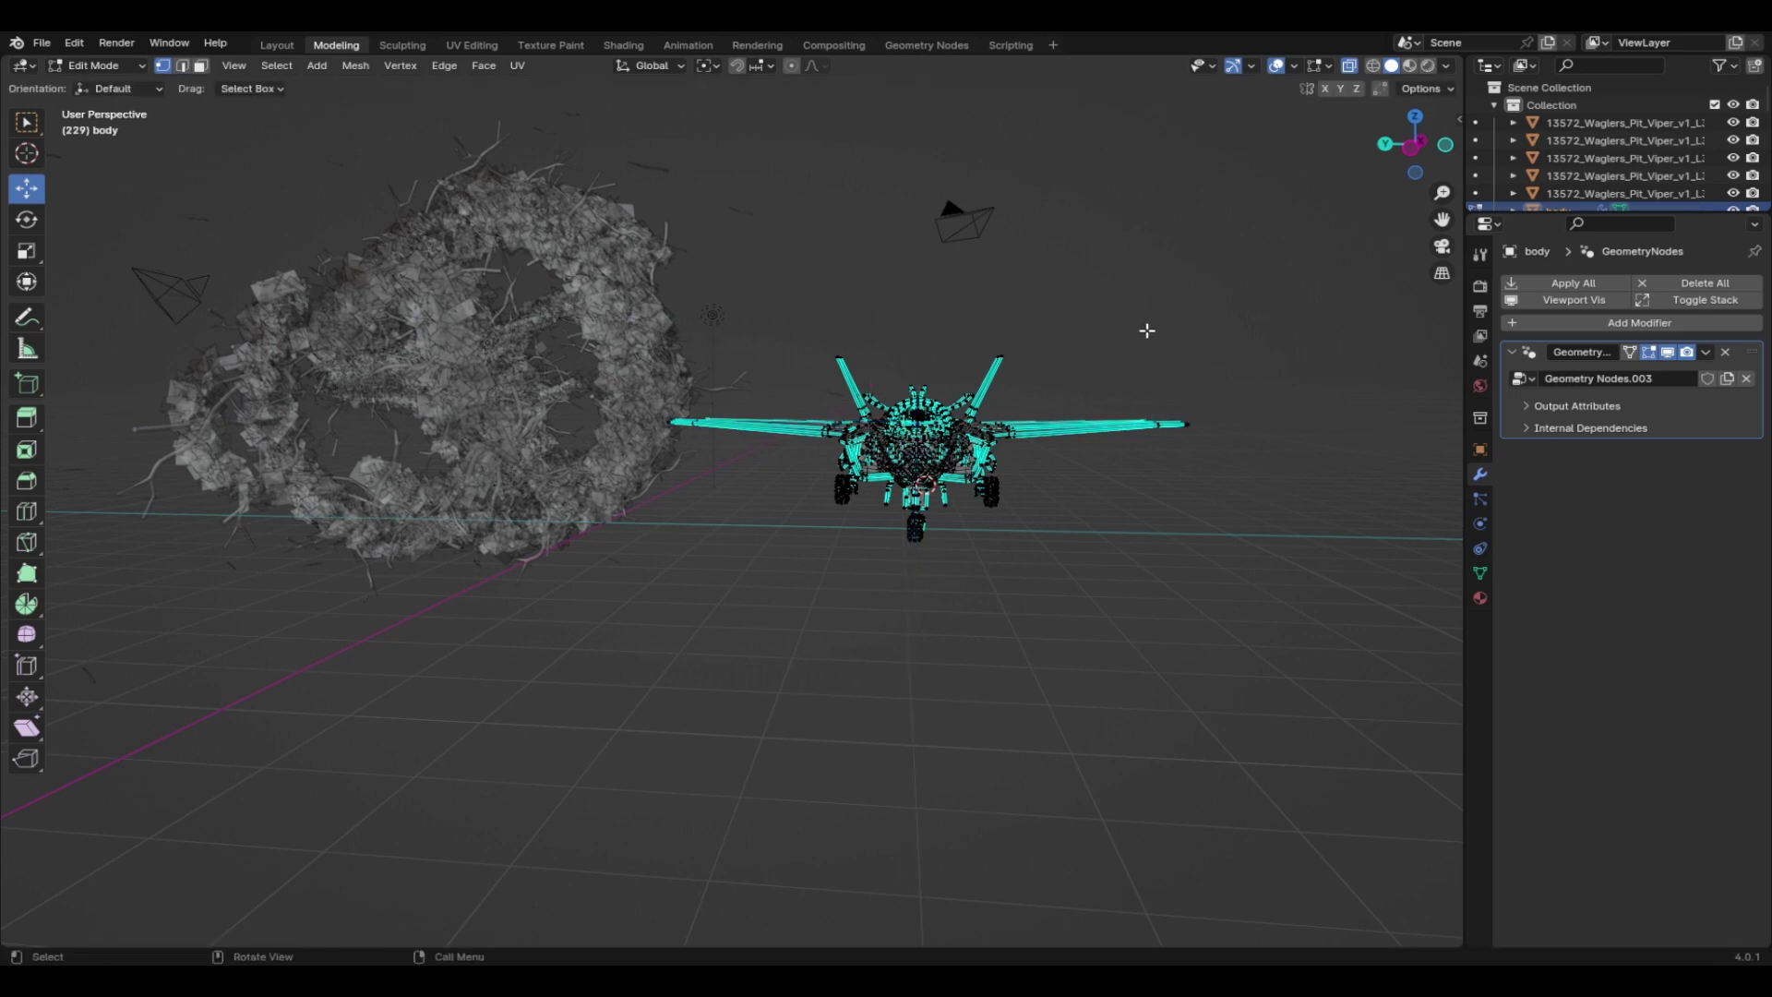
{"action": "key", "text": "ctrl+s"}
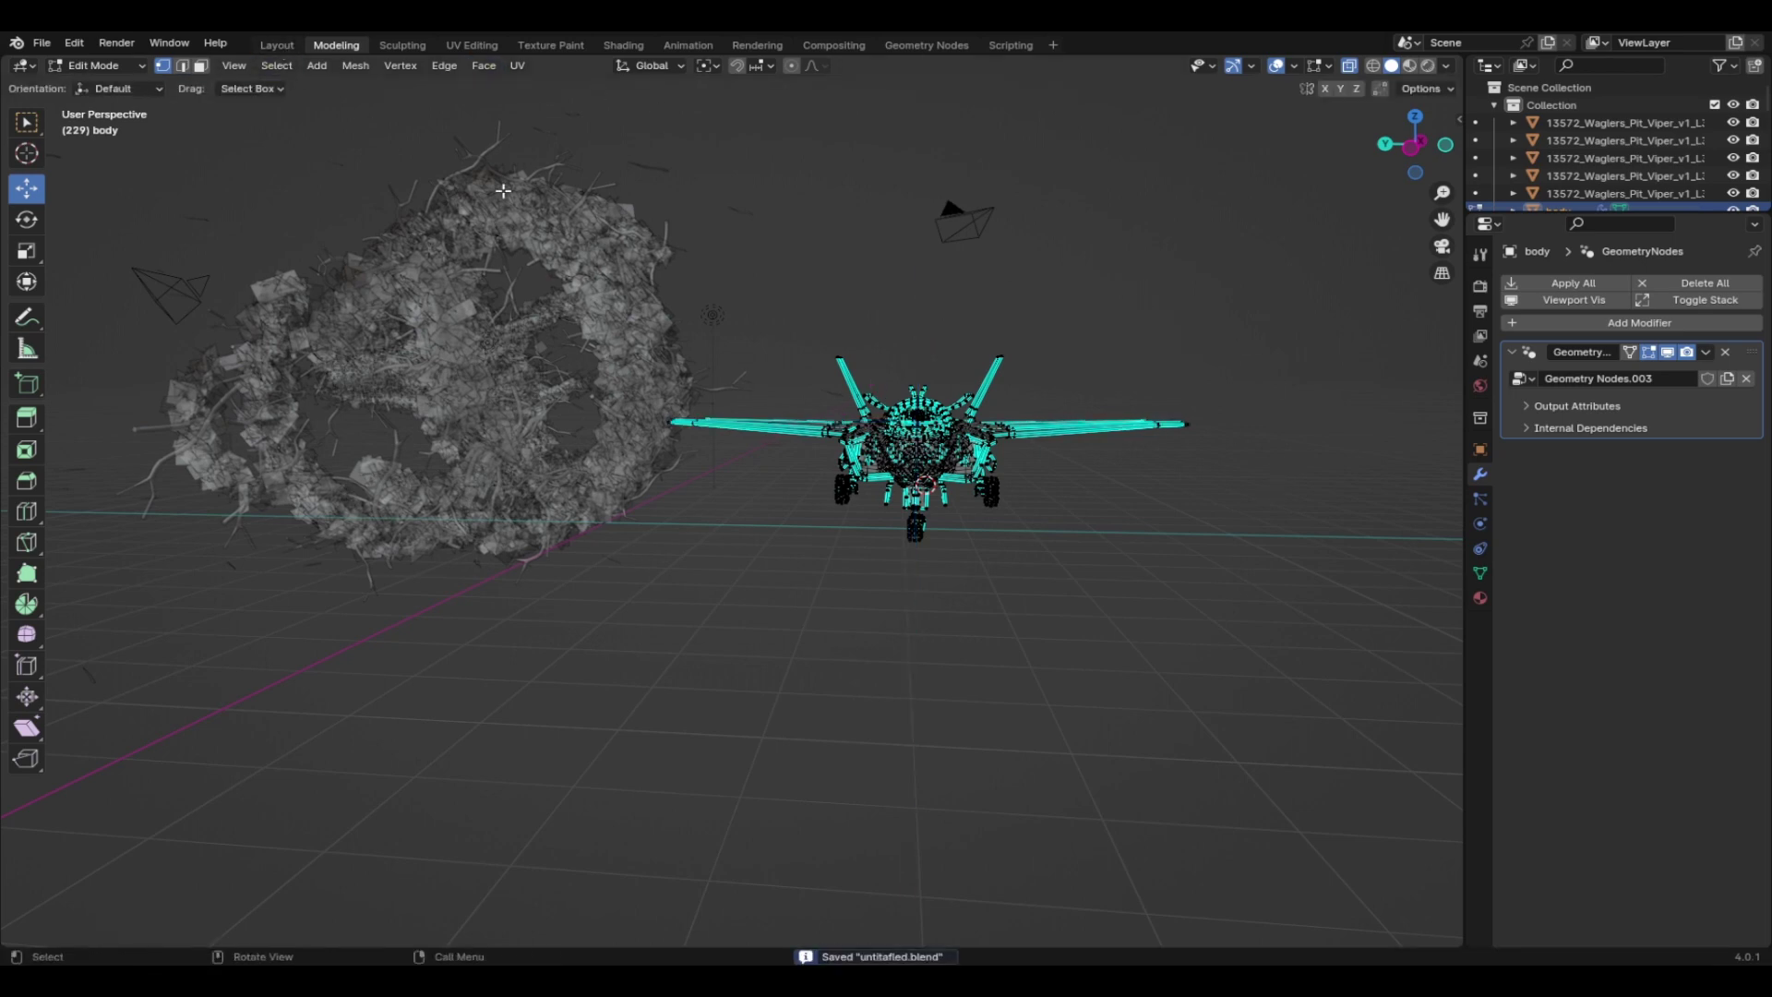
Switch to the Layout workspace with solid shading and hide everything except the jet
{"action": "key", "text": "h"}
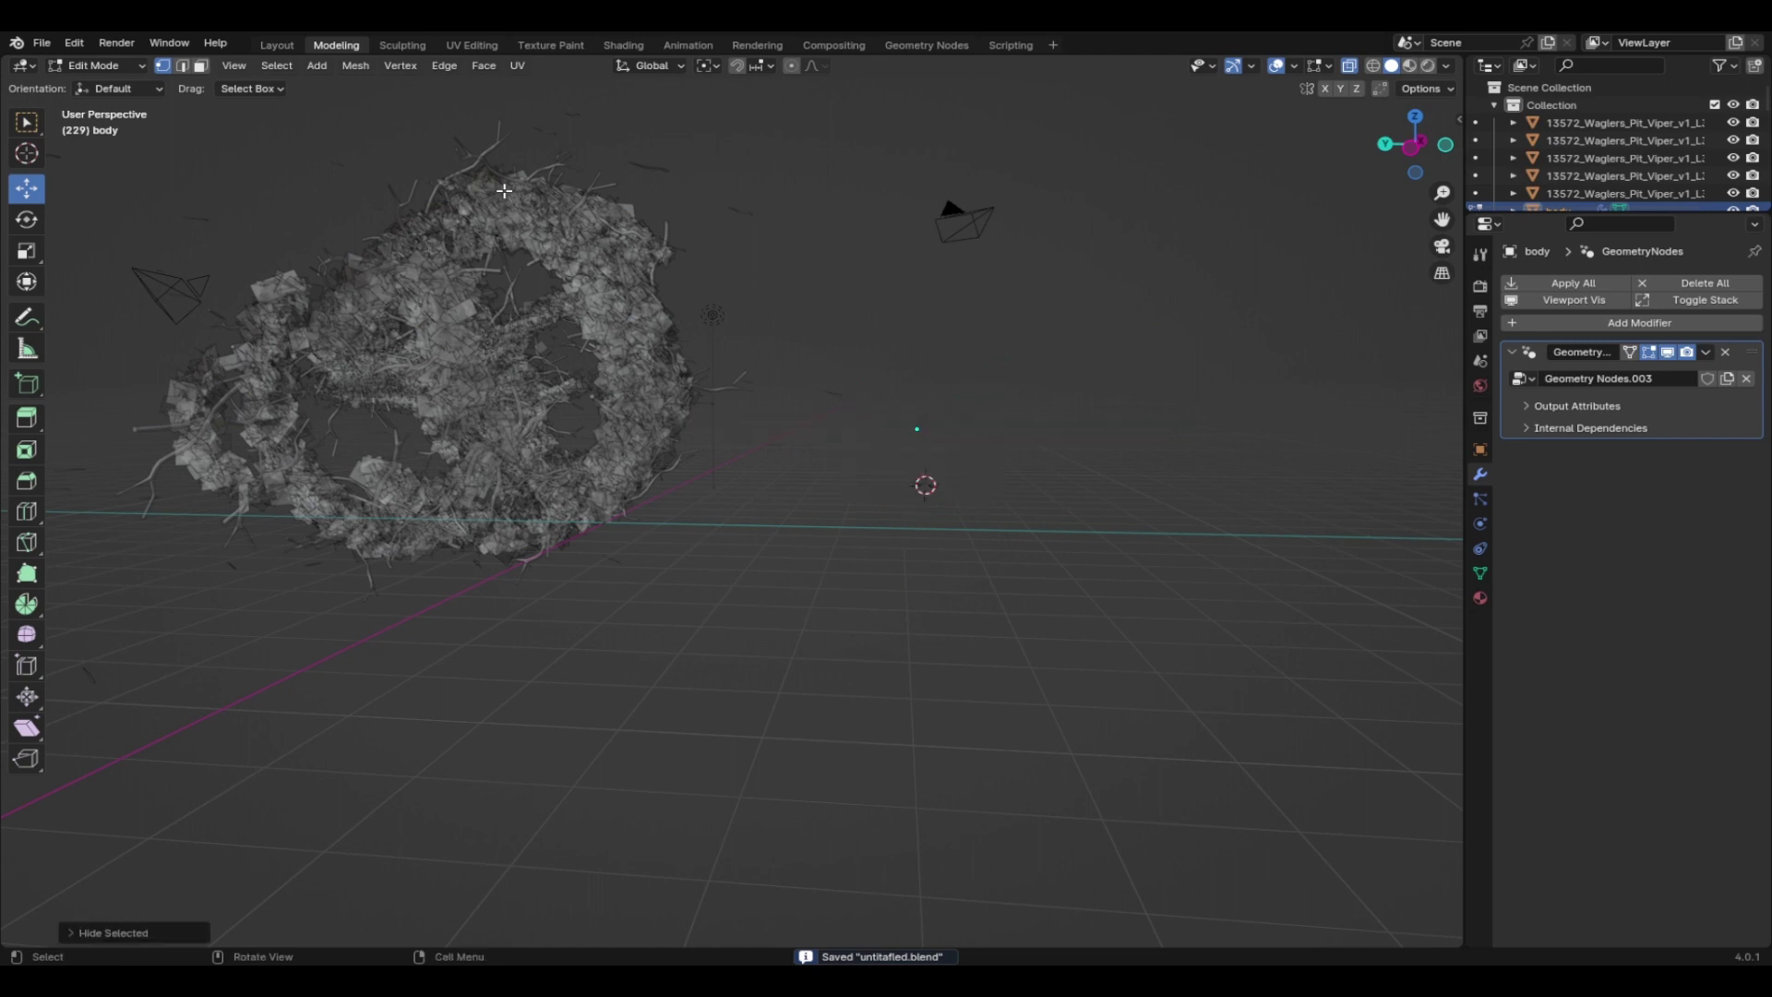
{"action": "key", "text": "alt+h"}
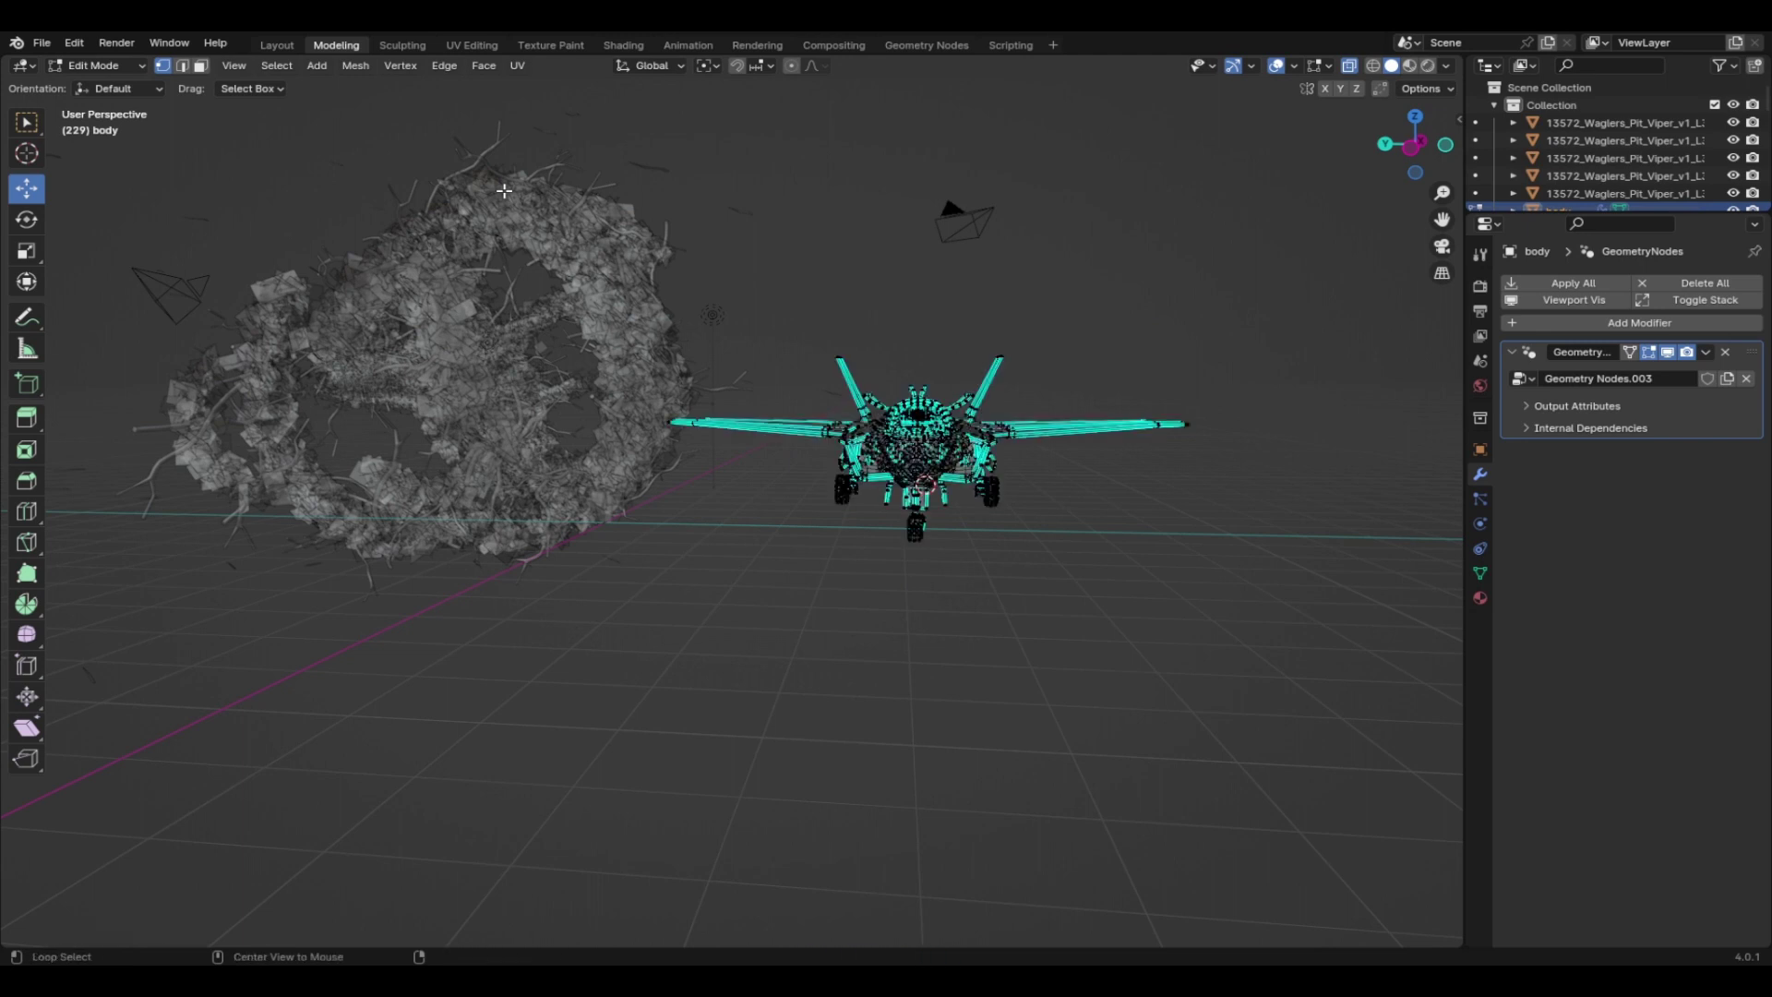
{"action": "left_click", "coordinate": [277, 45]}
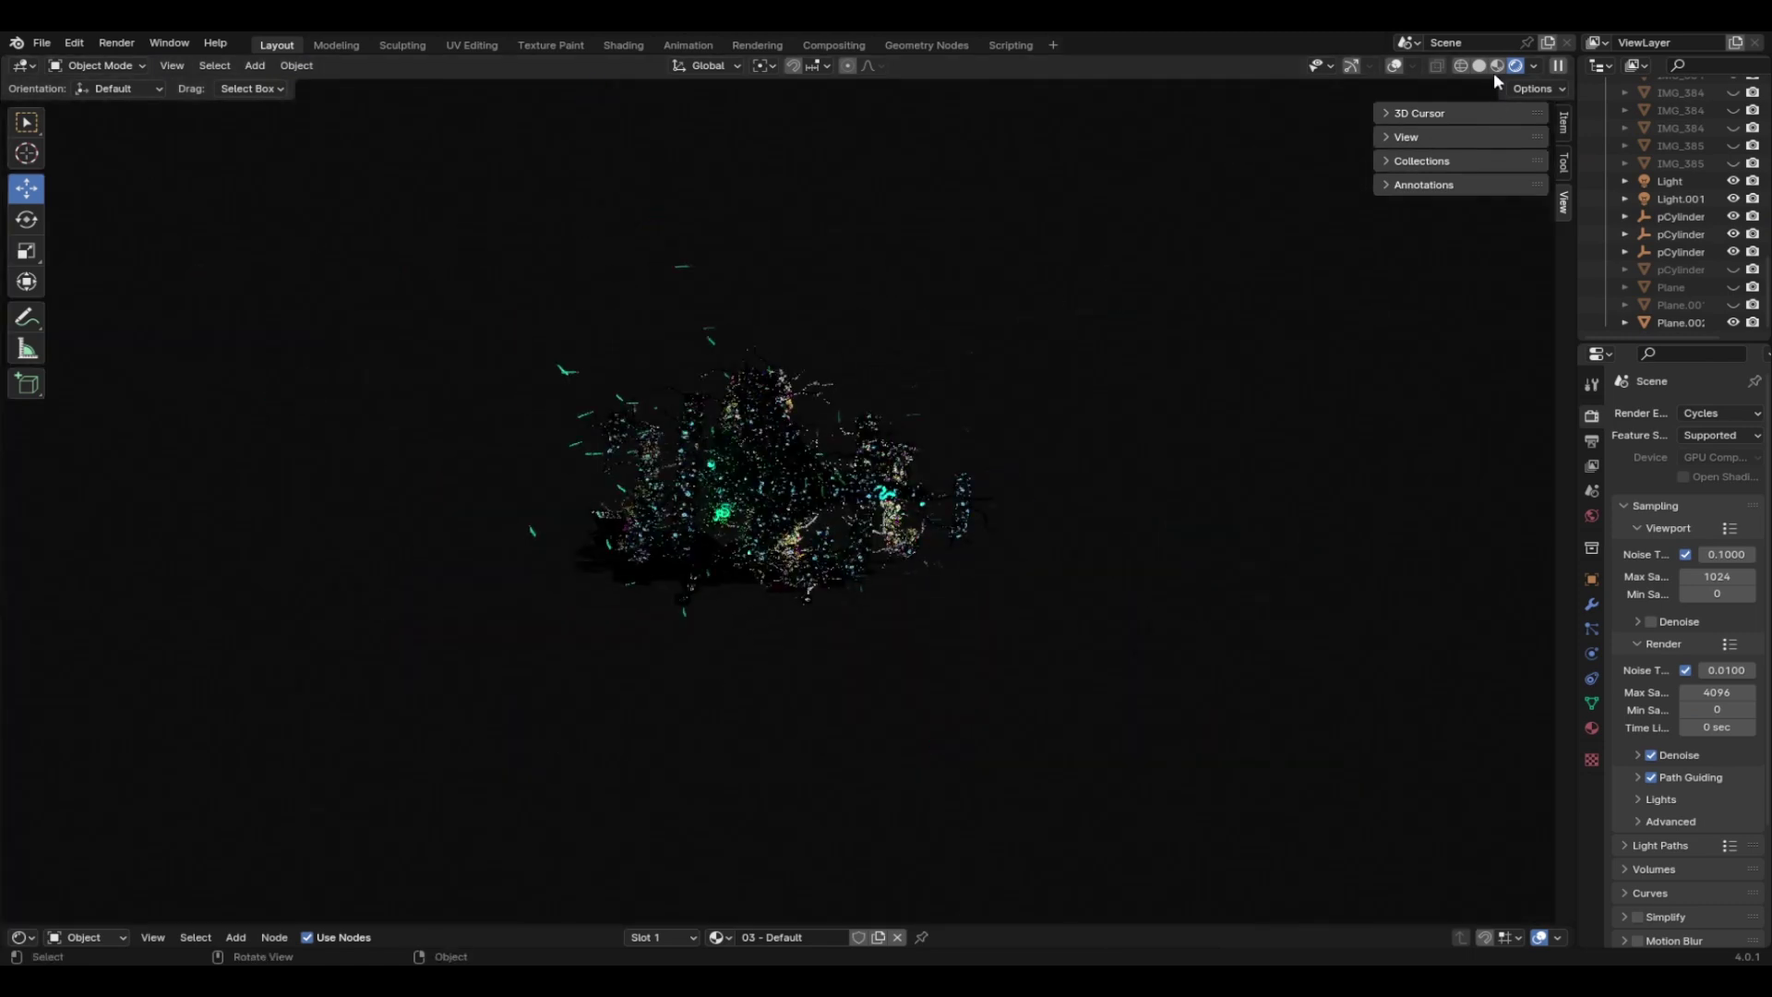
{"action": "left_click", "coordinate": [1478, 65]}
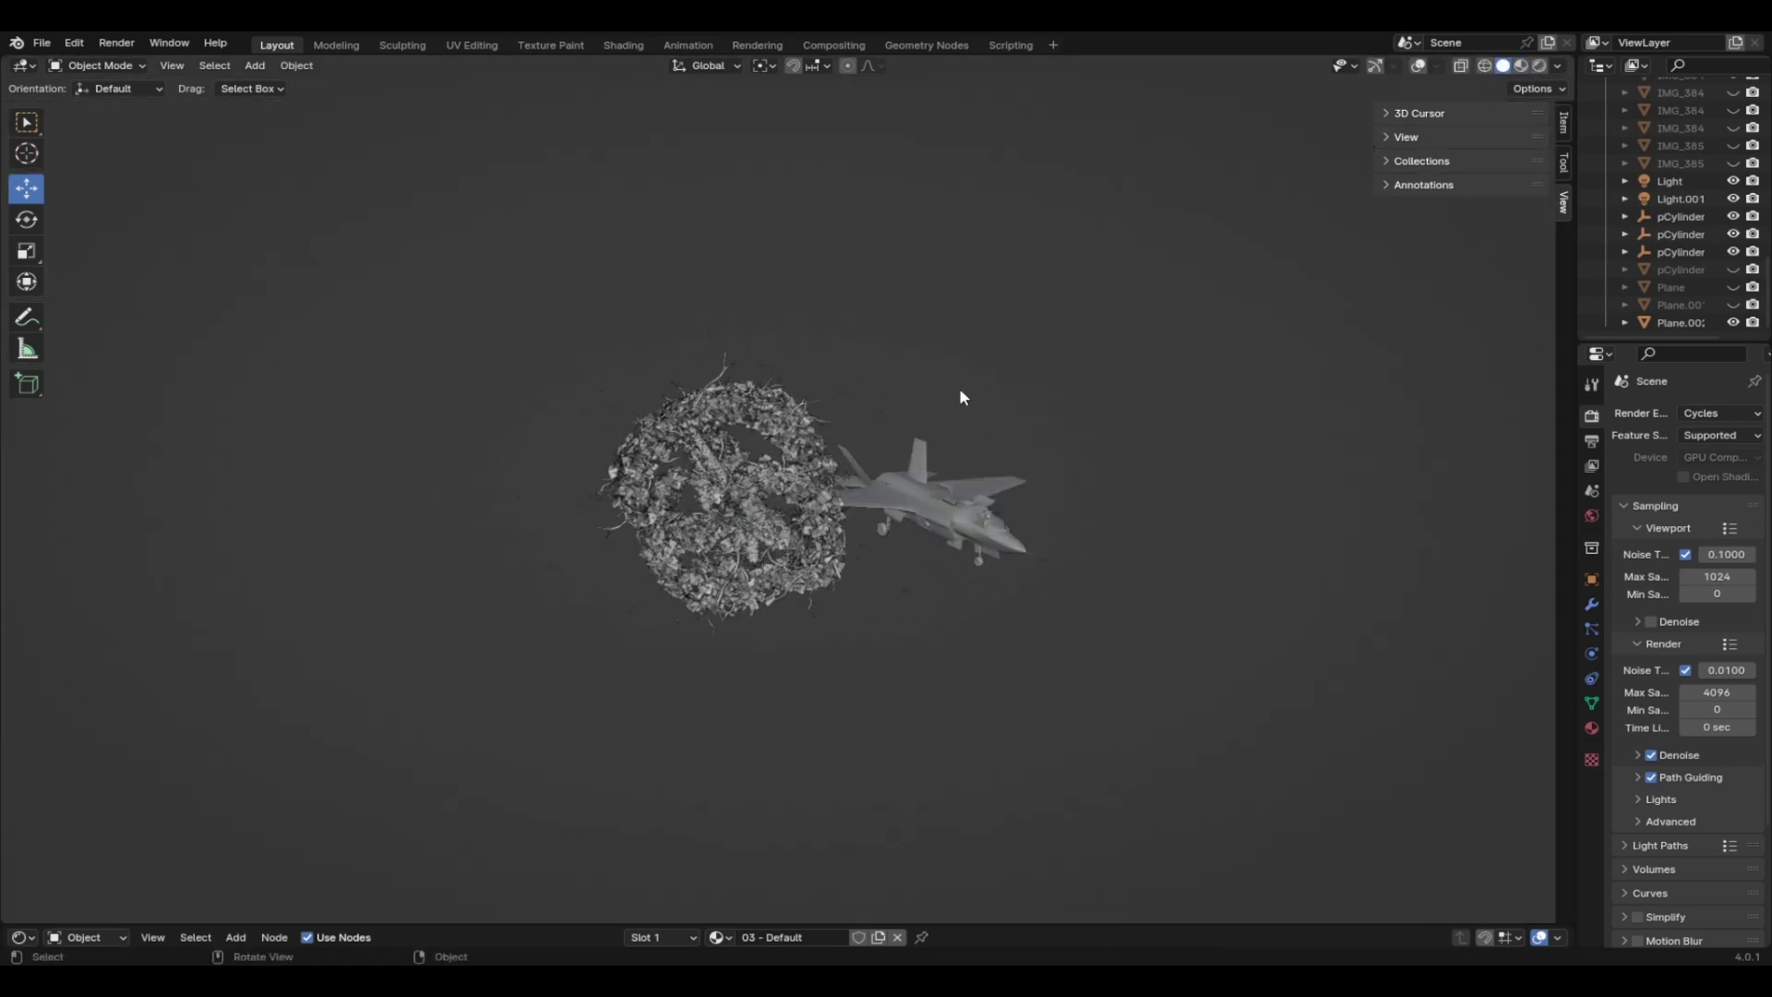
{"action": "key", "text": "shift+h"}
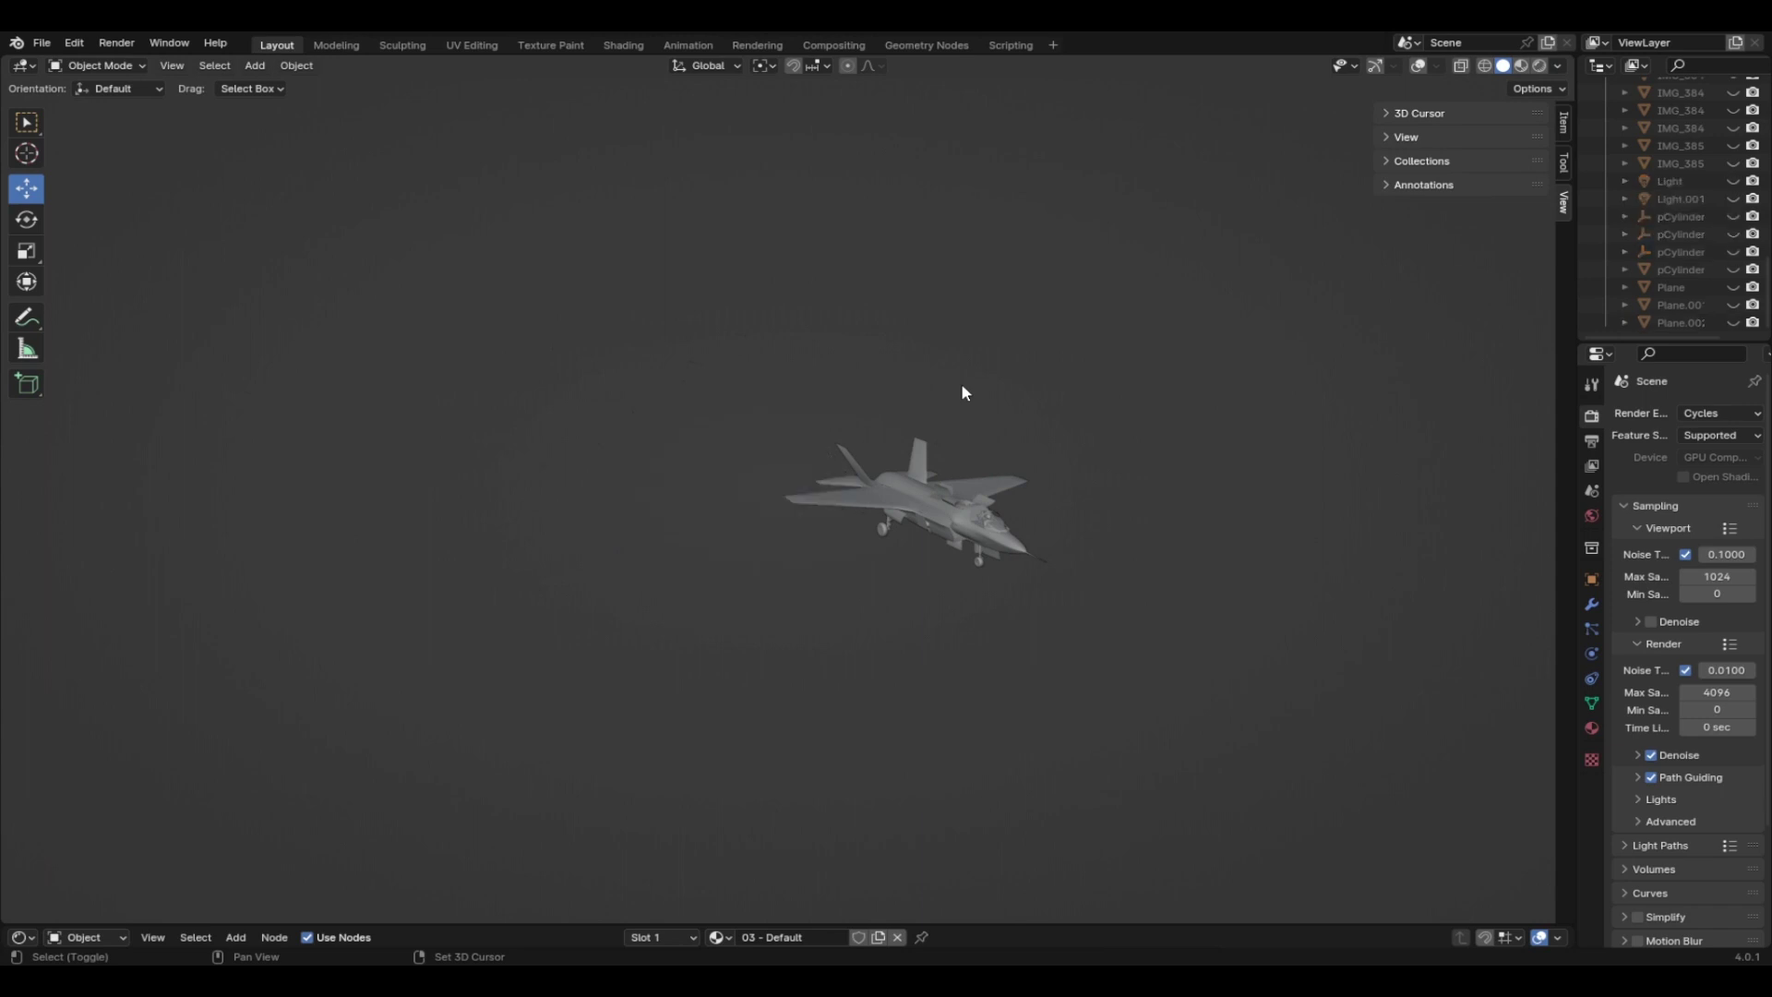
{"action": "scroll", "coordinate": [1041, 480], "scroll_direction": "up", "scroll_amount": 1}
{"action": "middle_click_drag", "start_coordinate": [1132, 469], "coordinate": [1311, 434]}
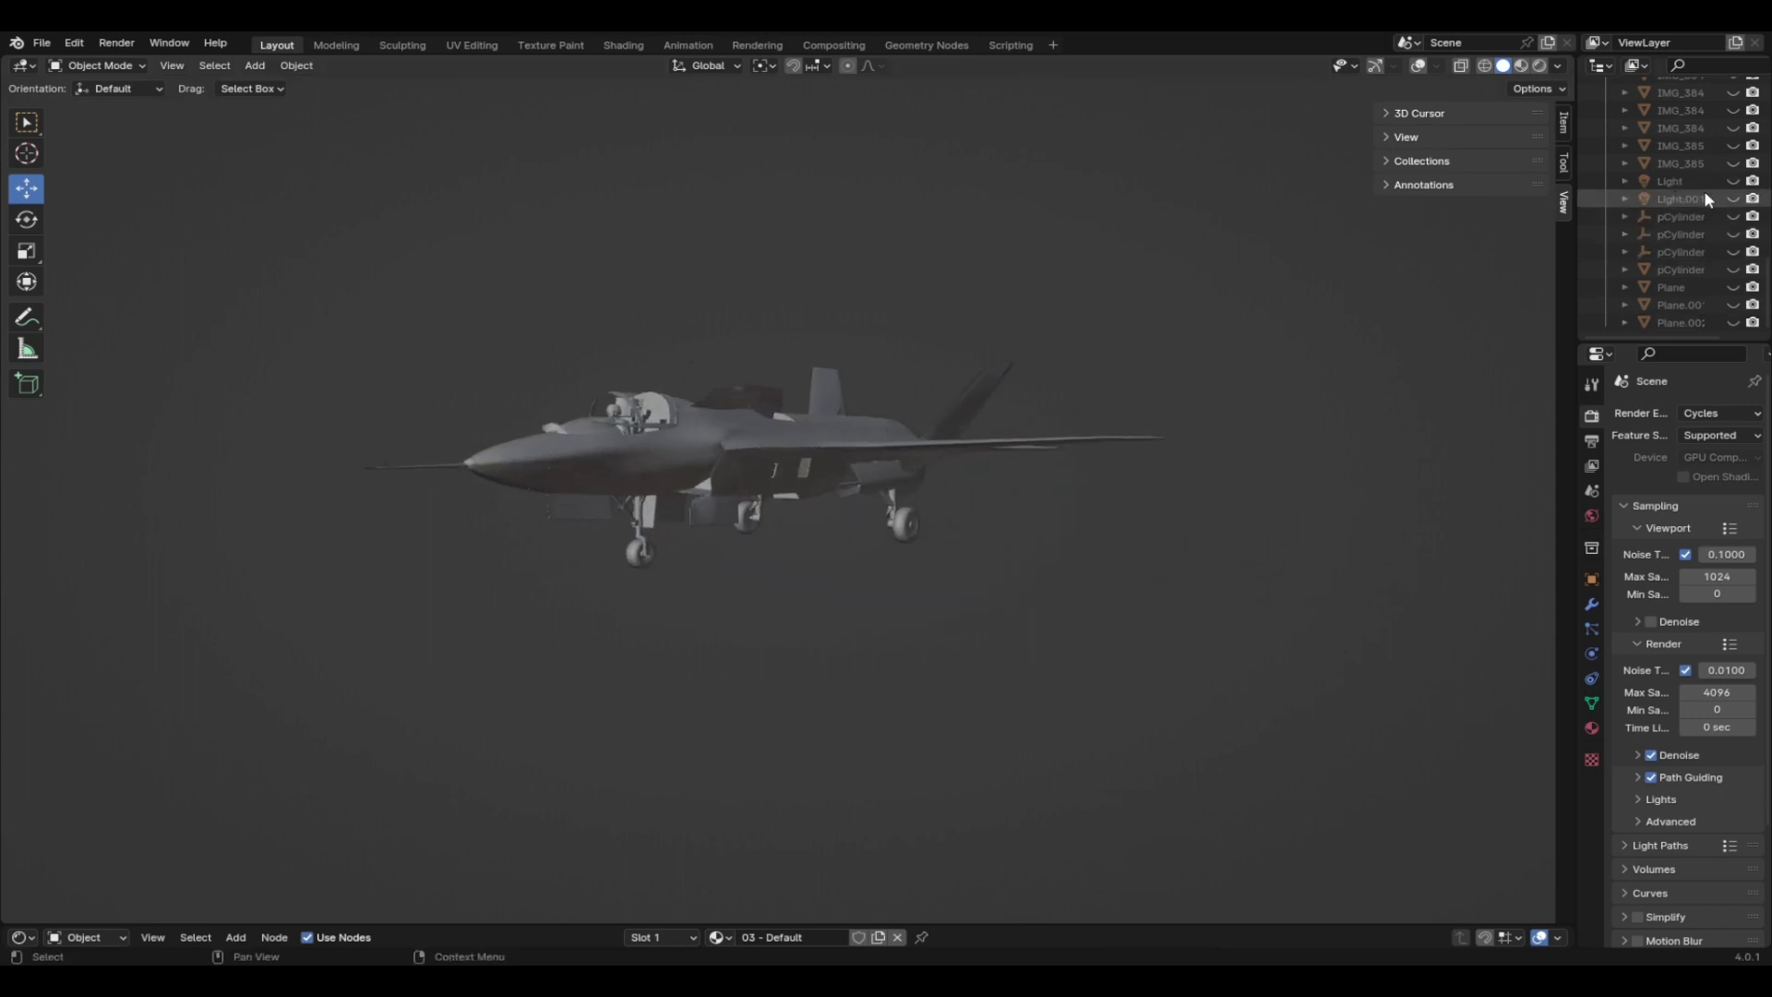
Unhide the object Light, show the jet in rendered viewport shading, and save the file
{"action": "left_click", "coordinate": [1734, 181]}
{"action": "left_click", "coordinate": [1521, 65]}
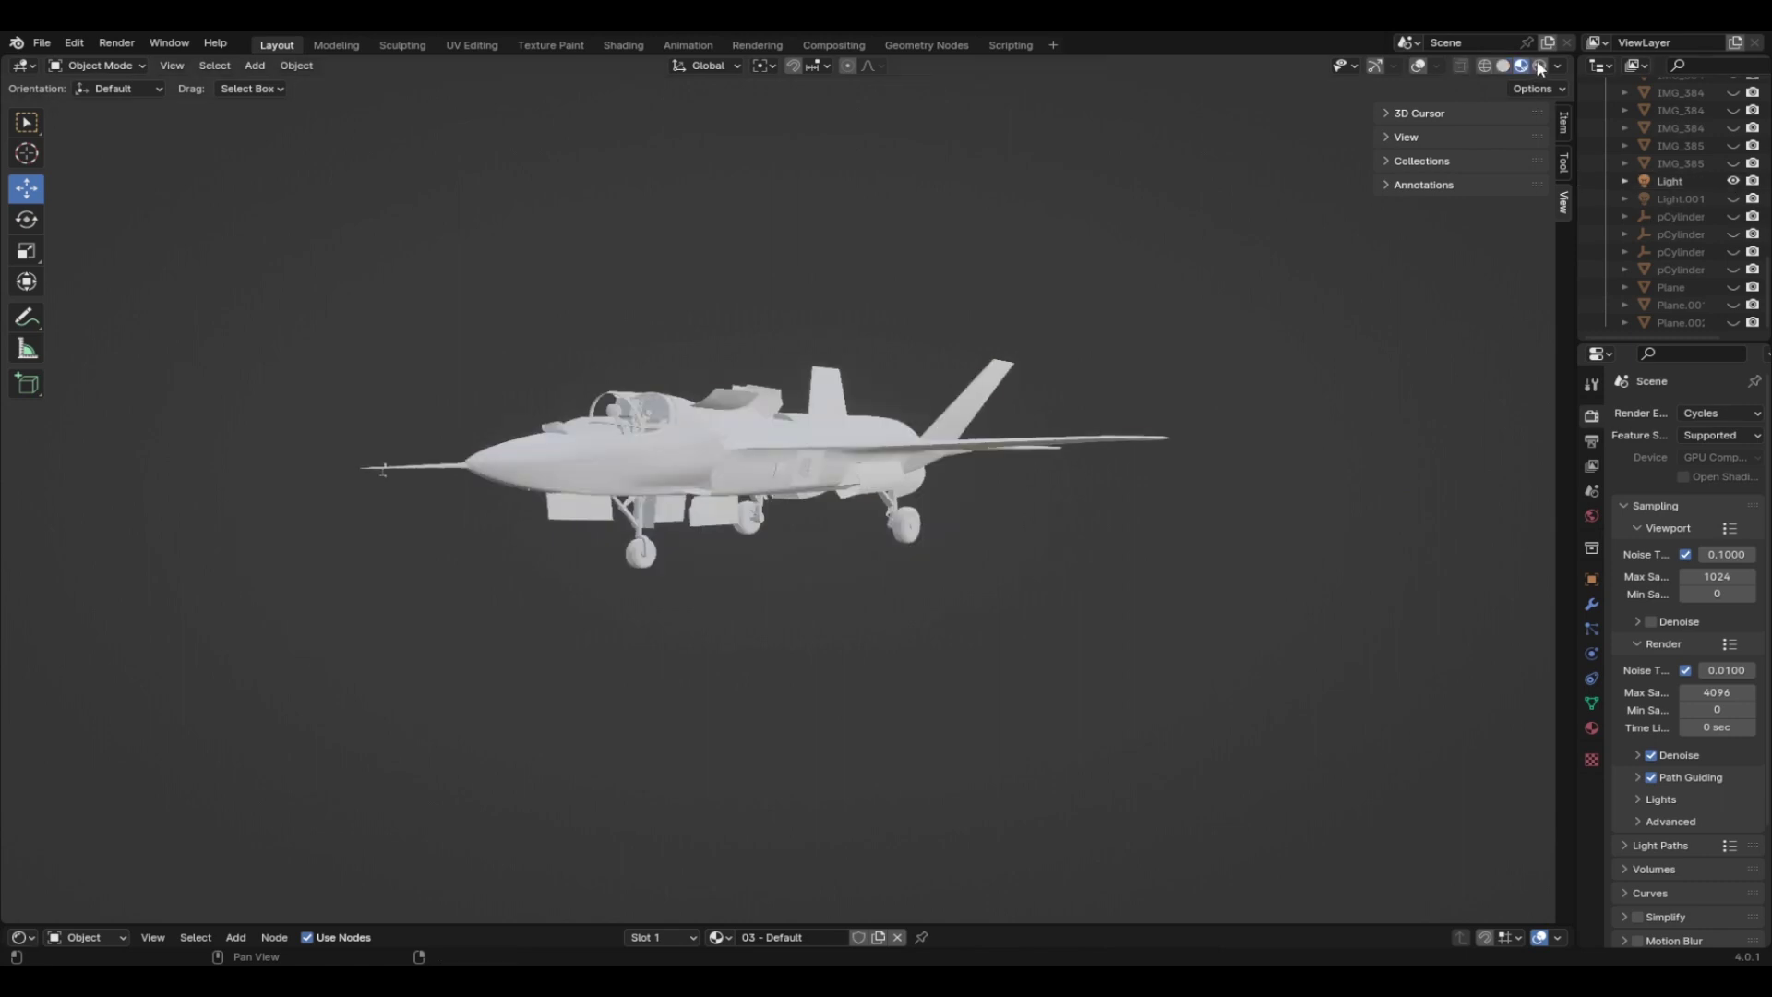
{"action": "left_click", "coordinate": [1540, 65]}
{"action": "middle_click_drag", "start_coordinate": [1126, 200], "coordinate": [1038, 306]}
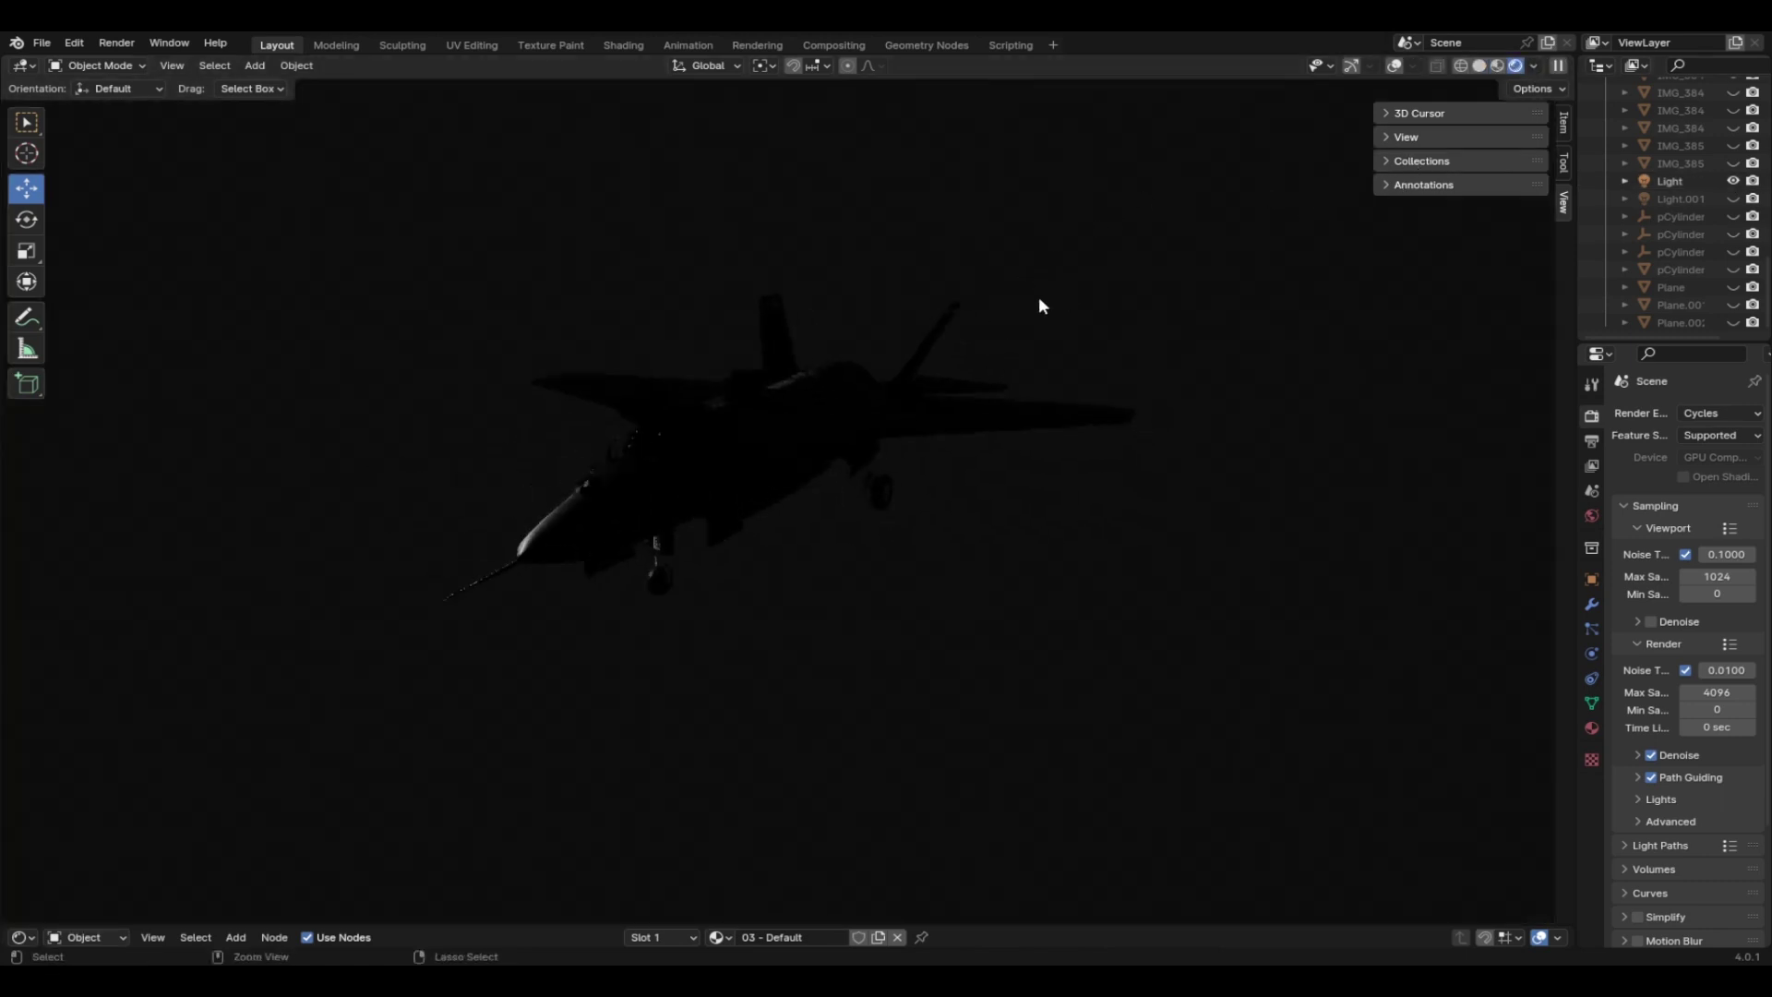
{"action": "key", "text": "ctrl+s"}
{"action": "middle_click_drag", "start_coordinate": [906, 364], "coordinate": [858, 409]}
Change the render engine to EEVEE
{"action": "scroll", "coordinate": [1647, 263], "scroll_direction": "up", "scroll_amount": 10}
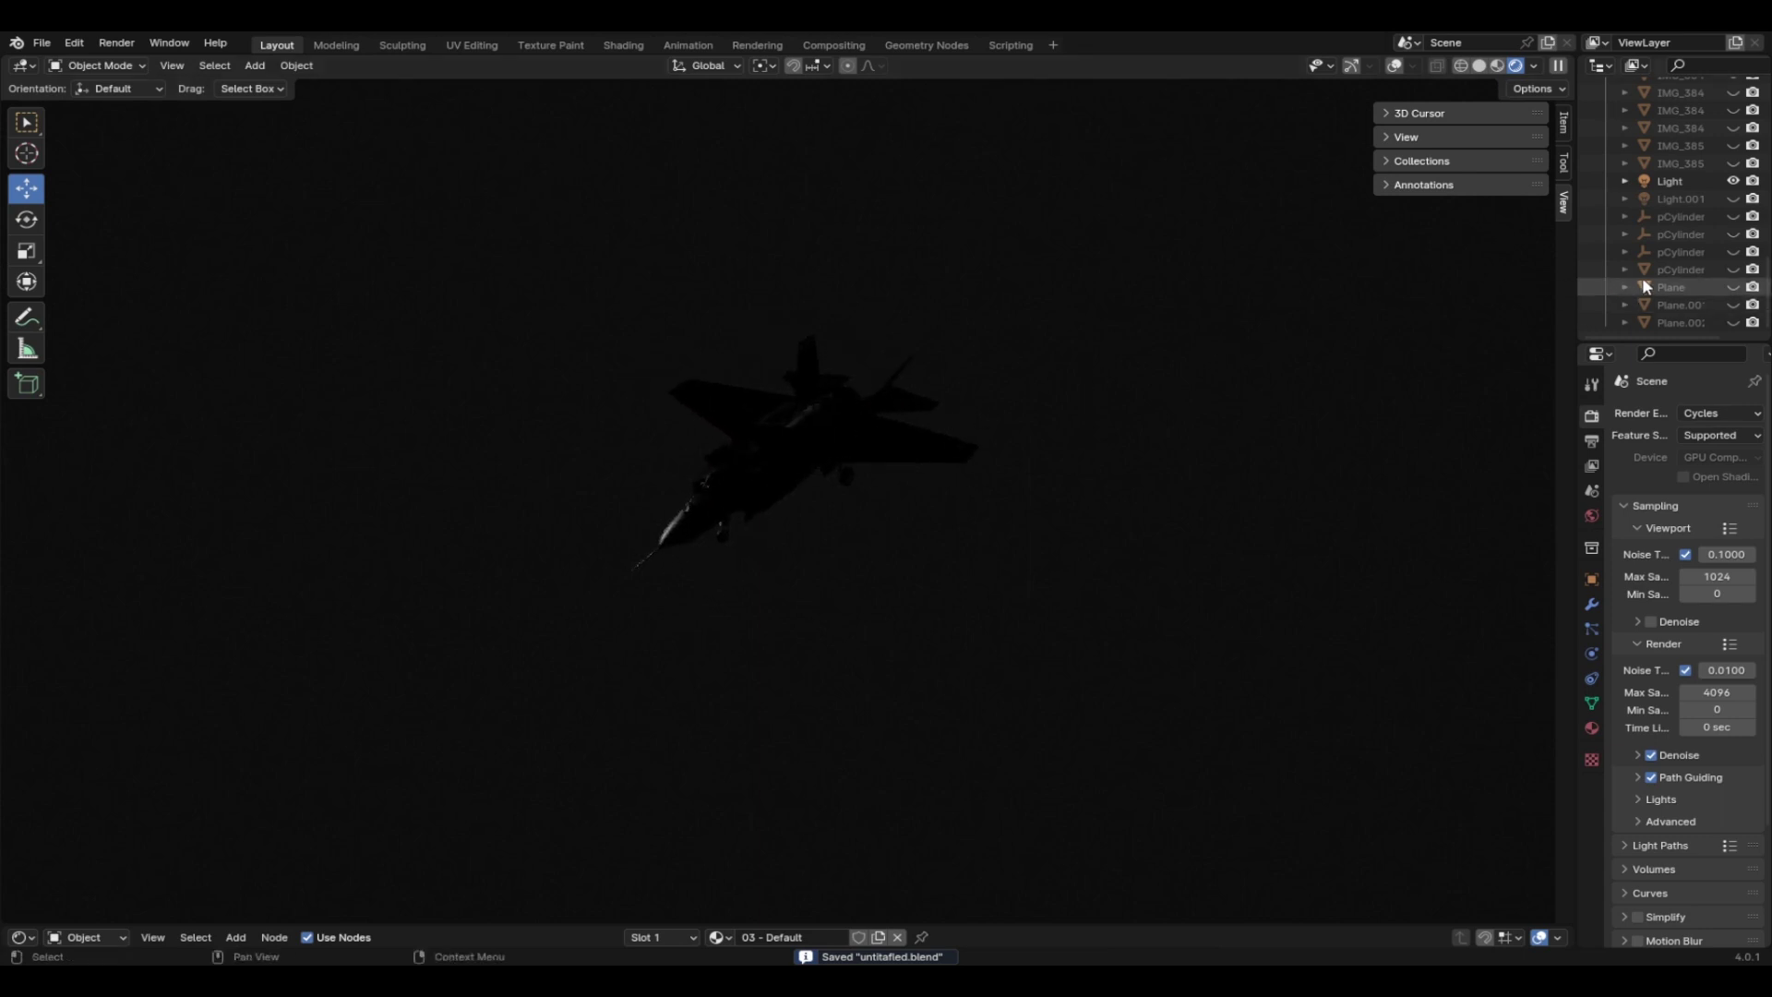
{"action": "left_click", "coordinate": [1719, 413]}
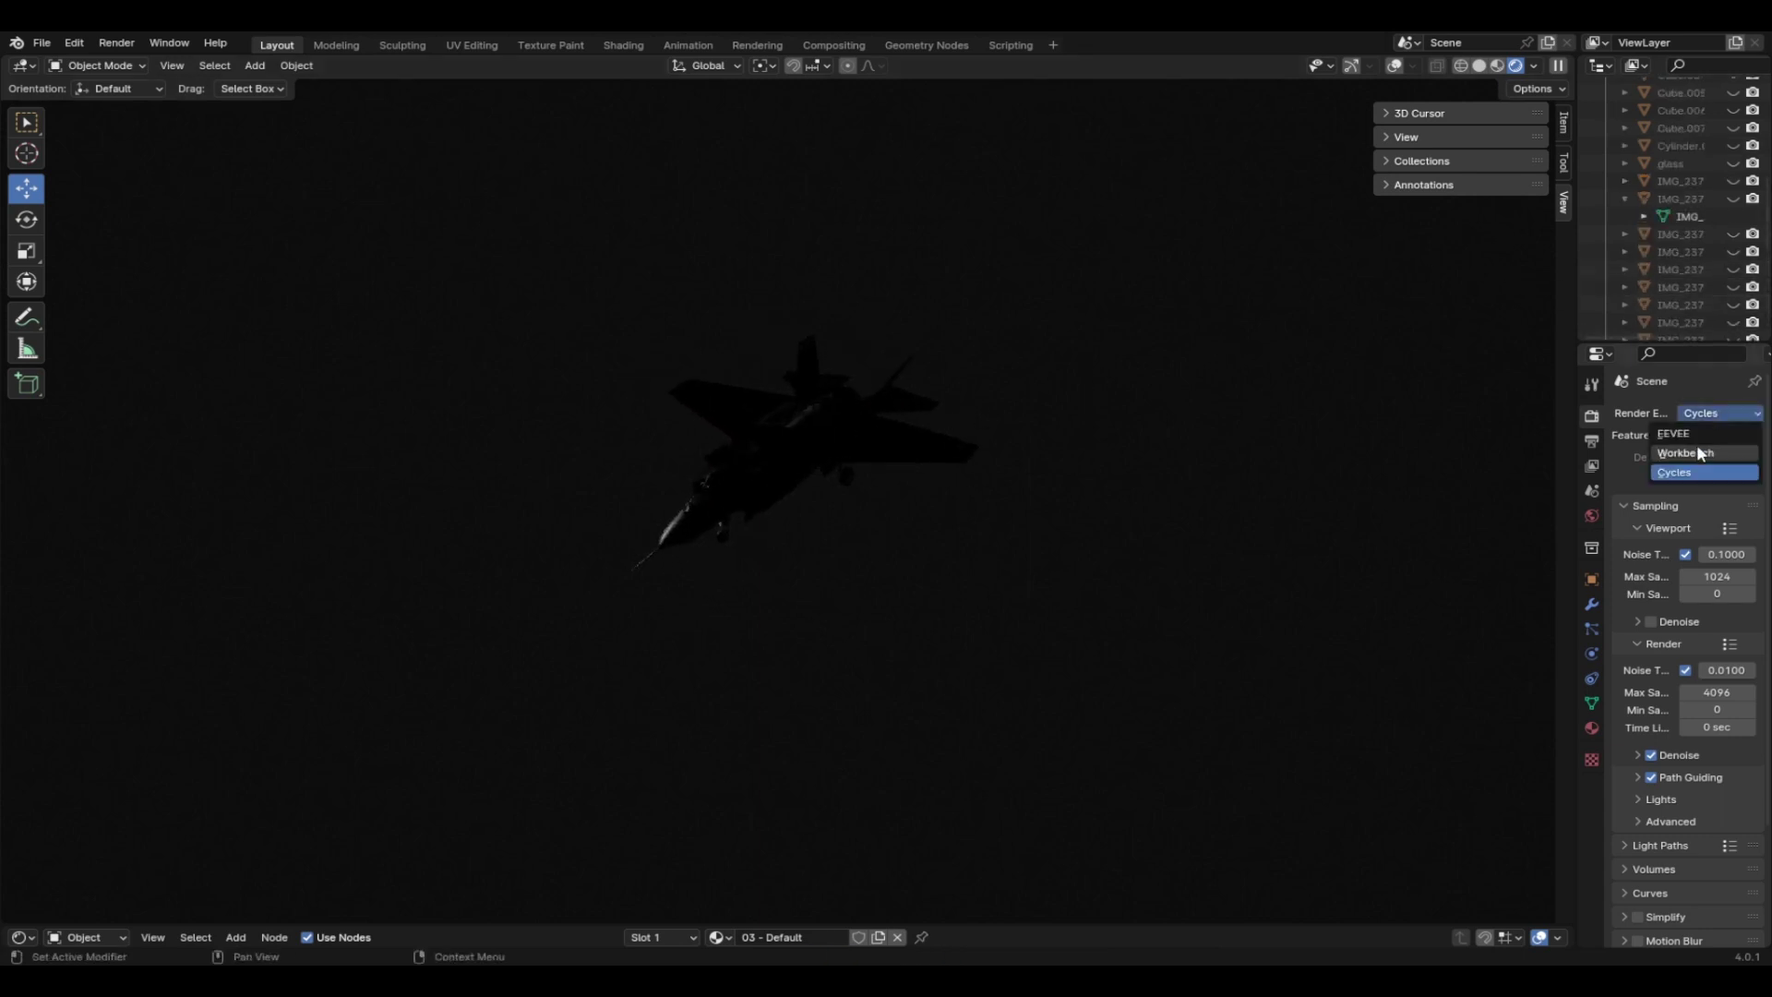
{"action": "left_click", "coordinate": [1687, 435]}
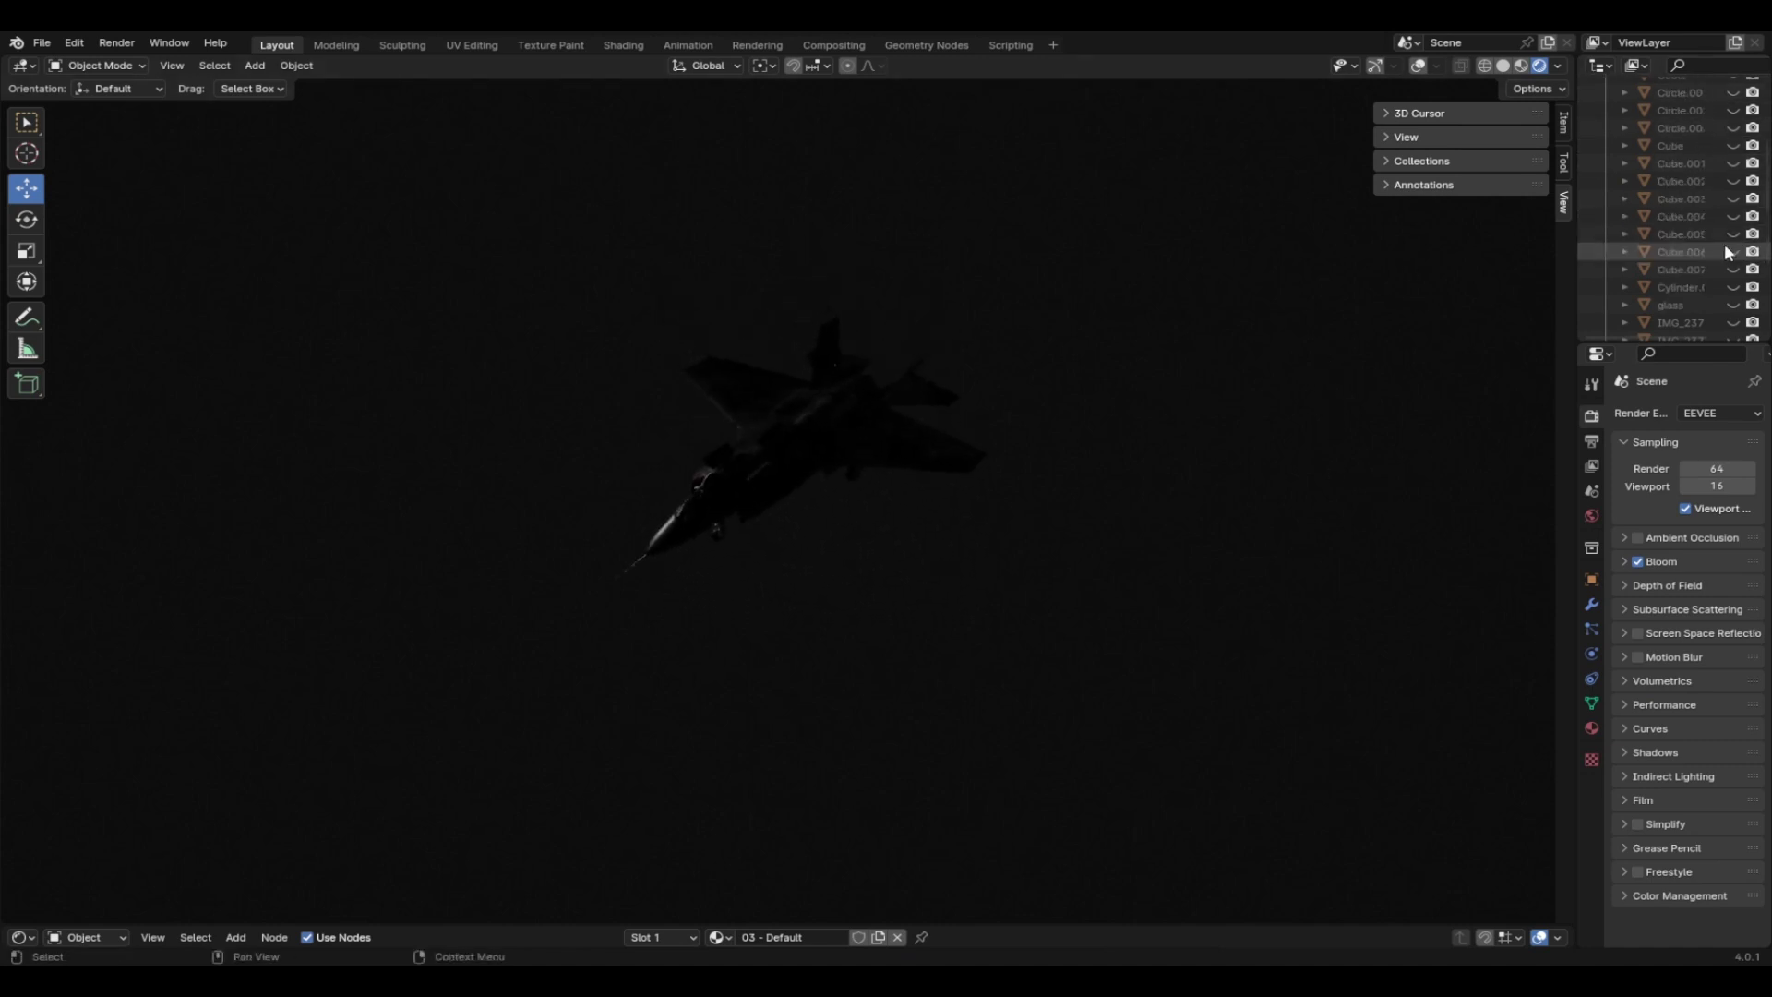
Filter the outliner by "light" and unhide Light.001
{"action": "scroll", "coordinate": [1715, 253], "scroll_direction": "up", "scroll_amount": 8}
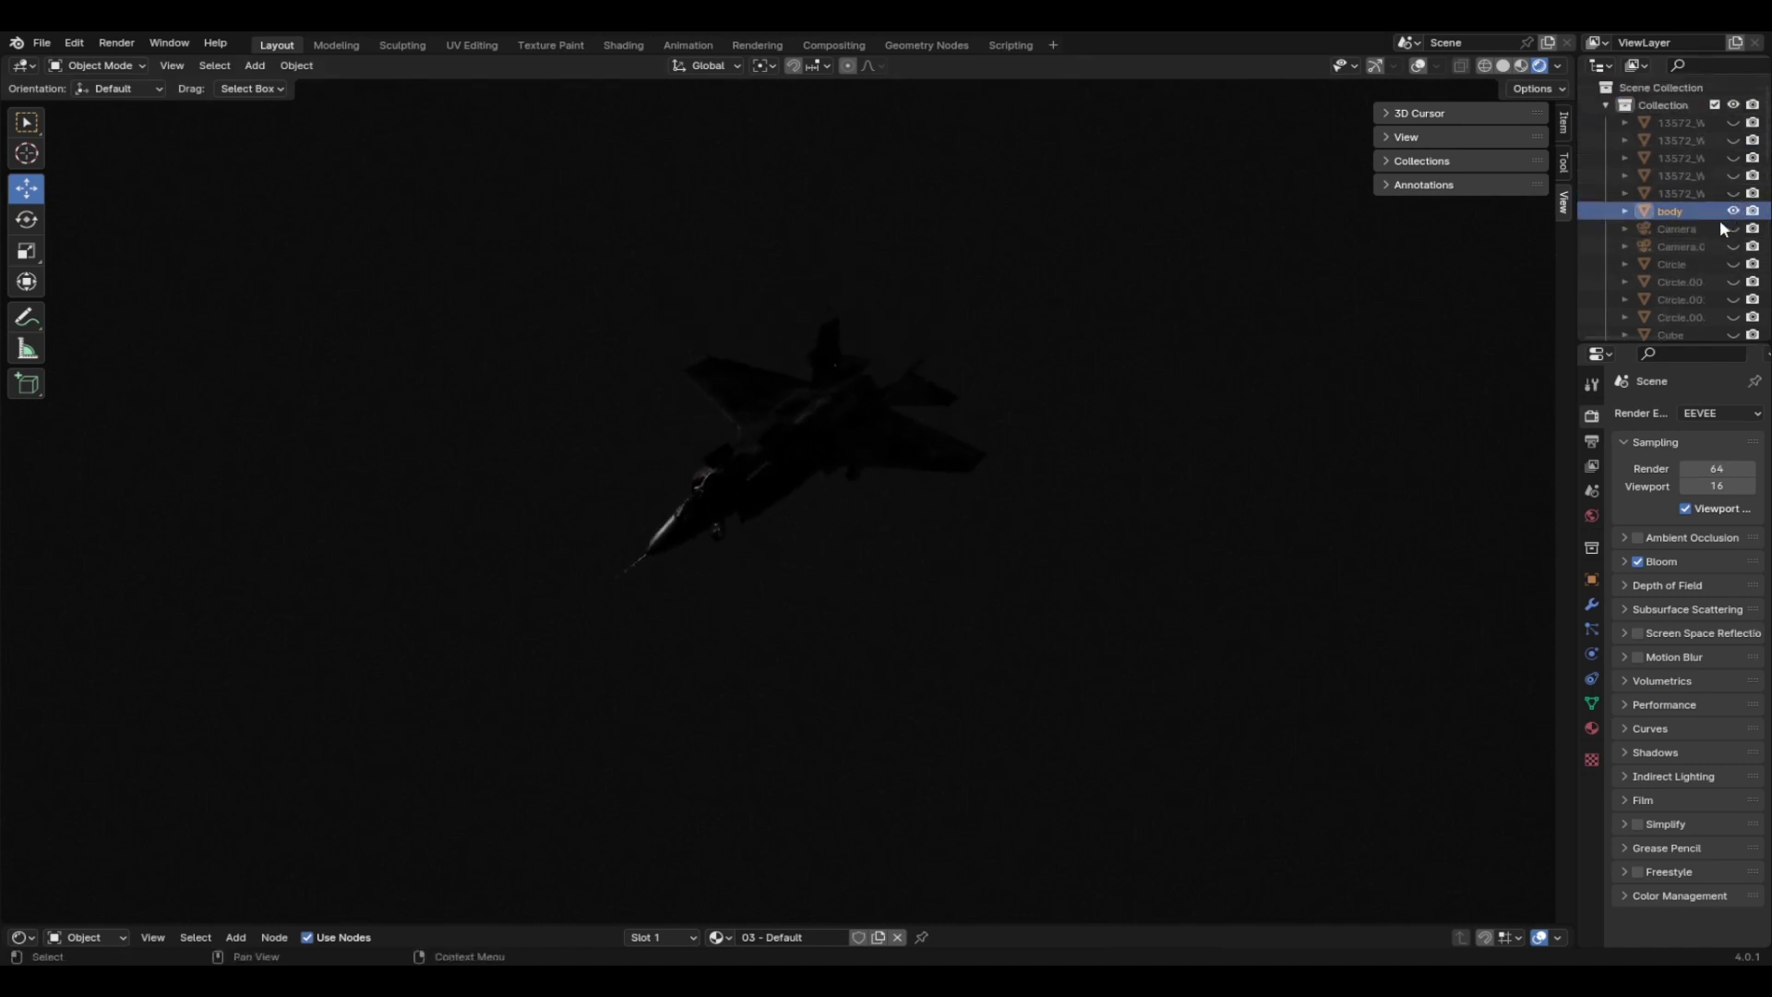
{"action": "scroll", "coordinate": [1717, 224], "scroll_direction": "down", "scroll_amount": 8}
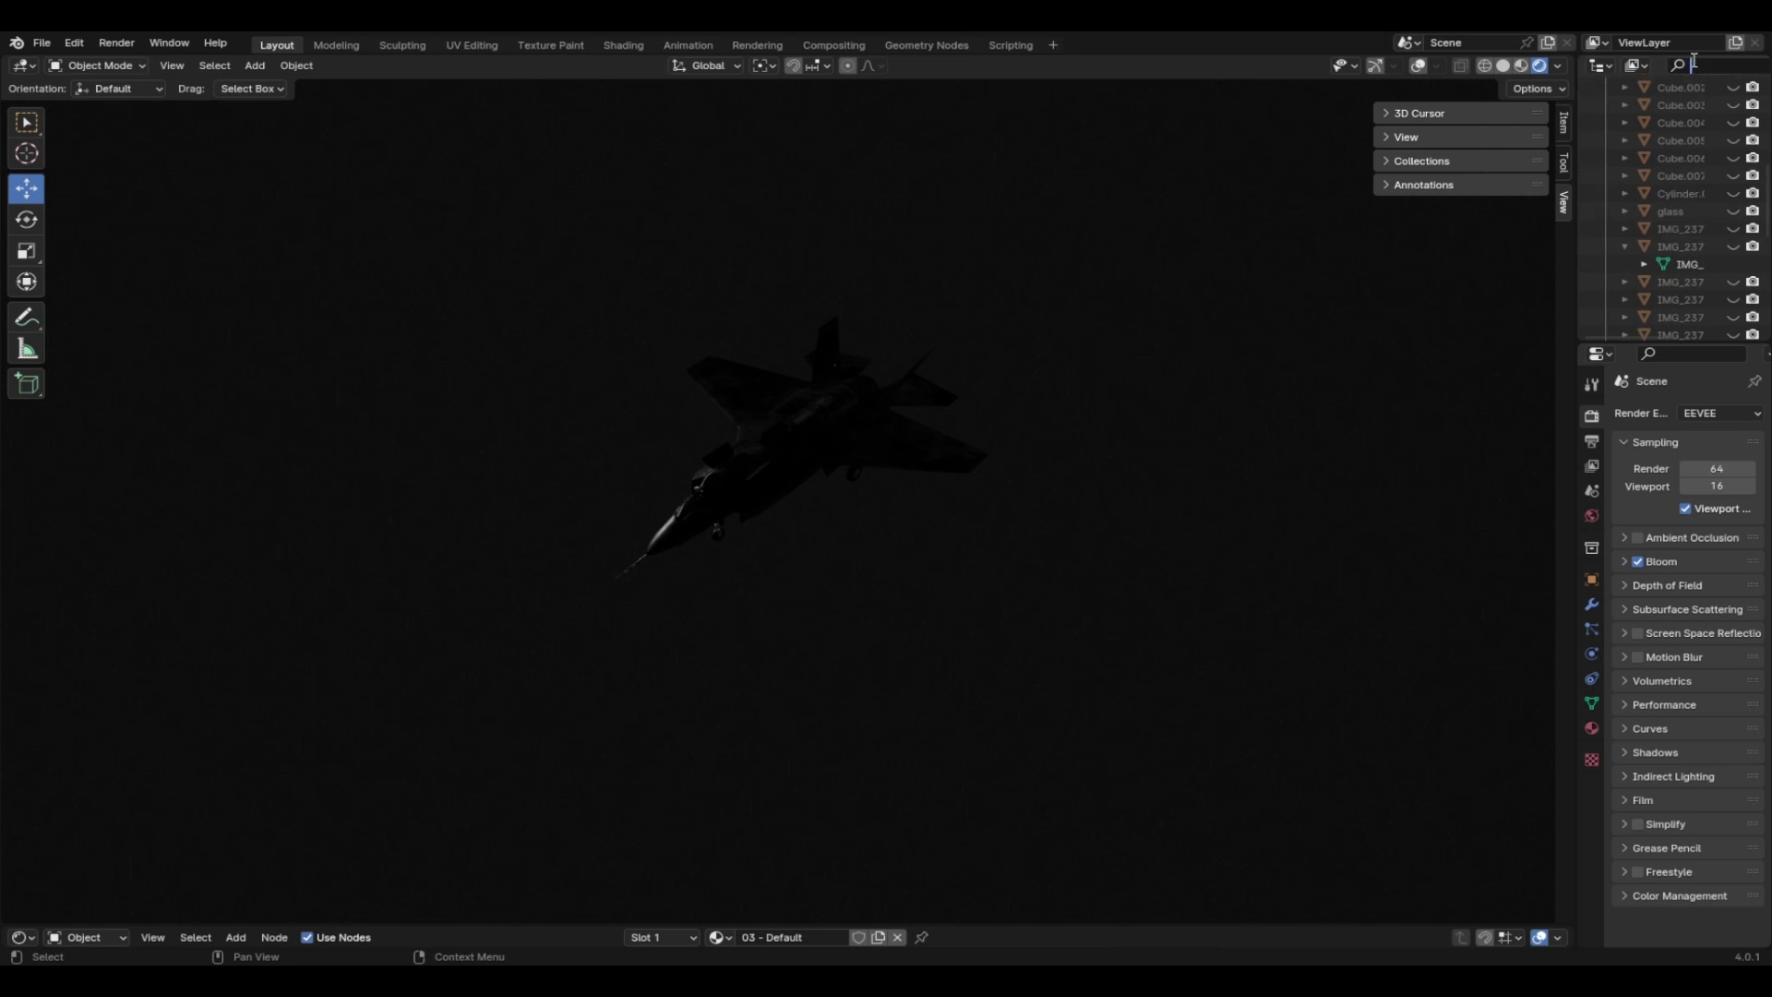
{"action": "type", "text": "light"}
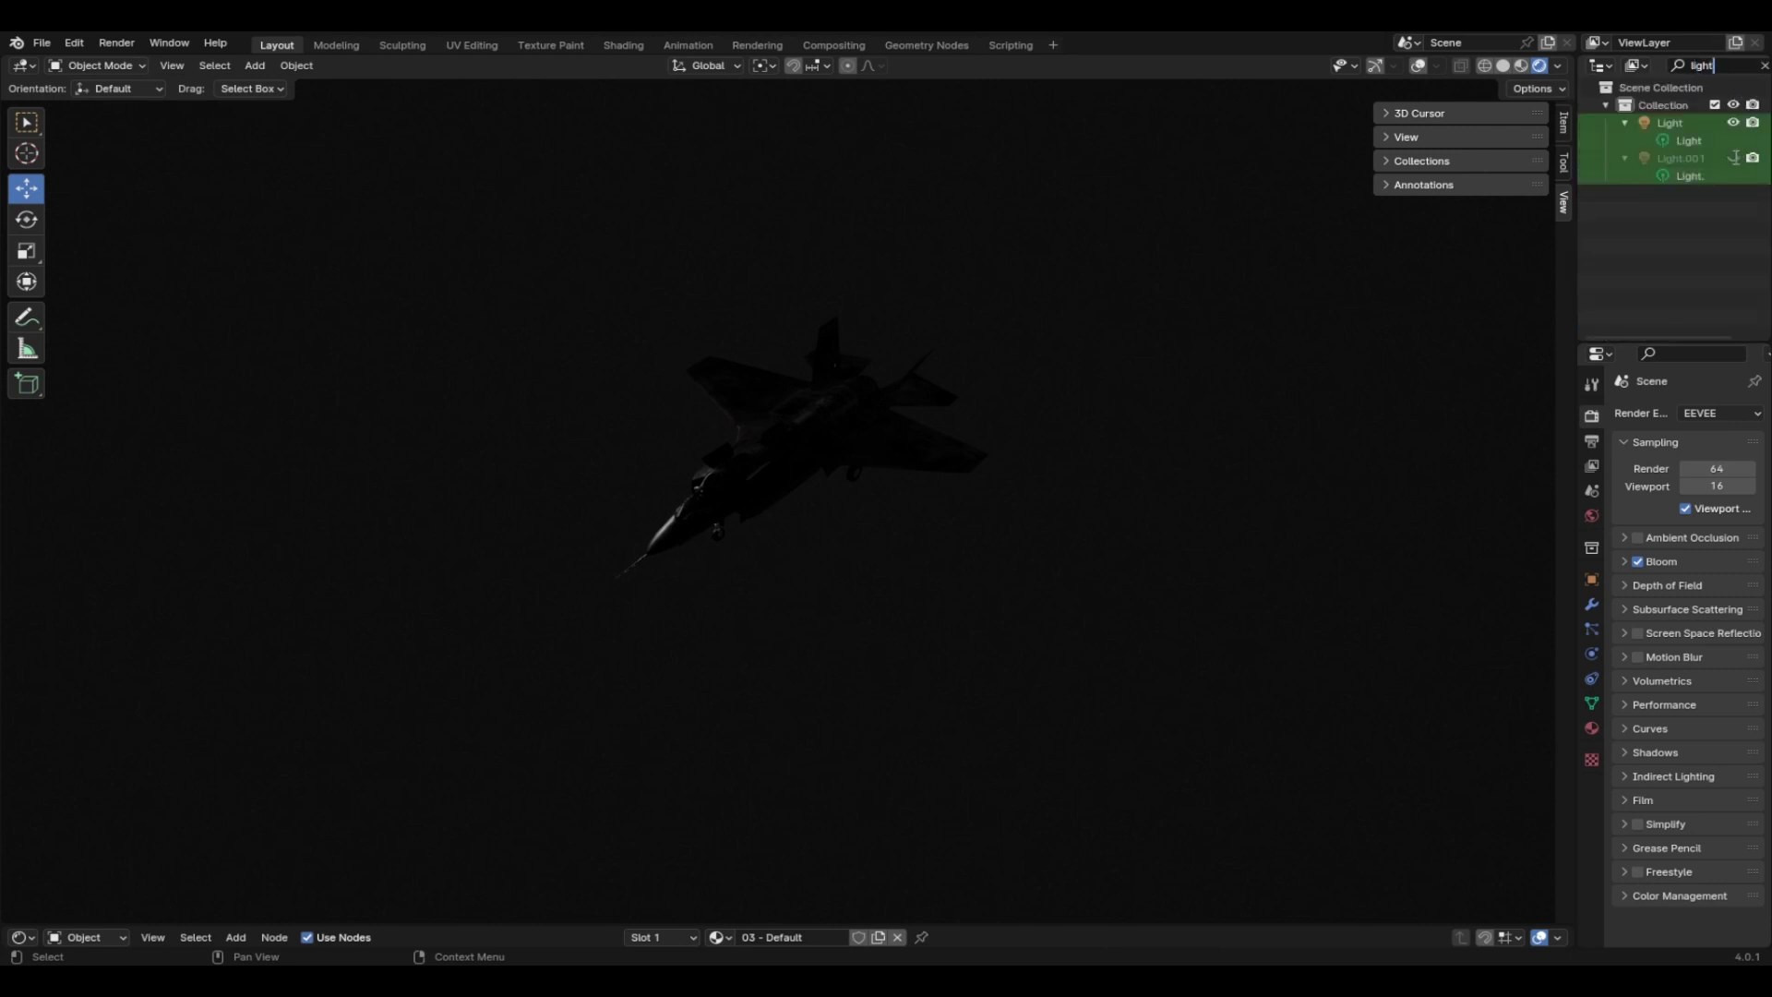
{"action": "left_click", "coordinate": [1735, 157]}
{"action": "middle_click_drag", "start_coordinate": [949, 358], "coordinate": [982, 404]}
{"action": "middle_click_drag", "start_coordinate": [759, 464], "coordinate": [803, 456]}
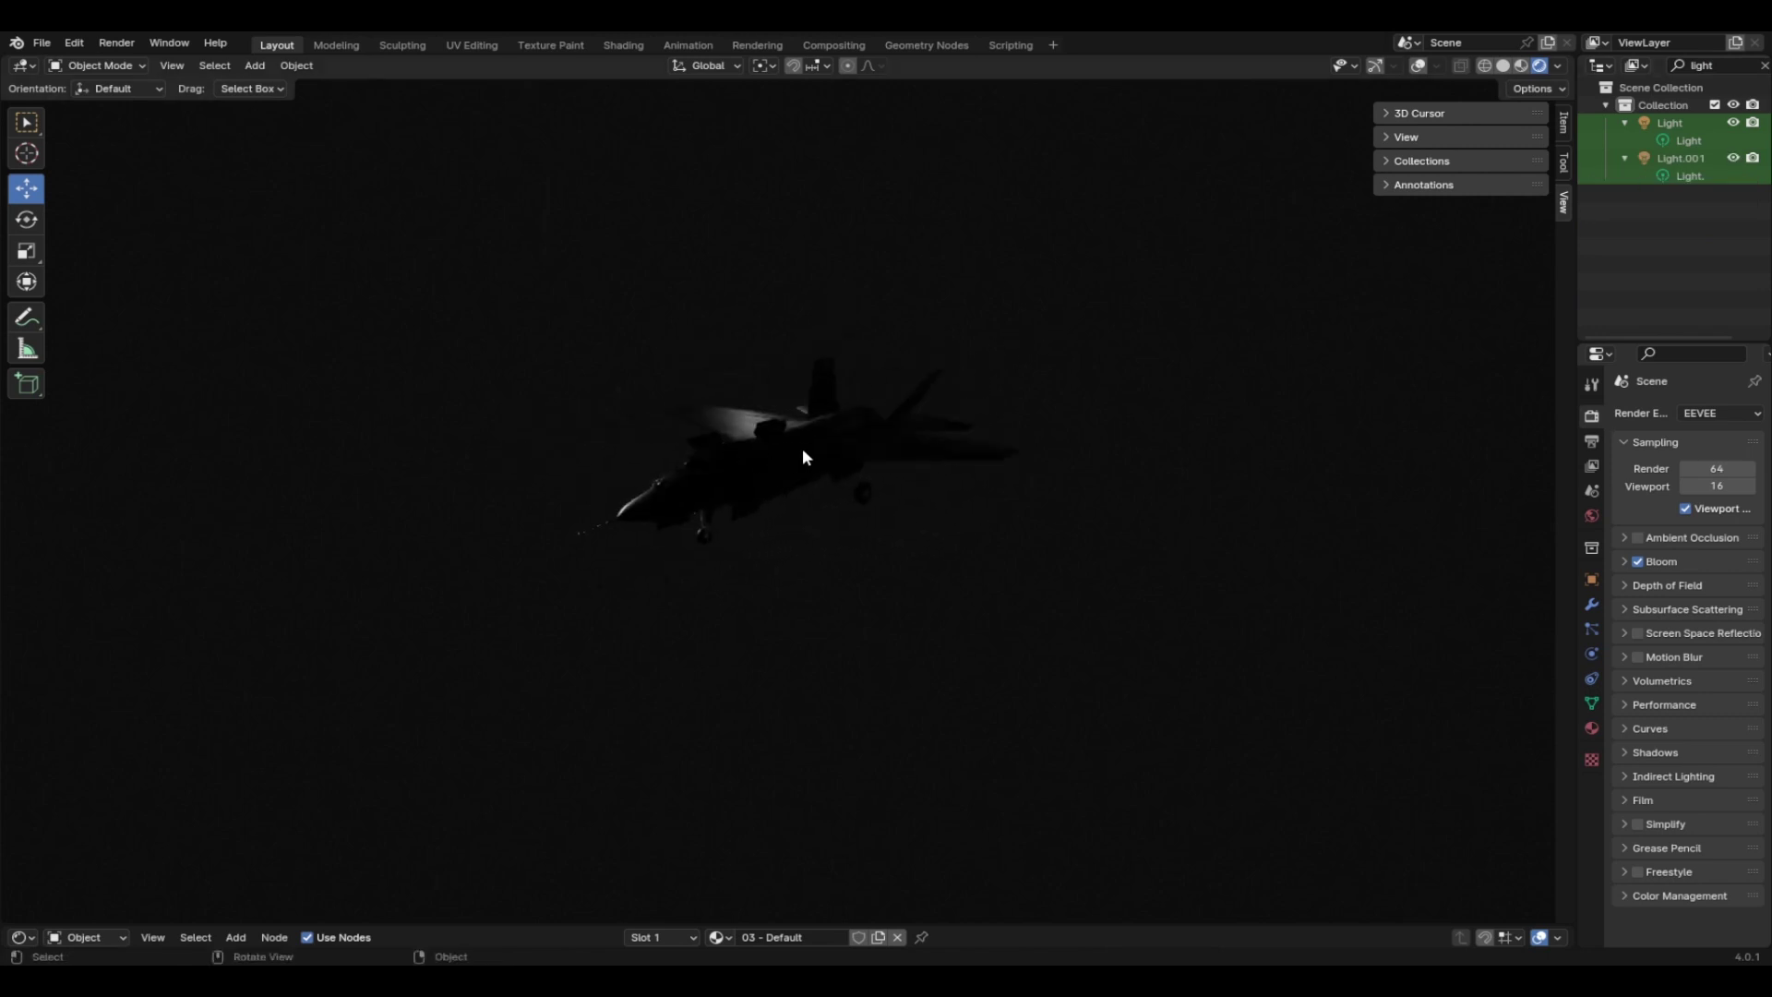
Display the jet in Material Preview shading and save the file
{"action": "left_click", "coordinate": [1523, 67]}
{"action": "mouse_move", "coordinate": [1126, 341]}
{"action": "middle_mouse_down"}
{"action": "mouse_move", "coordinate": [1037, 395]}
{"action": "mouse_move", "coordinate": [1094, 374]}
{"action": "mouse_move", "coordinate": [1149, 388]}
{"action": "mouse_move", "coordinate": [1071, 551]}
{"action": "mouse_move", "coordinate": [822, 443]}
{"action": "mouse_move", "coordinate": [822, 388]}
{"action": "mouse_move", "coordinate": [701, 363]}
{"action": "mouse_move", "coordinate": [839, 382]}
{"action": "mouse_move", "coordinate": [829, 433]}
{"action": "mouse_move", "coordinate": [1037, 379]}
{"action": "mouse_move", "coordinate": [1052, 348]}
{"action": "mouse_move", "coordinate": [844, 412]}
{"action": "mouse_move", "coordinate": [842, 445]}
{"action": "mouse_move", "coordinate": [705, 479]}
{"action": "mouse_move", "coordinate": [760, 501]}
{"action": "mouse_move", "coordinate": [886, 443]}
{"action": "middle_mouse_up"}
{"action": "key", "text": "ctrl+s"}
{"action": "scroll", "coordinate": [705, 479], "scroll_direction": "up", "scroll_amount": 3}
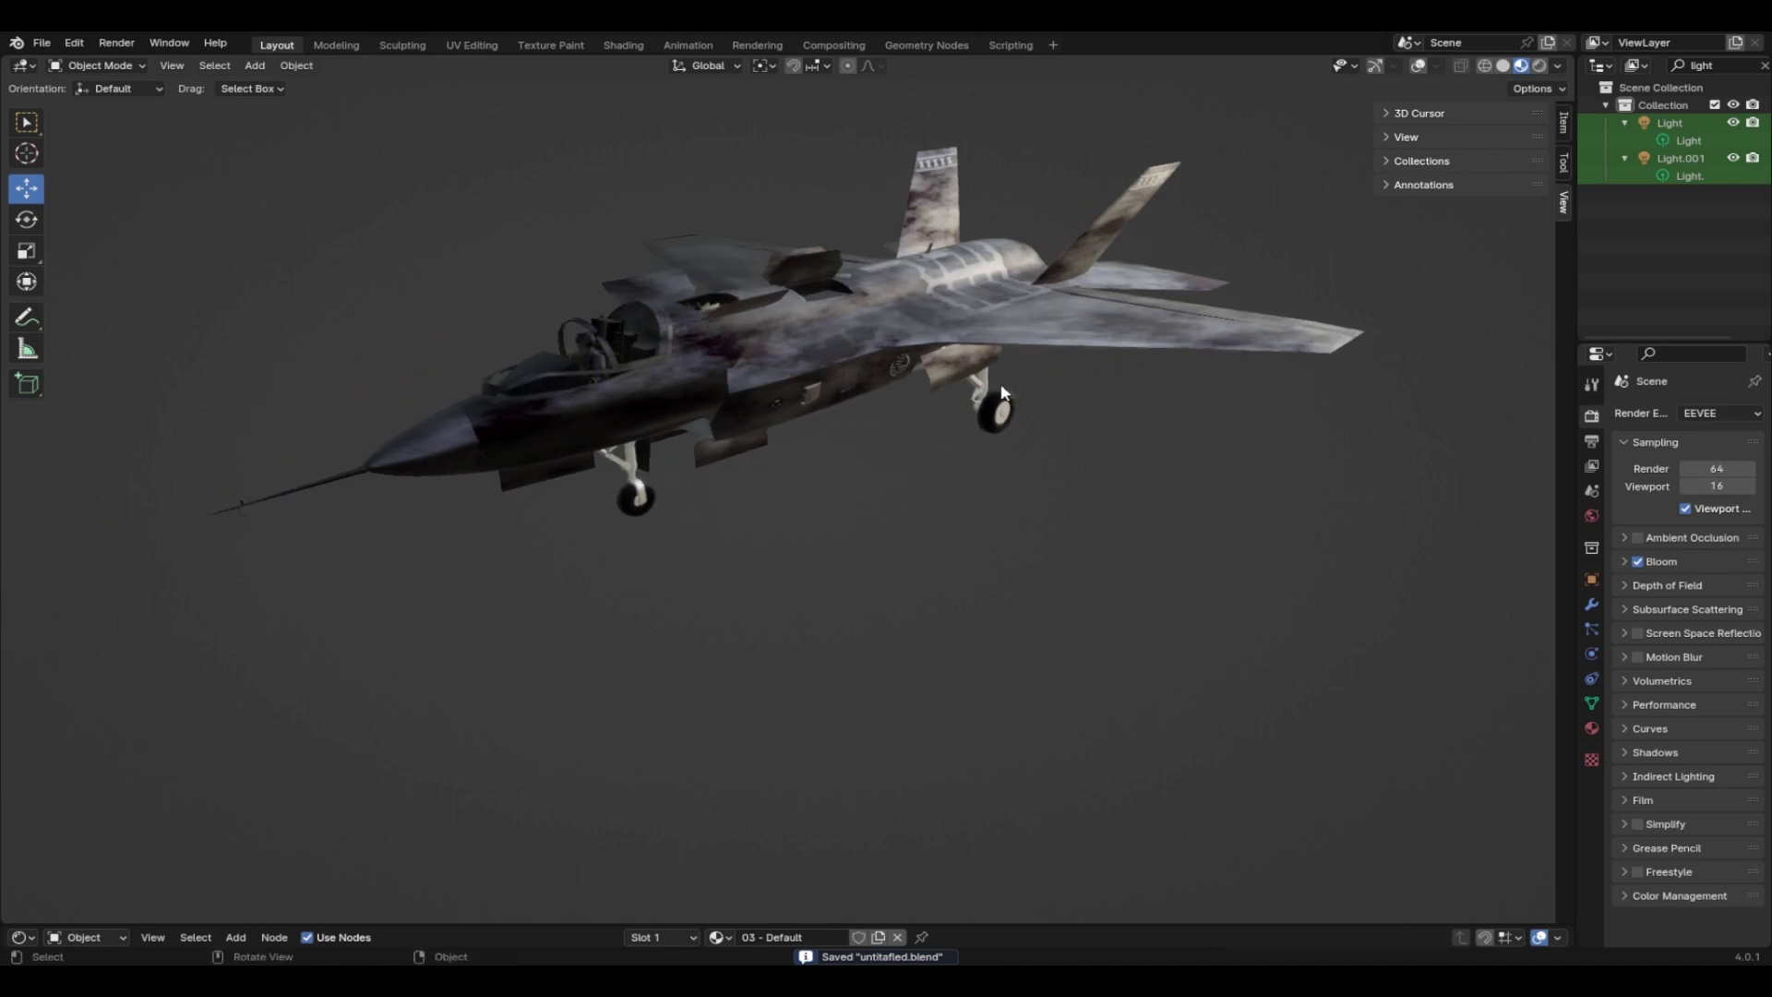
Clear the outliner filter and check the hidden 13572, Circle and Cube objects by briefly toggling their visibility
{"action": "left_click", "coordinate": [1764, 66]}
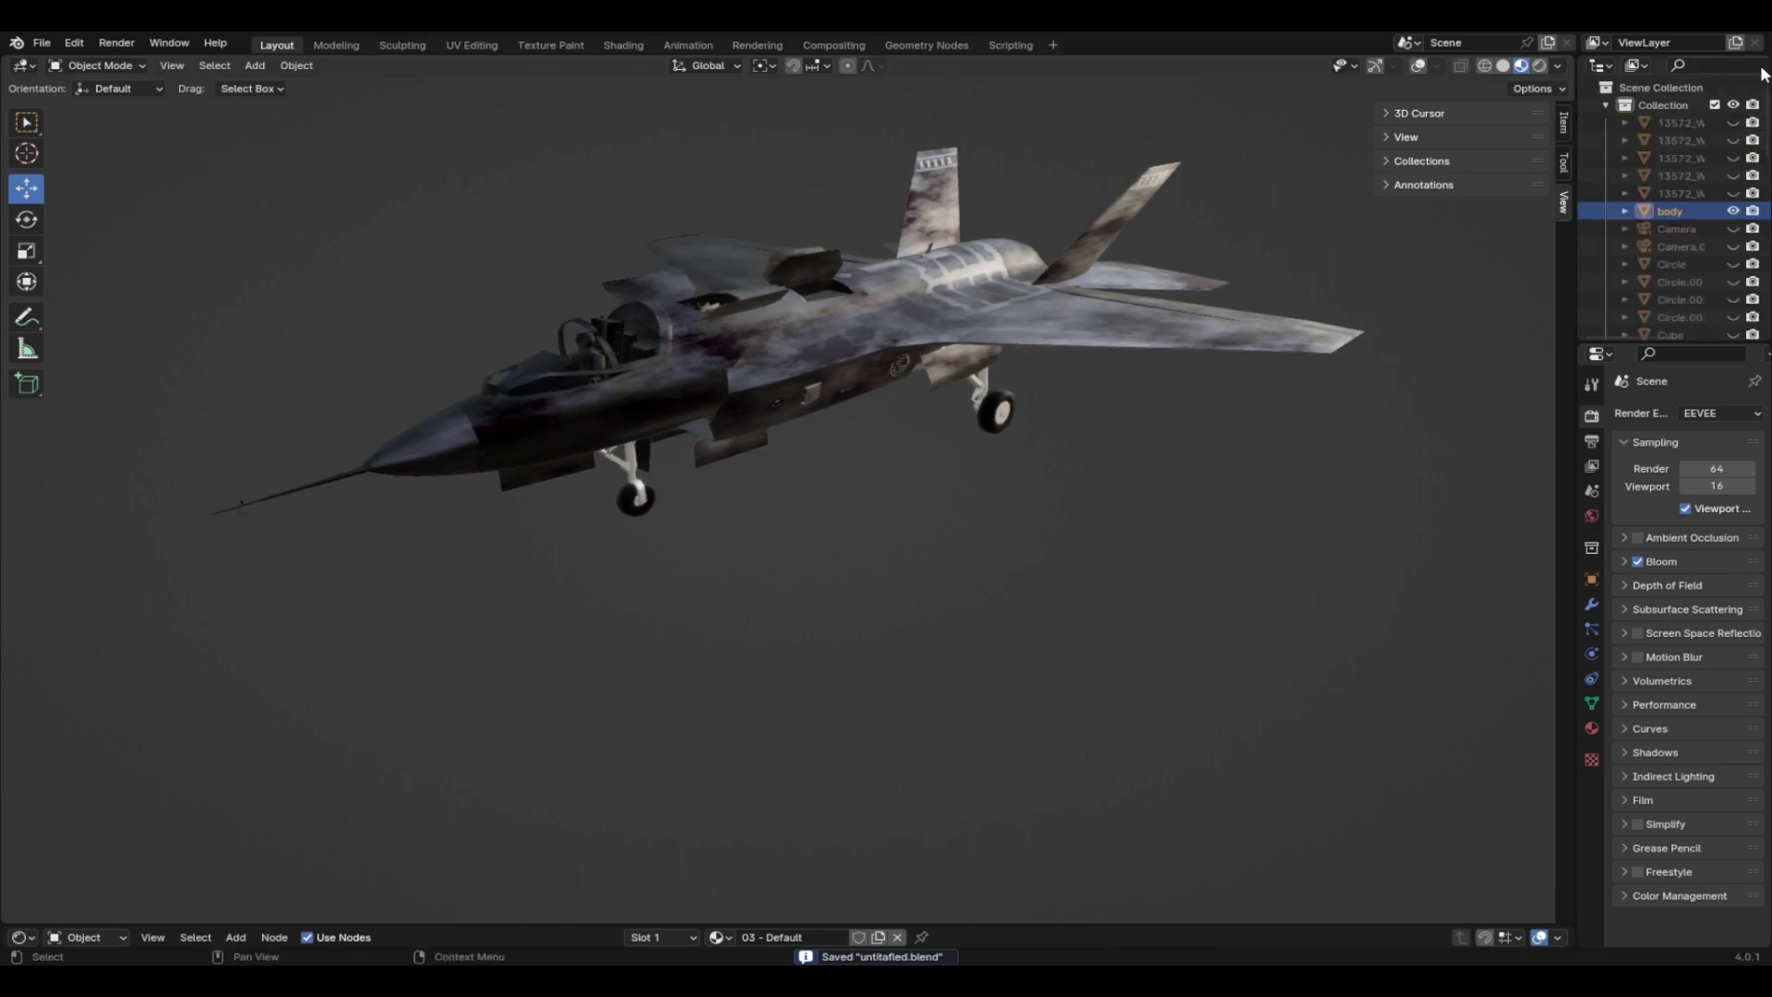
{"action": "left_click", "coordinate": [1734, 265]}
{"action": "left_click", "coordinate": [1733, 265]}
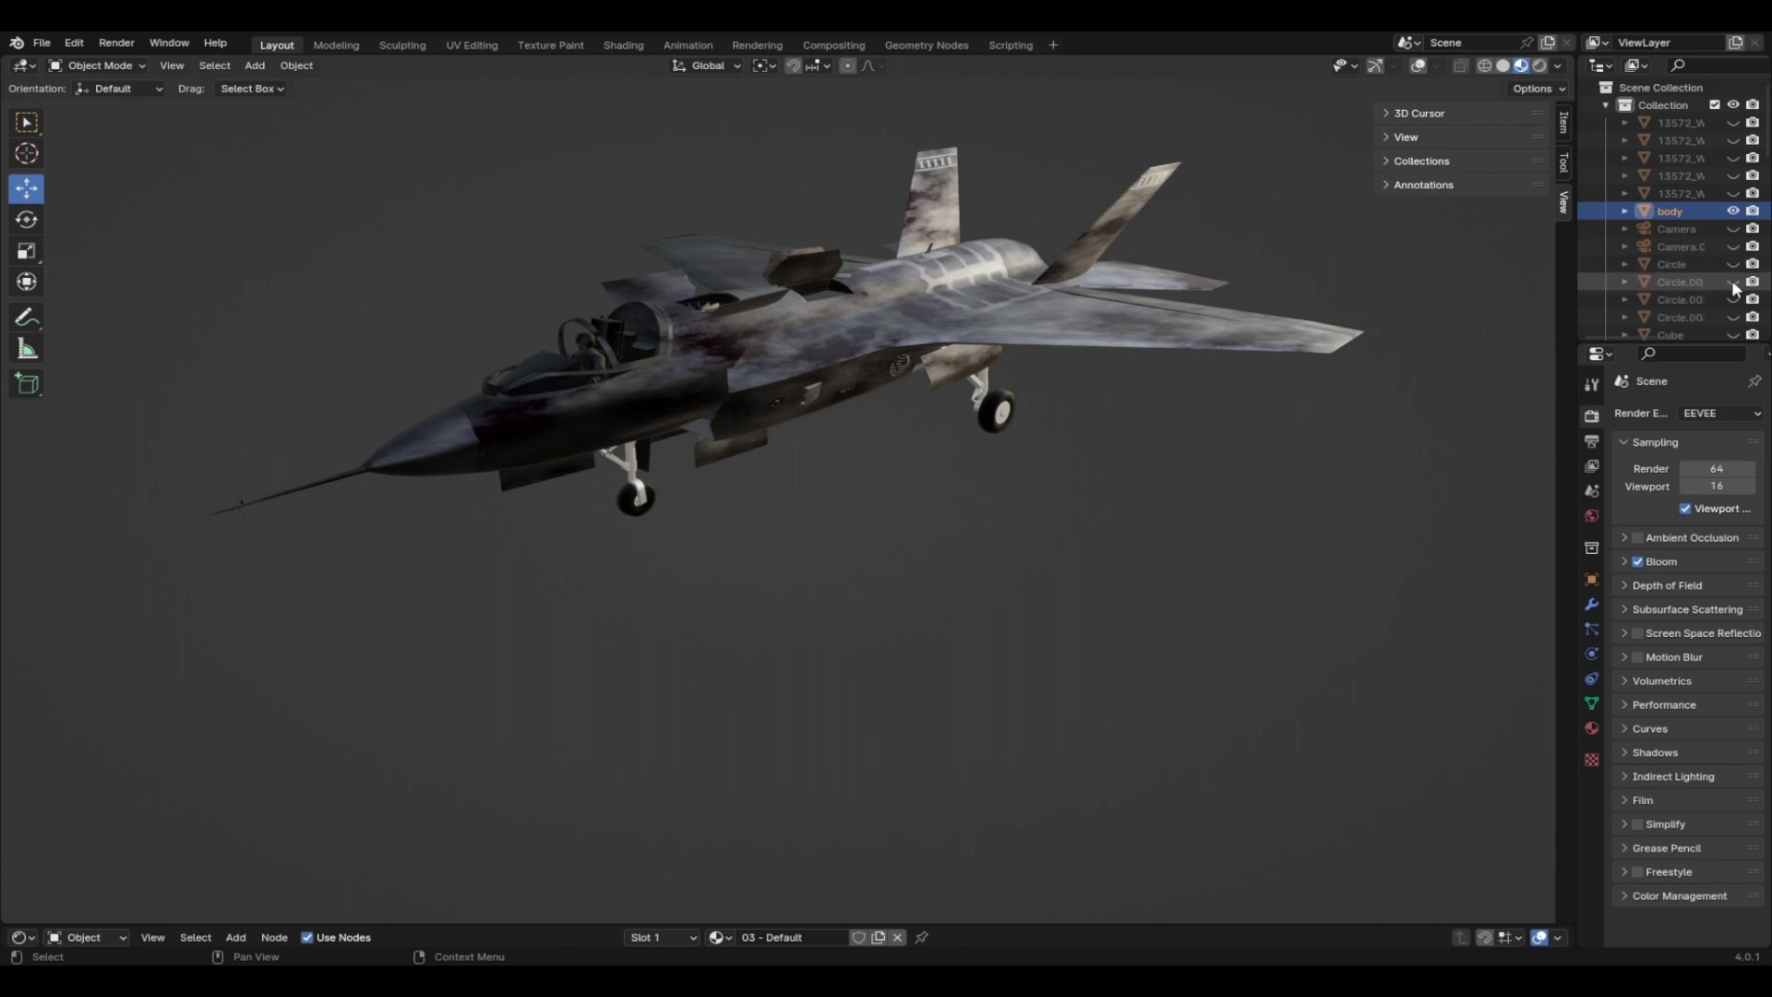
{"action": "left_click", "coordinate": [1733, 283]}
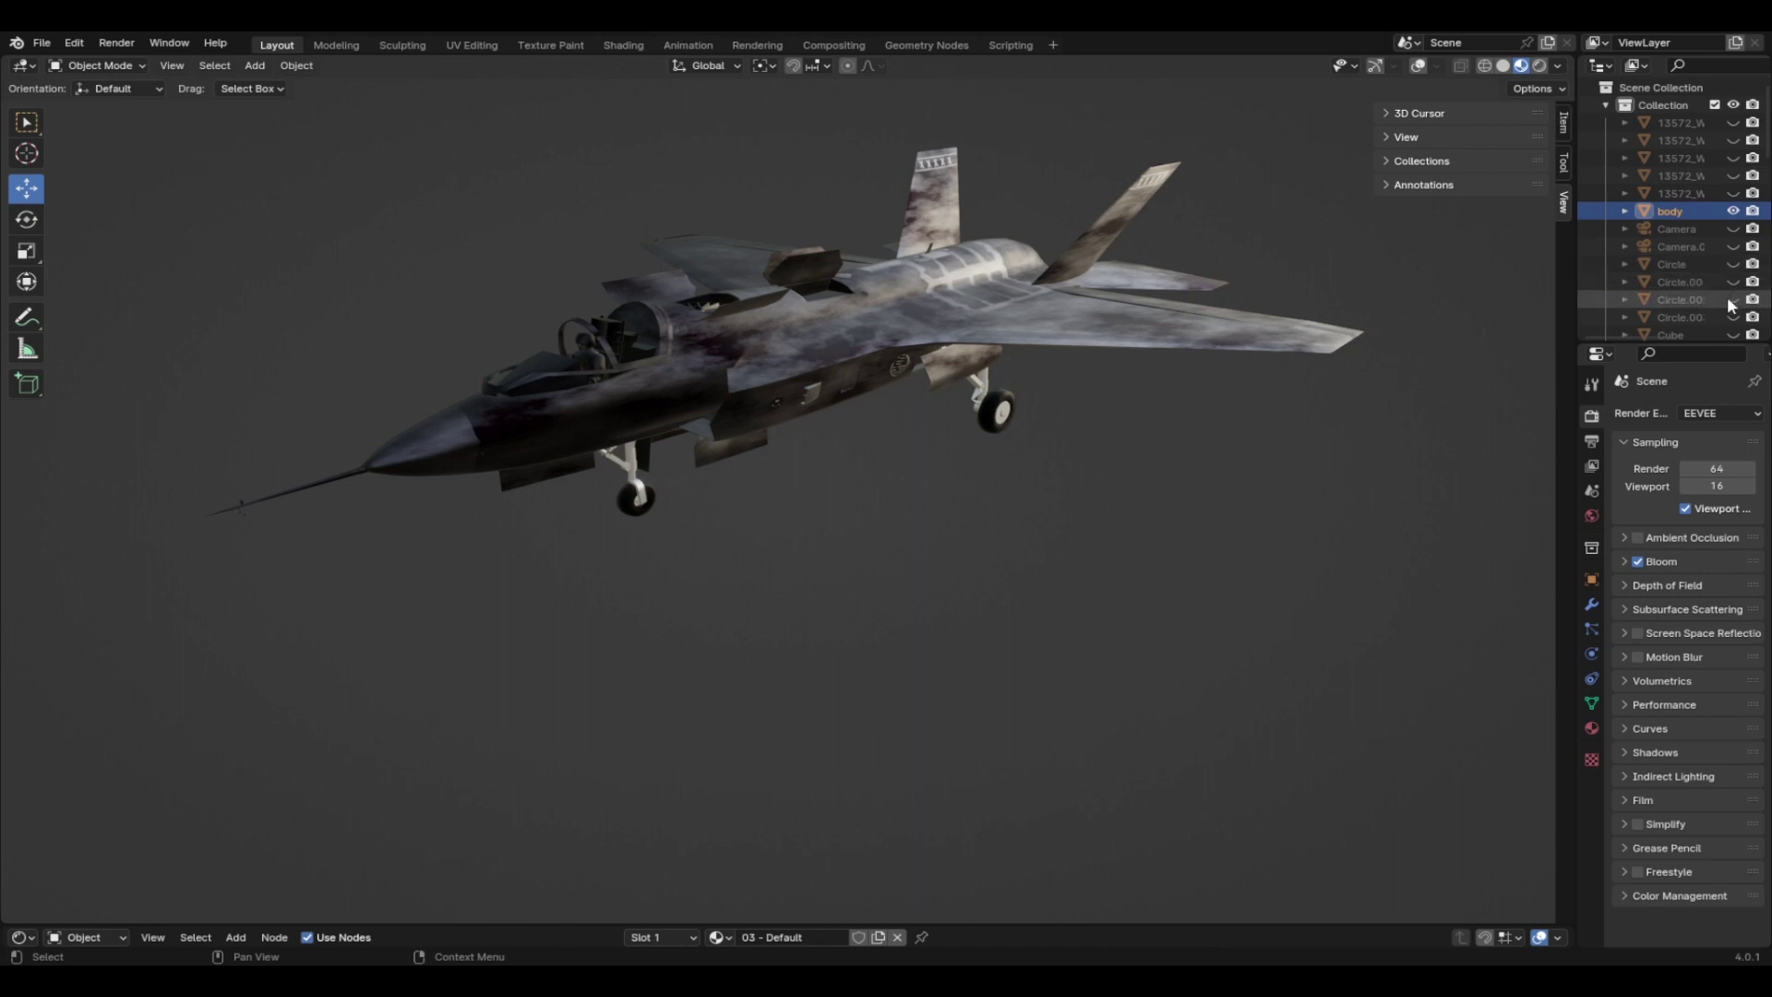
{"action": "left_click", "coordinate": [1734, 193]}
{"action": "left_click", "coordinate": [1734, 193]}
{"action": "scroll", "coordinate": [1722, 257], "scroll_direction": "down", "scroll_amount": 4}
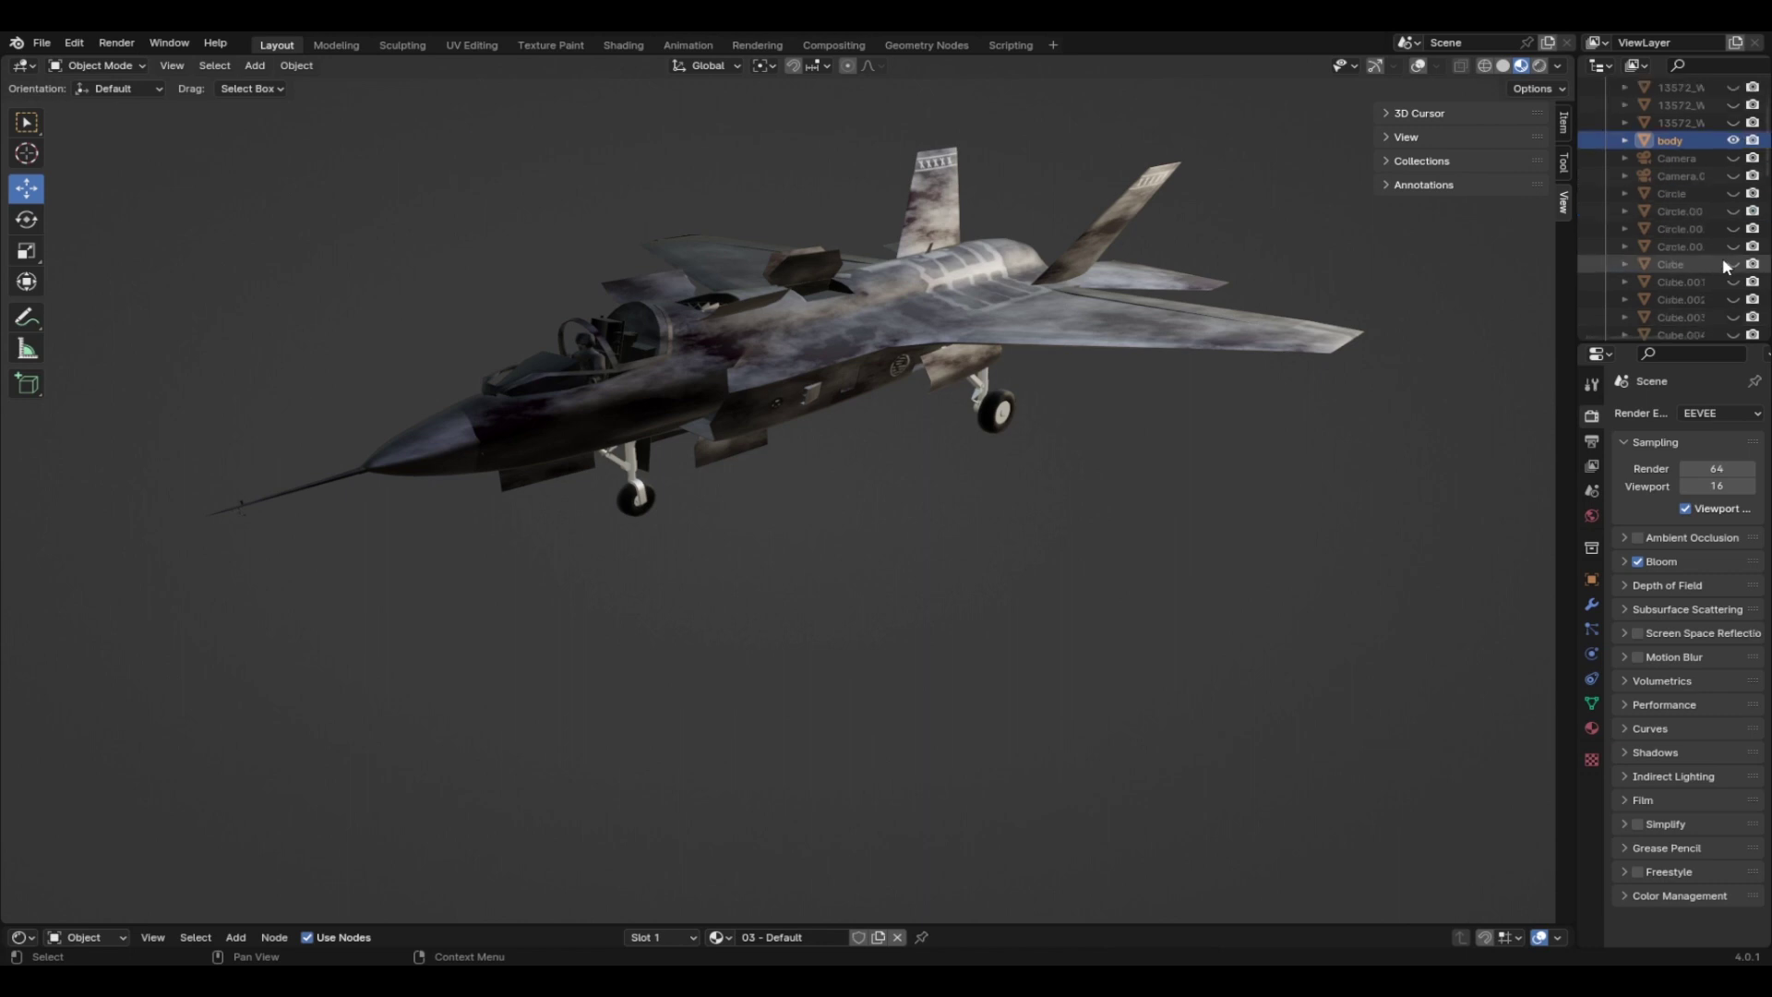
{"action": "left_click", "coordinate": [1733, 262]}
{"action": "left_click", "coordinate": [1732, 262]}
{"action": "left_click", "coordinate": [1732, 263]}
{"action": "left_click", "coordinate": [1733, 264]}
{"action": "left_click", "coordinate": [1735, 250]}
{"action": "left_click", "coordinate": [1734, 246]}
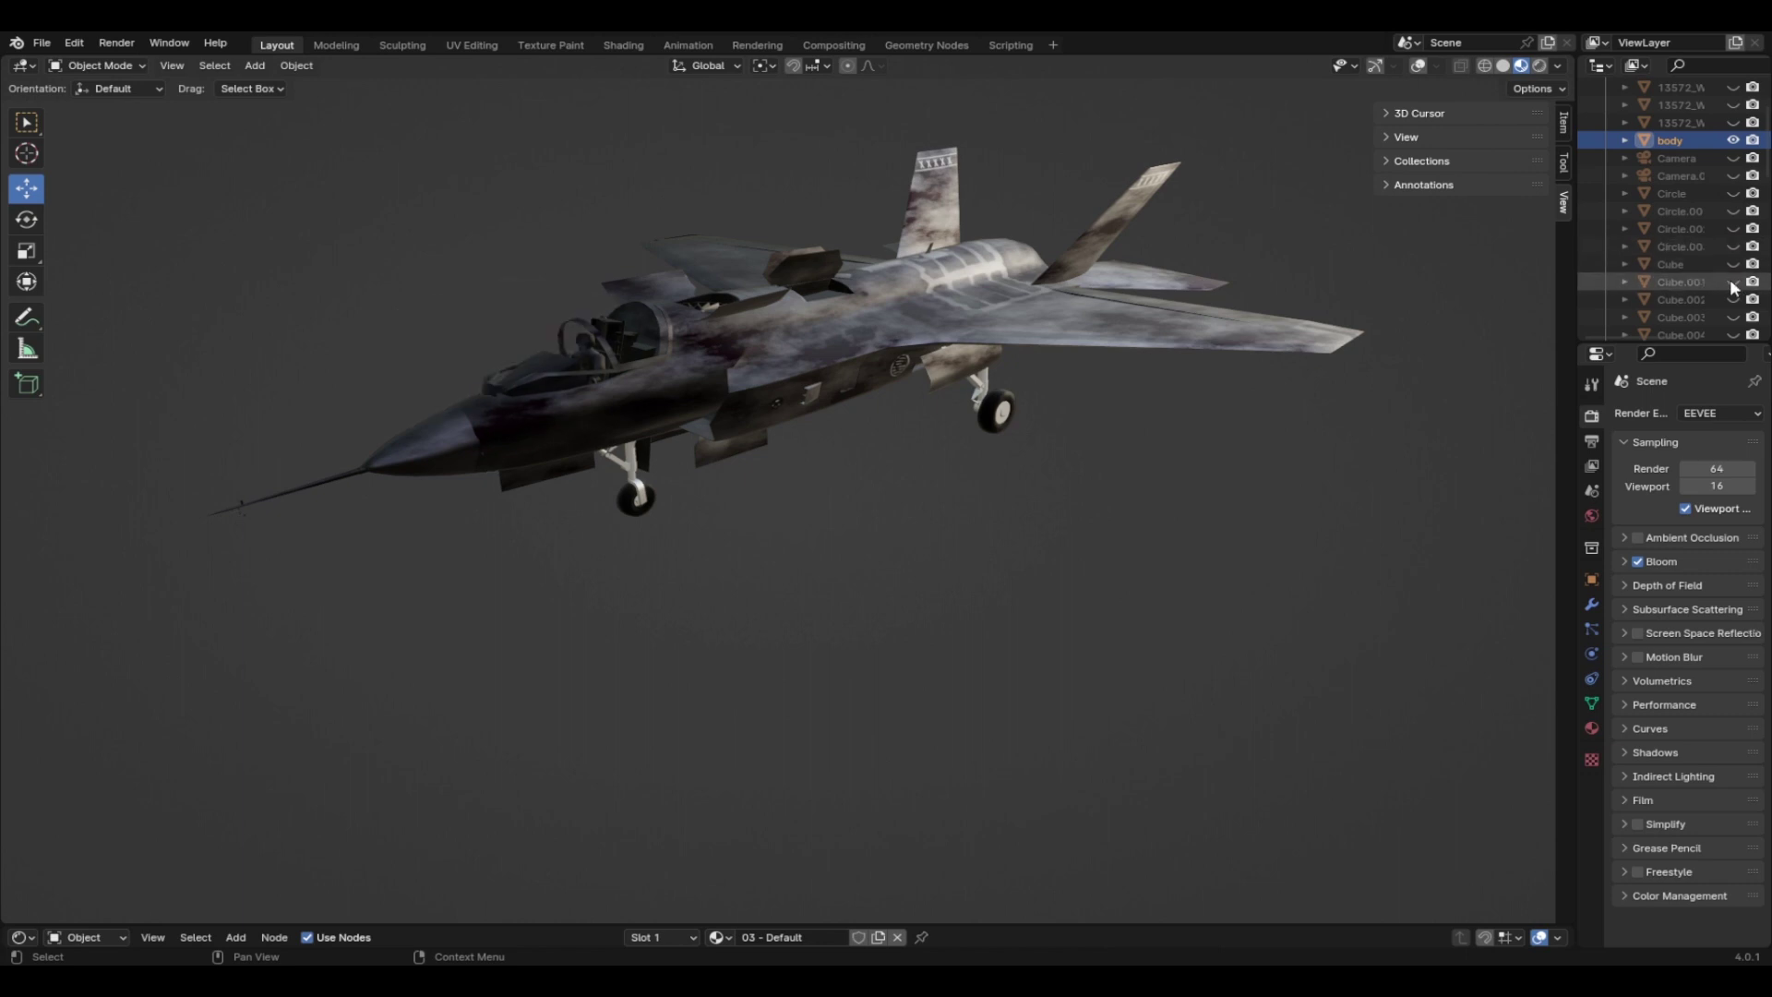
{"action": "left_click", "coordinate": [1733, 282]}
{"action": "left_click", "coordinate": [1732, 281]}
Check the hidden Plane and pCylinder objects further down the outliner by briefly toggling their visibility
{"action": "scroll", "coordinate": [1704, 307], "scroll_direction": "down", "scroll_amount": 10}
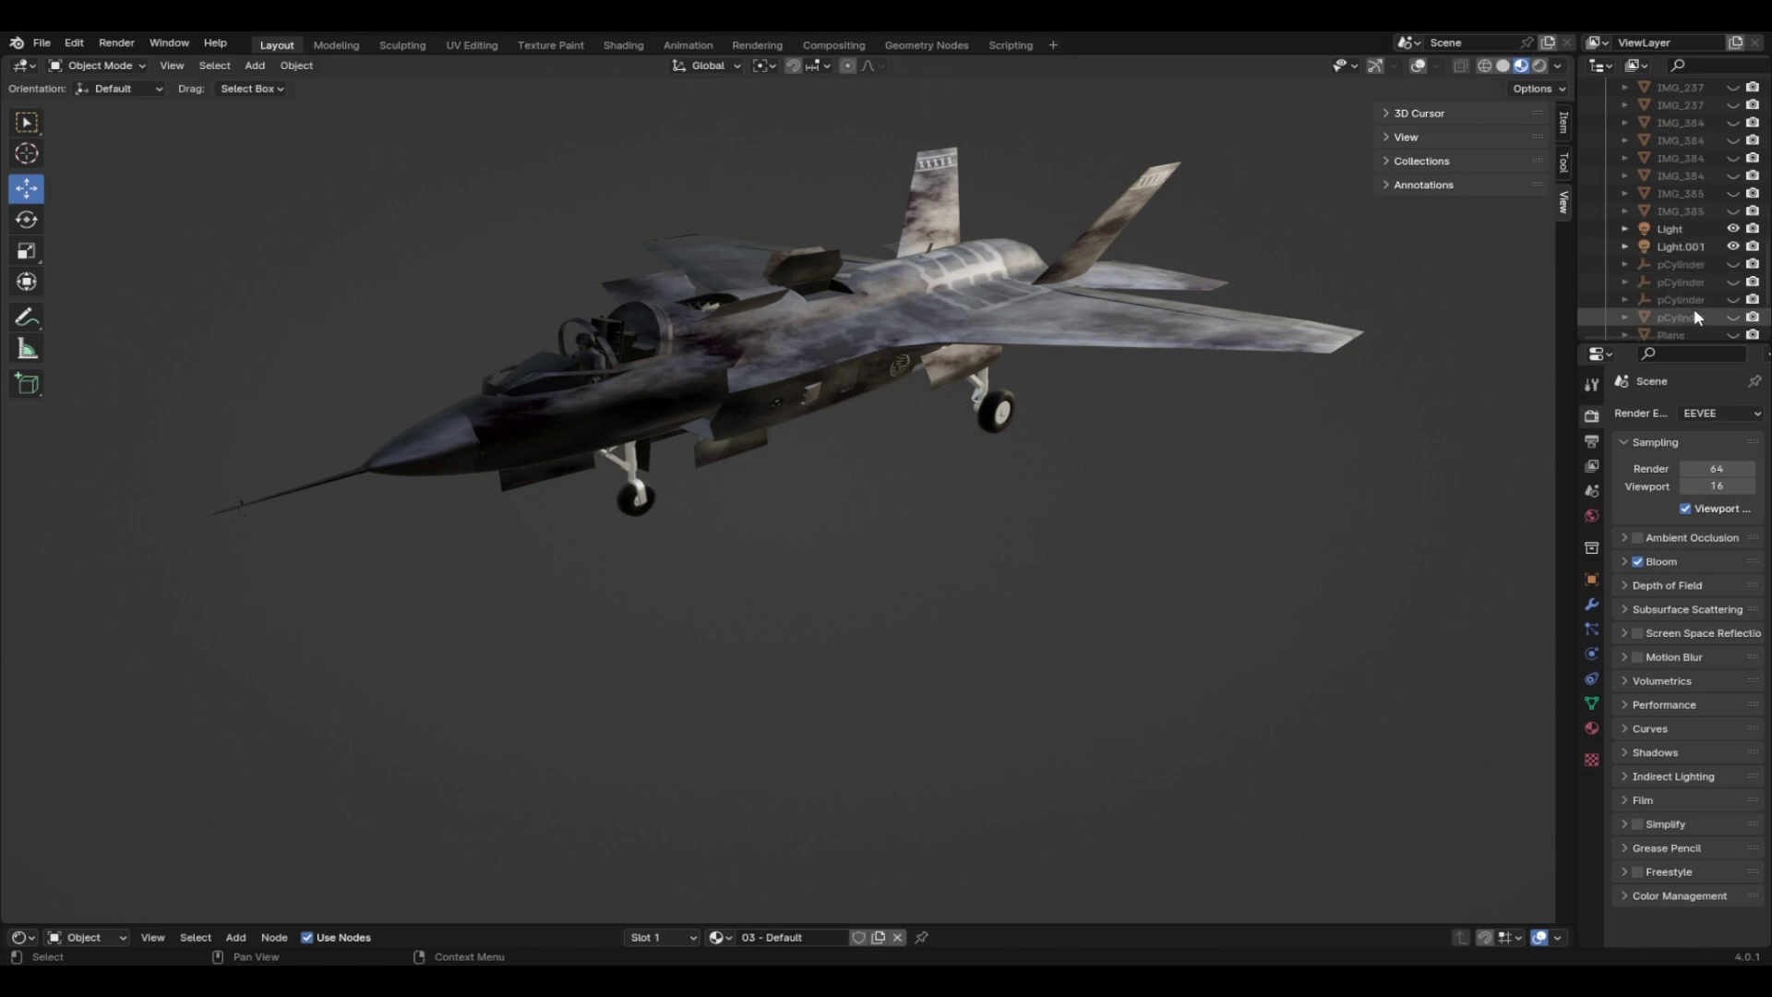
{"action": "scroll", "coordinate": [1693, 308], "scroll_direction": "down", "scroll_amount": 5}
{"action": "left_click", "coordinate": [1734, 288]}
{"action": "left_click", "coordinate": [1735, 288]}
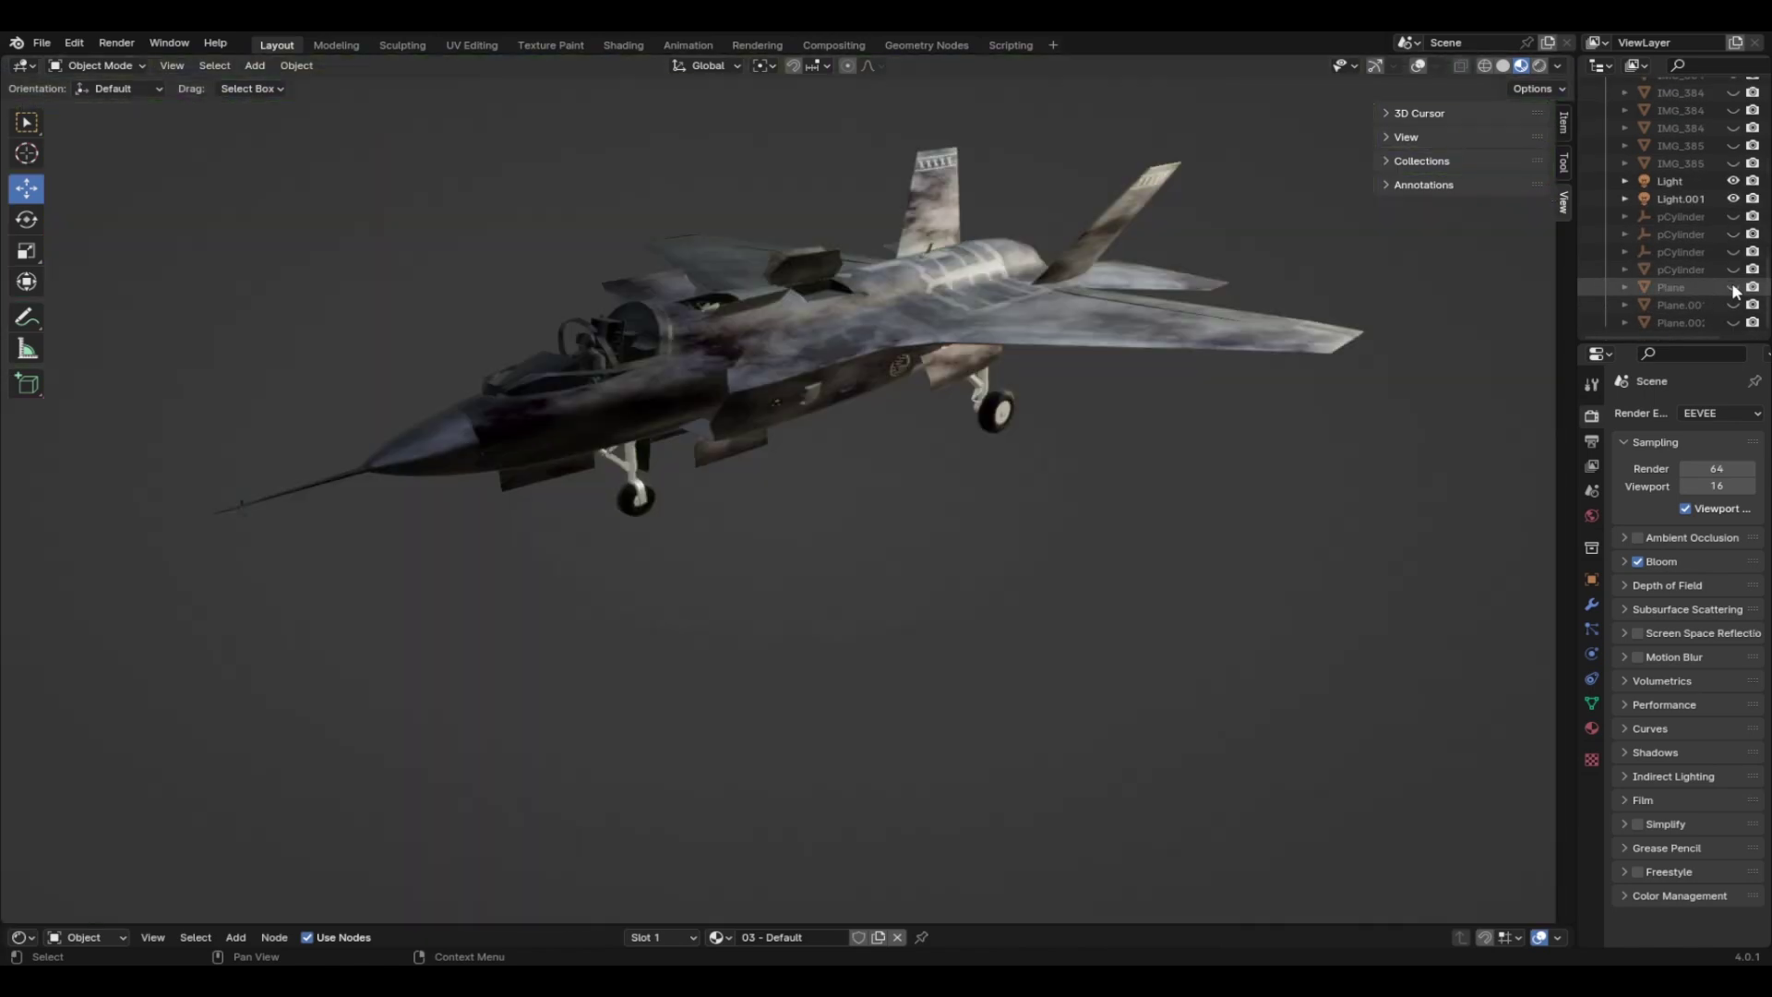
{"action": "left_click", "coordinate": [1733, 254]}
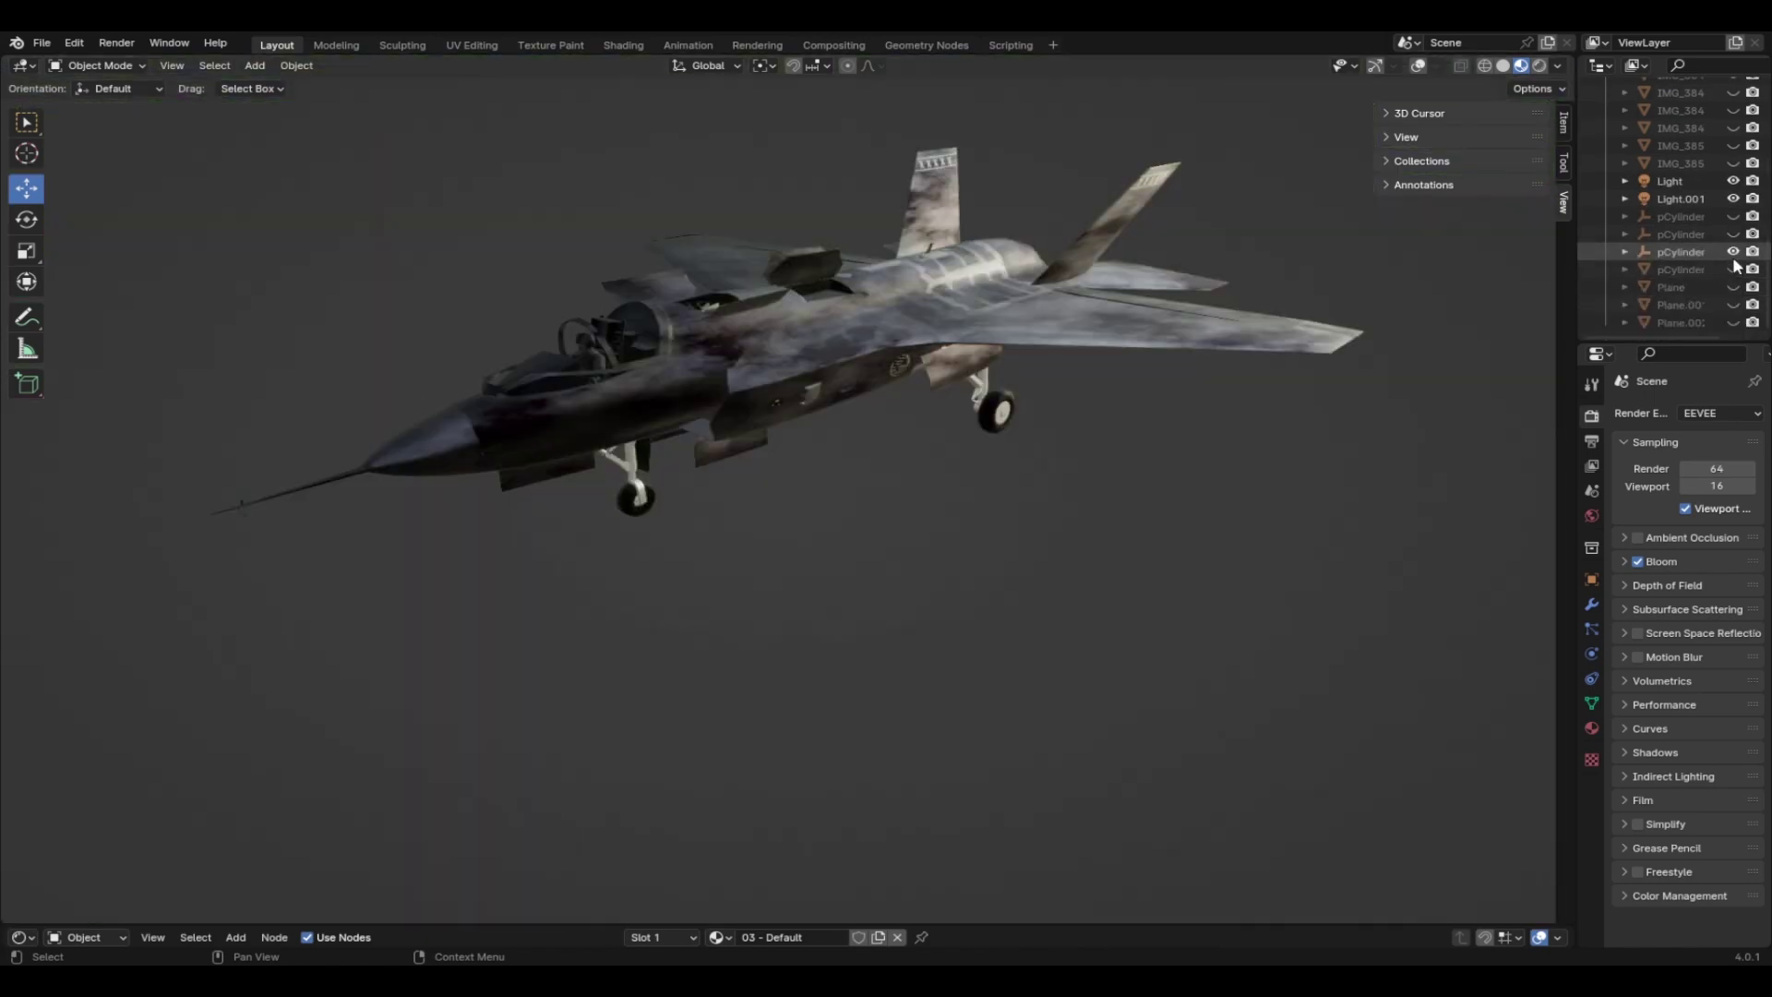
{"action": "left_click", "coordinate": [1733, 234]}
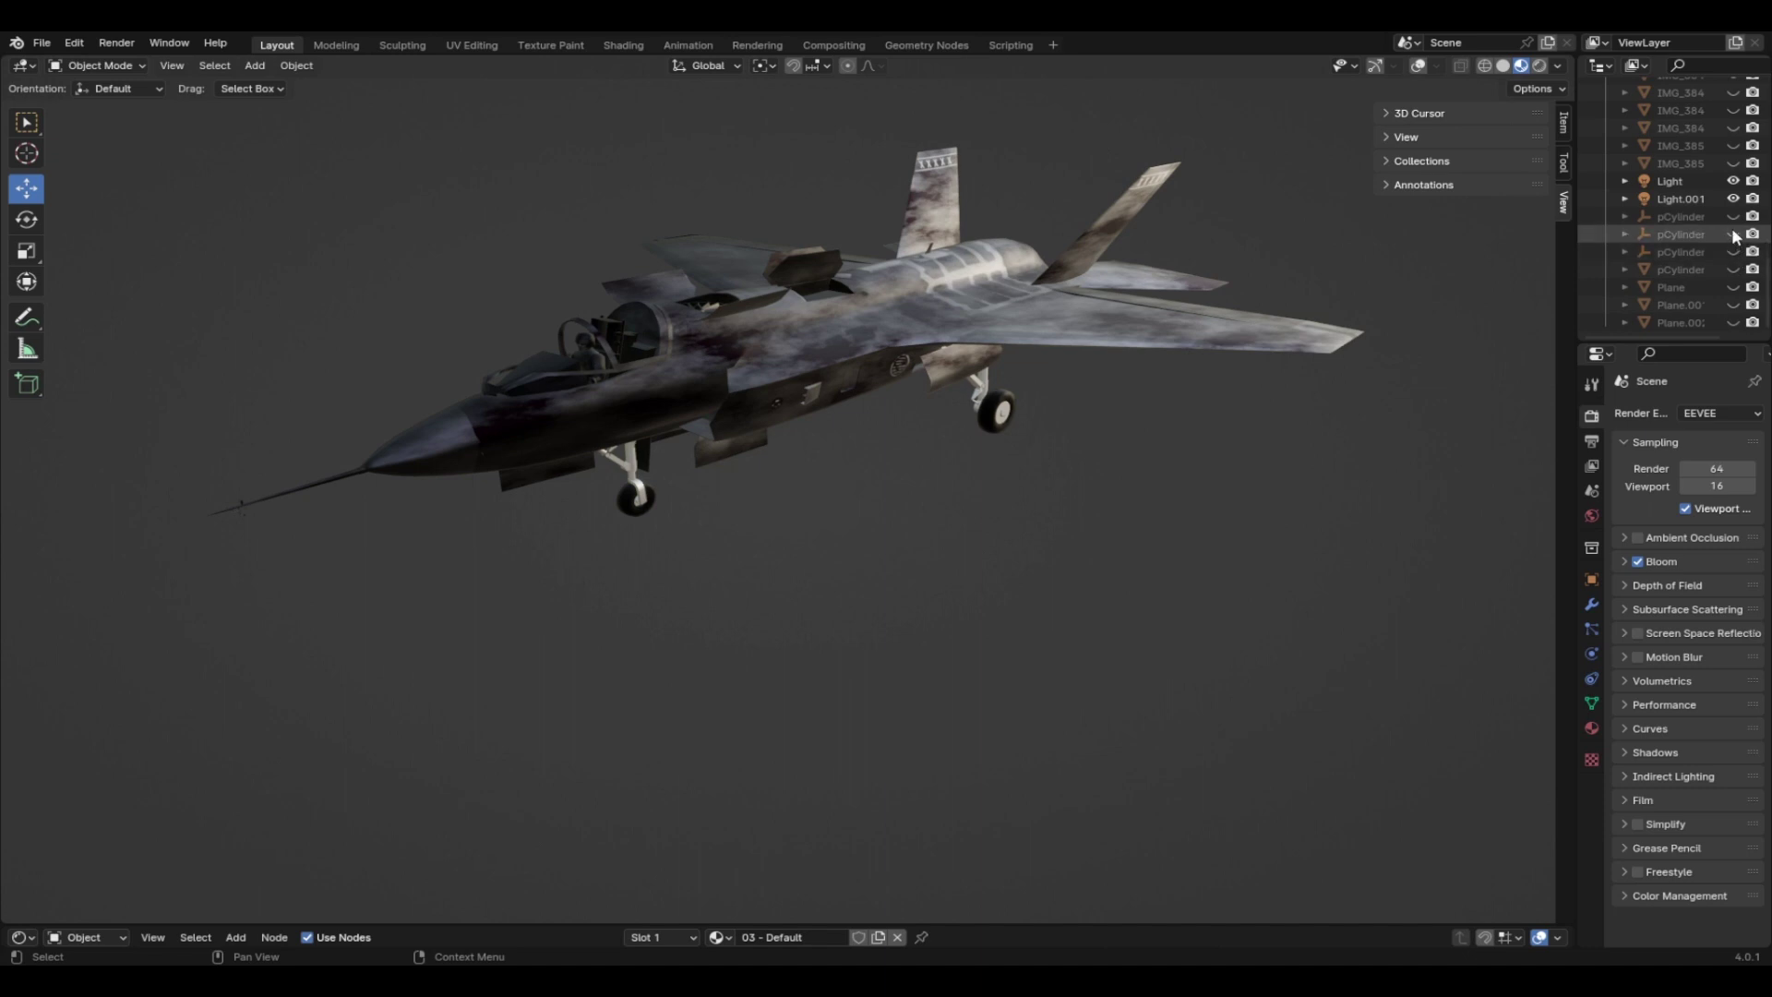
{"action": "left_click", "coordinate": [1733, 217]}
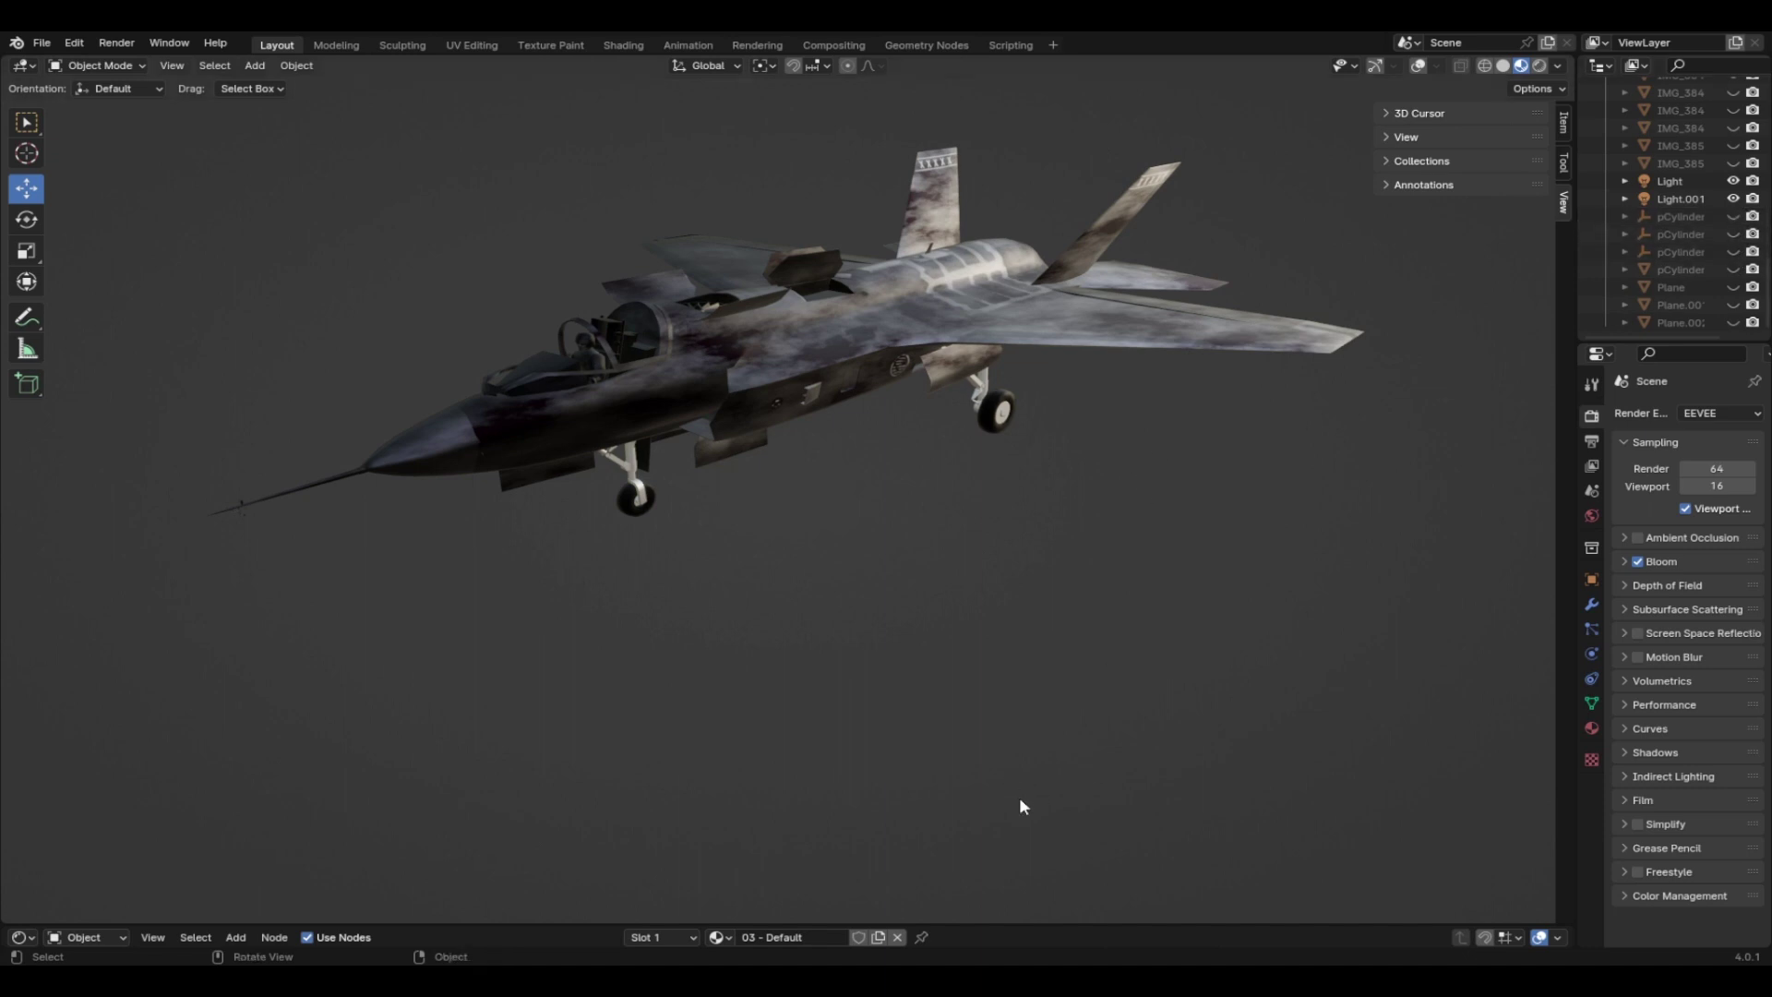
Enlarge the shader editor and link the Gamma node's Color output directly to the Principled BSDF's Base Color, bypassing both Overlay nodes
{"action": "left_click_drag", "start_coordinate": [929, 923], "coordinate": [932, 505]}
{"action": "scroll", "coordinate": [882, 812], "scroll_direction": "down", "scroll_amount": 2}
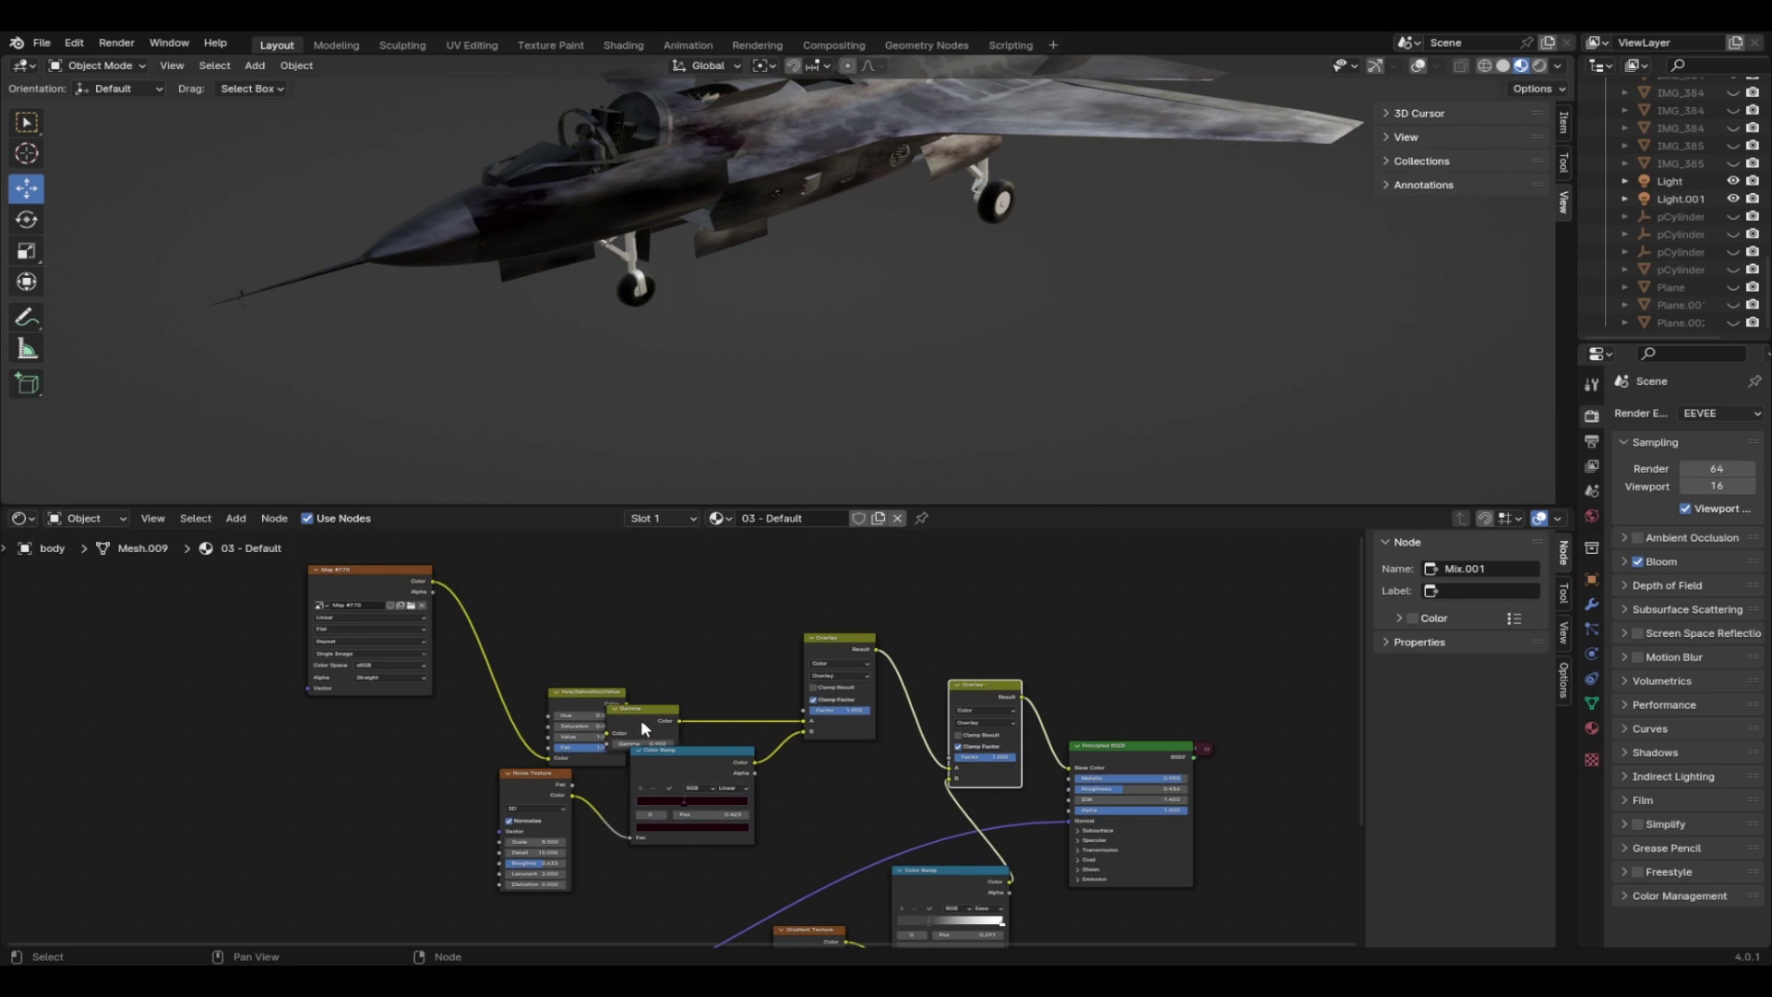
{"action": "left_click_drag", "start_coordinate": [683, 727], "coordinate": [1072, 768]}
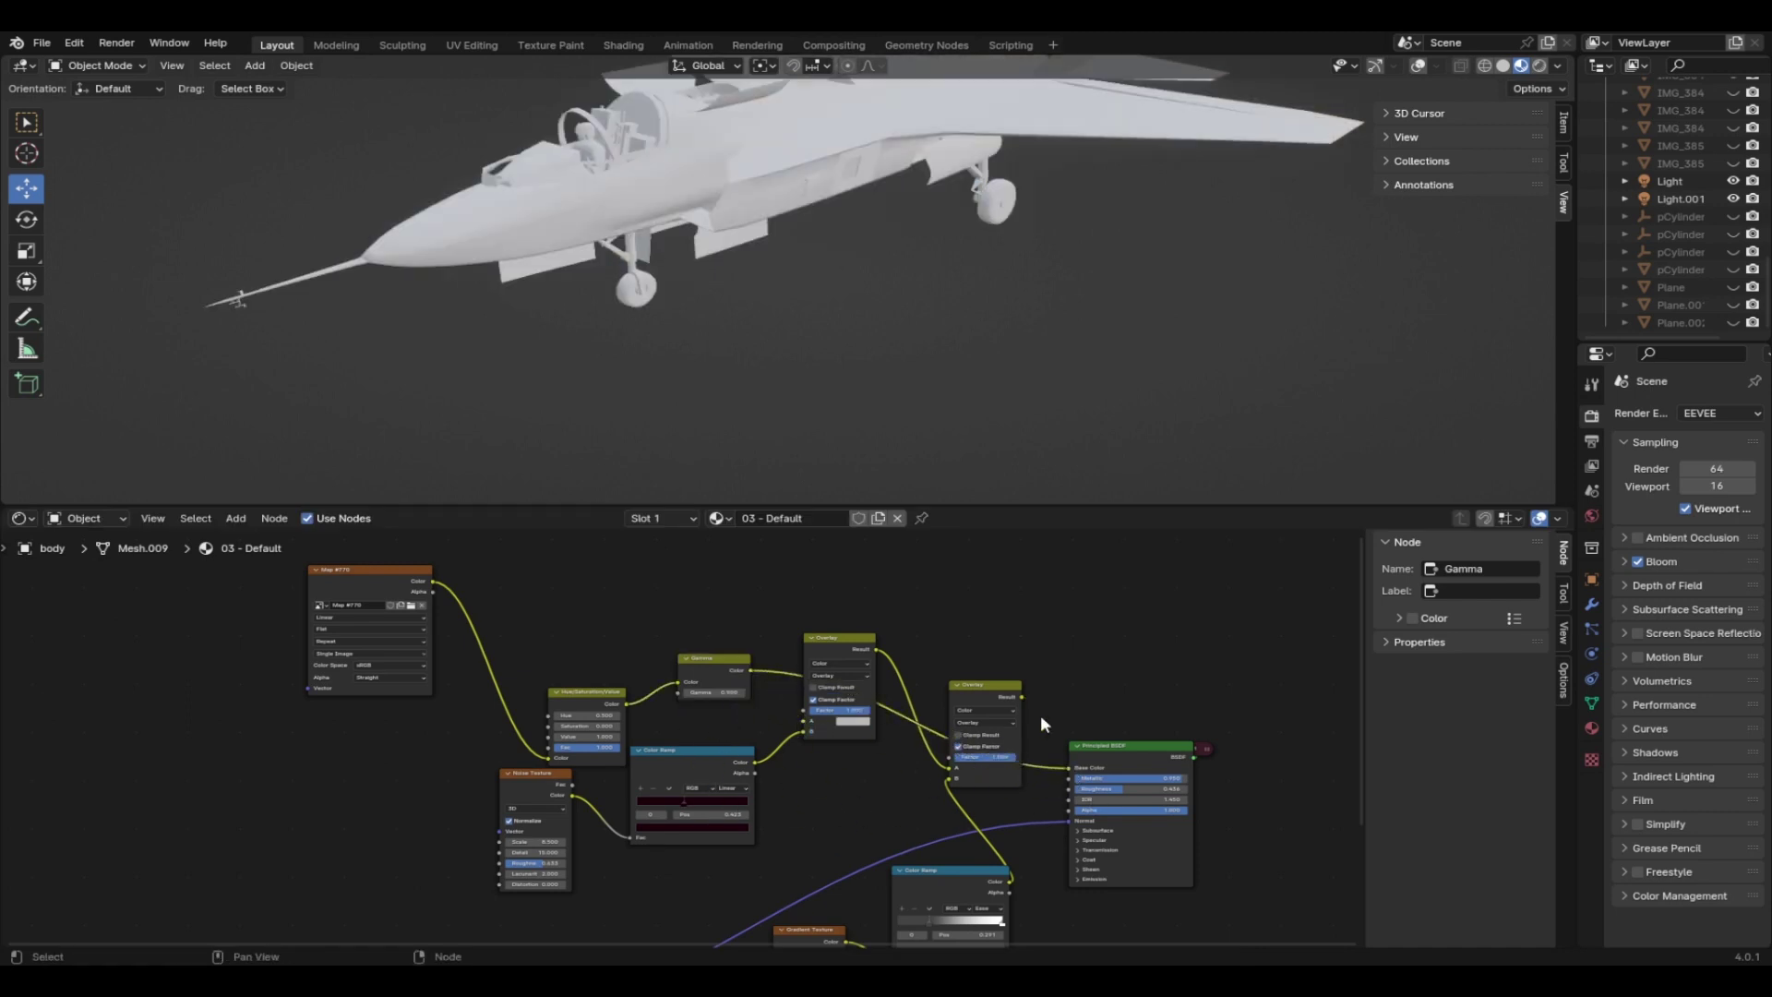
{"action": "middle_click_drag", "start_coordinate": [1078, 412], "coordinate": [1089, 490]}
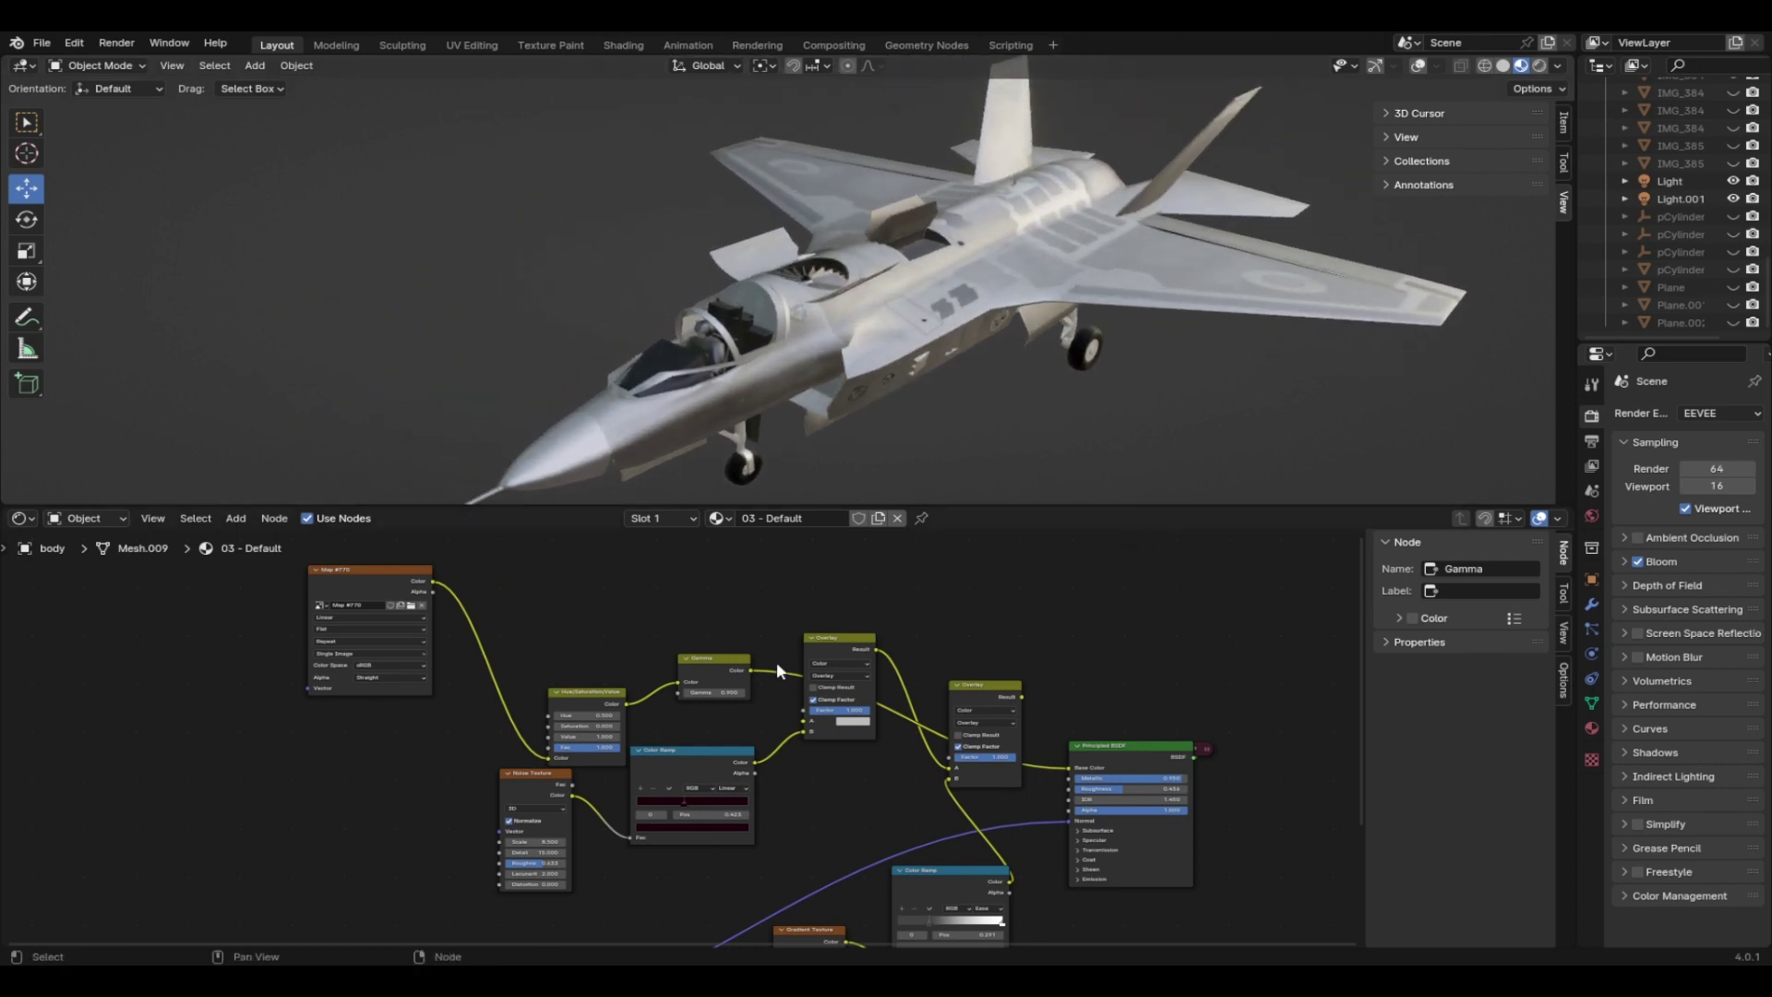
{"action": "left_click_drag", "start_coordinate": [712, 664], "coordinate": [717, 635]}
Check the jet in rendered viewport shading, return to Material Preview, and save the file
{"action": "middle_click_drag", "start_coordinate": [1209, 347], "coordinate": [1327, 190]}
{"action": "left_click", "coordinate": [1539, 66]}
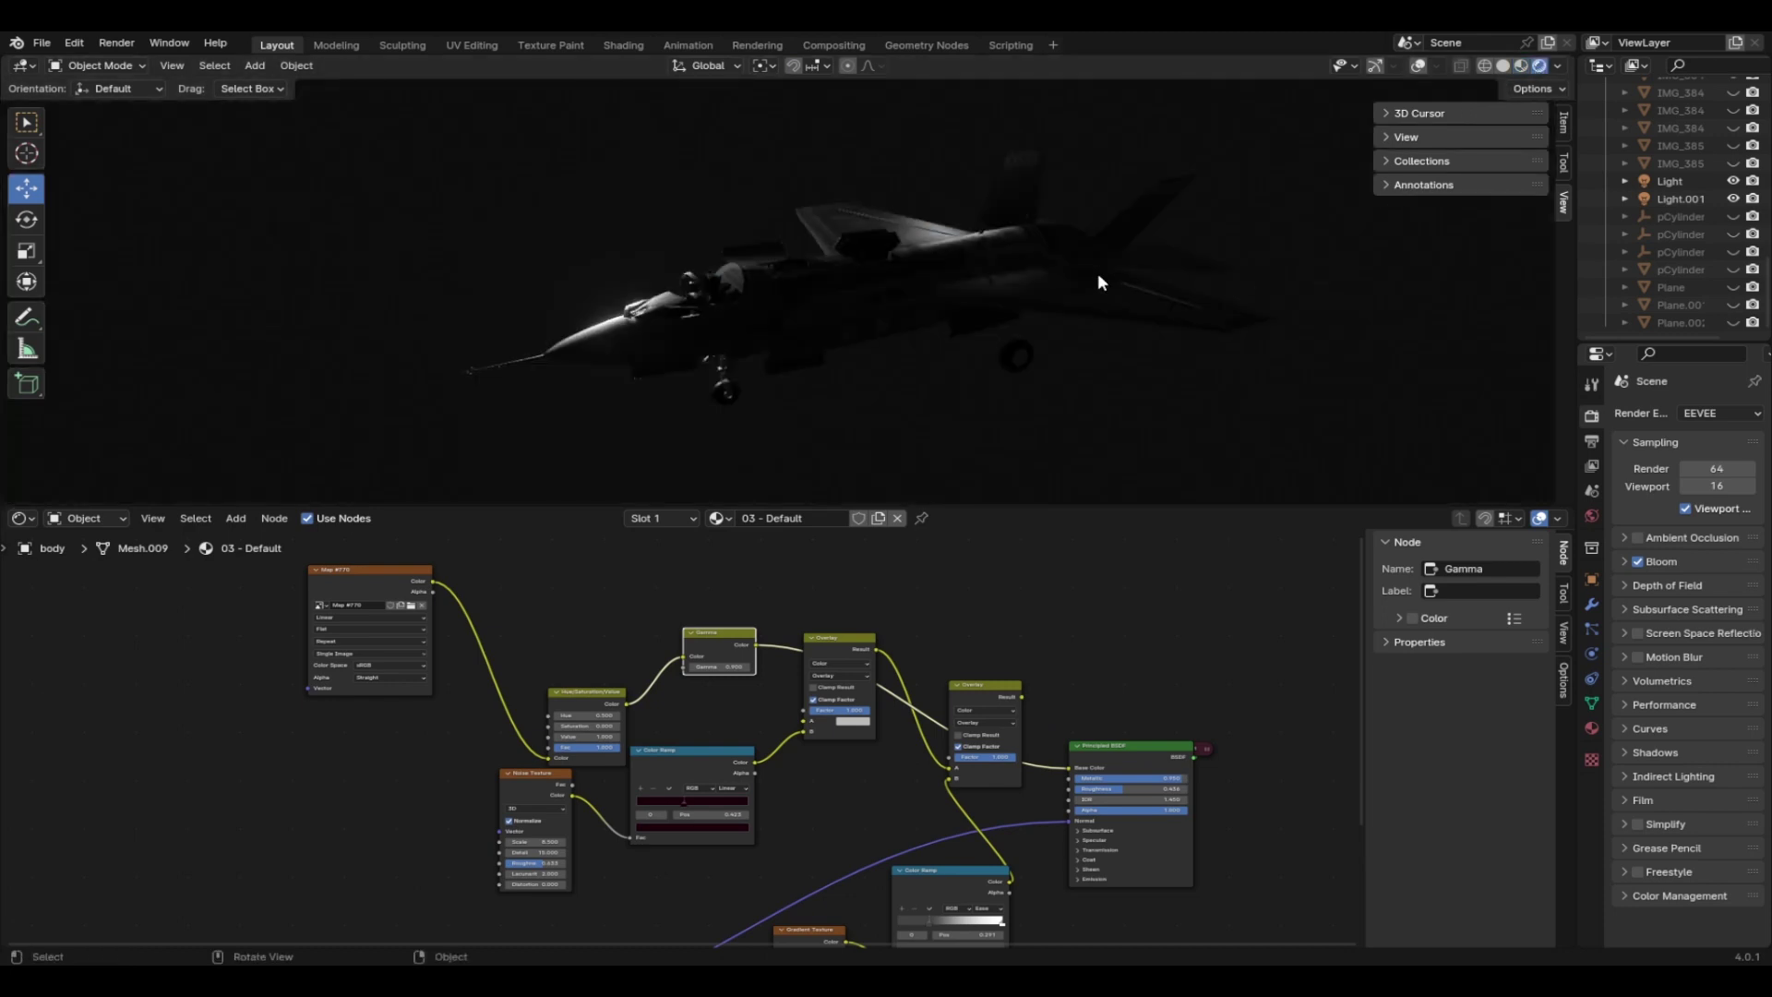
{"action": "left_click", "coordinate": [1521, 67]}
{"action": "mouse_move", "coordinate": [1226, 211]}
{"action": "middle_mouse_down"}
{"action": "mouse_move", "coordinate": [1232, 407]}
{"action": "mouse_move", "coordinate": [1018, 340]}
{"action": "mouse_move", "coordinate": [983, 164]}
{"action": "middle_mouse_up"}
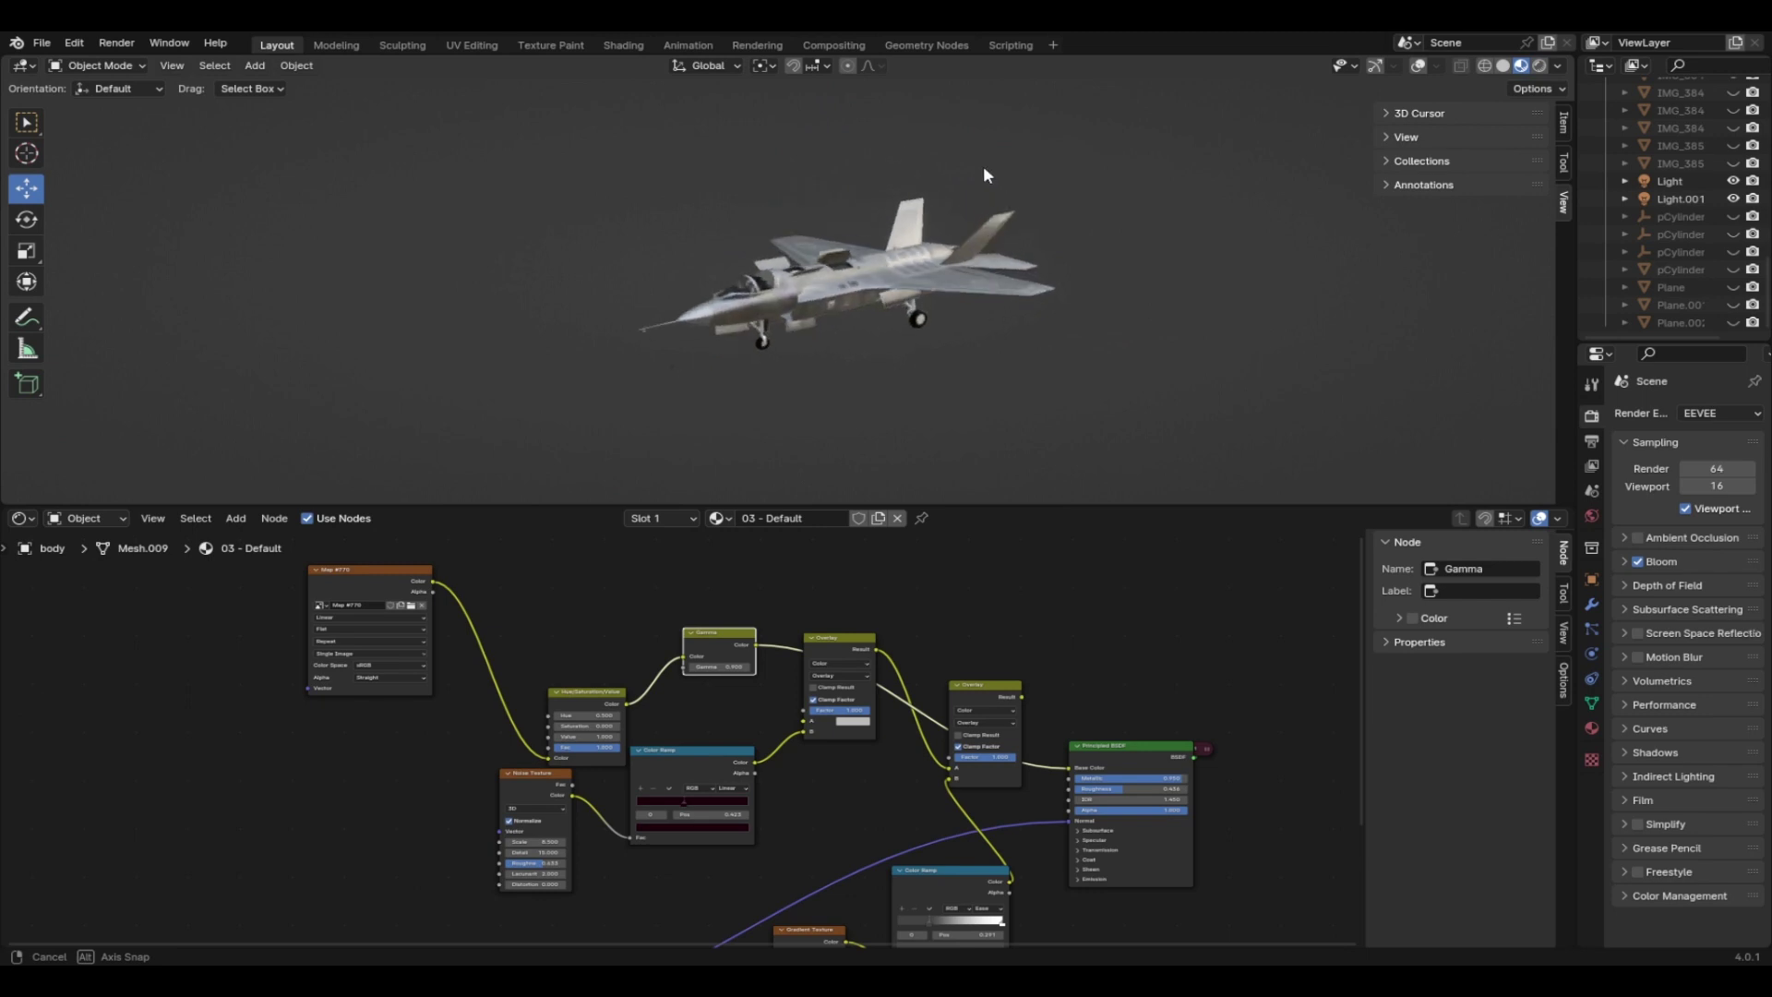
{"action": "key", "text": "ctrl+s"}
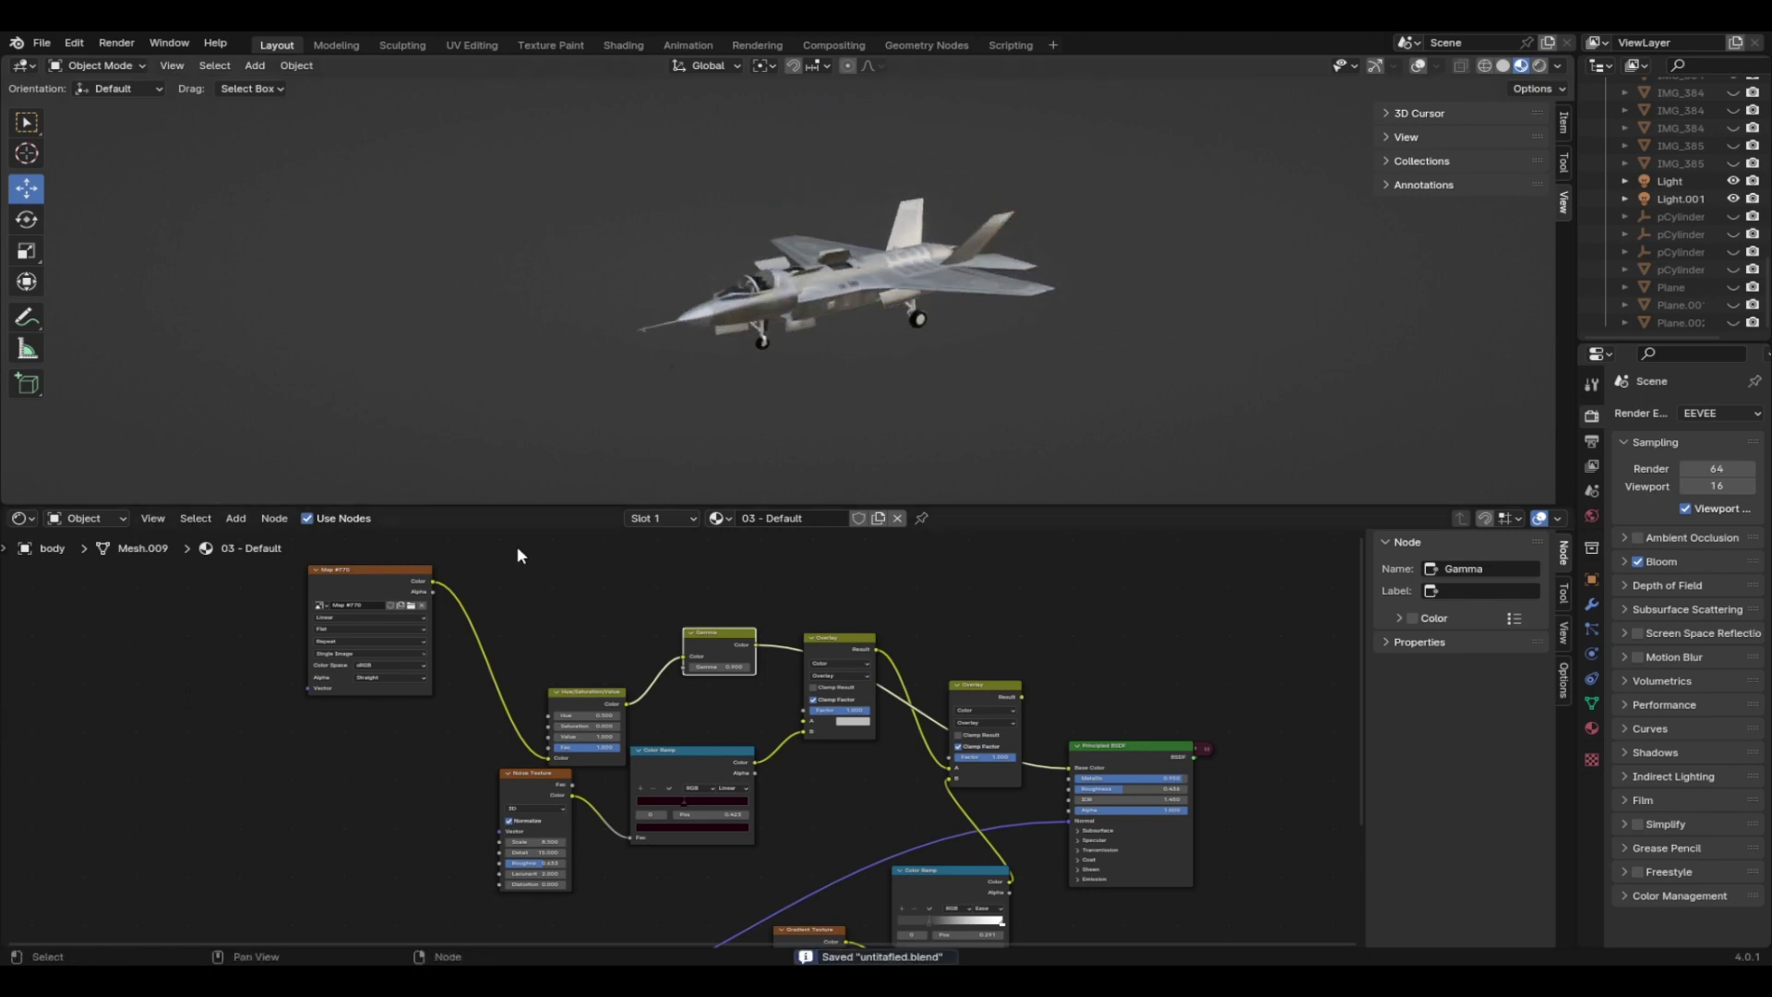
Increase the Gamma node's value to darken the jet's texture, and inspect the jet from all around in an enlarged viewport
{"action": "middle_click_drag", "start_coordinate": [1141, 382], "coordinate": [1015, 443]}
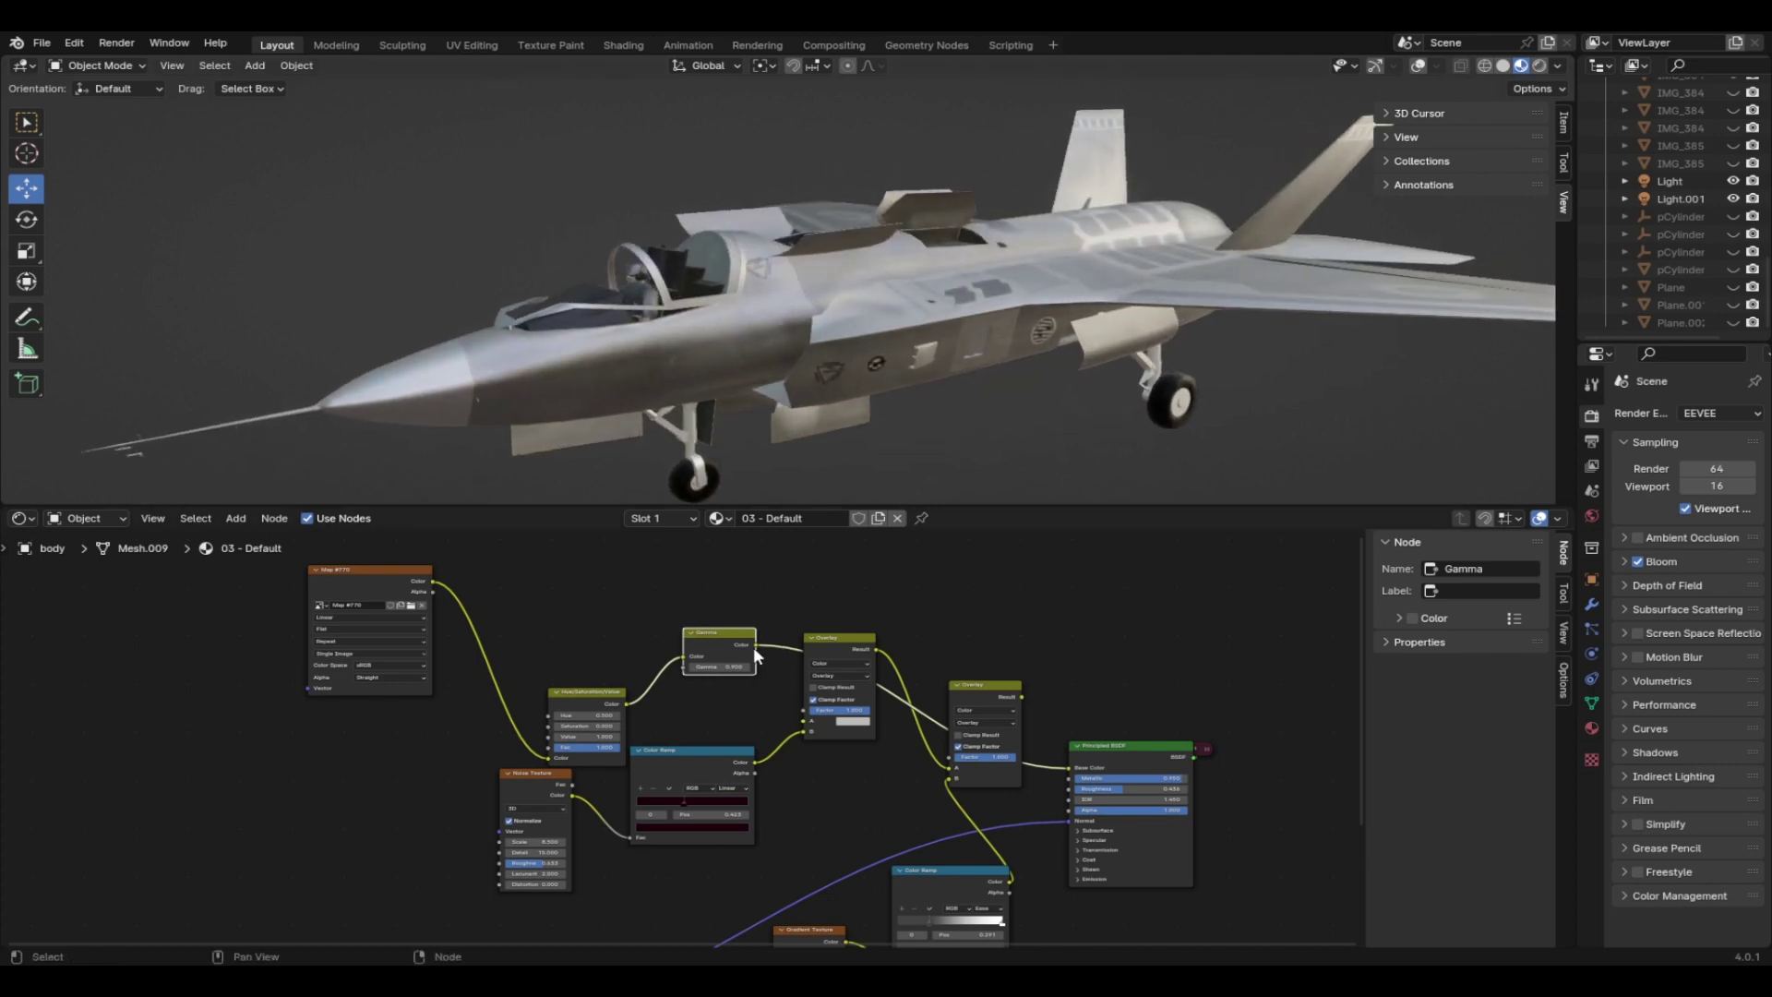
{"action": "mouse_move", "coordinate": [711, 666]}
{"action": "left_mouse_down"}
{"action": "mouse_move", "coordinate": [692, 667]}
{"action": "mouse_move", "coordinate": [715, 666]}
{"action": "left_mouse_up"}
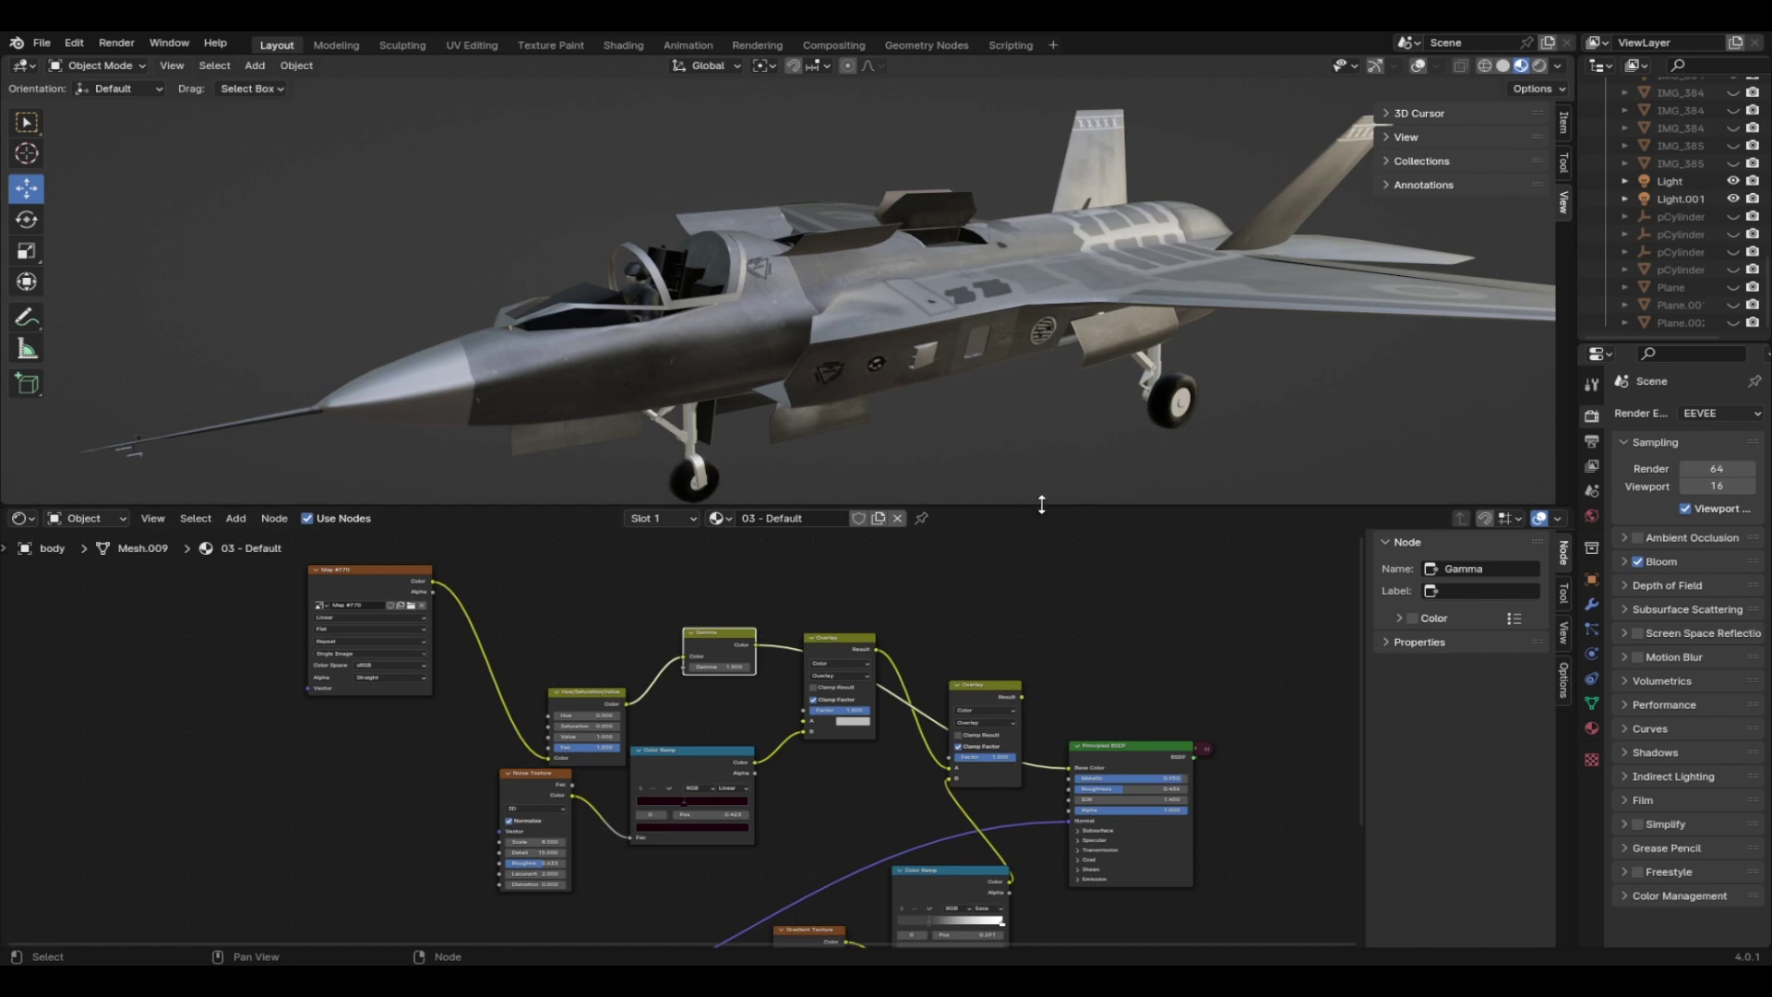
{"action": "left_click_drag", "start_coordinate": [1041, 507], "coordinate": [1041, 926]}
{"action": "scroll", "coordinate": [1017, 523], "scroll_direction": "down", "scroll_amount": 2}
{"action": "middle_click_drag", "start_coordinate": [1016, 522], "coordinate": [1093, 664]}
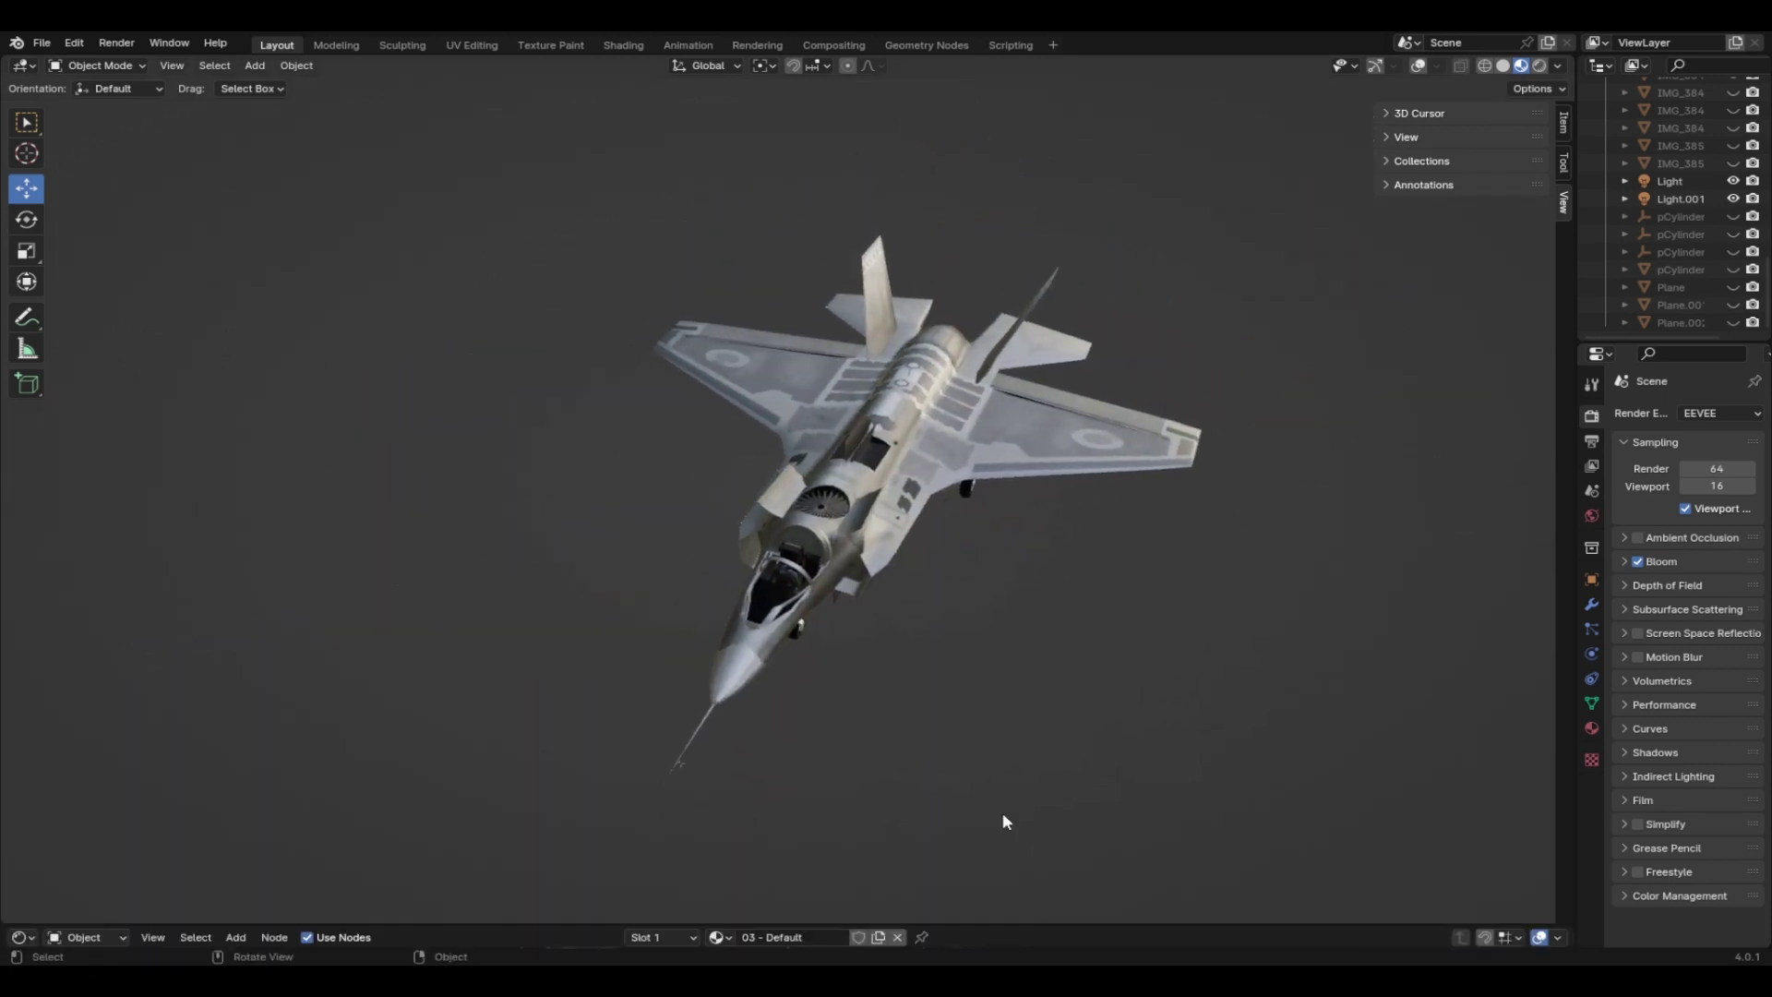
{"action": "middle_click_drag", "start_coordinate": [1144, 754], "coordinate": [1010, 716]}
{"action": "scroll", "coordinate": [1061, 711], "scroll_direction": "up", "scroll_amount": 3}
{"action": "middle_click_drag", "start_coordinate": [1118, 709], "coordinate": [1052, 420]}
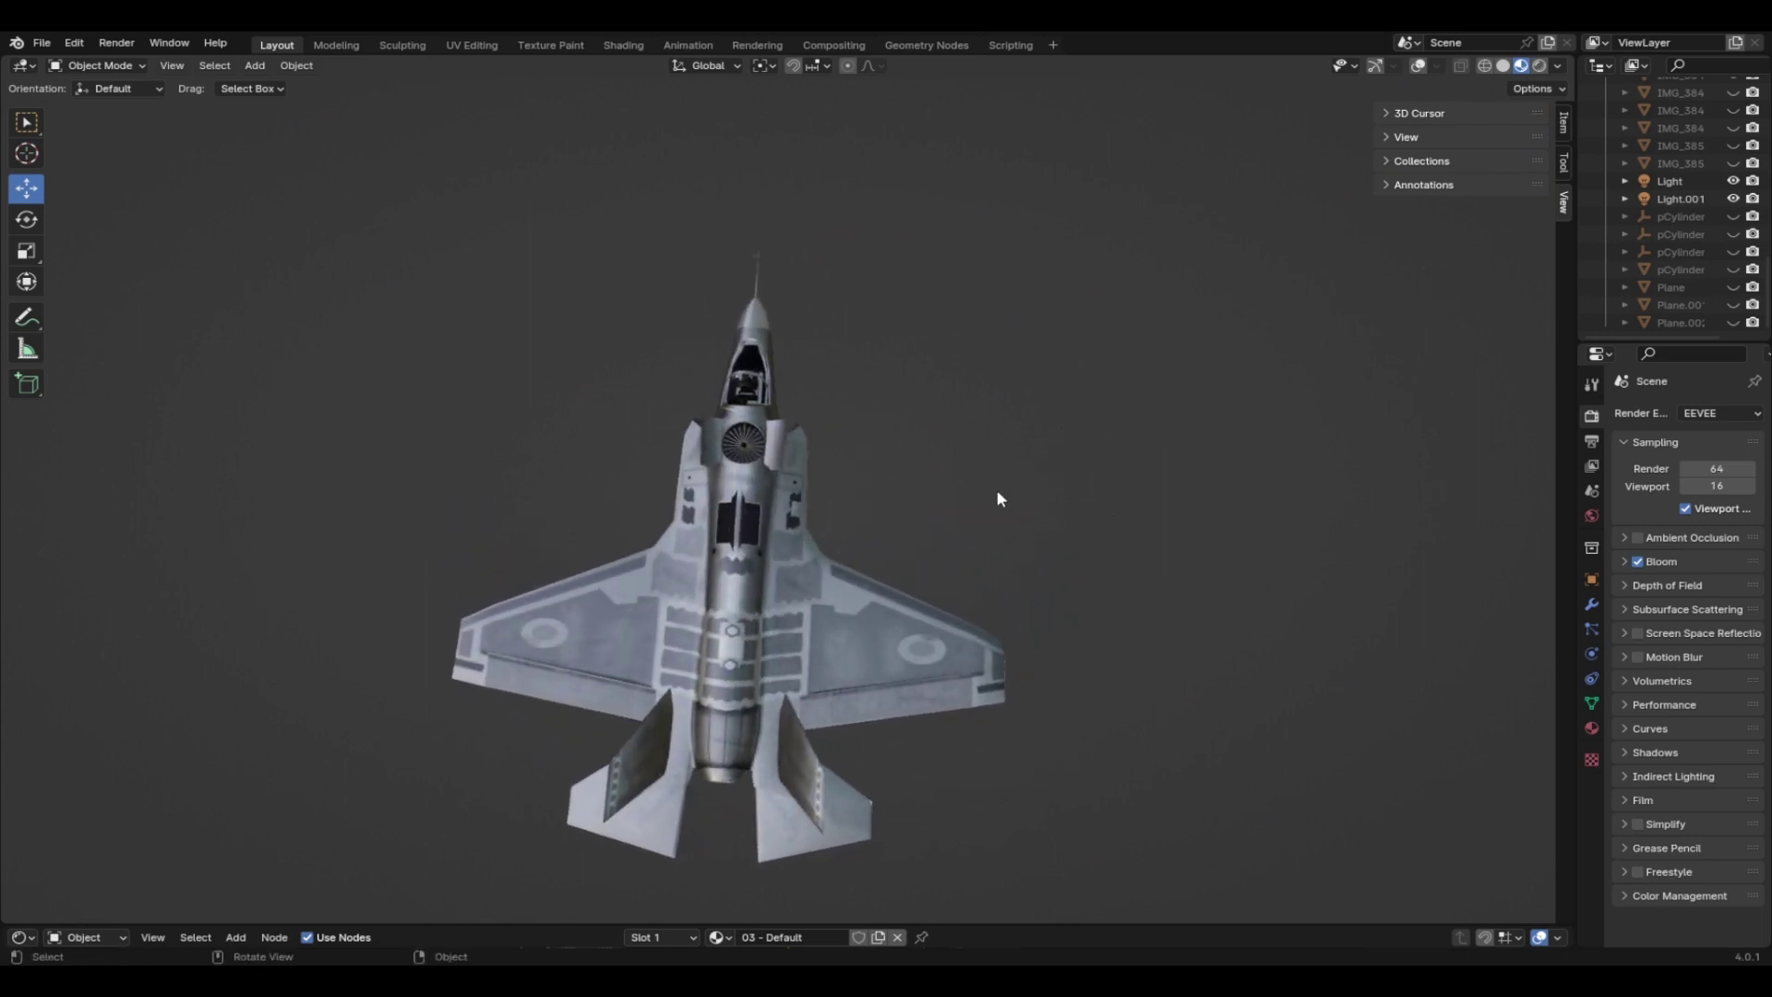
{"action": "middle_click_drag", "start_coordinate": [997, 498], "coordinate": [1180, 538]}
Move the first Overlay node out of the way and insert a Brightness/Contrast node between Gamma and the Principled BSDF
{"action": "left_click_drag", "start_coordinate": [1041, 926], "coordinate": [1004, 572]}
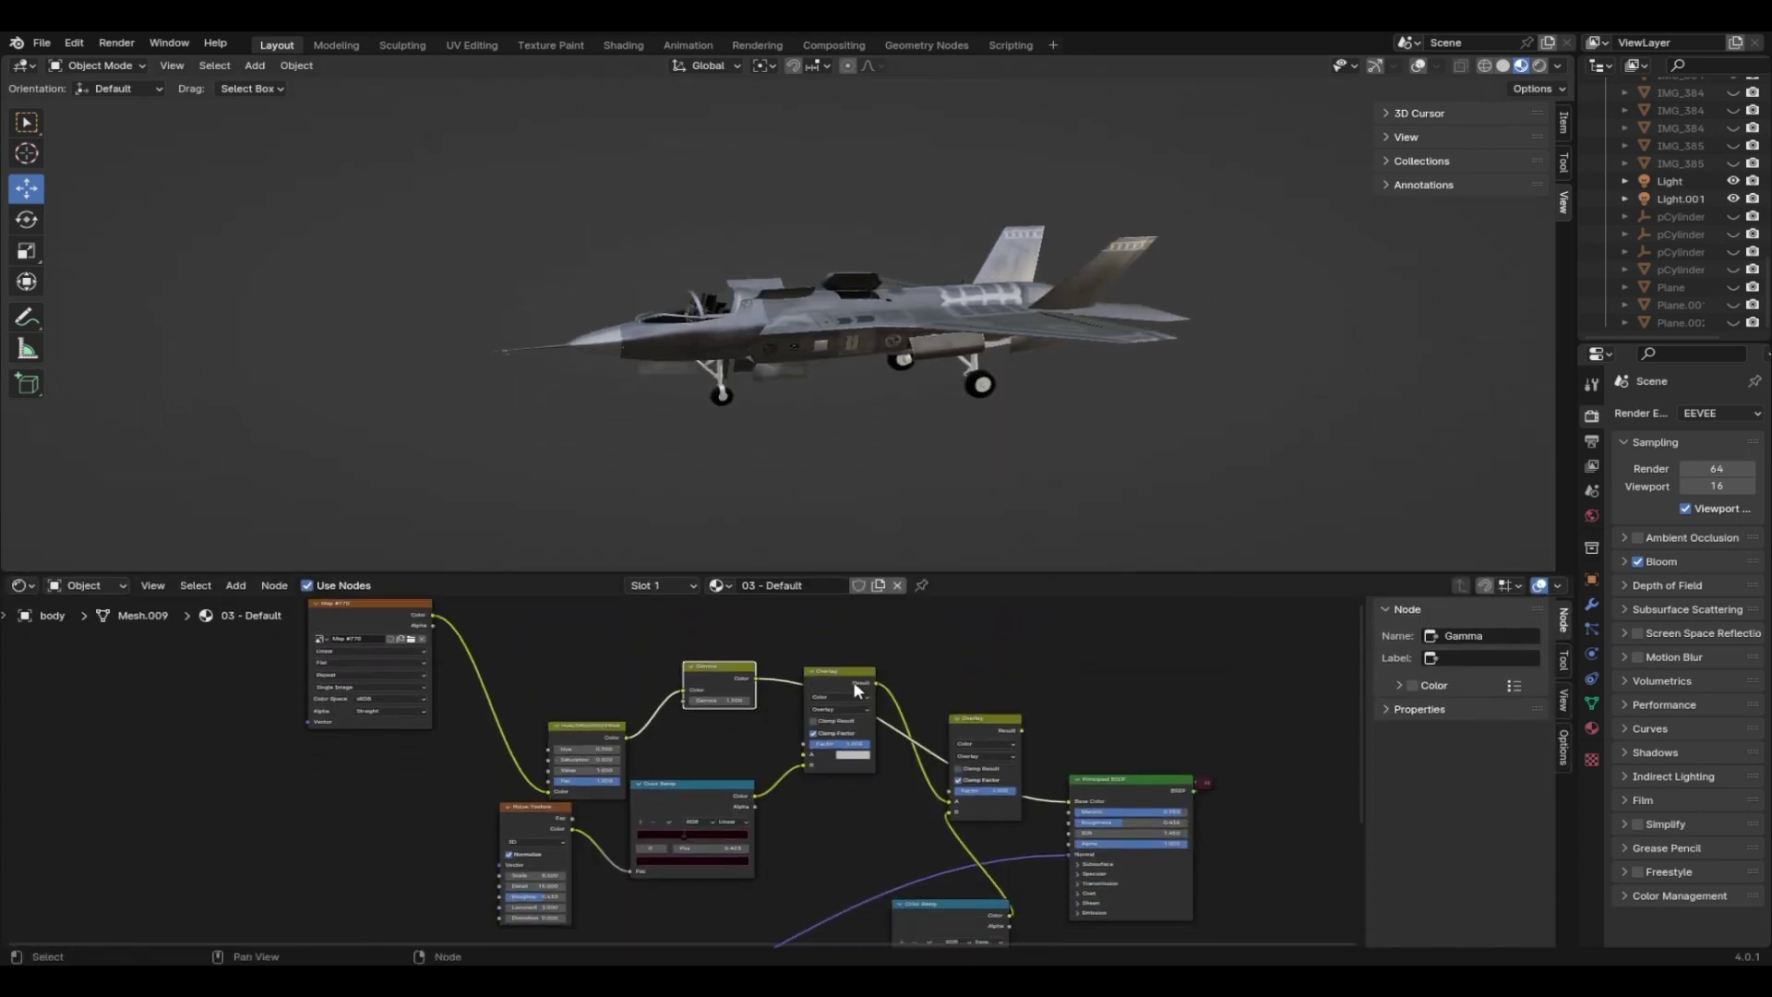
{"action": "left_click_drag", "start_coordinate": [857, 688], "coordinate": [834, 871]}
{"action": "key", "text": "shift+a"}
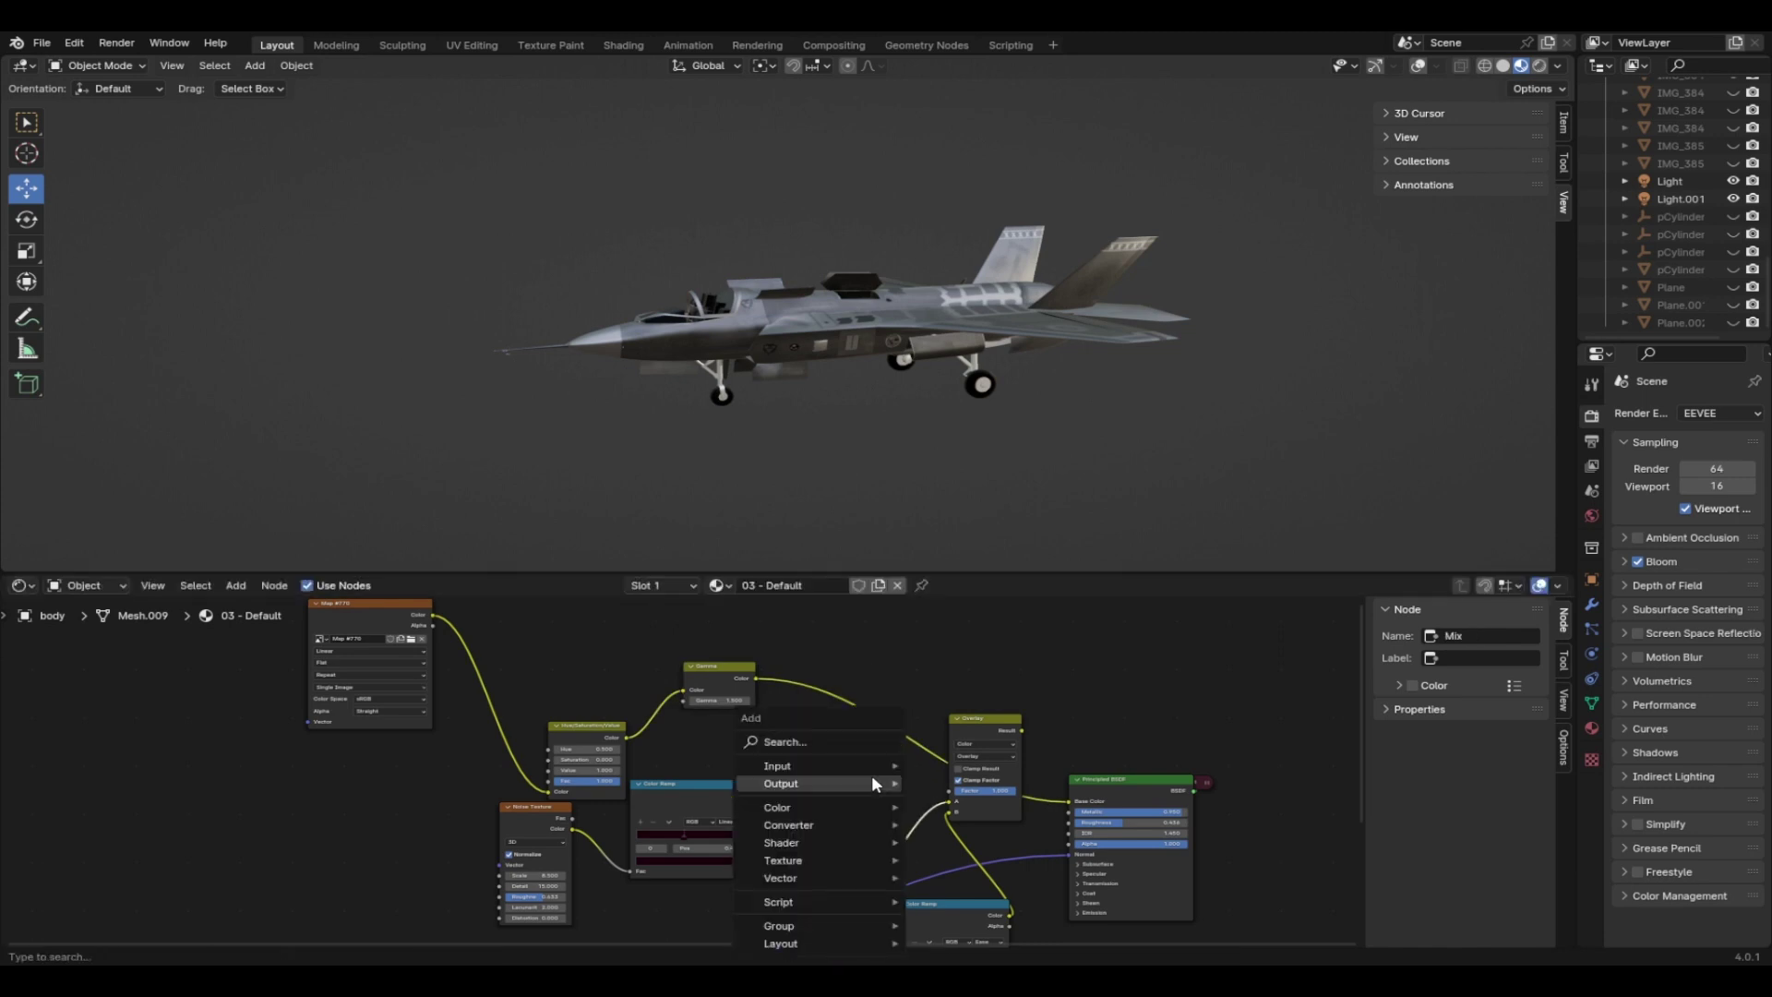
{"action": "left_click", "coordinate": [856, 743]}
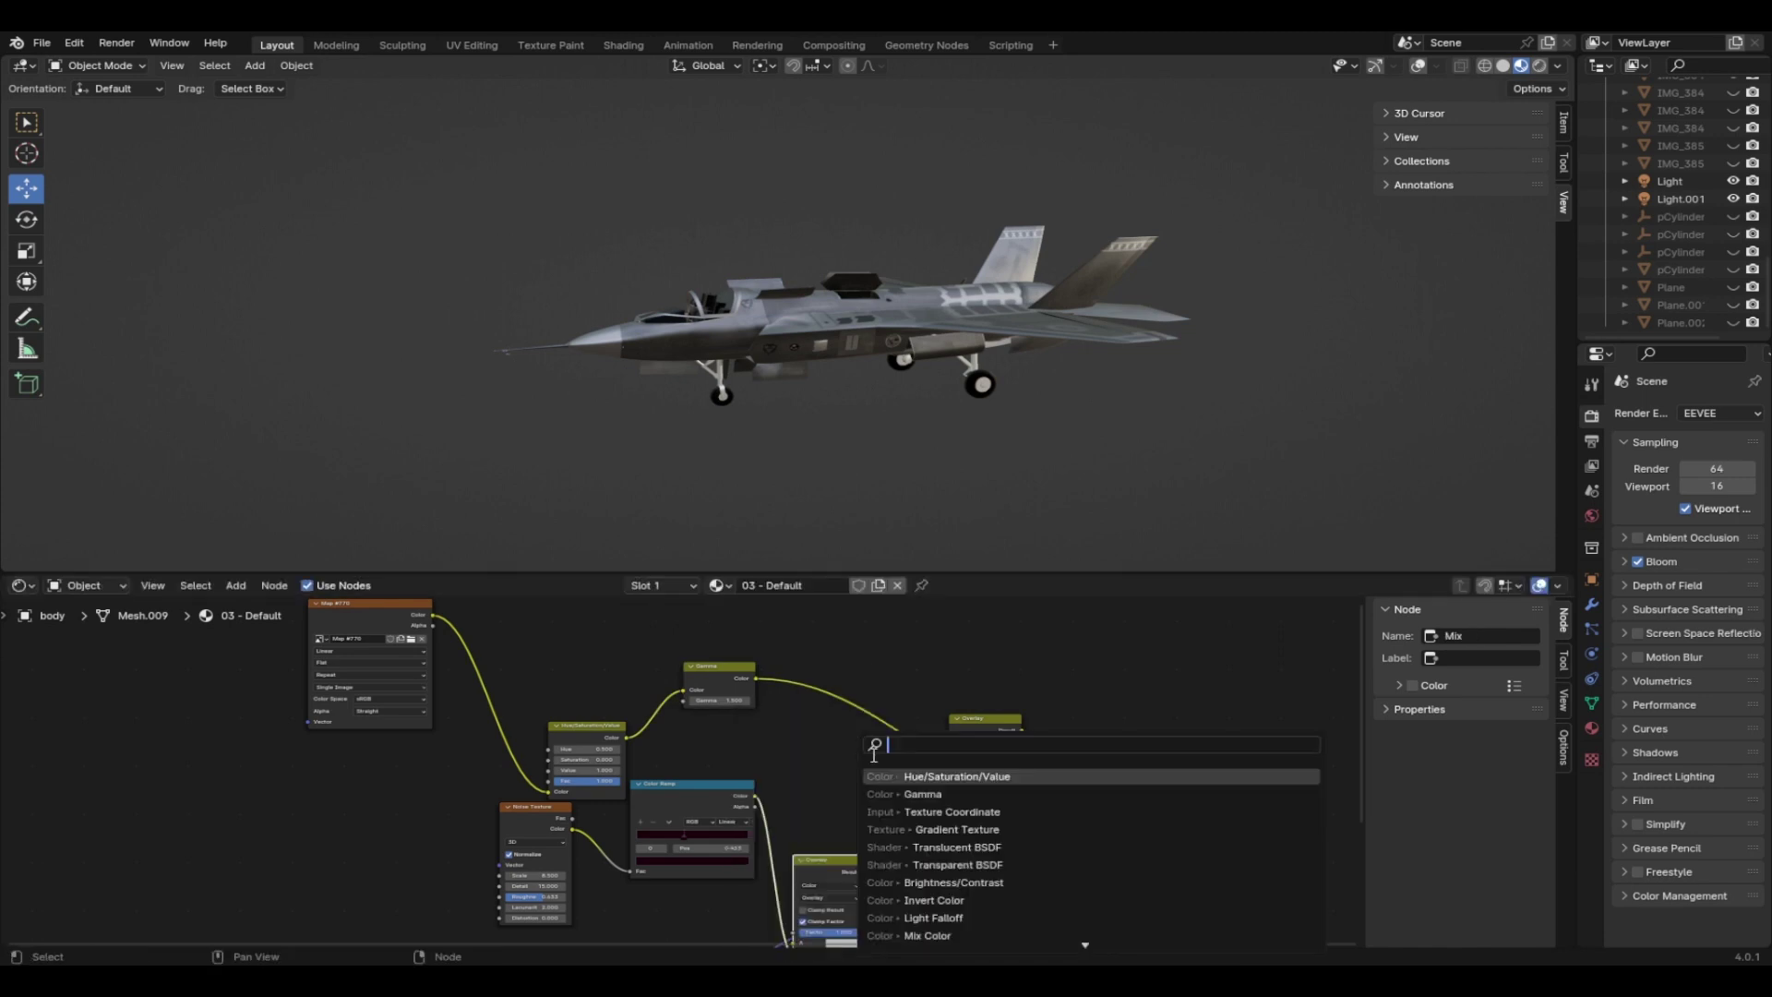
{"action": "type", "text": "bt"}
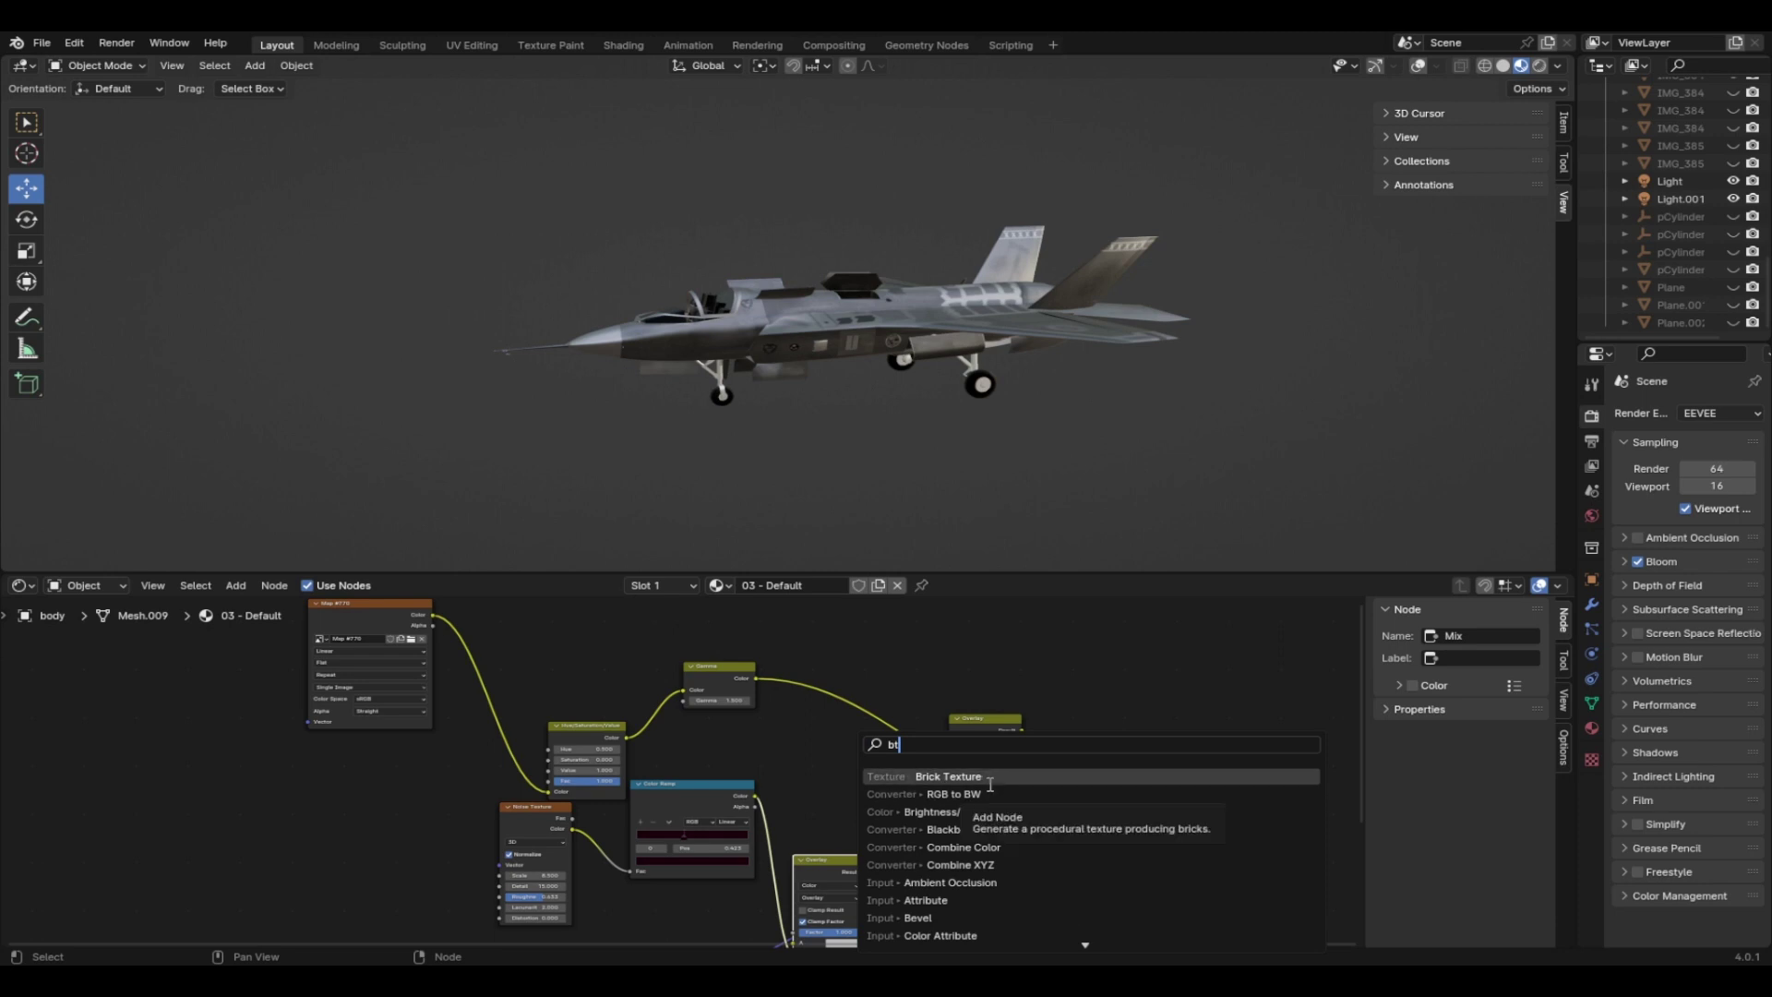
{"action": "type", "text": "ight"}
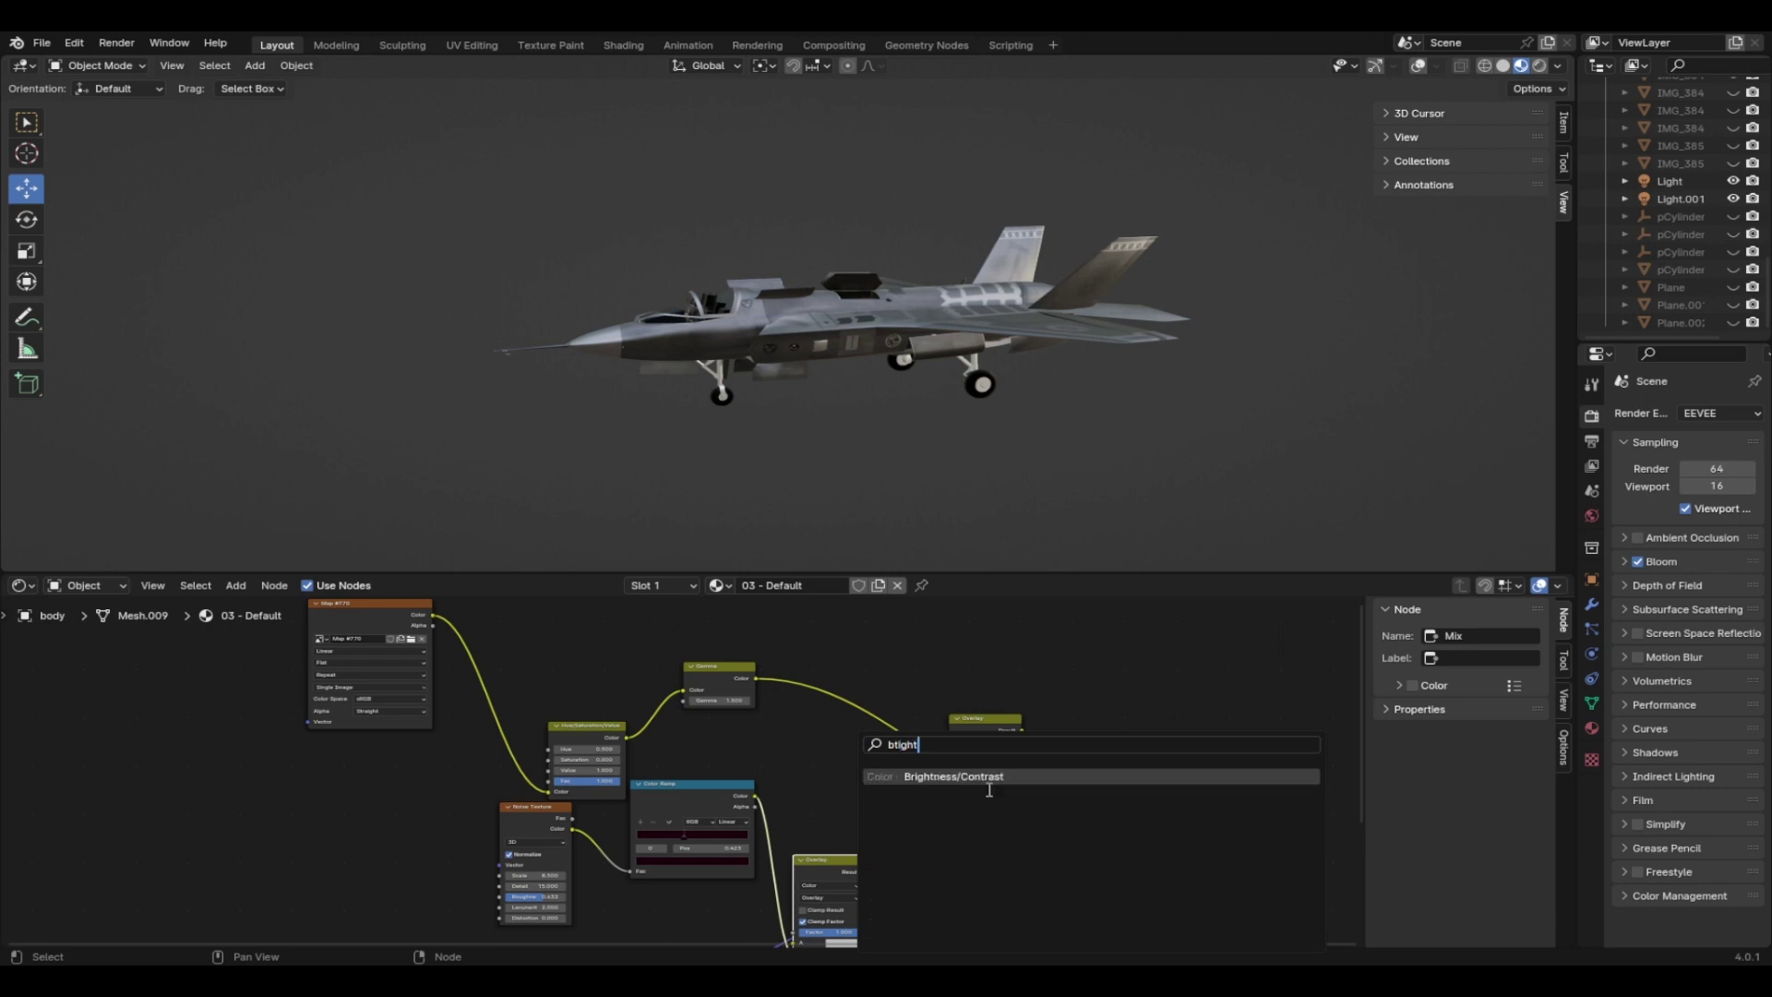
{"action": "left_click", "coordinate": [987, 780]}
{"action": "left_click", "coordinate": [840, 671]}
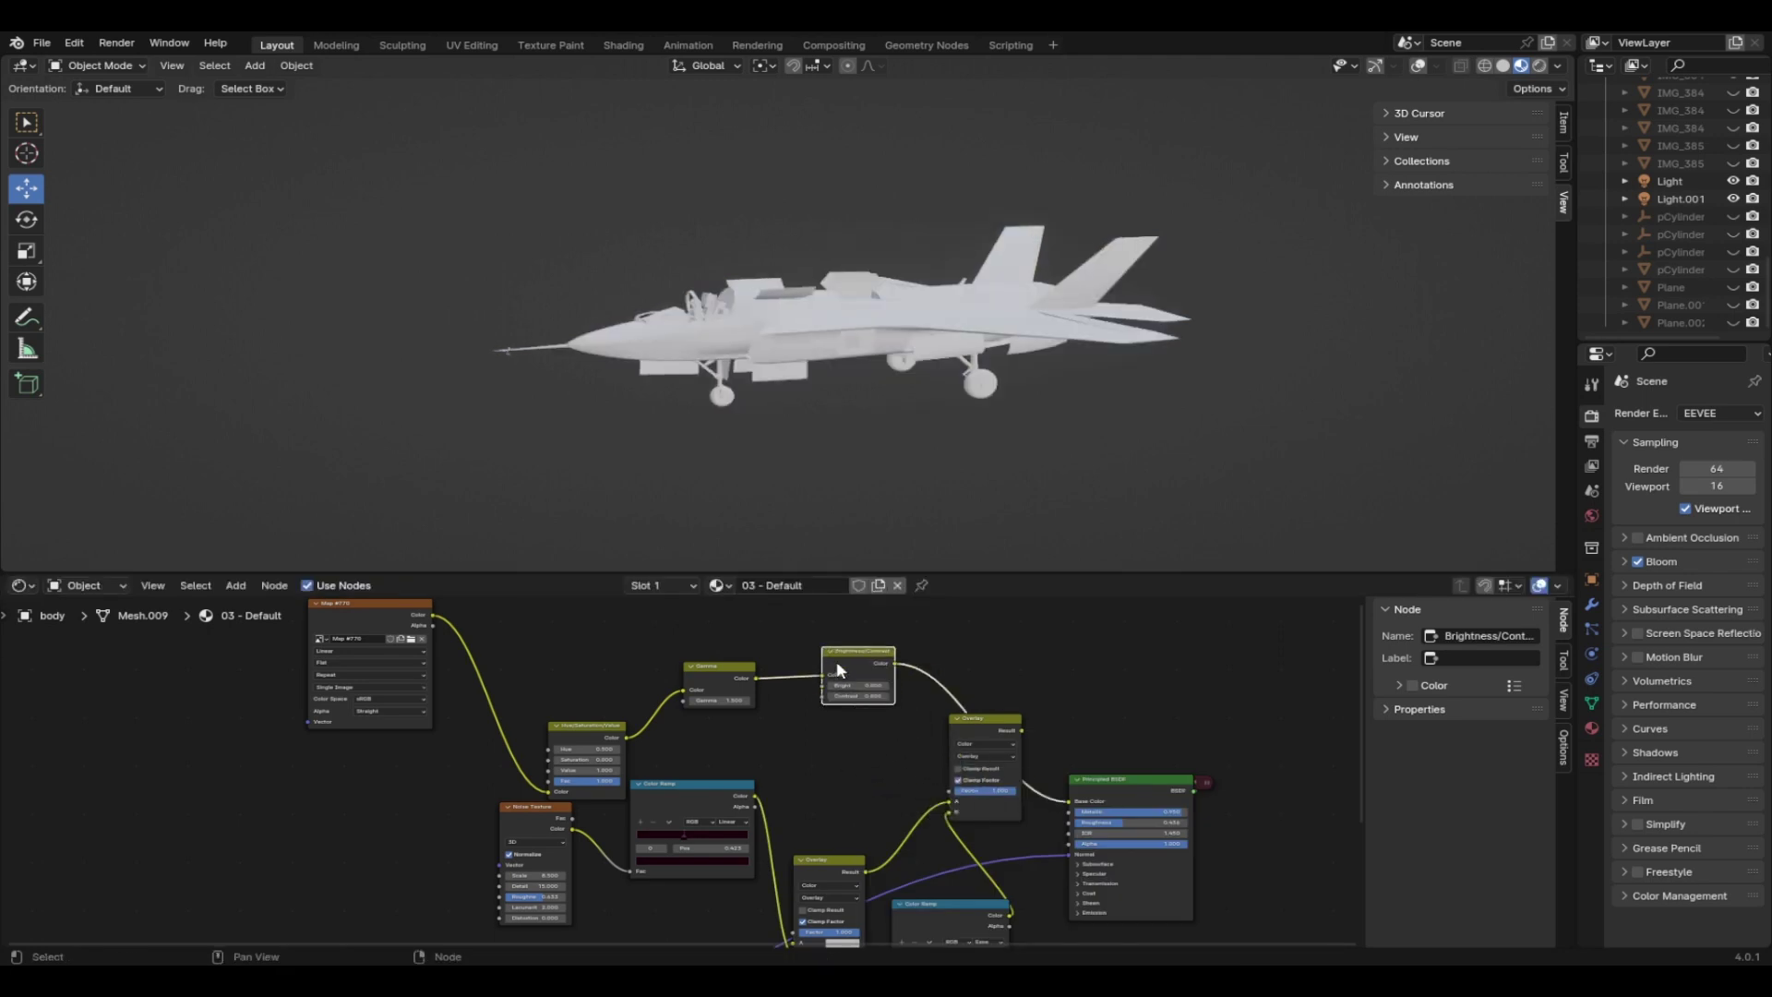
Adjust the Bright and Contrast values of the Brightness/Contrast node to soften the jet's texture
{"action": "scroll", "coordinate": [1011, 337], "scroll_direction": "up", "scroll_amount": 1}
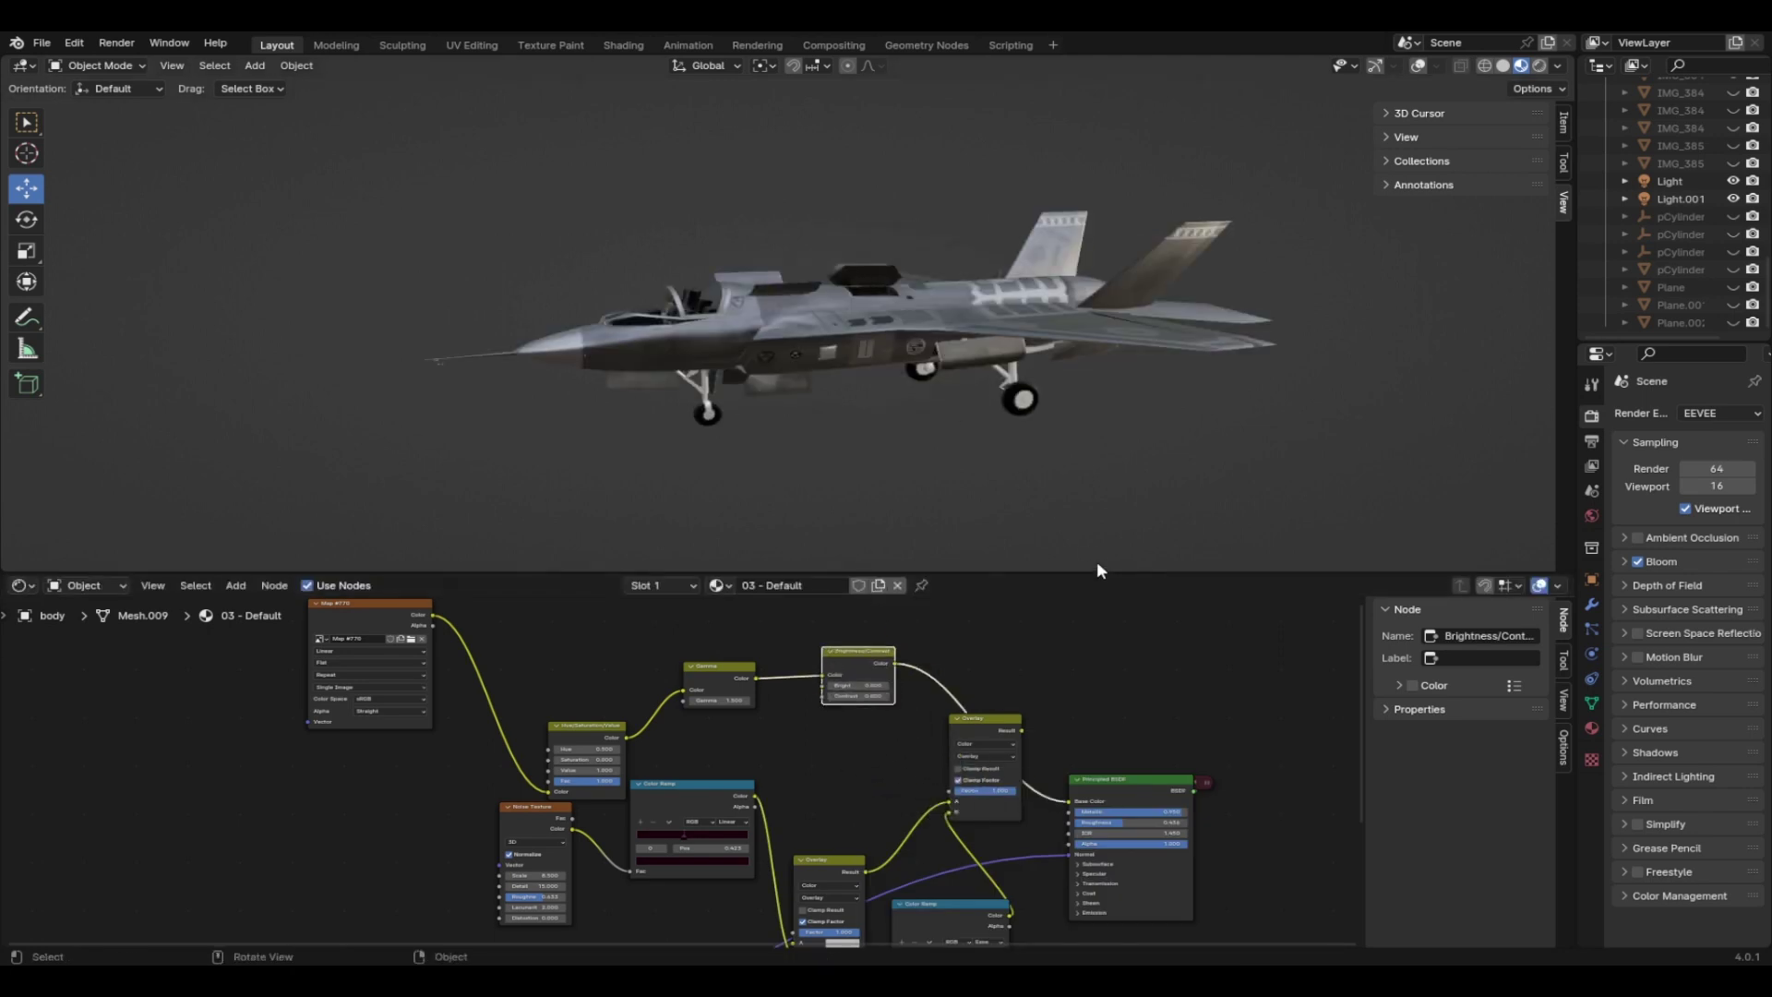
{"action": "mouse_move", "coordinate": [844, 700]}
{"action": "left_mouse_down"}
{"action": "mouse_move", "coordinate": [794, 700]}
{"action": "mouse_move", "coordinate": [868, 683]}
{"action": "mouse_move", "coordinate": [835, 683]}
{"action": "left_mouse_up"}
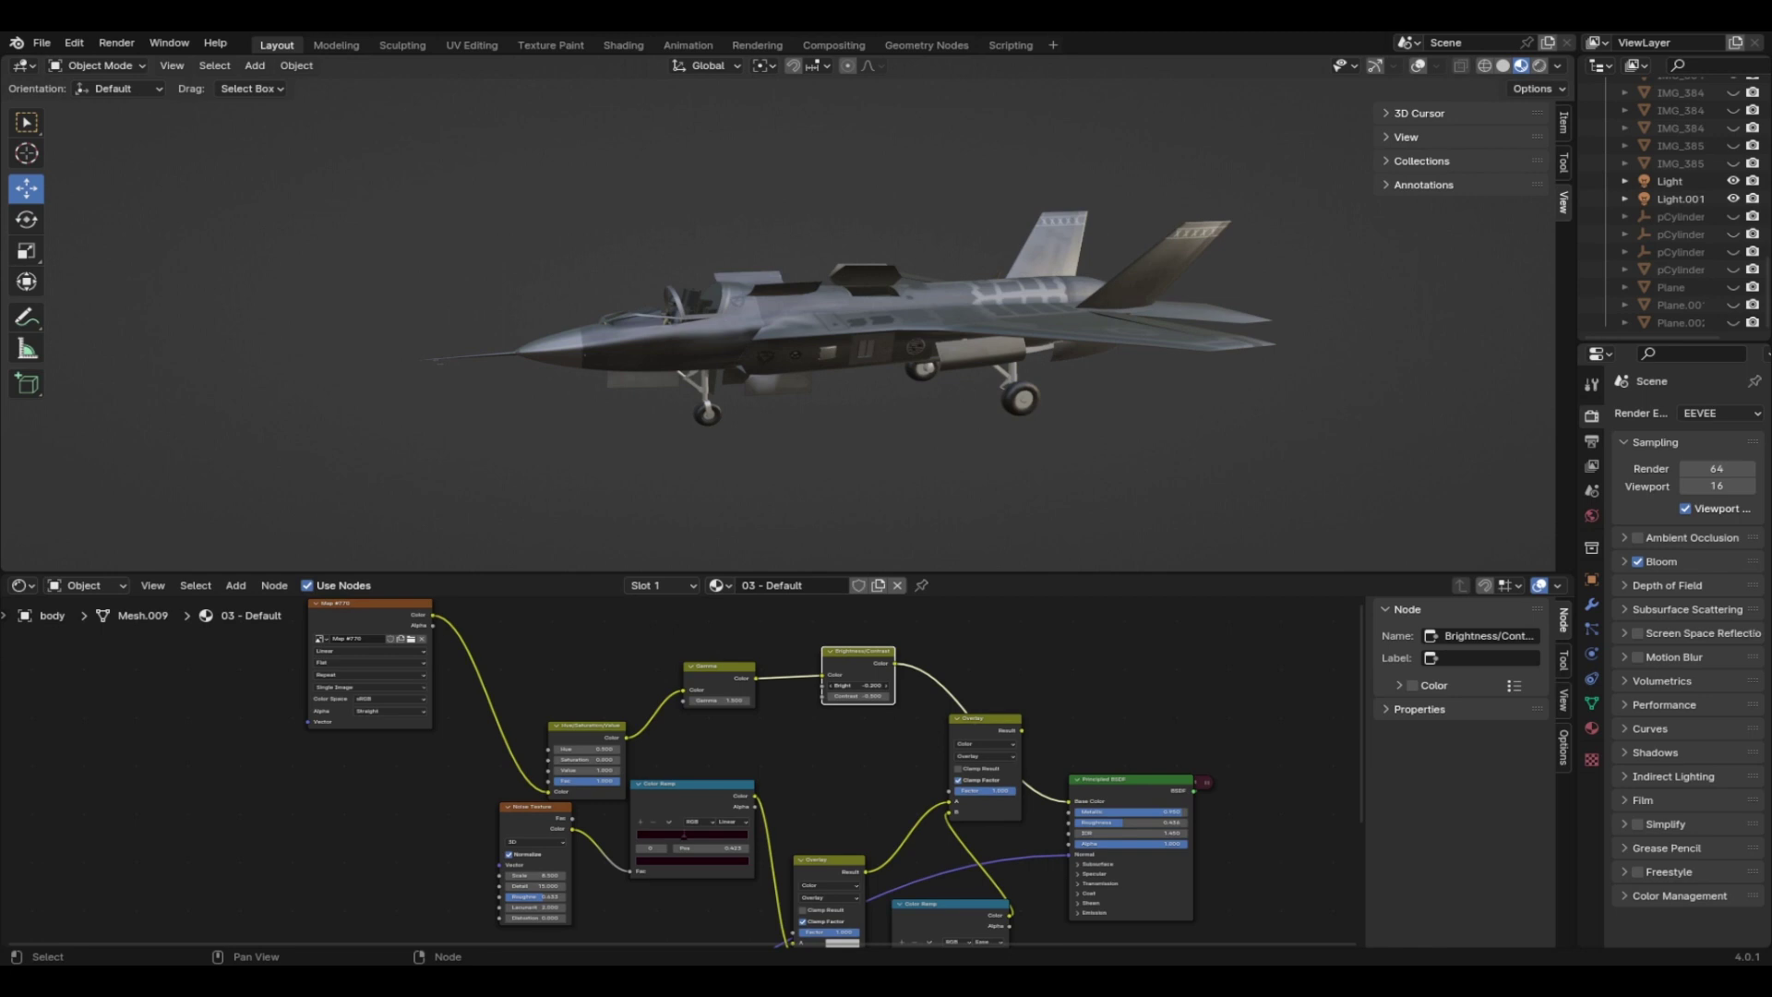
{"action": "key", "text": "Return"}
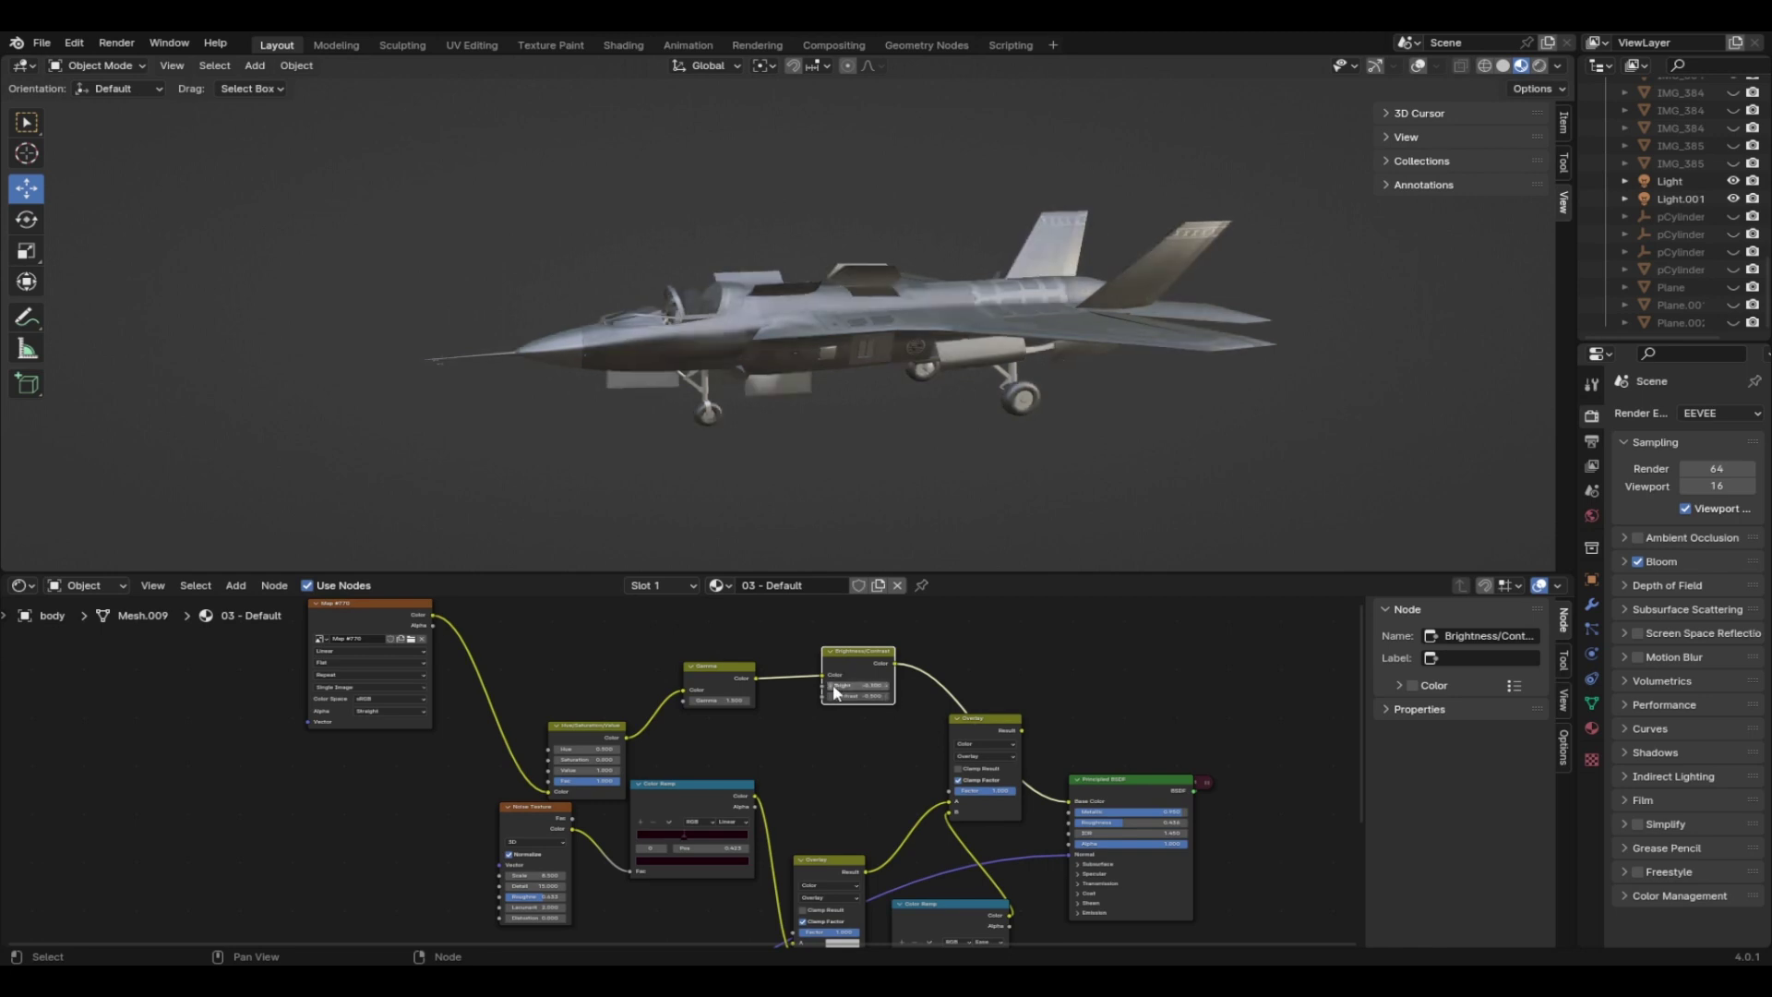
Enlarge the 3D viewport, inspect the jet from several angles, and save the file
{"action": "left_click_drag", "start_coordinate": [1069, 571], "coordinate": [1069, 897]}
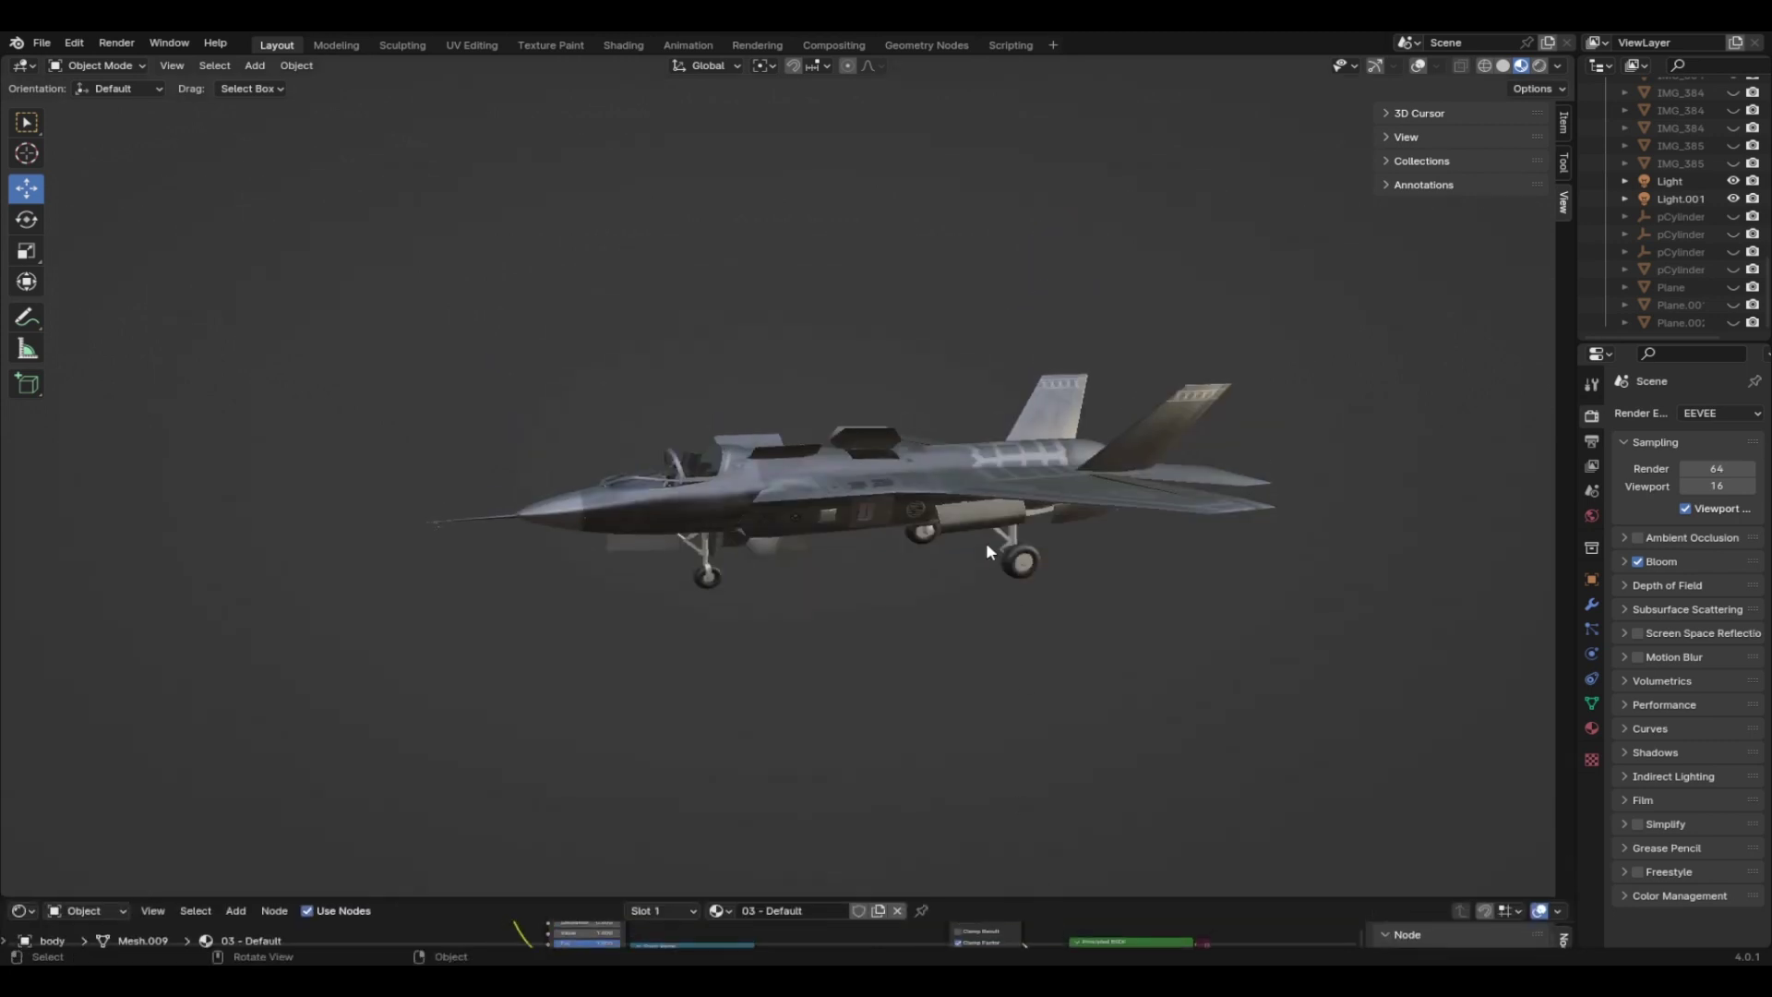
{"action": "middle_click_drag", "start_coordinate": [986, 541], "coordinate": [949, 661]}
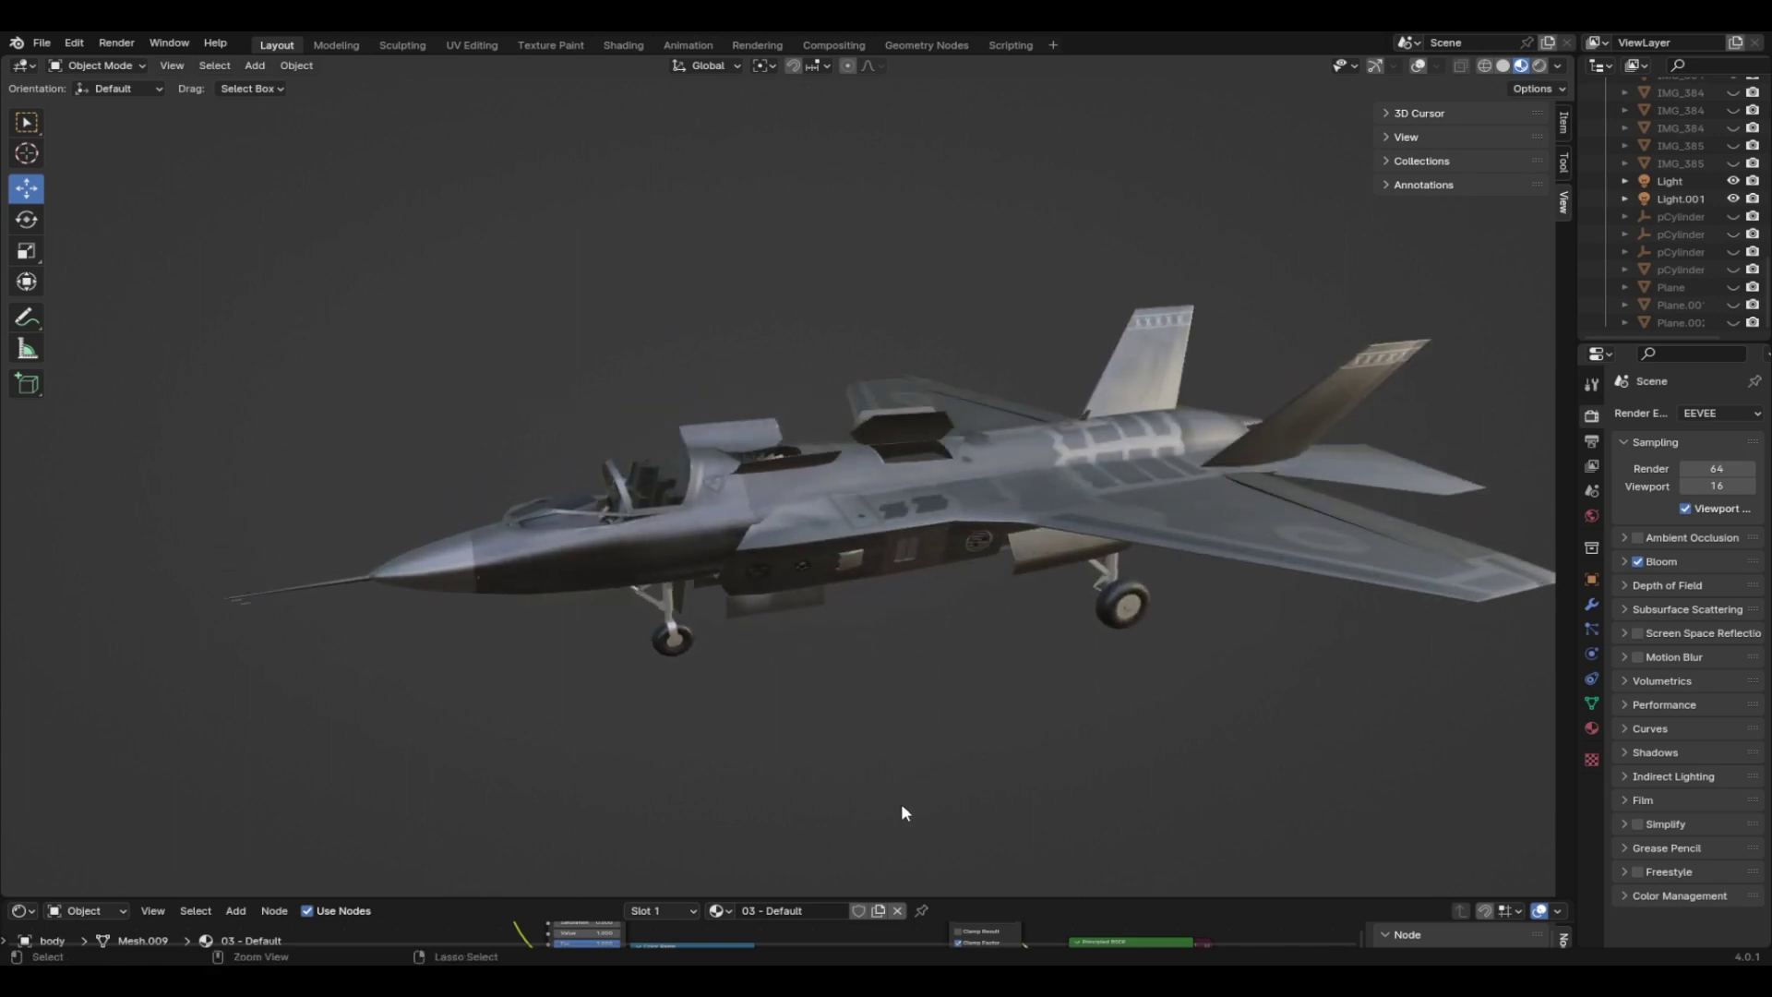
{"action": "key", "text": "ctrl+s"}
{"action": "middle_click_drag", "start_coordinate": [779, 577], "coordinate": [1325, 469]}
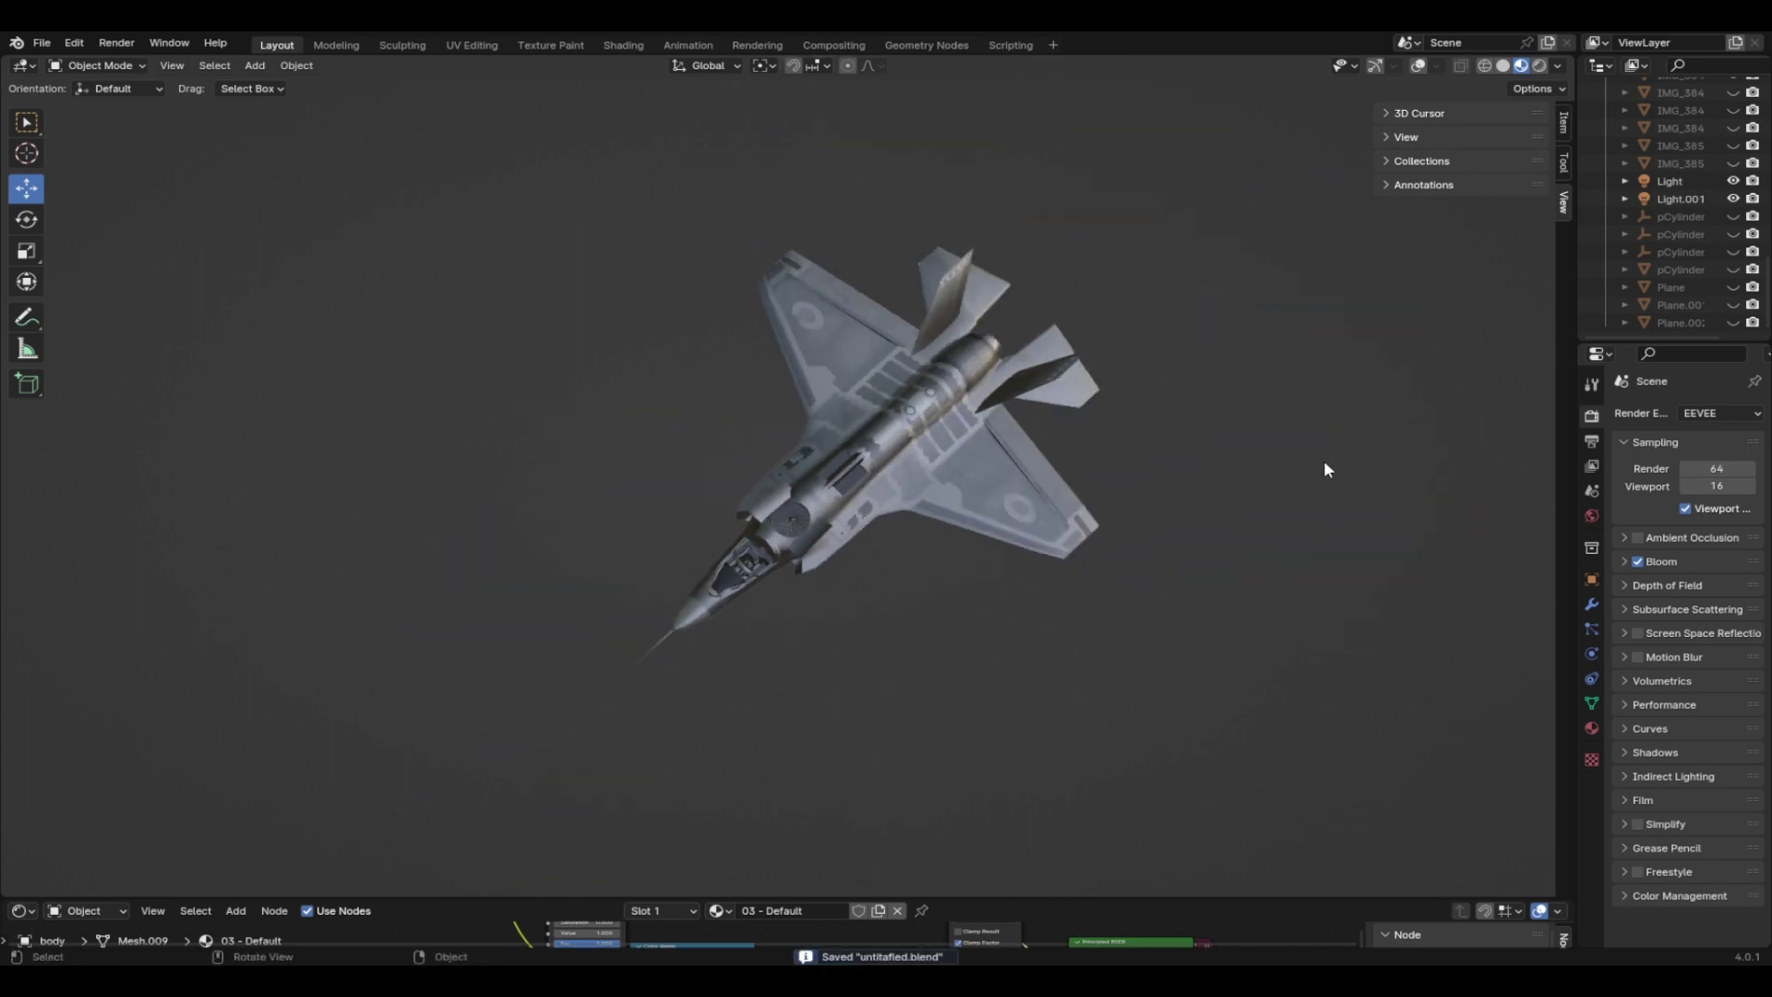
{"action": "middle_click_drag", "start_coordinate": [1205, 467], "coordinate": [637, 479]}
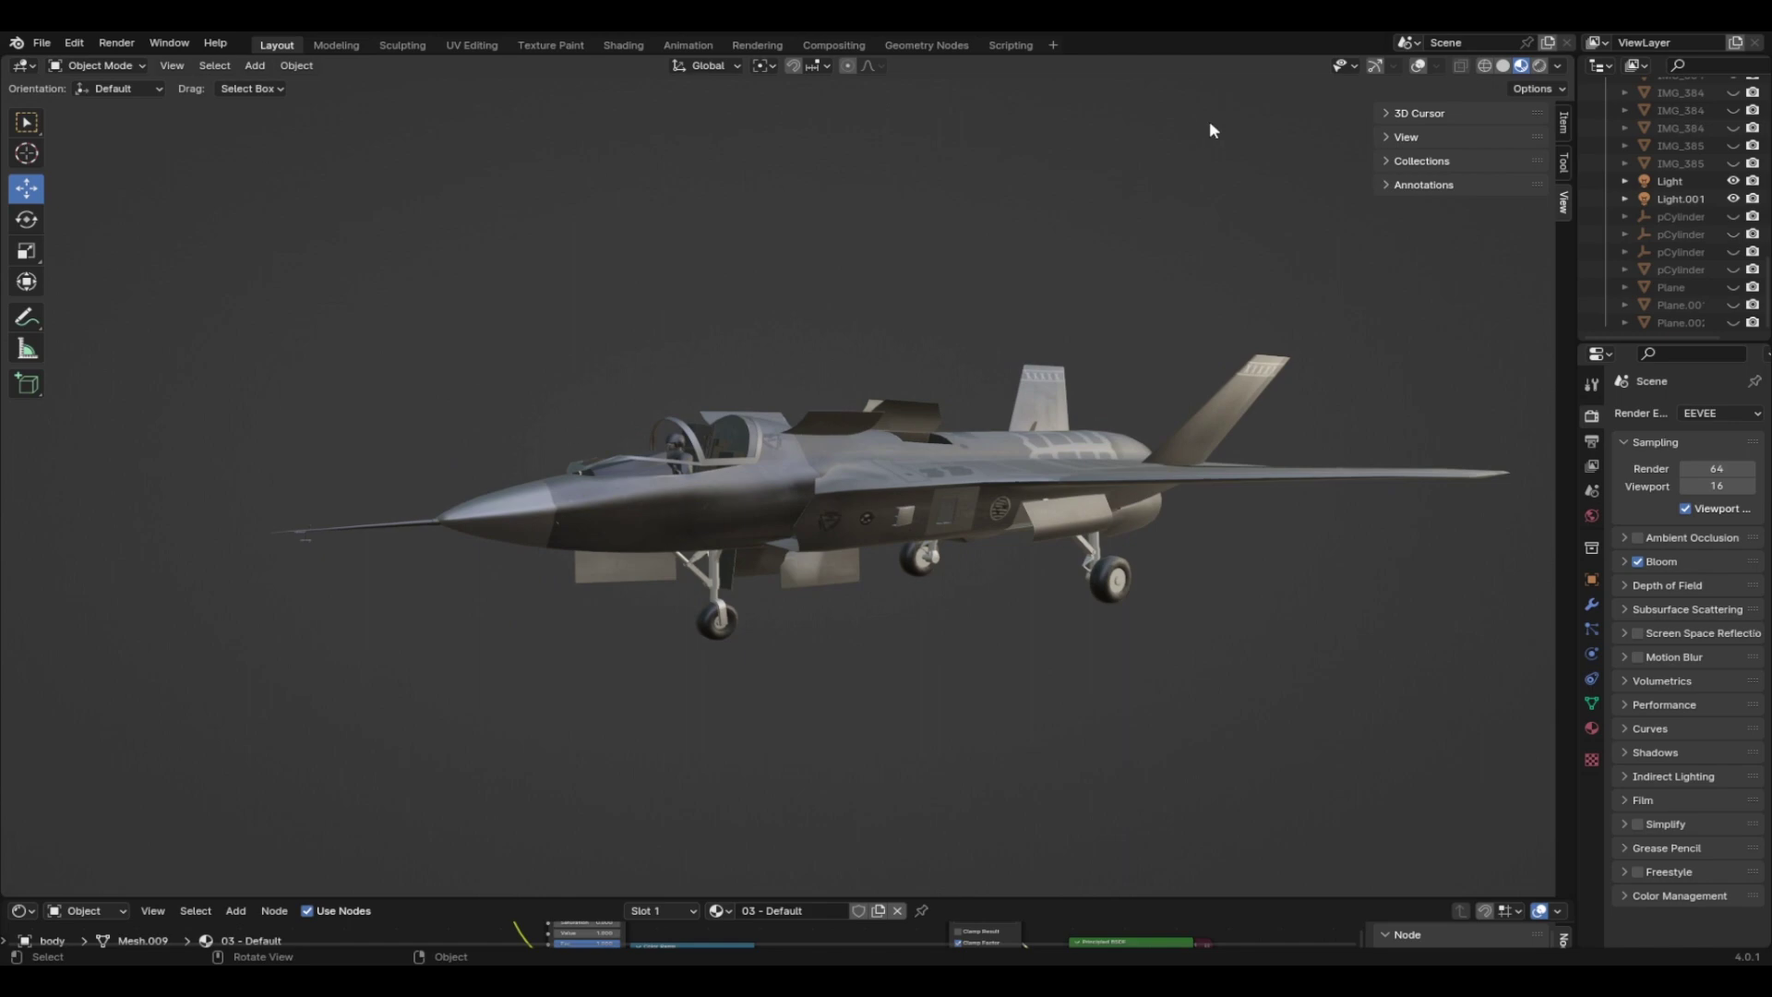
Show the viewport gizmos and overlays, and deselect the jet
{"action": "left_click", "coordinate": [1375, 66]}
{"action": "left_click", "coordinate": [1419, 65]}
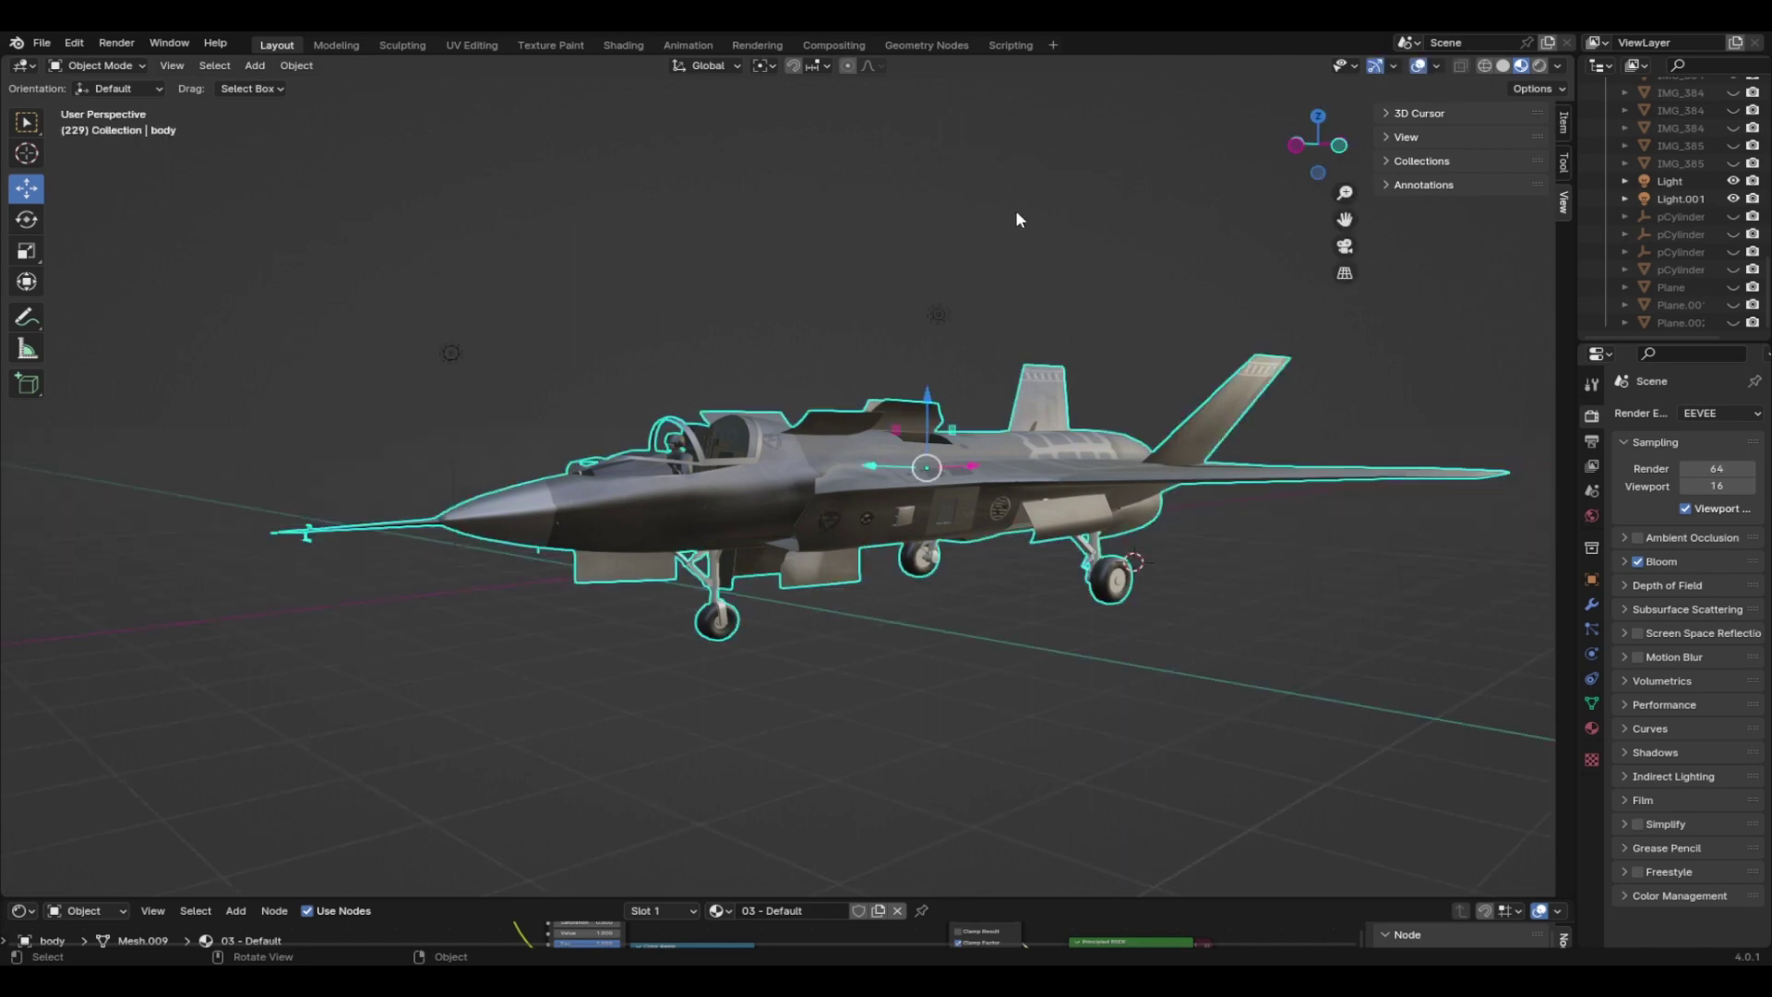
{"action": "middle_click_drag", "start_coordinate": [1018, 218], "coordinate": [1084, 396]}
{"action": "left_click", "coordinate": [605, 328]}
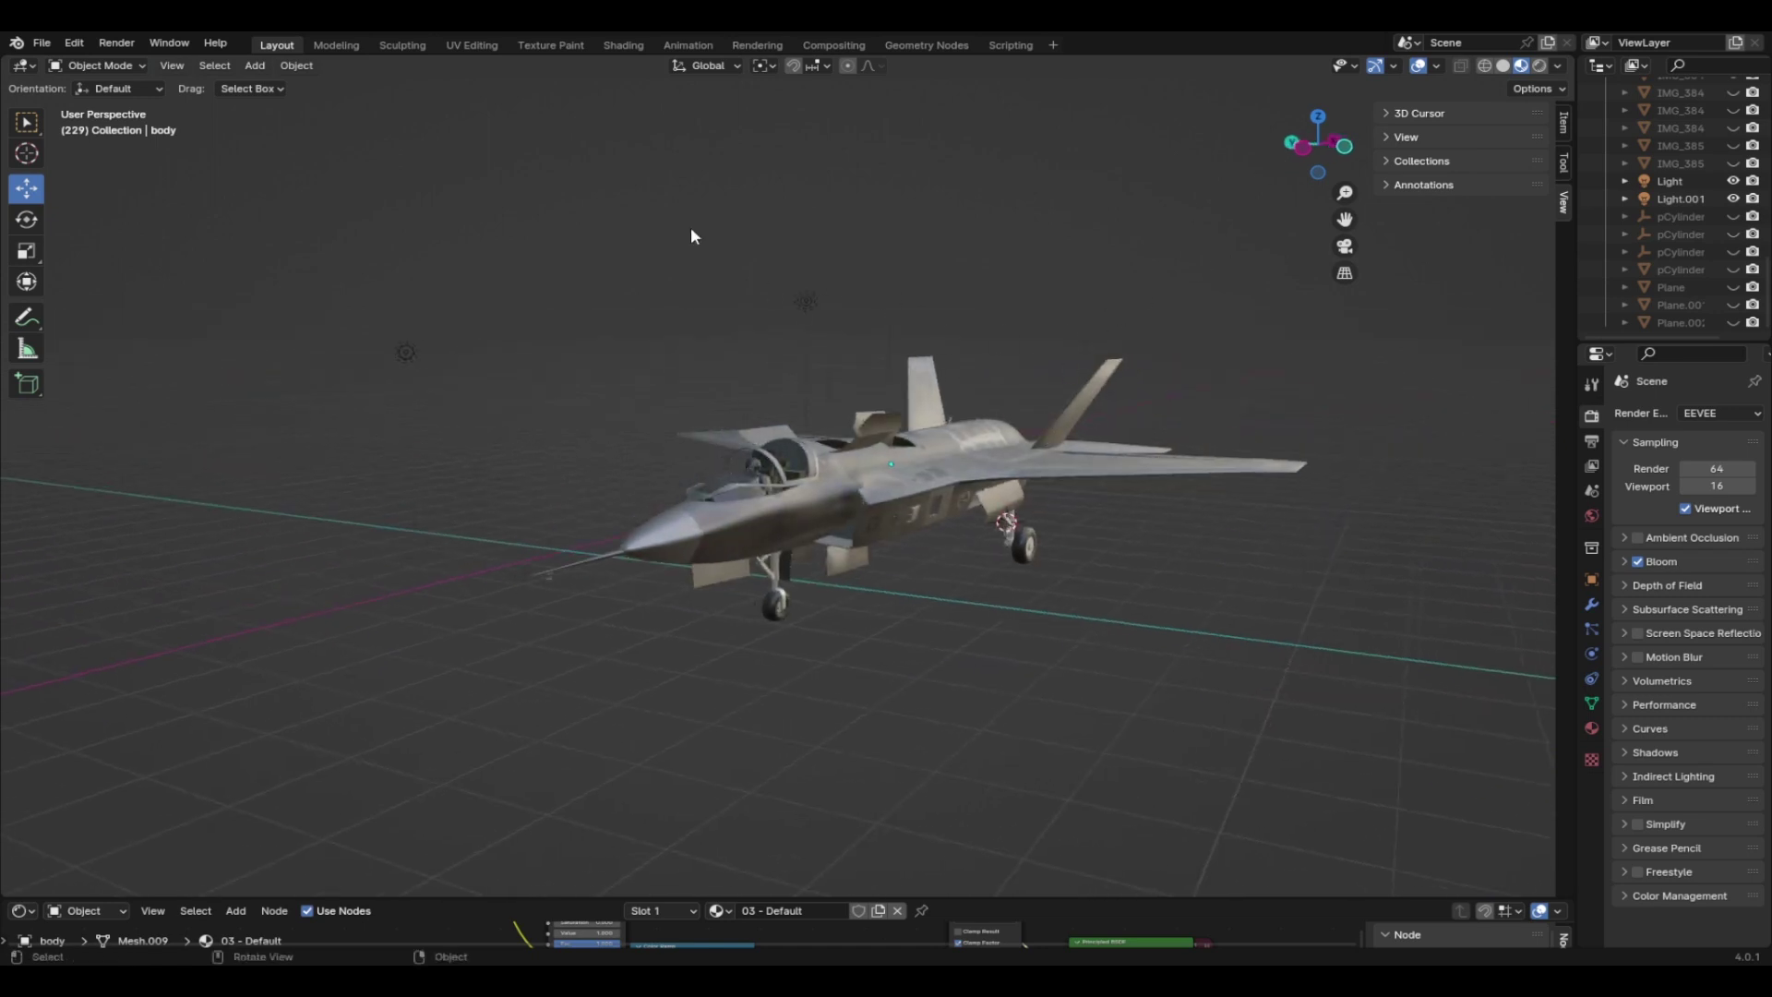
Select the two lights beside the jet and duplicate them to a position above the jet
{"action": "middle_click_drag", "start_coordinate": [1187, 344], "coordinate": [557, 258]}
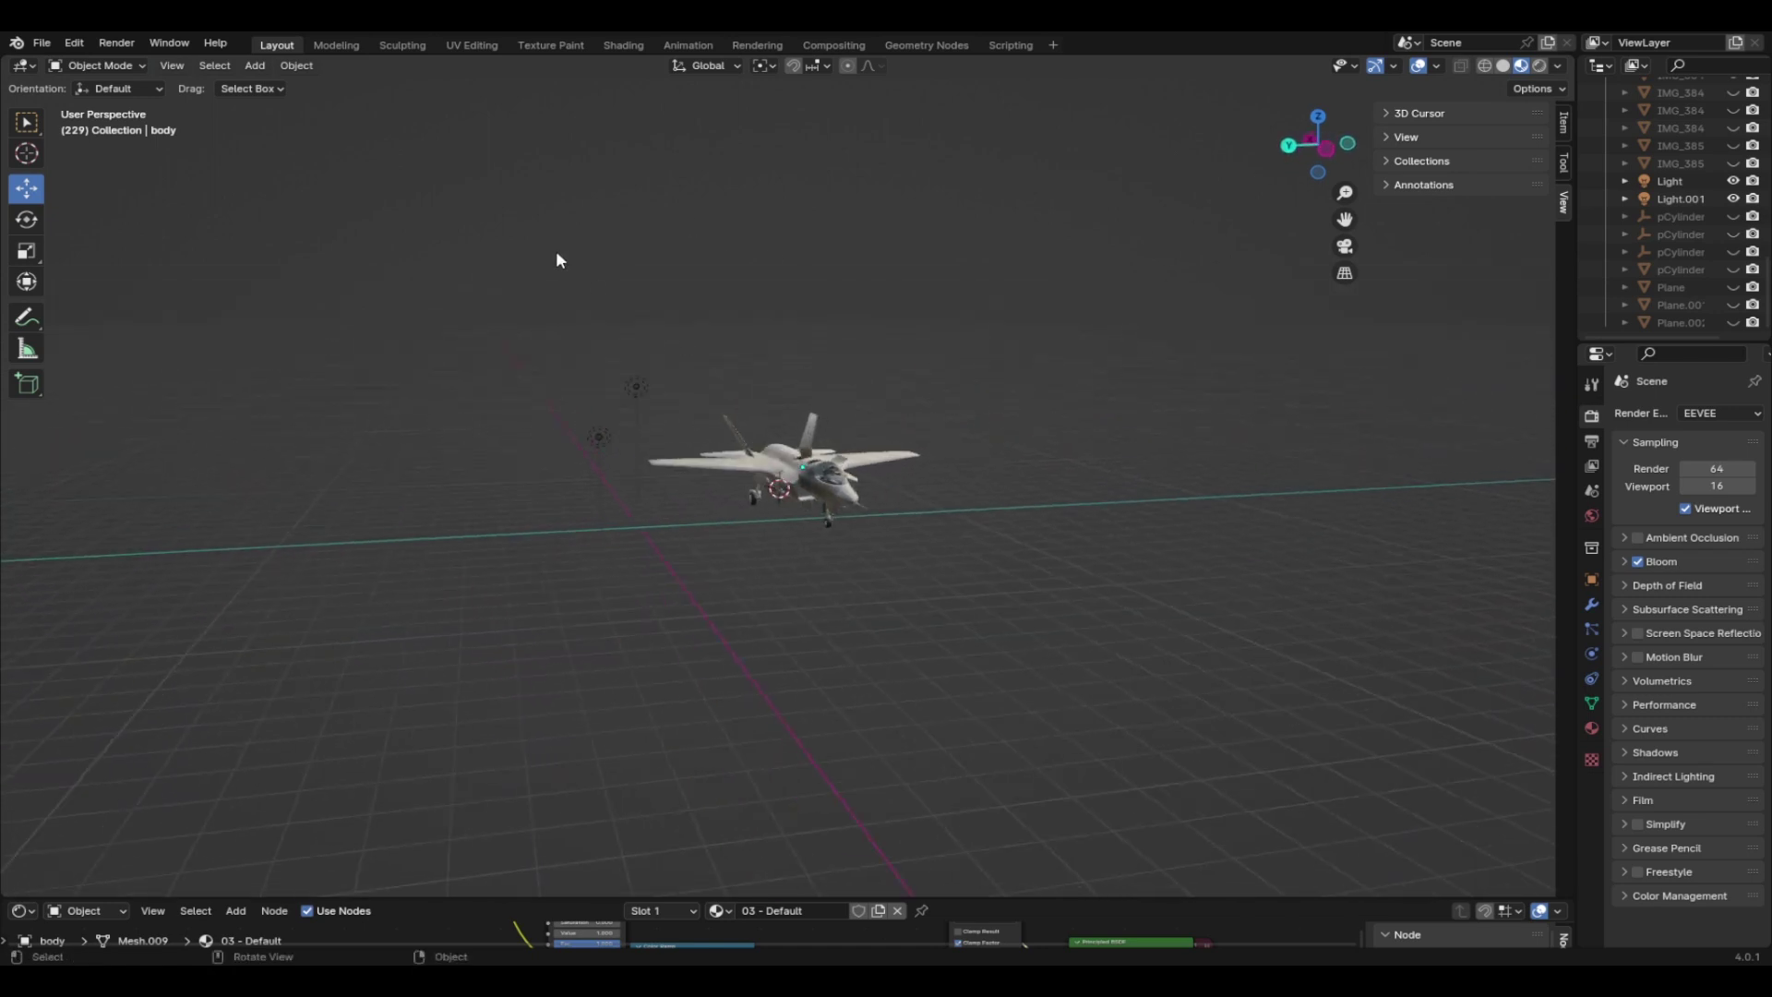
{"action": "left_click_drag", "start_coordinate": [529, 295], "coordinate": [648, 451]}
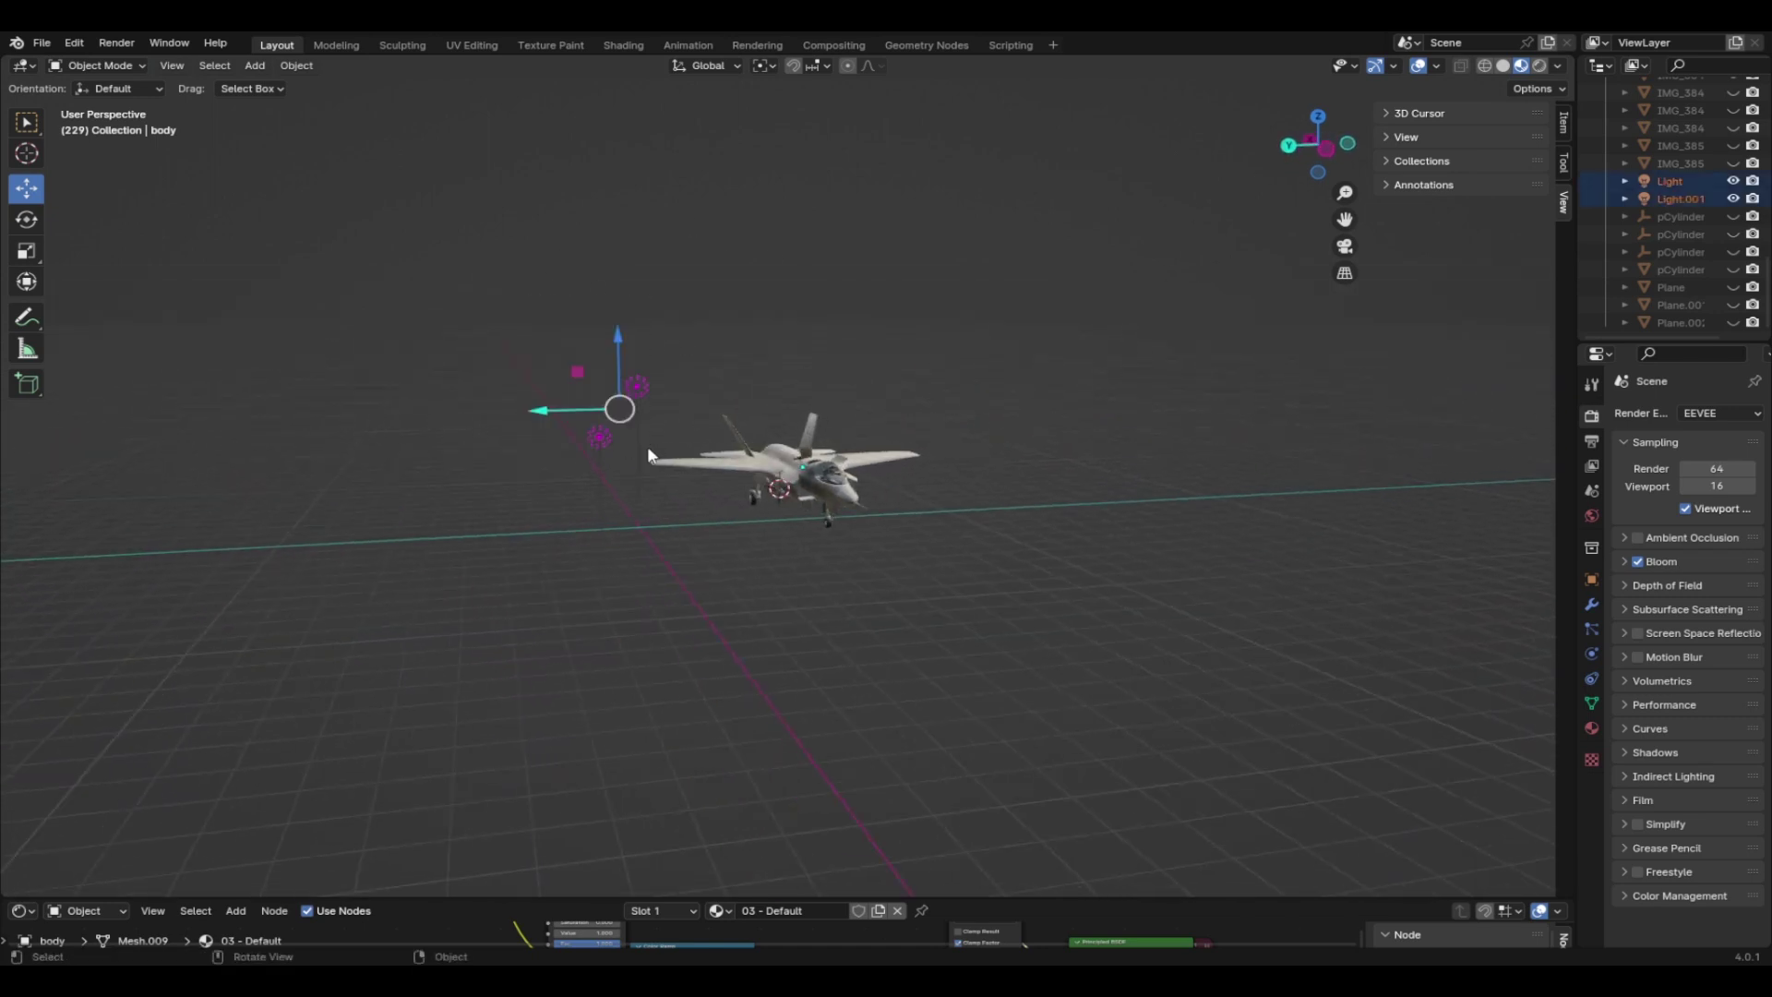
{"action": "key", "text": "shift+d"}
{"action": "left_click", "coordinate": [828, 408]}
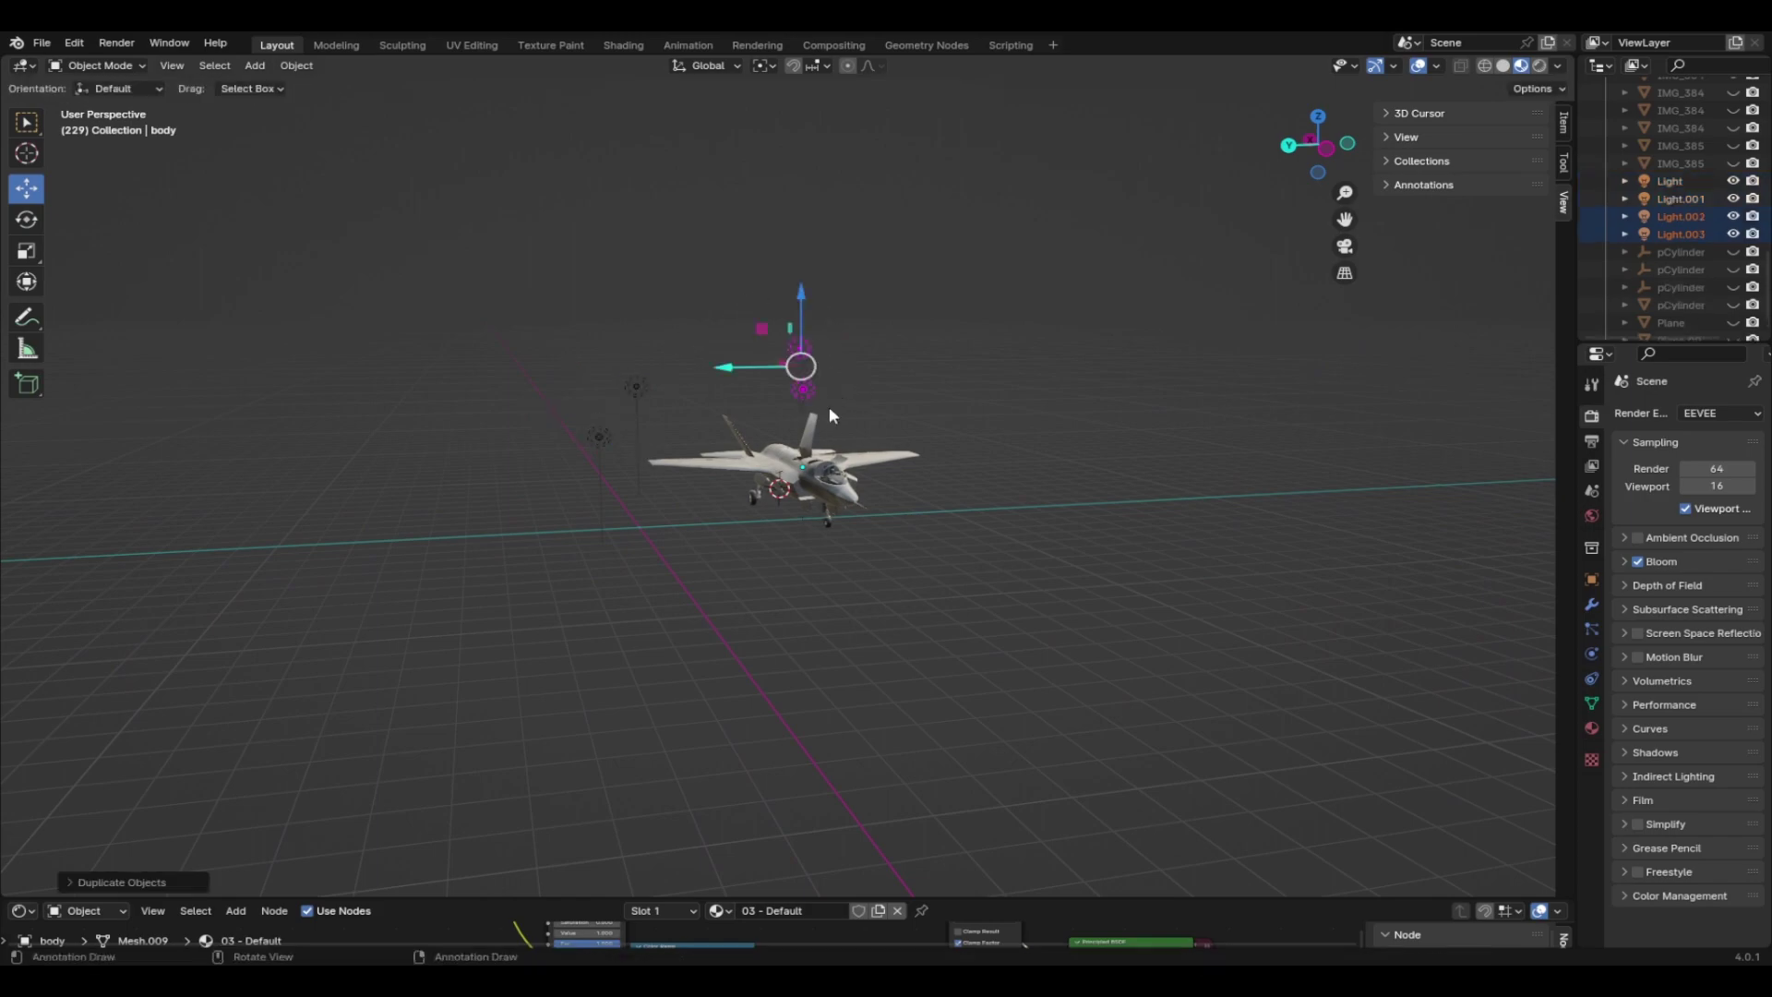
Switch the viewport to rendered shading and lower the two duplicated lights vertically toward the jet
{"action": "left_click", "coordinate": [1539, 66]}
{"action": "mouse_move", "coordinate": [1293, 277]}
{"action": "middle_mouse_down"}
{"action": "mouse_move", "coordinate": [1154, 410]}
{"action": "mouse_move", "coordinate": [1194, 412]}
{"action": "mouse_move", "coordinate": [1120, 345]}
{"action": "mouse_move", "coordinate": [1155, 400]}
{"action": "mouse_move", "coordinate": [1107, 372]}
{"action": "mouse_move", "coordinate": [1238, 367]}
{"action": "mouse_move", "coordinate": [1258, 384]}
{"action": "mouse_move", "coordinate": [1242, 381]}
{"action": "middle_mouse_up"}
{"action": "left_click_drag", "start_coordinate": [871, 192], "coordinate": [860, 286]}
{"action": "middle_click_drag", "start_coordinate": [1080, 374], "coordinate": [1096, 407]}
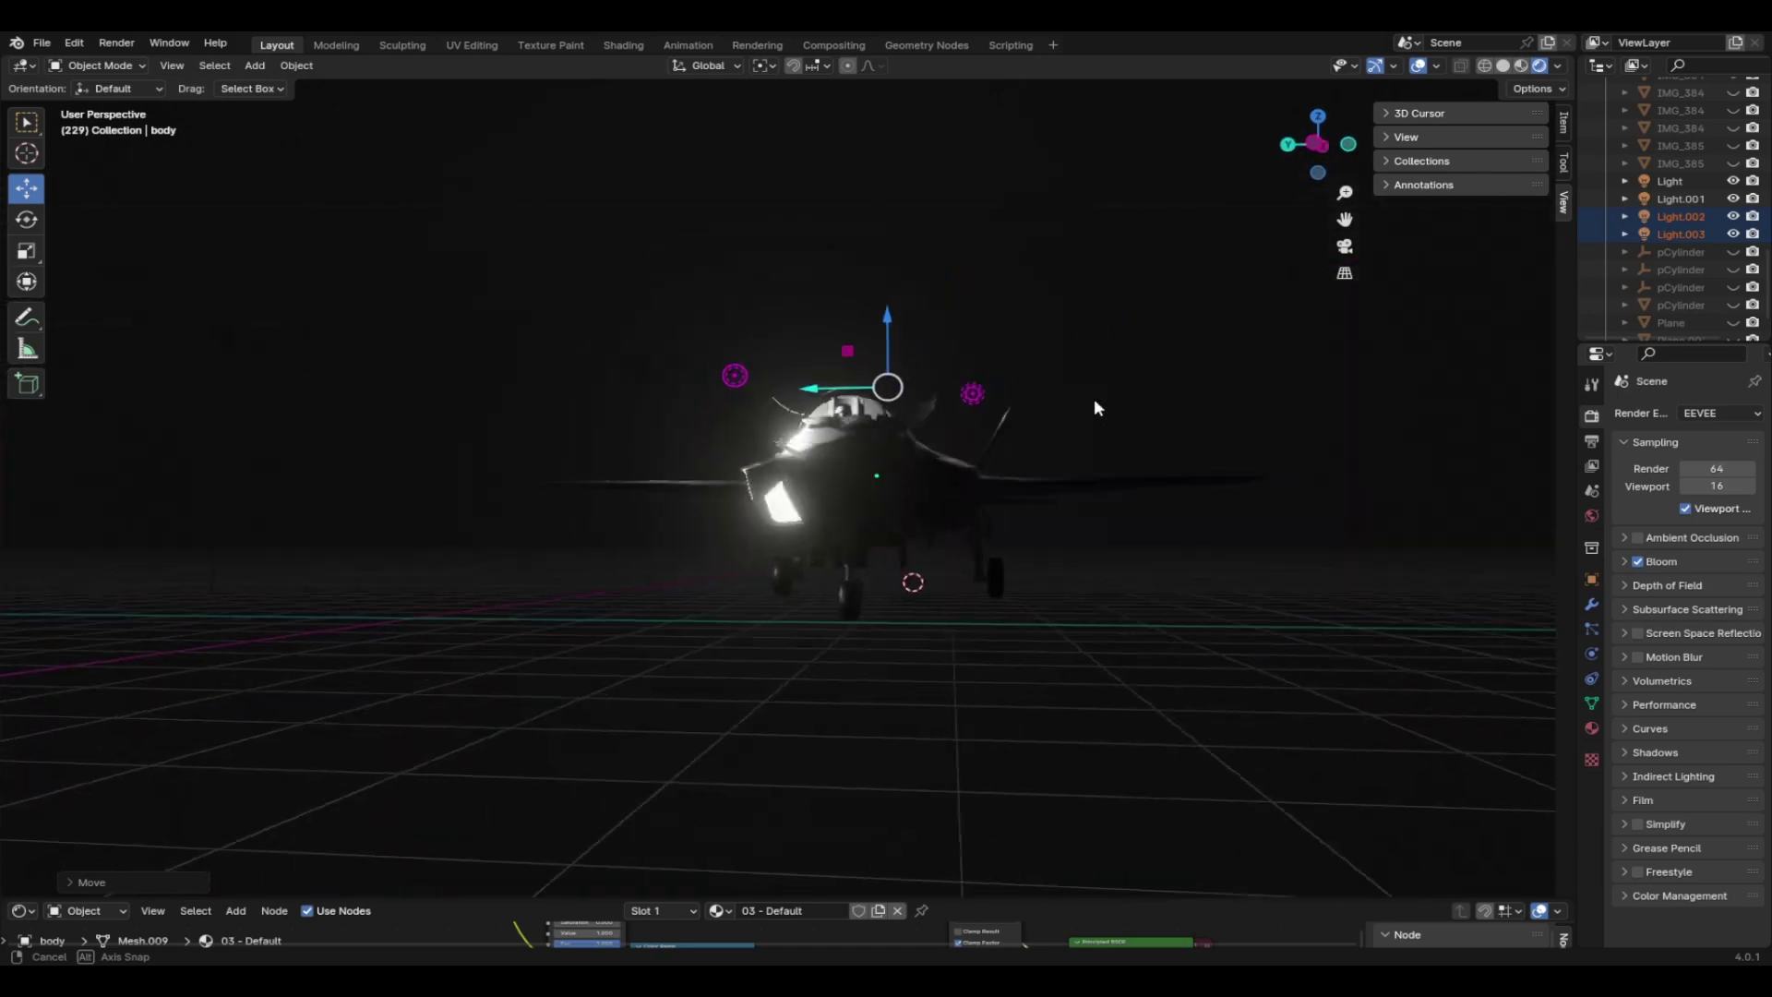
Duplicate the selected pair of lights twice more, placing the copies on either side of the jet
{"action": "middle_click_drag", "start_coordinate": [883, 317], "coordinate": [1119, 393]}
{"action": "scroll", "coordinate": [980, 347], "scroll_direction": "down", "scroll_amount": 4}
{"action": "middle_click_drag", "start_coordinate": [980, 347], "coordinate": [1038, 347]}
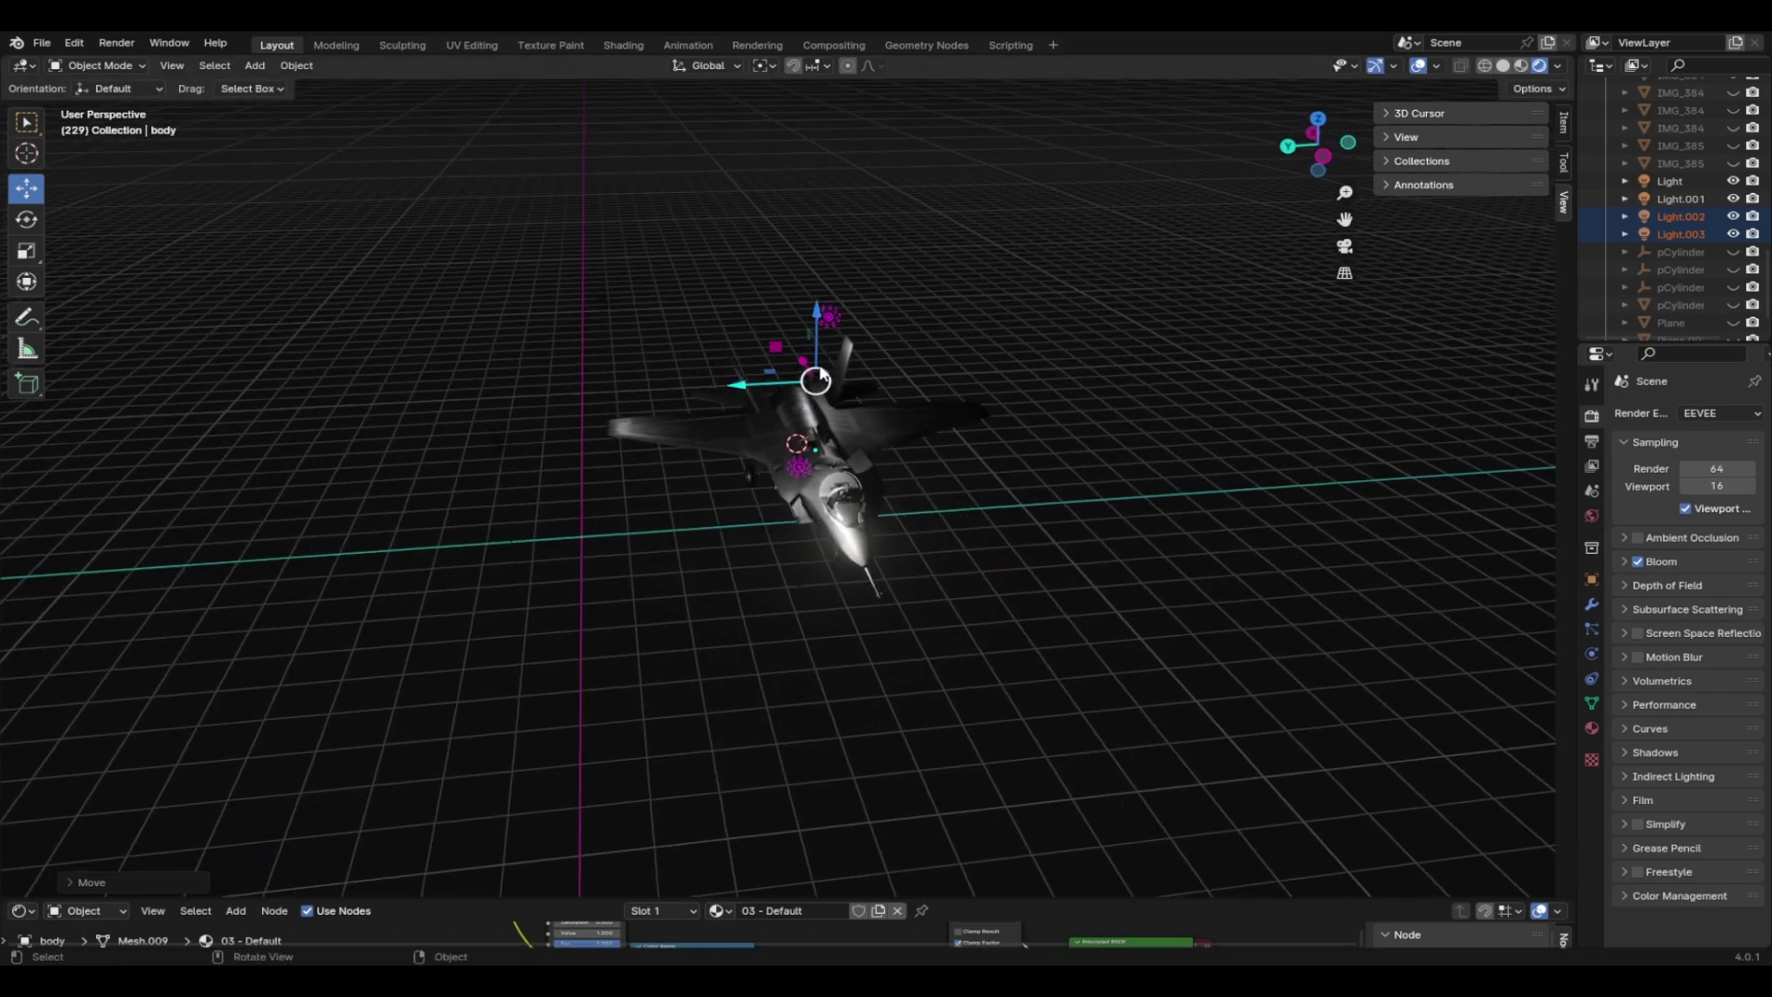
{"action": "key", "text": "shift+d"}
{"action": "left_click", "coordinate": [923, 397]}
{"action": "middle_click_drag", "start_coordinate": [923, 397], "coordinate": [780, 356]}
{"action": "key", "text": "shift+d"}
{"action": "left_click", "coordinate": [664, 422]}
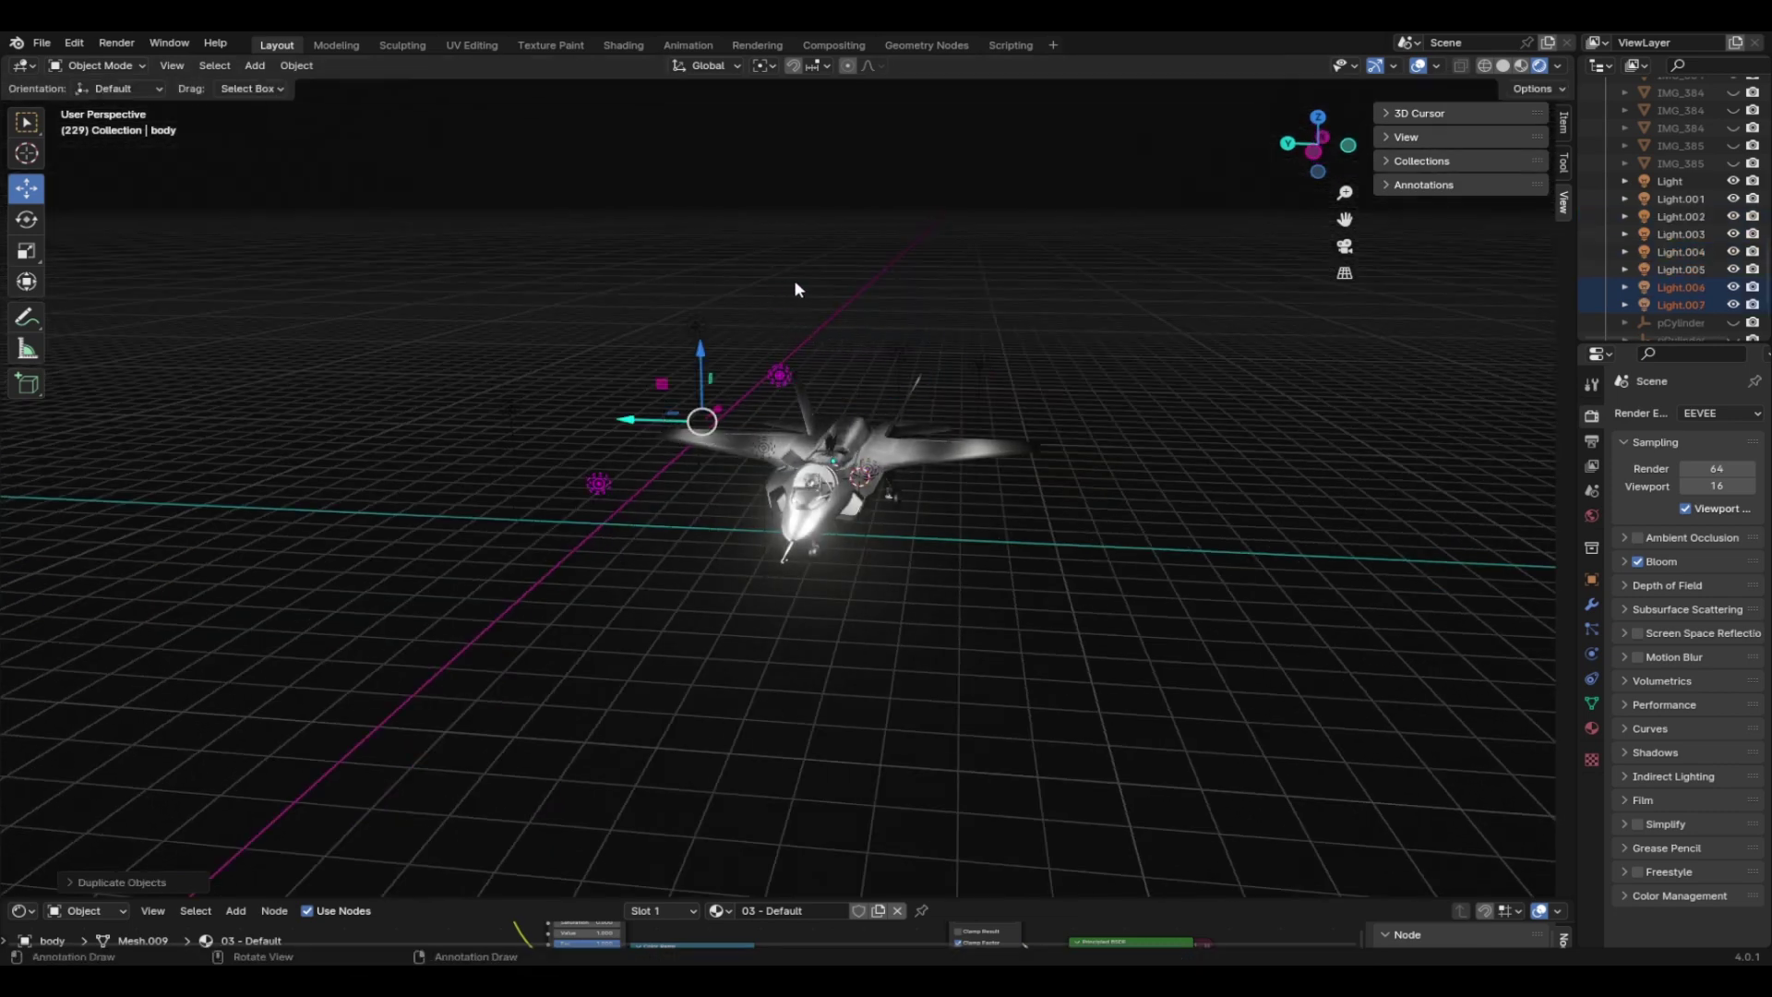
Select all the lights without the jet and duplicate them to a position below the jet
{"action": "middle_click_drag", "start_coordinate": [724, 358], "coordinate": [822, 390]}
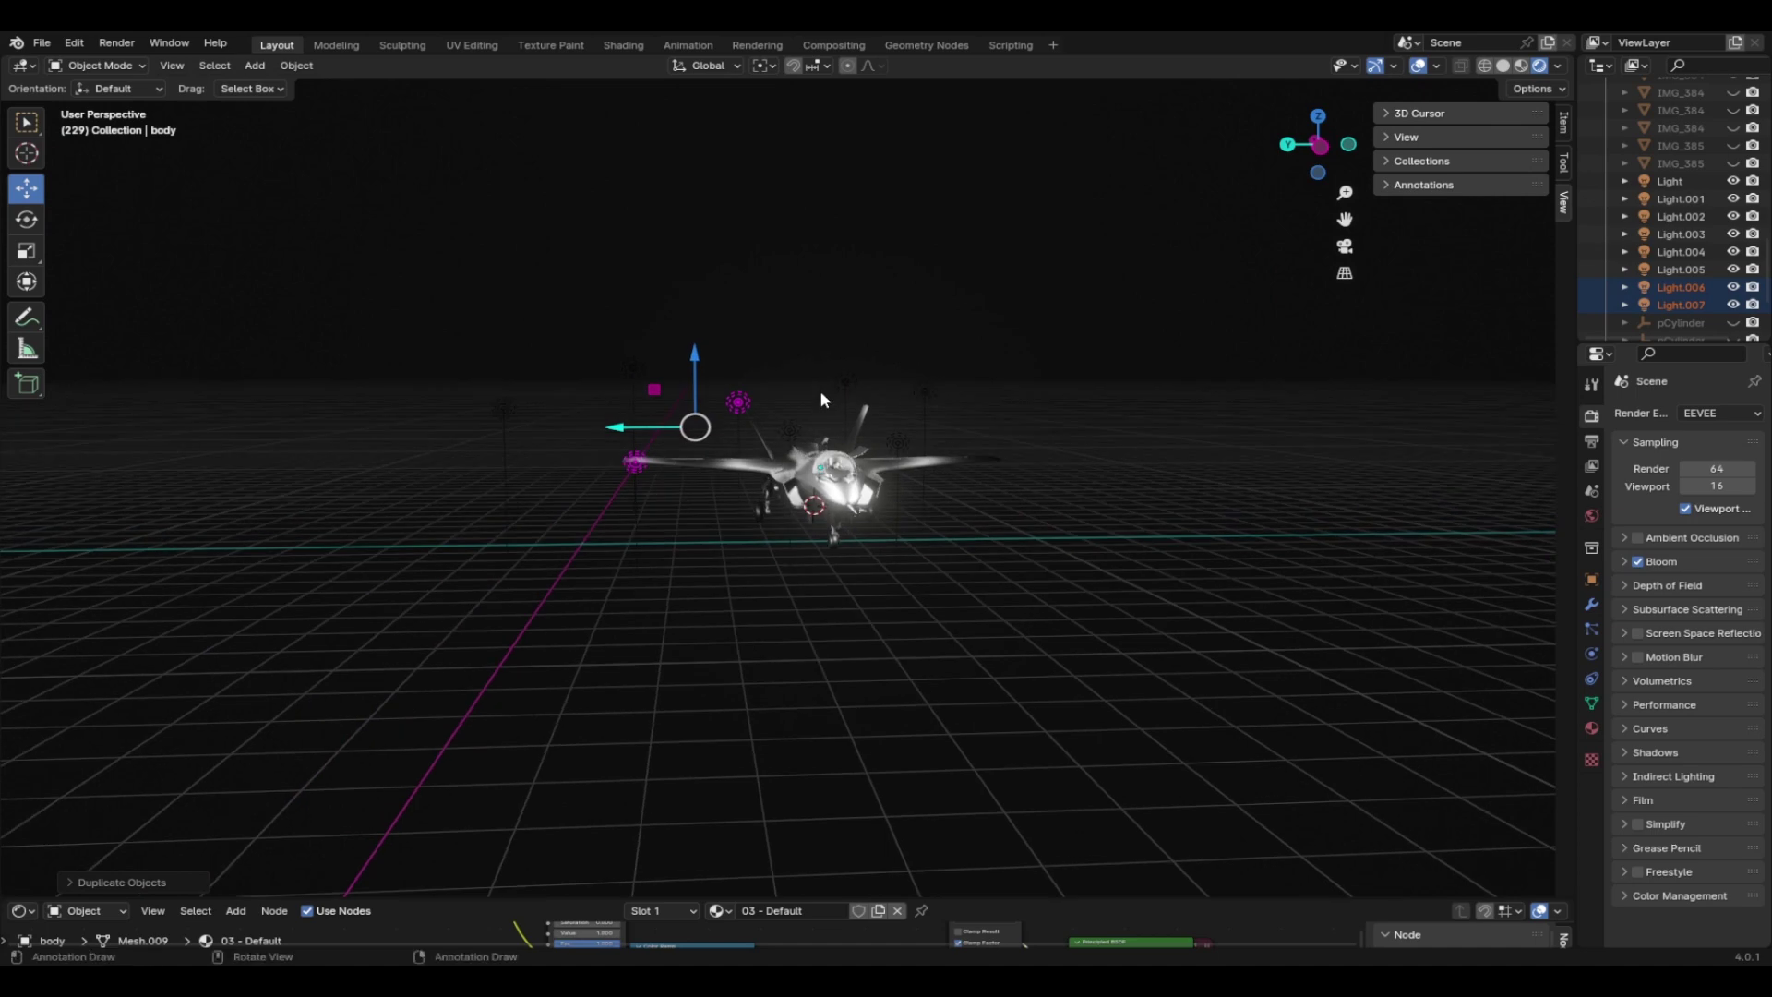
{"action": "scroll", "coordinate": [1067, 445], "scroll_direction": "up", "scroll_amount": 2}
{"action": "key", "text": "a"}
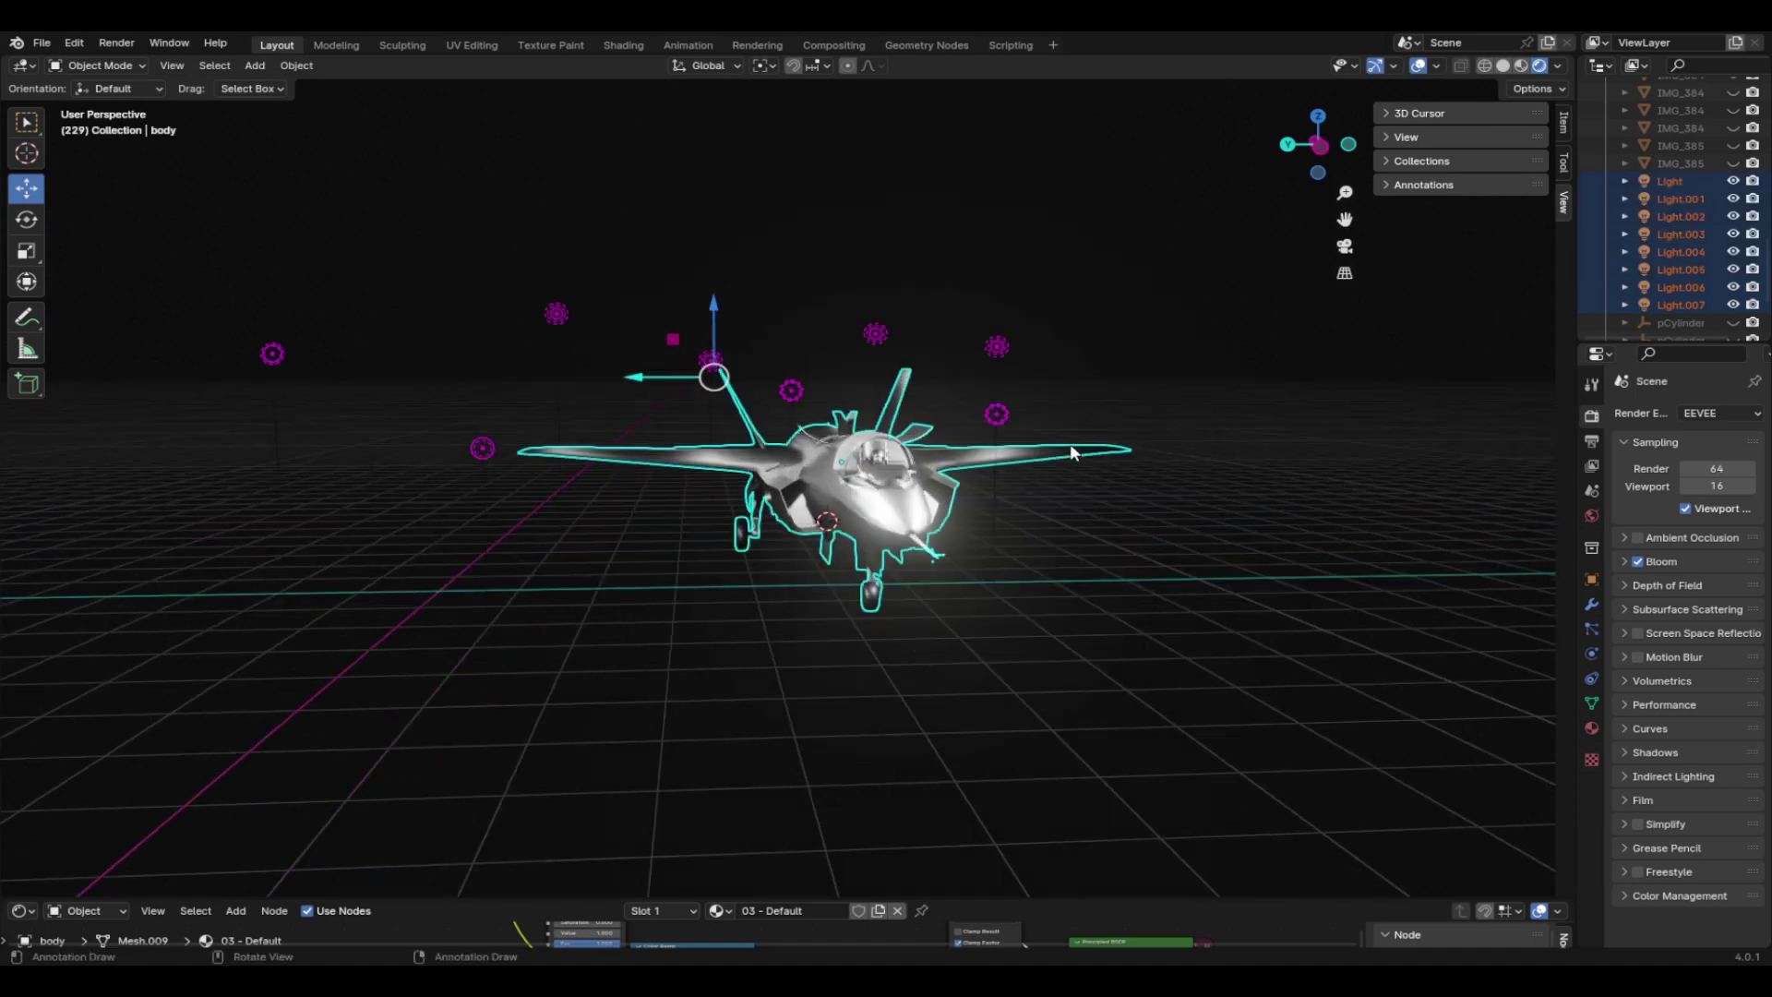
{"action": "left_click", "coordinate": [864, 466], "text": "shift"}
{"action": "key", "text": "shift+d"}
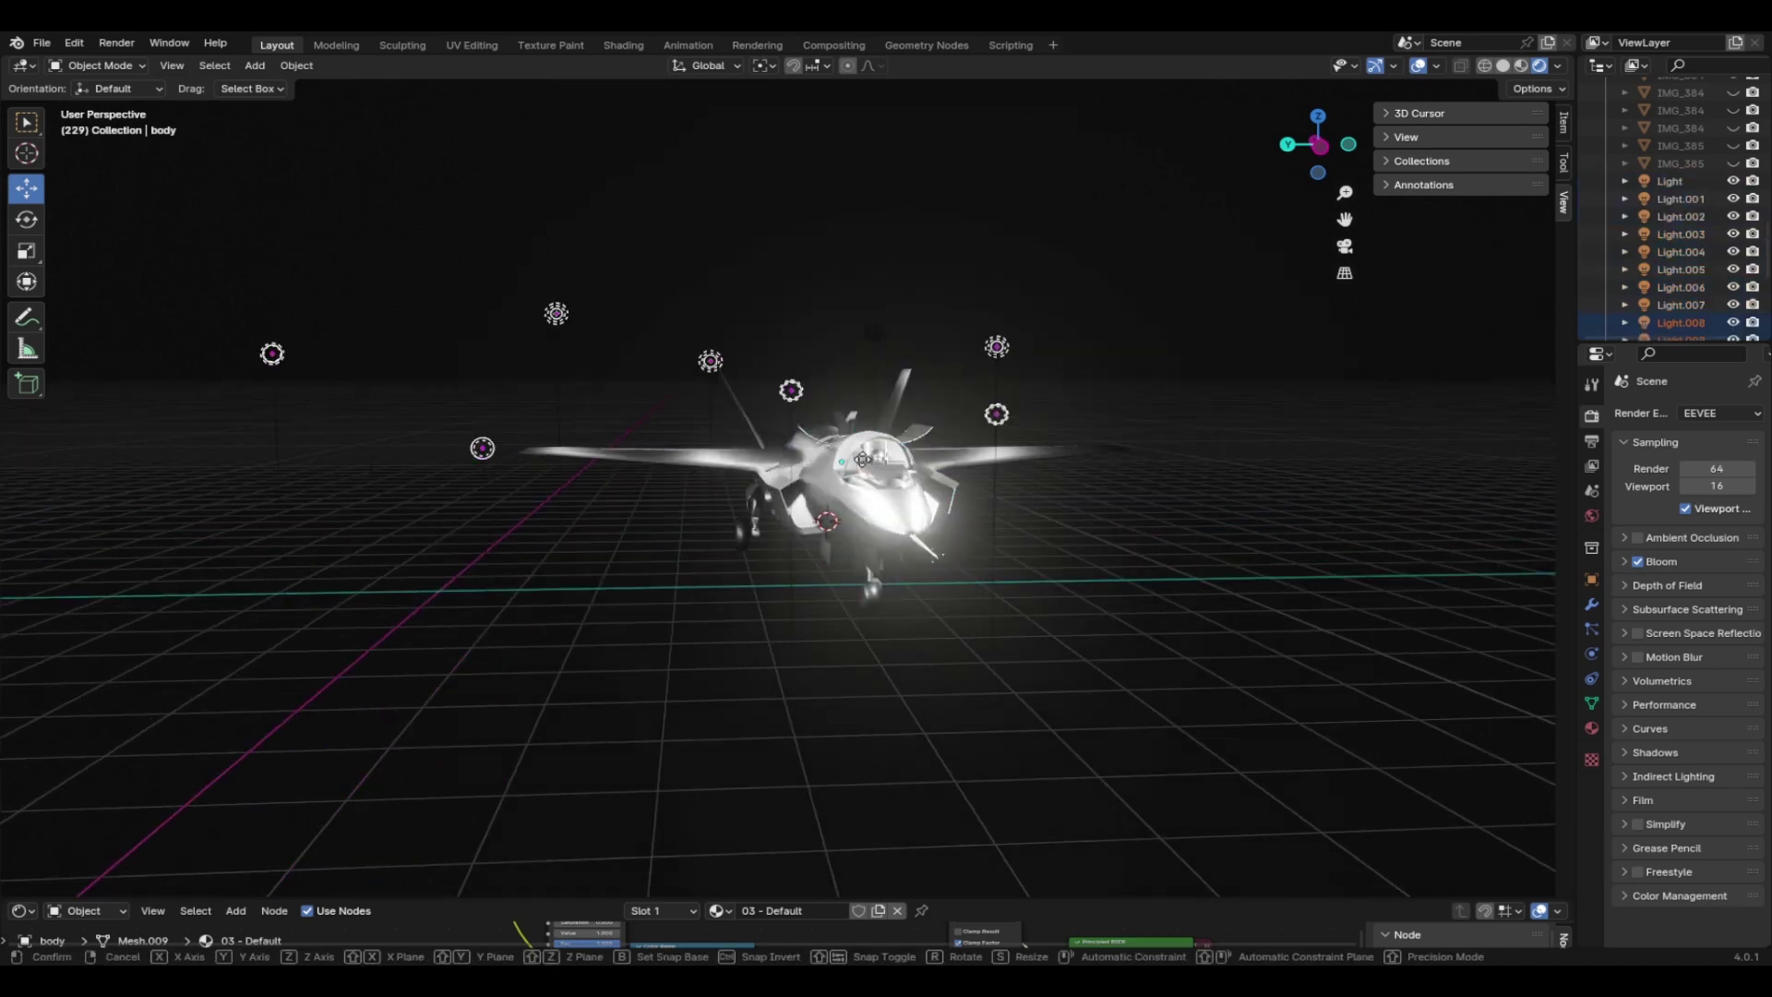
{"action": "left_click", "coordinate": [949, 835]}
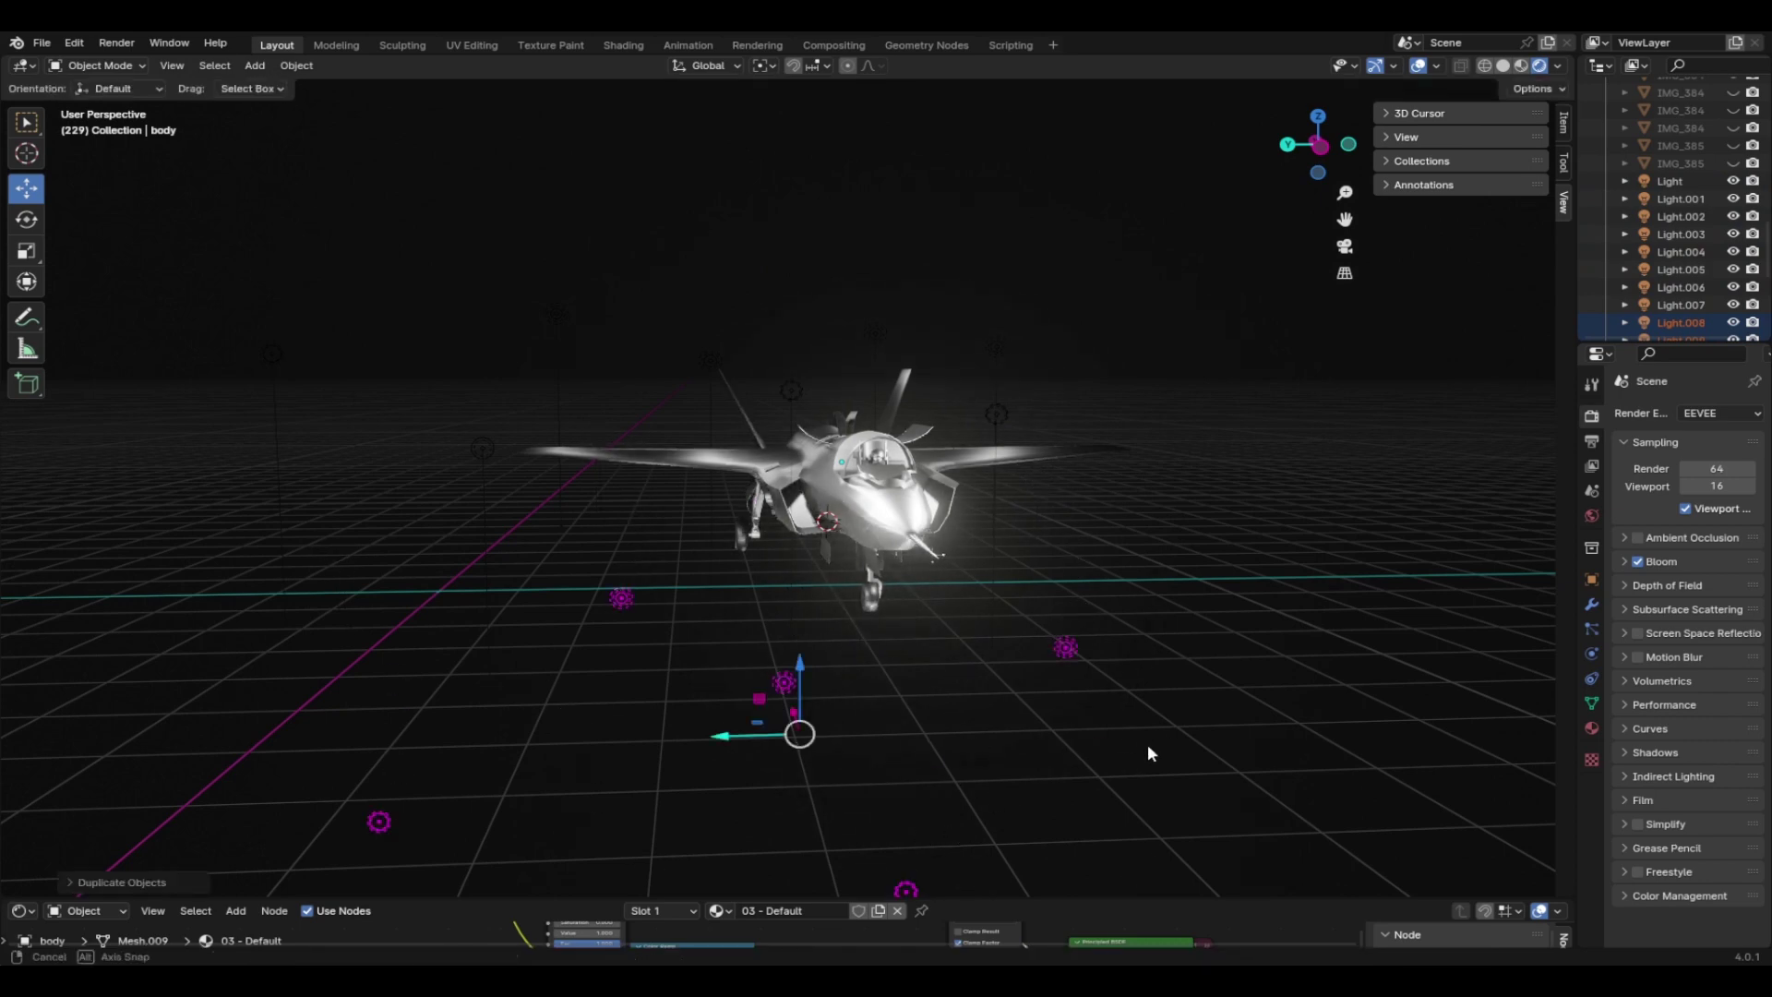
Deselect the lights, check the lighting on the jet's side and underside, and save the file
{"action": "middle_click_drag", "start_coordinate": [1148, 744], "coordinate": [984, 732]}
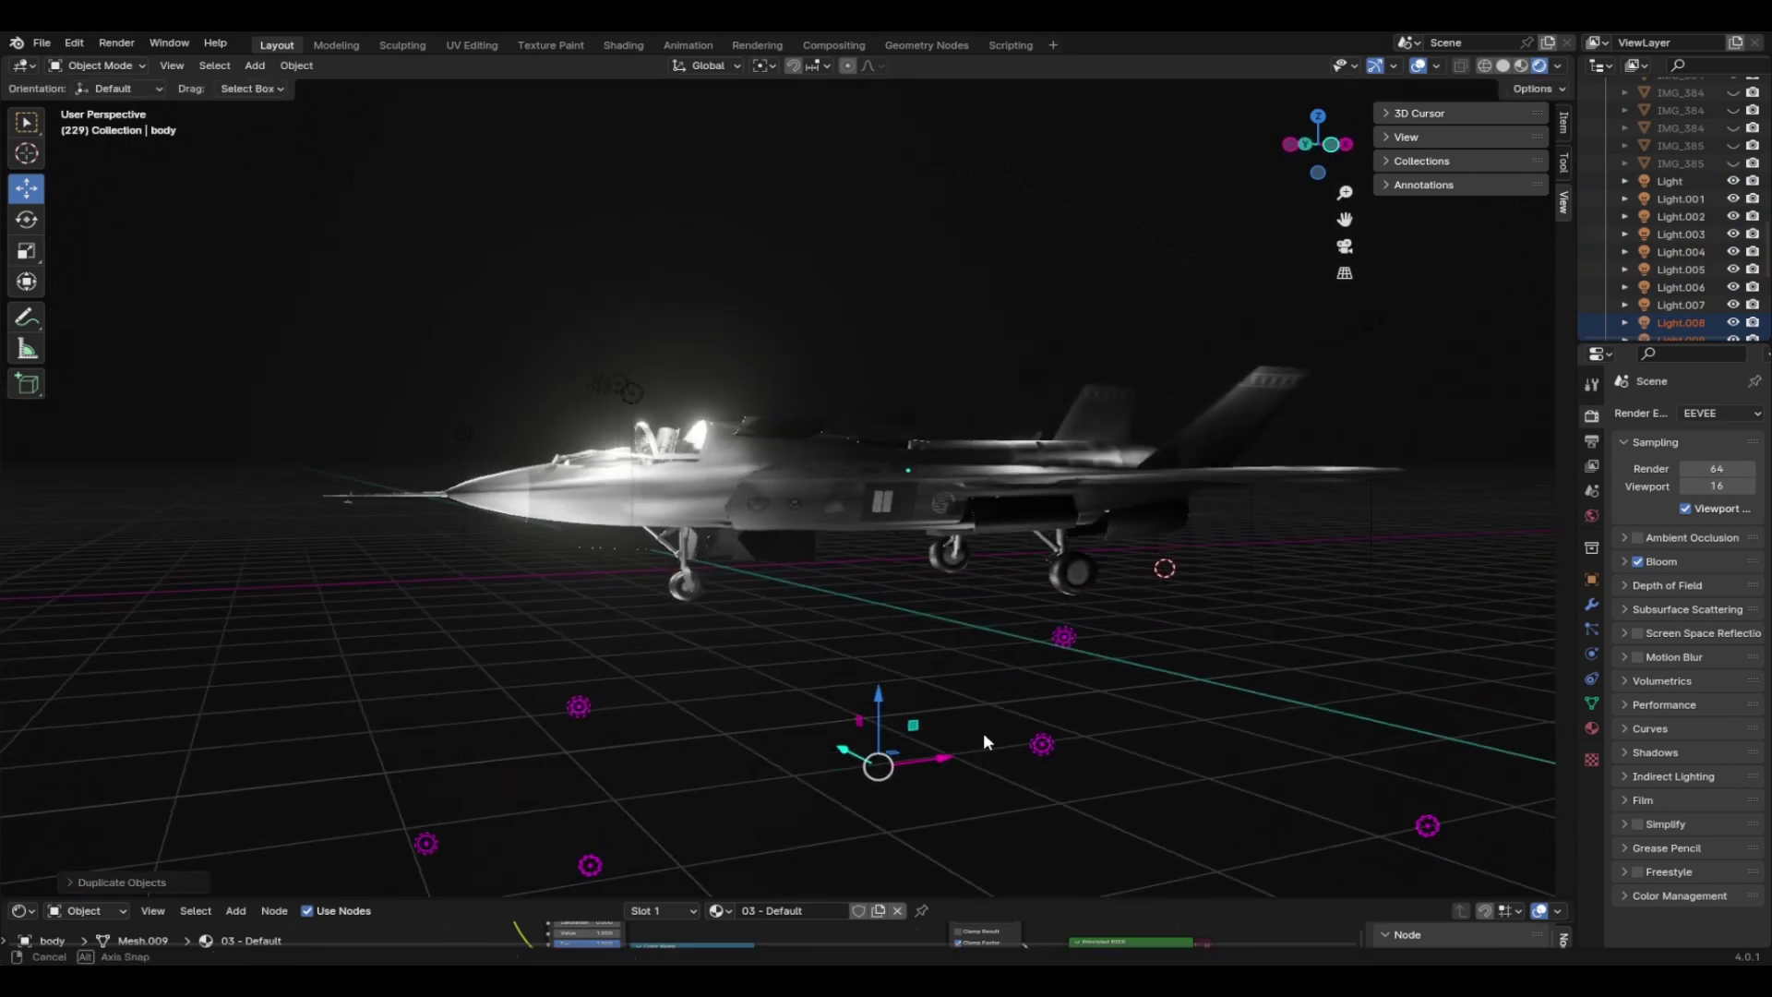
{"action": "left_click", "coordinate": [817, 203]}
{"action": "middle_click_drag", "start_coordinate": [908, 357], "coordinate": [1069, 270]}
{"action": "left_click", "coordinate": [1115, 192]}
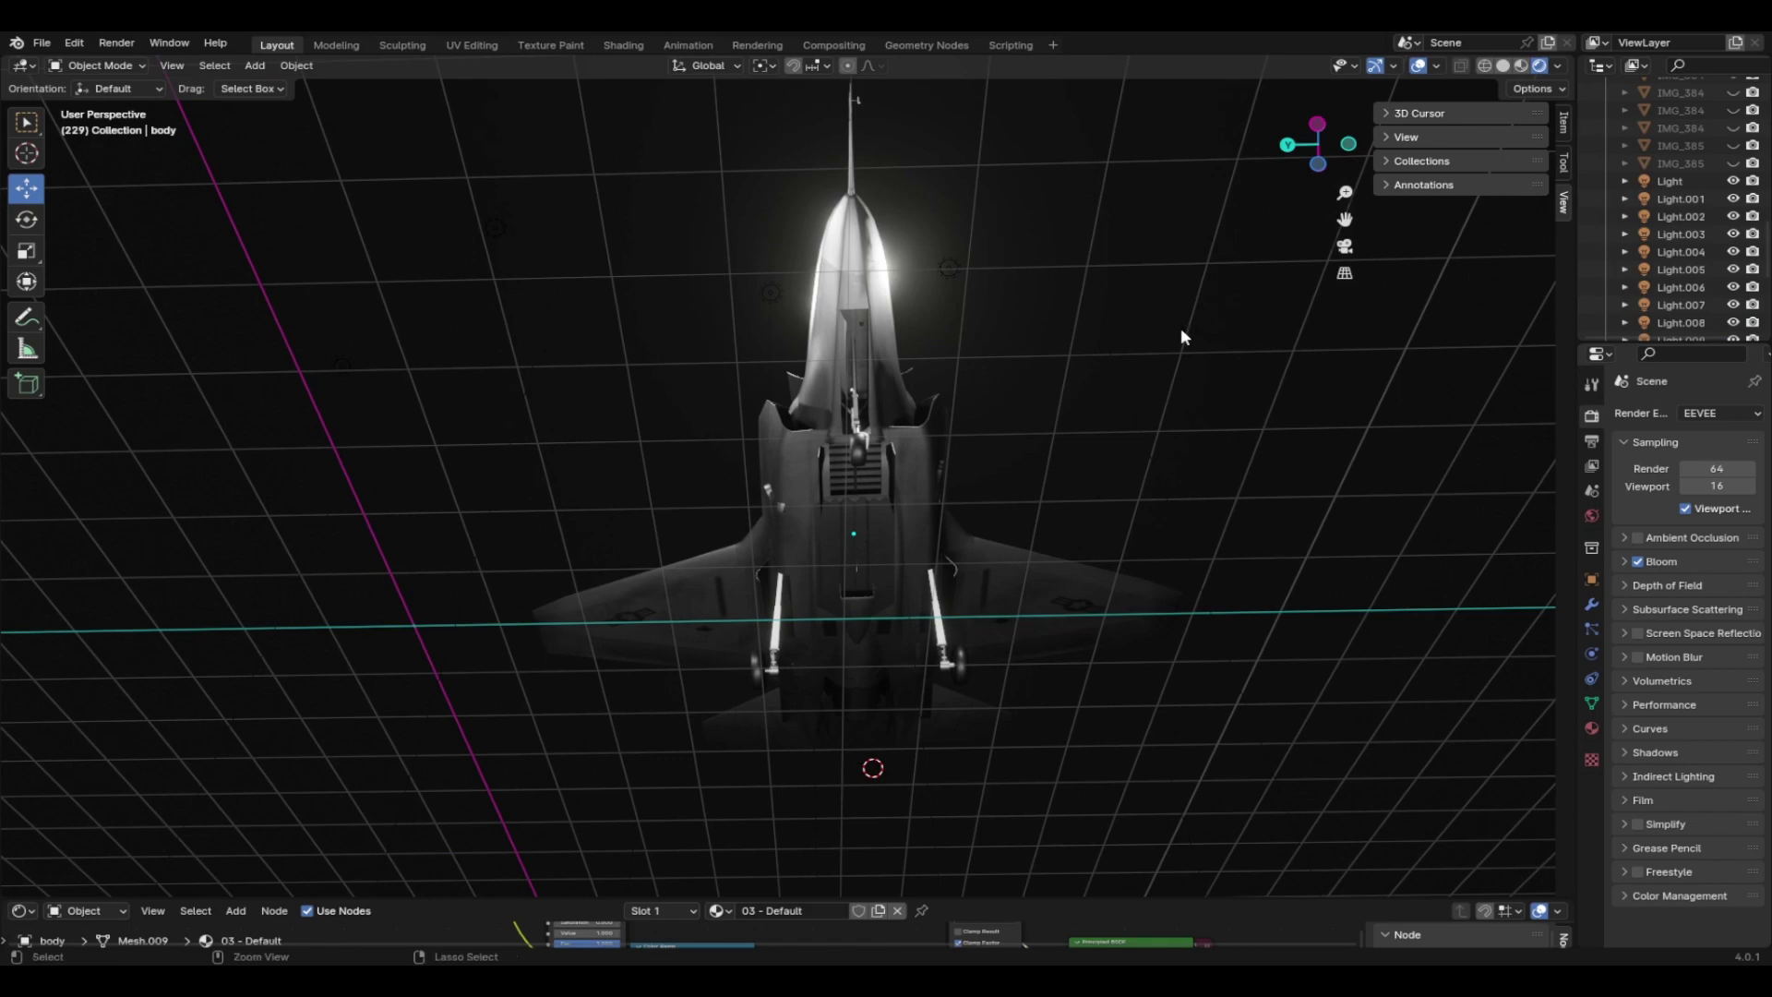
{"action": "middle_click_drag", "start_coordinate": [1182, 336], "coordinate": [1080, 517]}
{"action": "key", "text": "ctrl+s"}
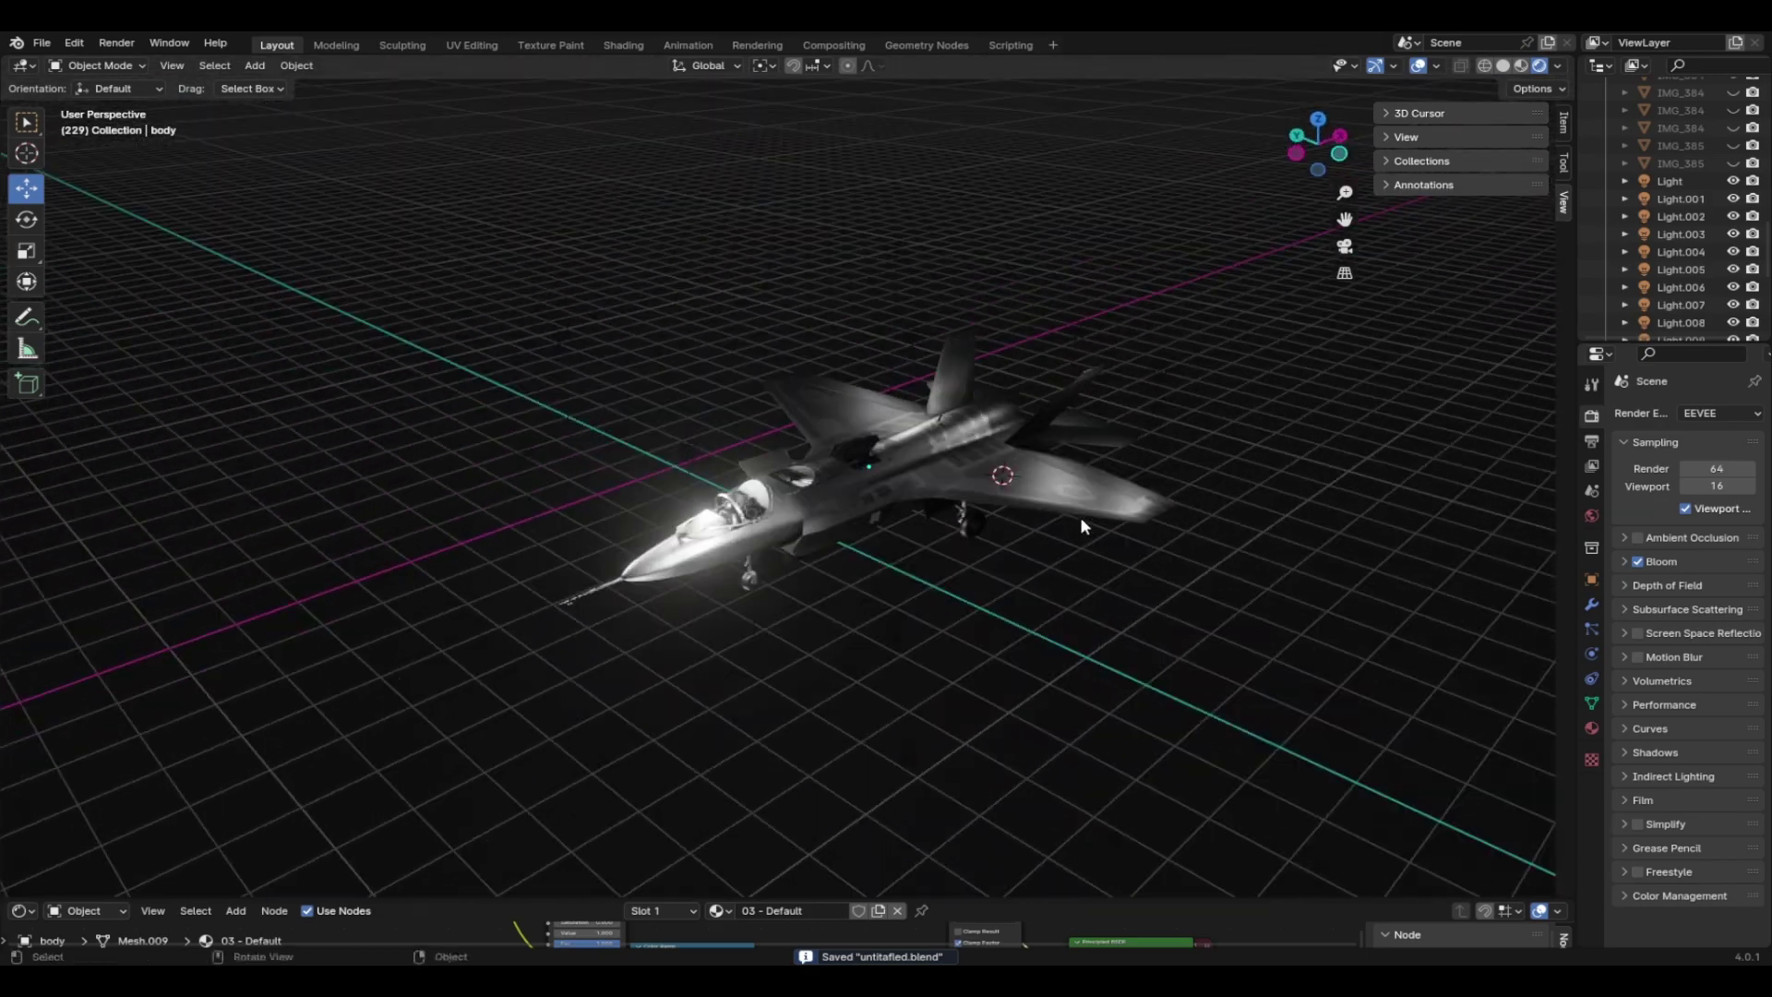
Switch the render engine to Cycles and inspect the lit jet from the front, side and above
{"action": "middle_click_drag", "start_coordinate": [1195, 558], "coordinate": [1177, 534]}
{"action": "scroll", "coordinate": [1317, 545], "scroll_direction": "up", "scroll_amount": 3}
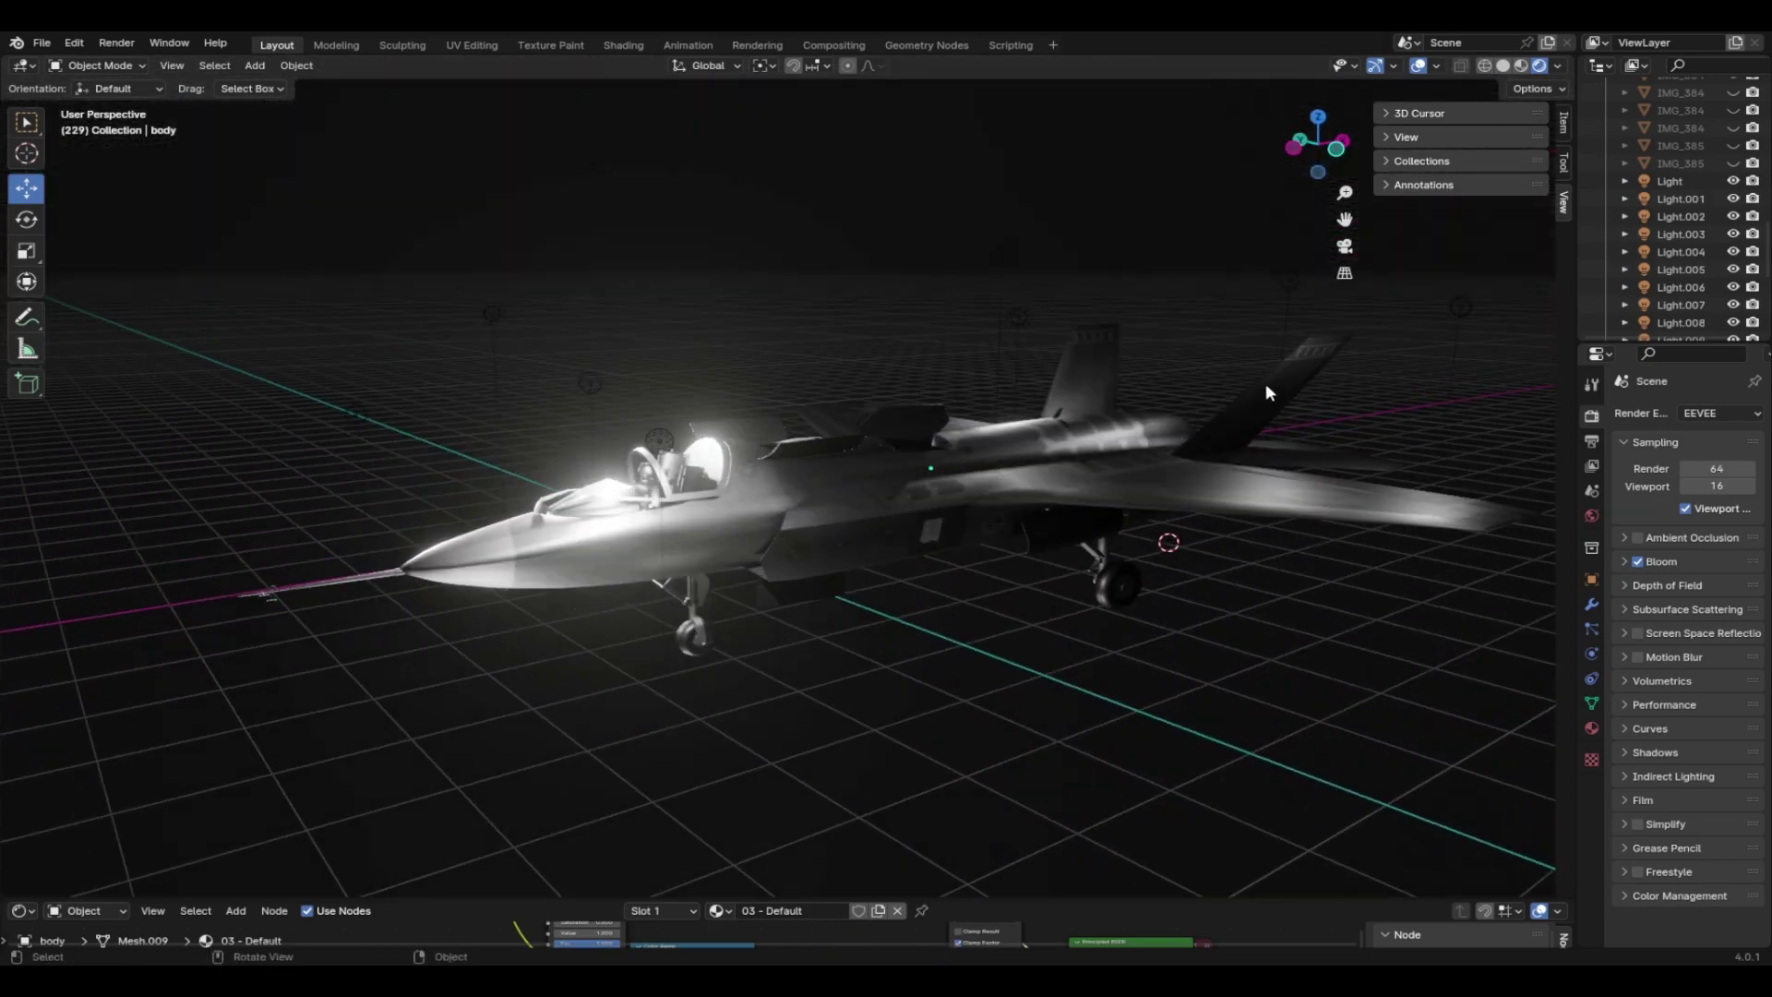
{"action": "scroll", "coordinate": [1265, 386], "scroll_direction": "down", "scroll_amount": 2}
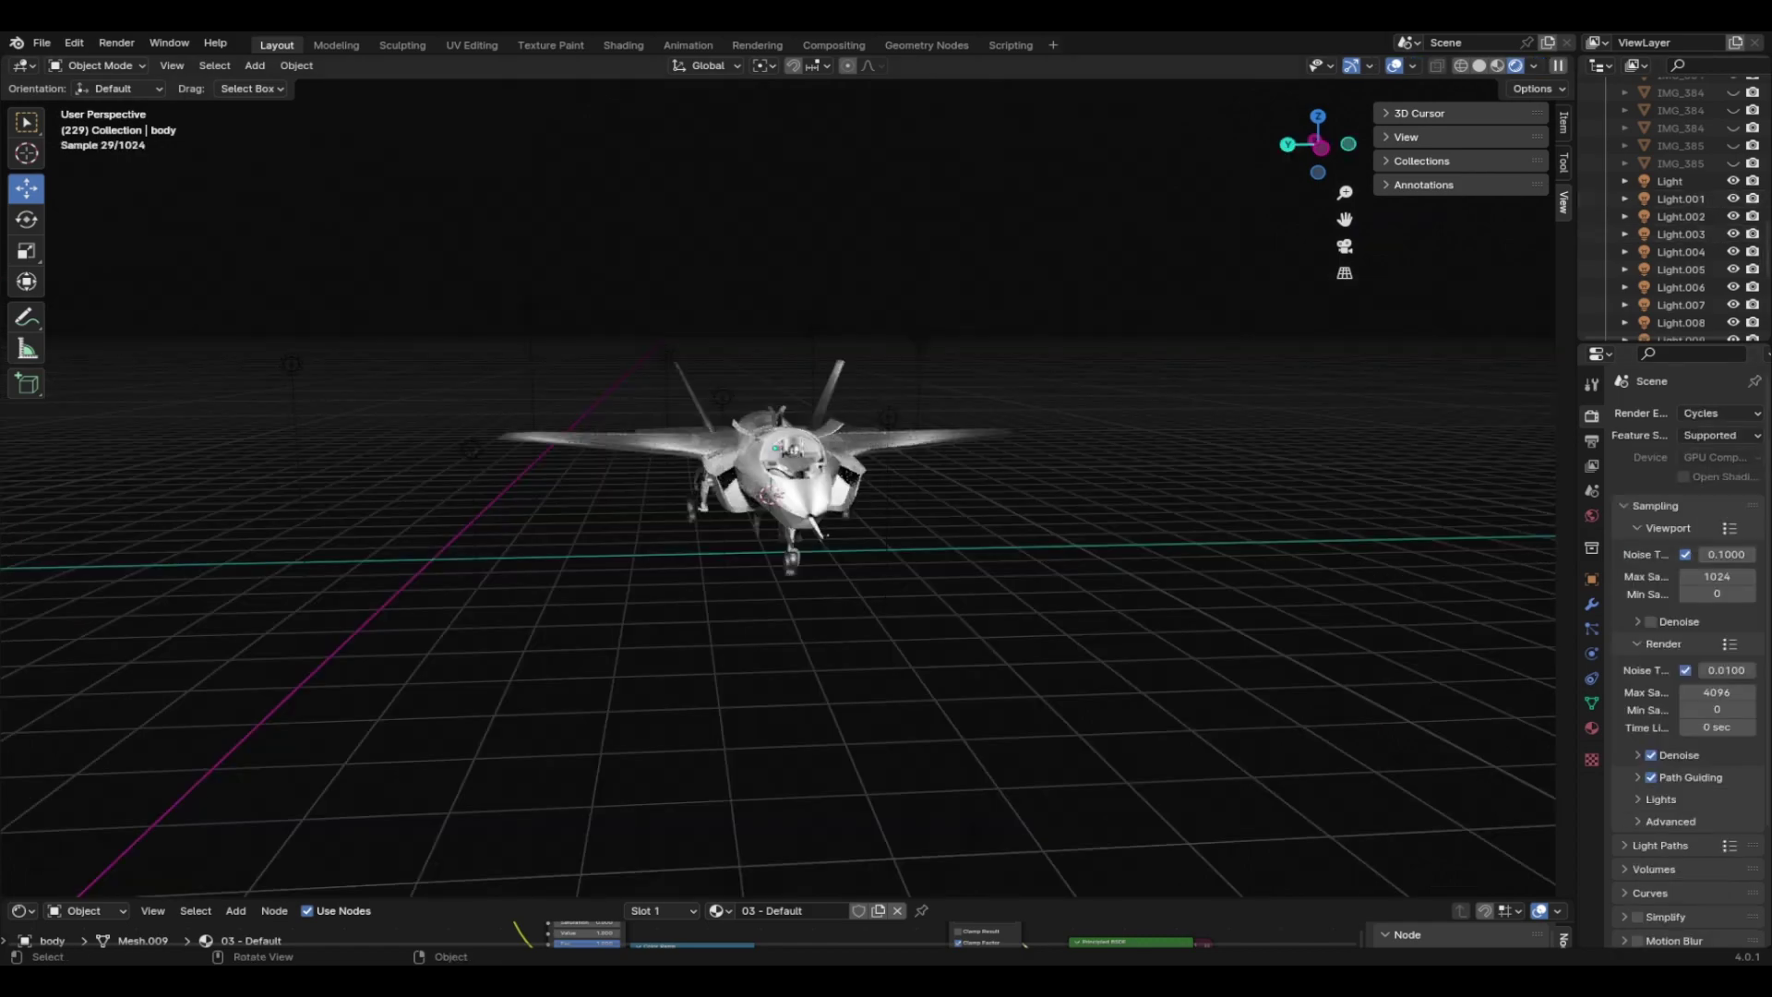
{"action": "middle_click_drag", "start_coordinate": [997, 388], "coordinate": [1056, 510]}
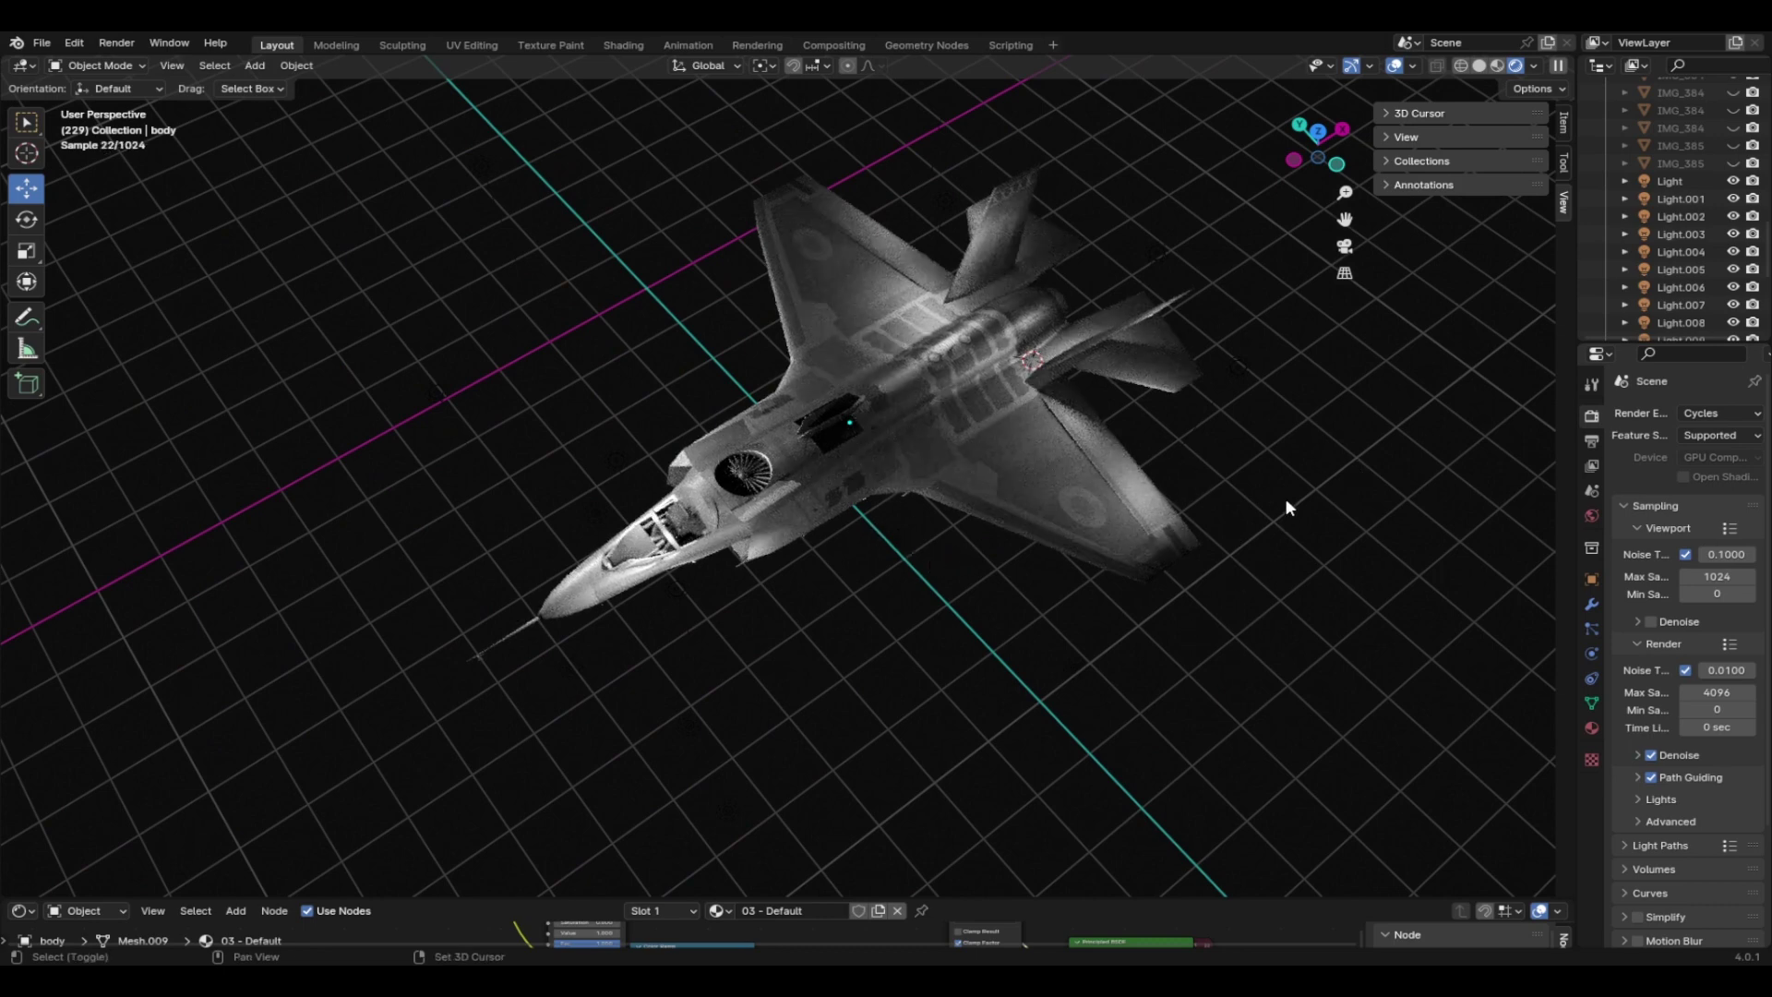
{"action": "scroll", "coordinate": [1228, 526], "scroll_direction": "up", "scroll_amount": 2}
{"action": "scroll", "coordinate": [1200, 674], "scroll_direction": "up", "scroll_amount": 2}
{"action": "middle_click_drag", "start_coordinate": [1219, 688], "coordinate": [1272, 595]}
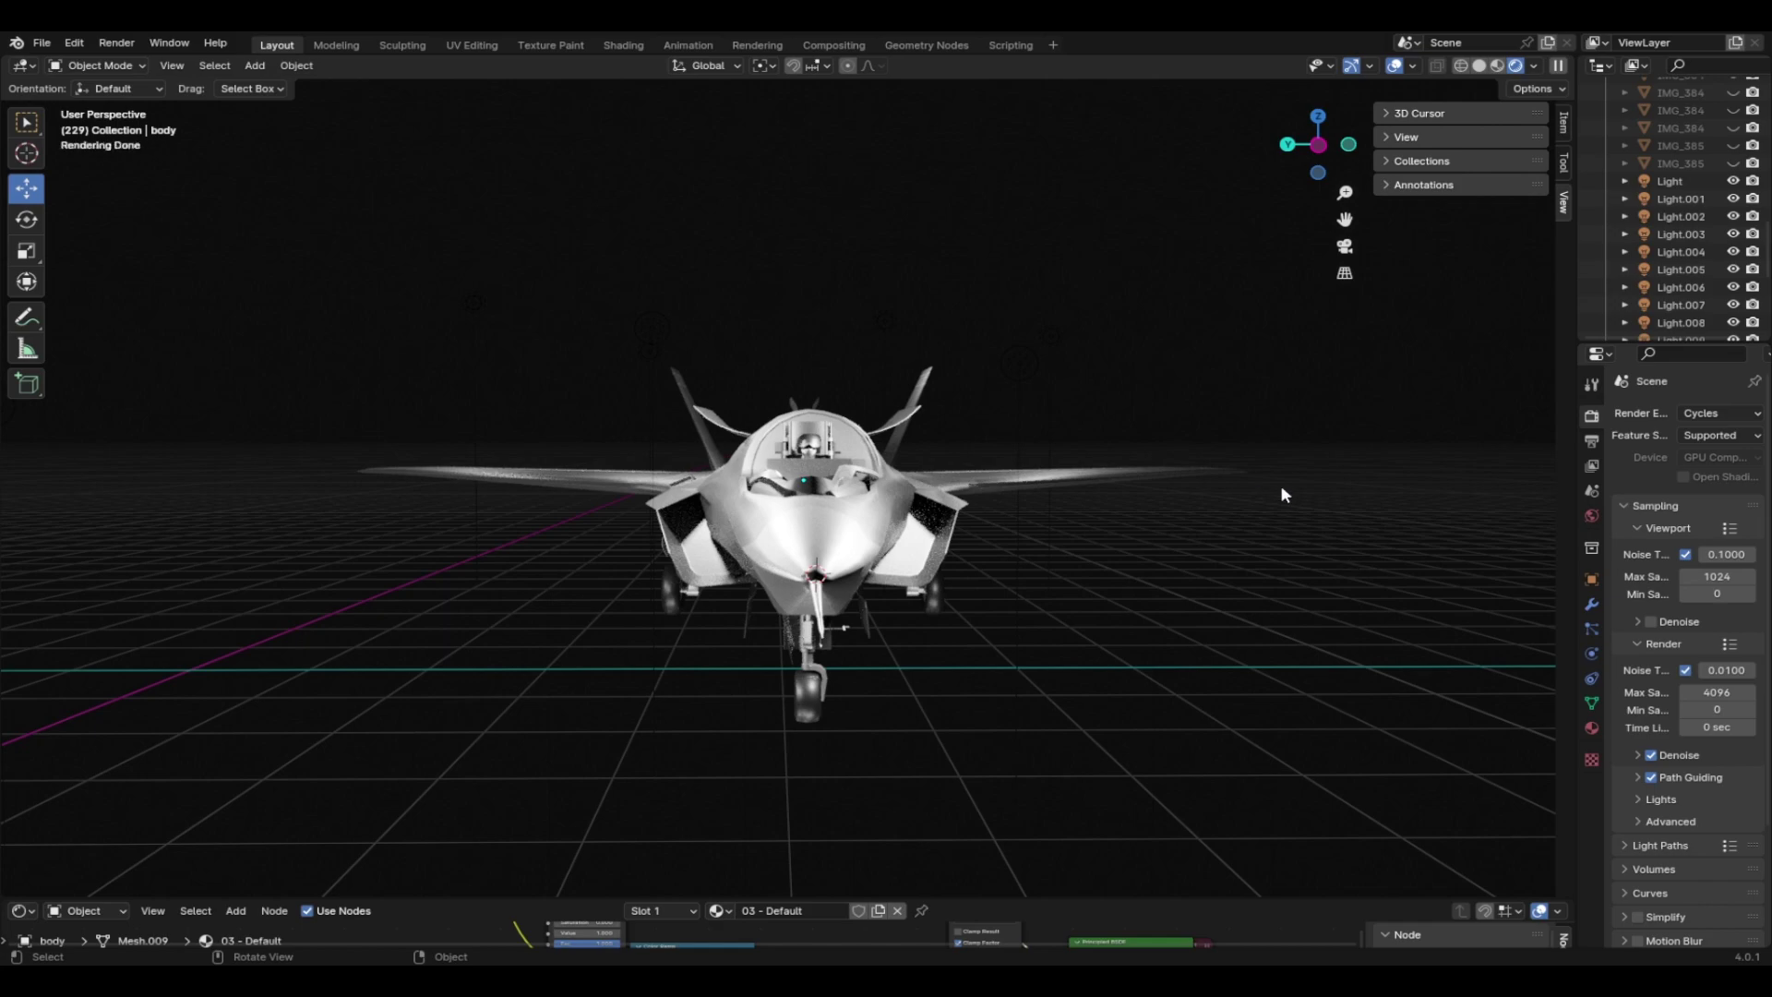
{"action": "middle_click_drag", "start_coordinate": [1296, 535], "coordinate": [1009, 669]}
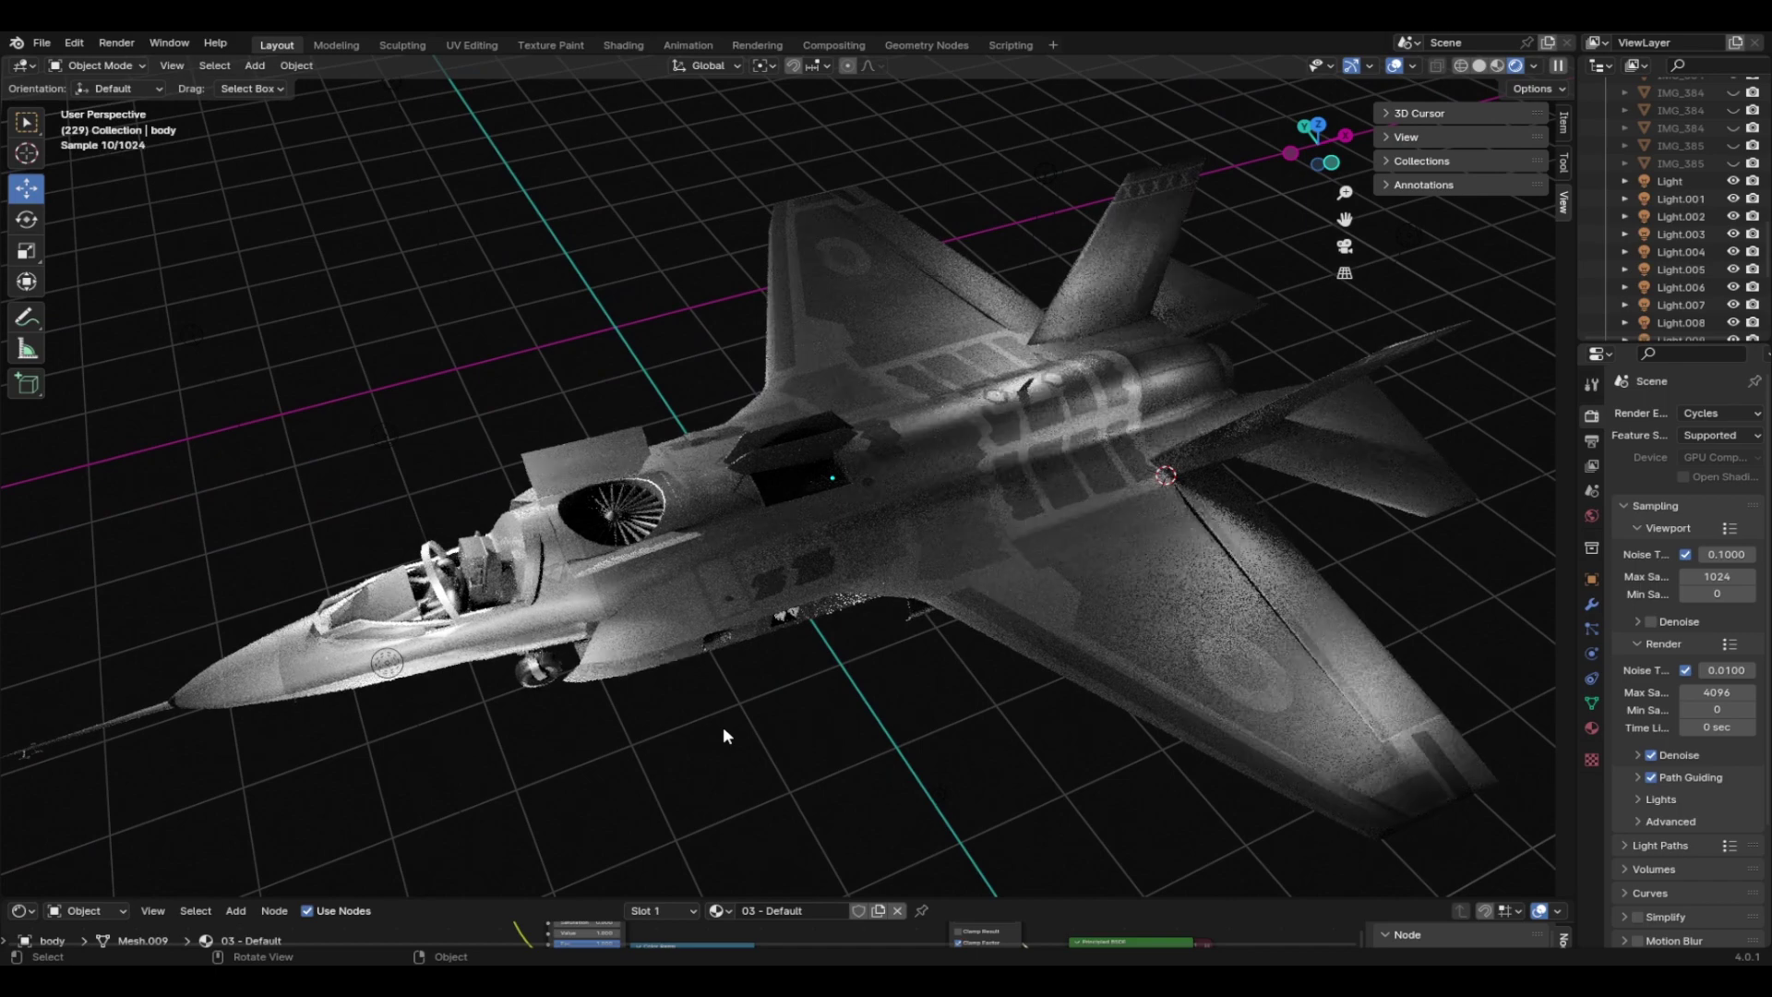
{"action": "mouse_move", "coordinate": [783, 722]}
{"action": "middle_mouse_down"}
{"action": "mouse_move", "coordinate": [986, 707]}
{"action": "mouse_move", "coordinate": [904, 846]}
{"action": "mouse_move", "coordinate": [868, 795]}
{"action": "mouse_move", "coordinate": [694, 692]}
{"action": "mouse_move", "coordinate": [773, 731]}
{"action": "middle_mouse_up"}
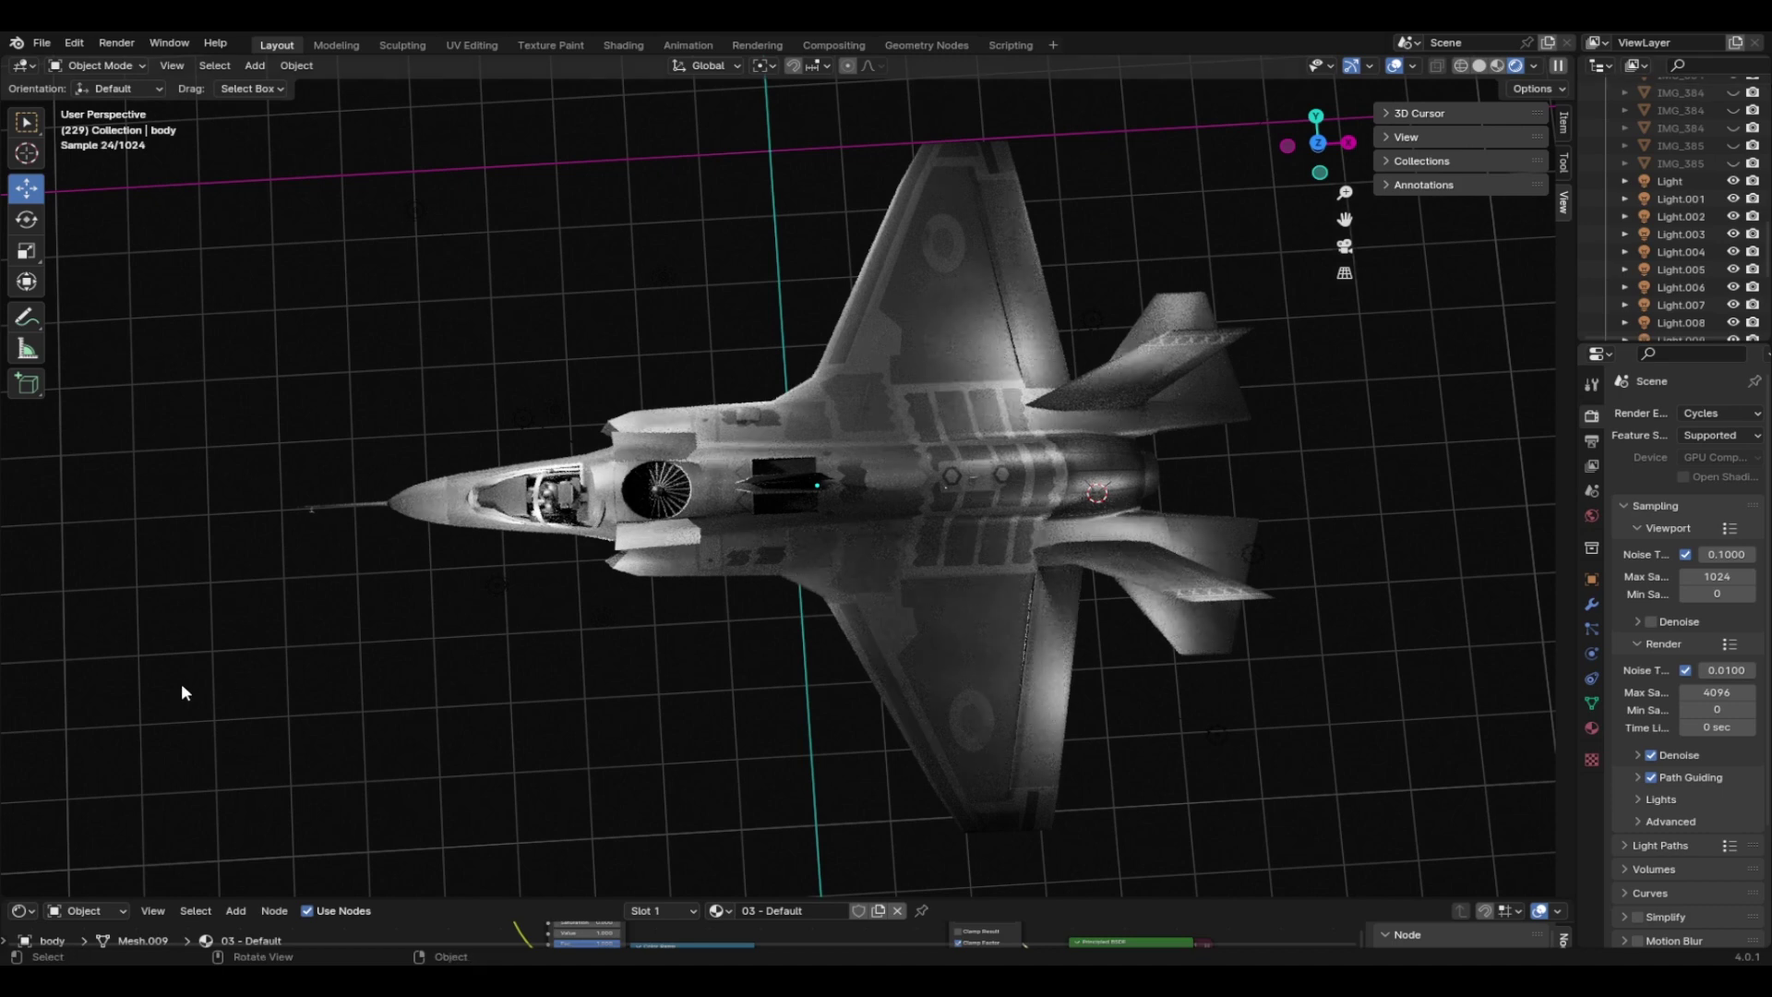
Hide the viewport gizmos and overlays, and save the file
{"action": "left_click", "coordinate": [1352, 65]}
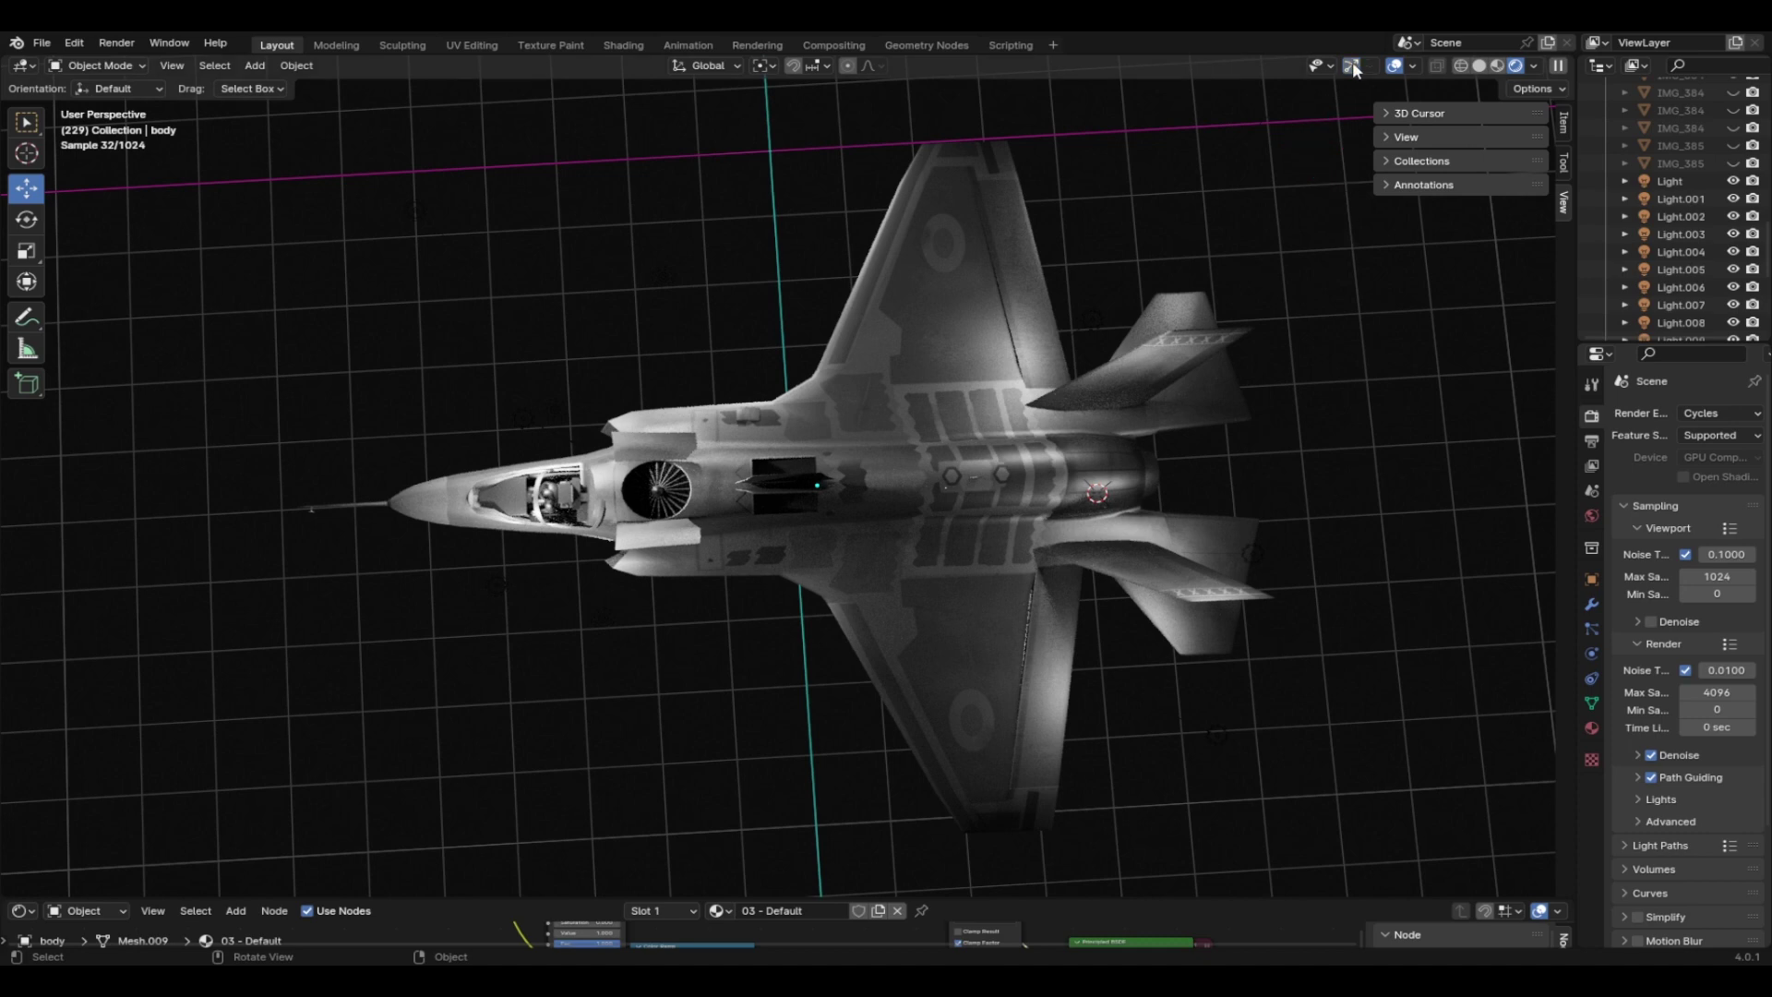
{"action": "left_click", "coordinate": [1395, 65]}
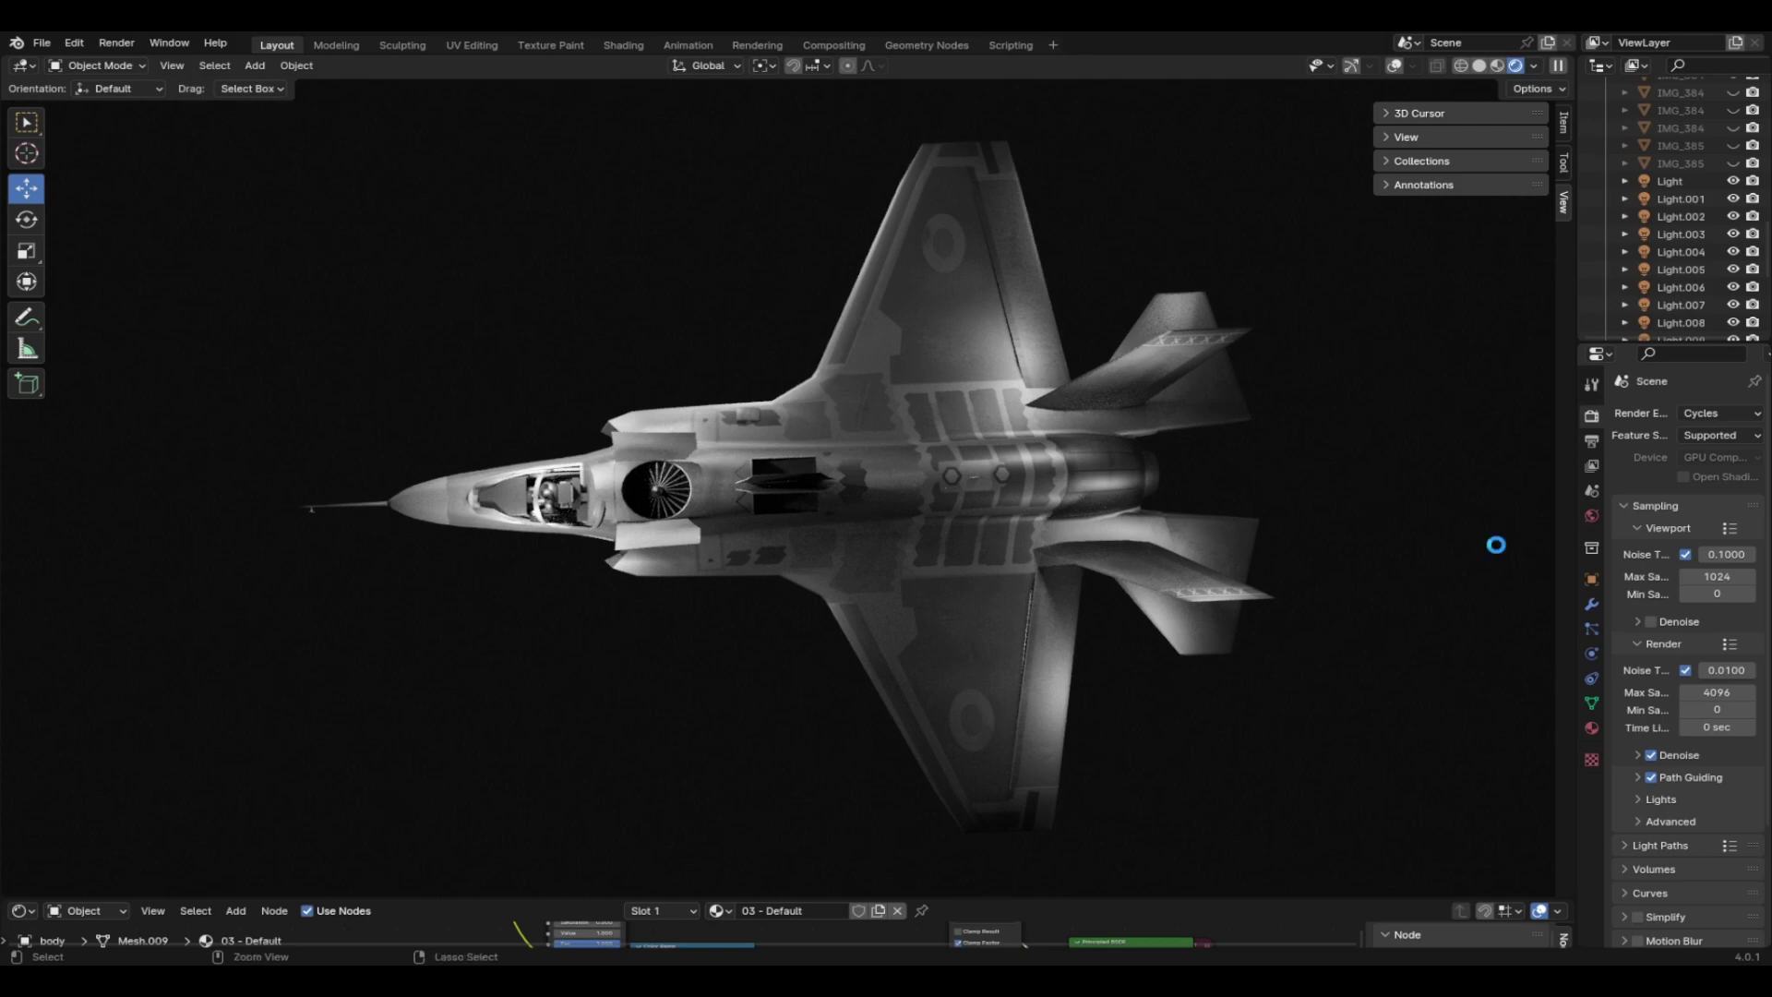
{"action": "key", "text": "ctrl+s"}
Examine the Cycles-rendered jet from both sides, the front, above and below
{"action": "middle_click_drag", "start_coordinate": [1200, 513], "coordinate": [995, 404]}
{"action": "middle_click_drag", "start_coordinate": [1124, 436], "coordinate": [819, 384]}
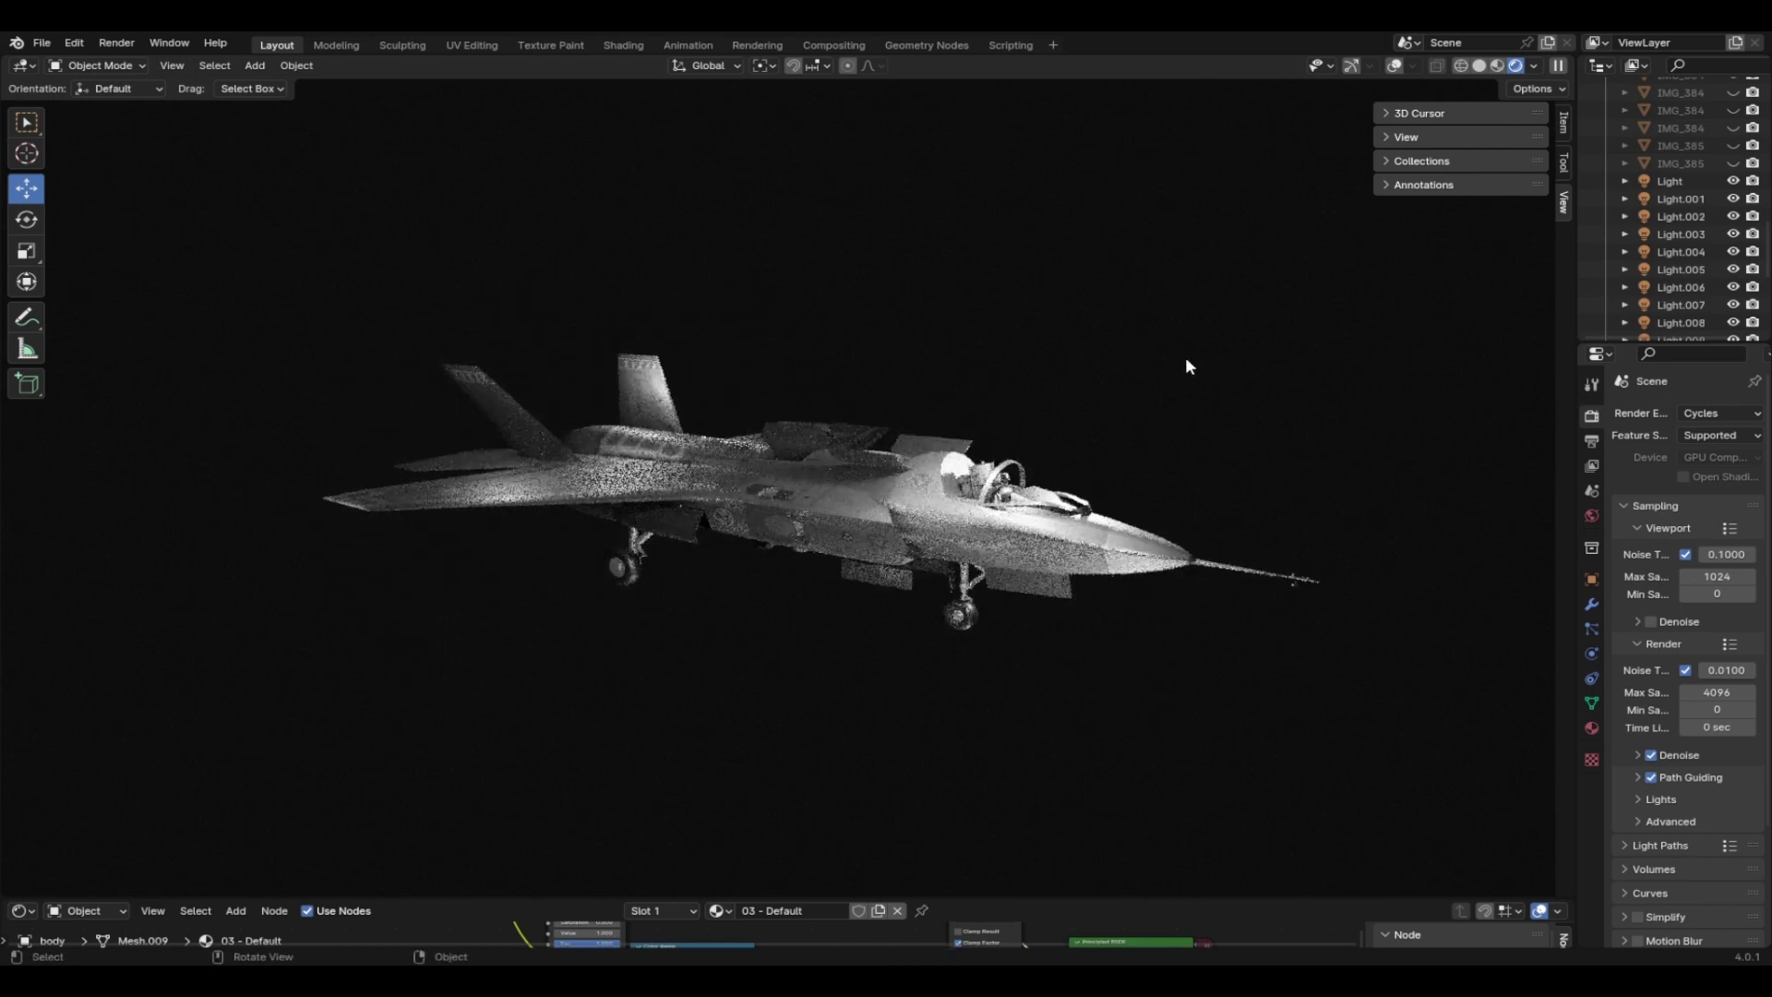
{"action": "middle_click_drag", "start_coordinate": [1436, 440], "coordinate": [960, 319]}
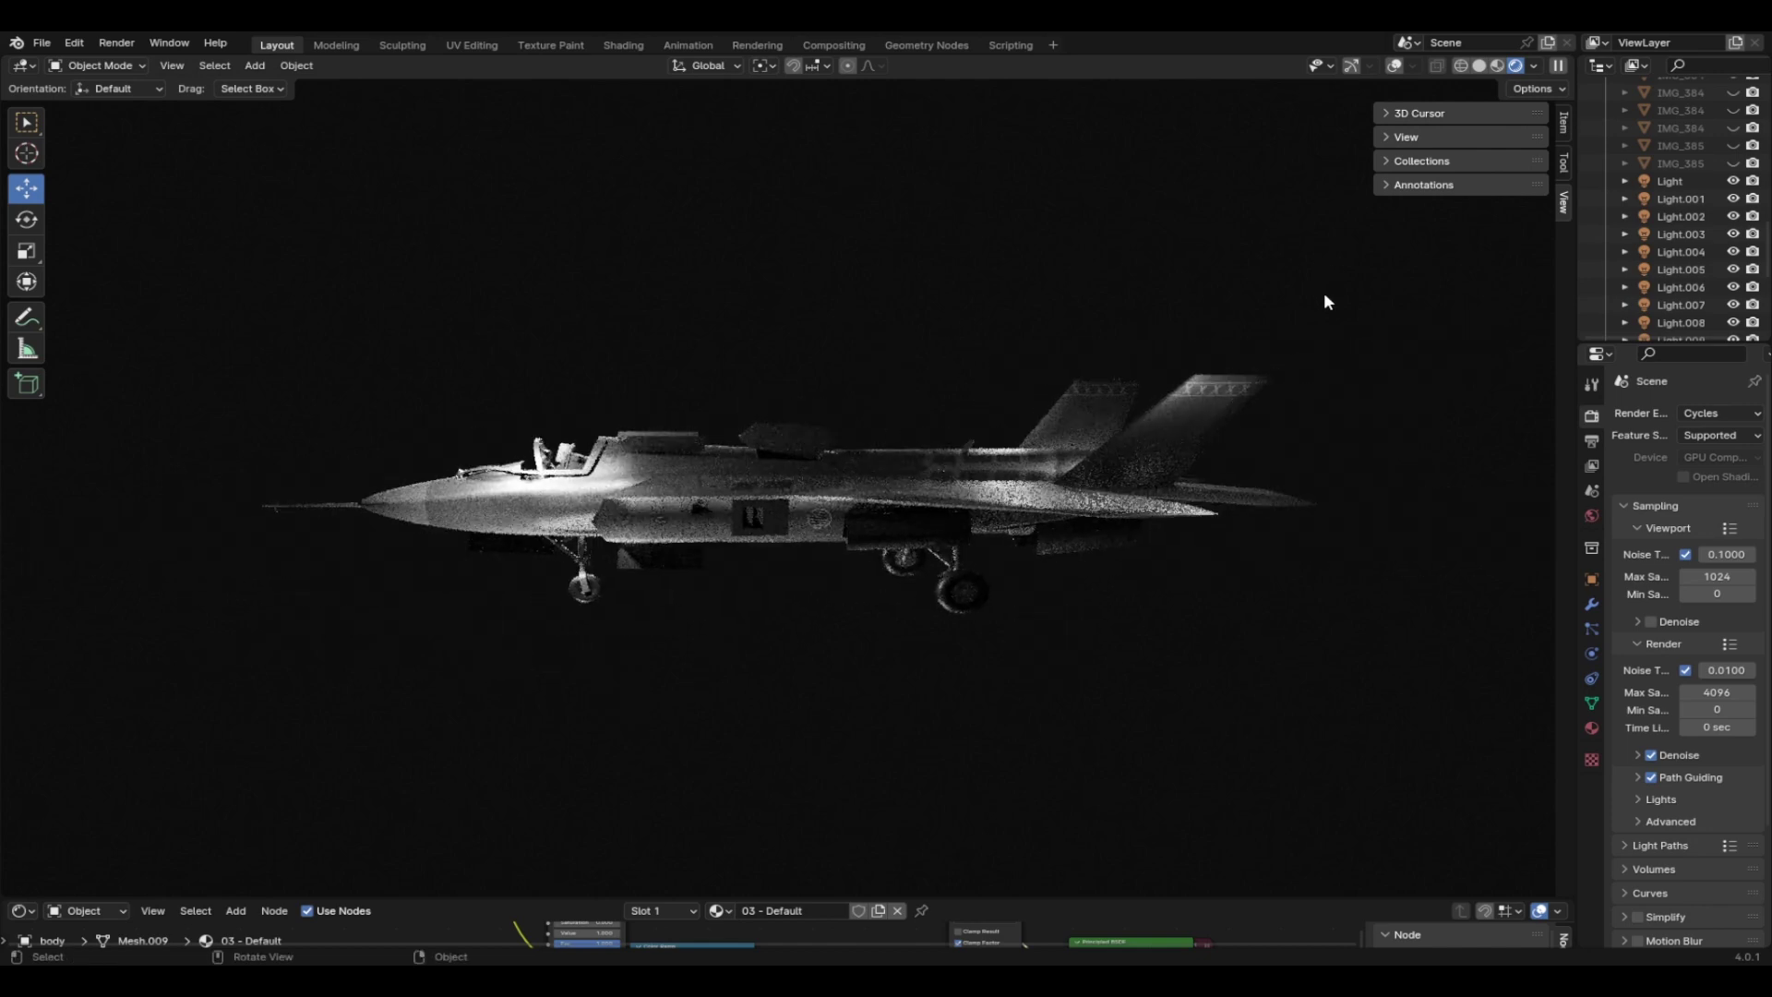
{"action": "middle_click_drag", "start_coordinate": [1325, 301], "coordinate": [1293, 529]}
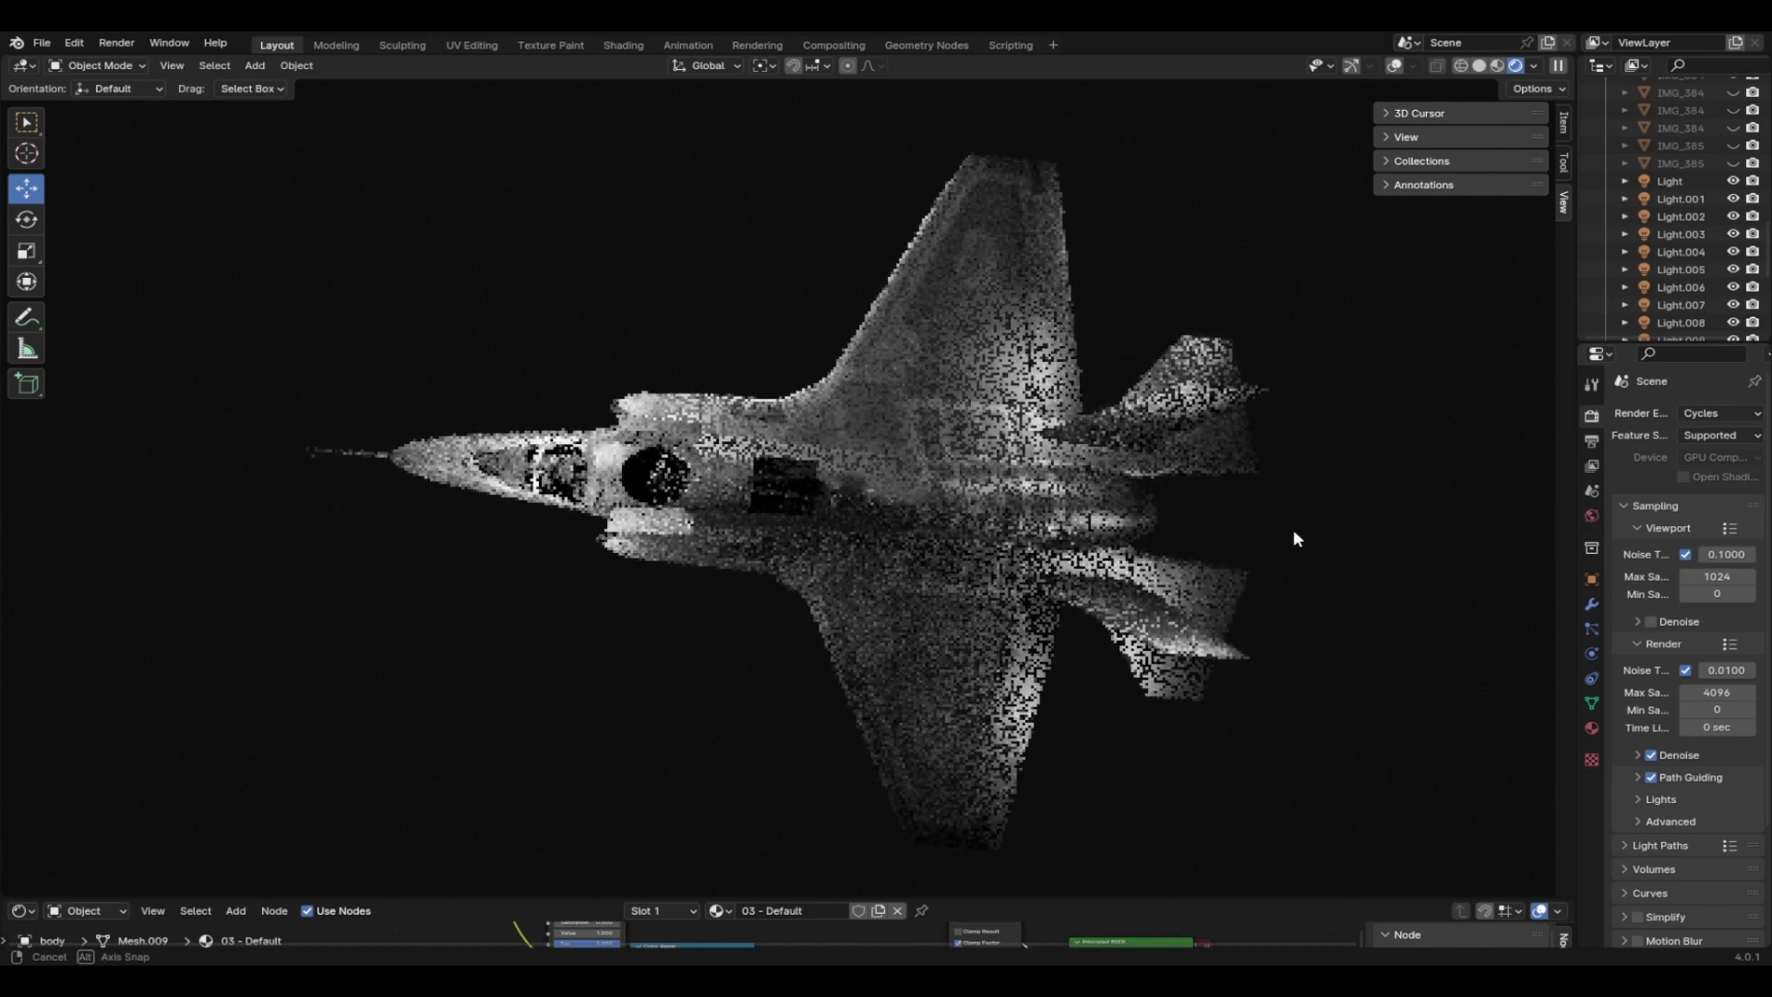
{"action": "middle_click_drag", "start_coordinate": [1120, 599], "coordinate": [1017, 314]}
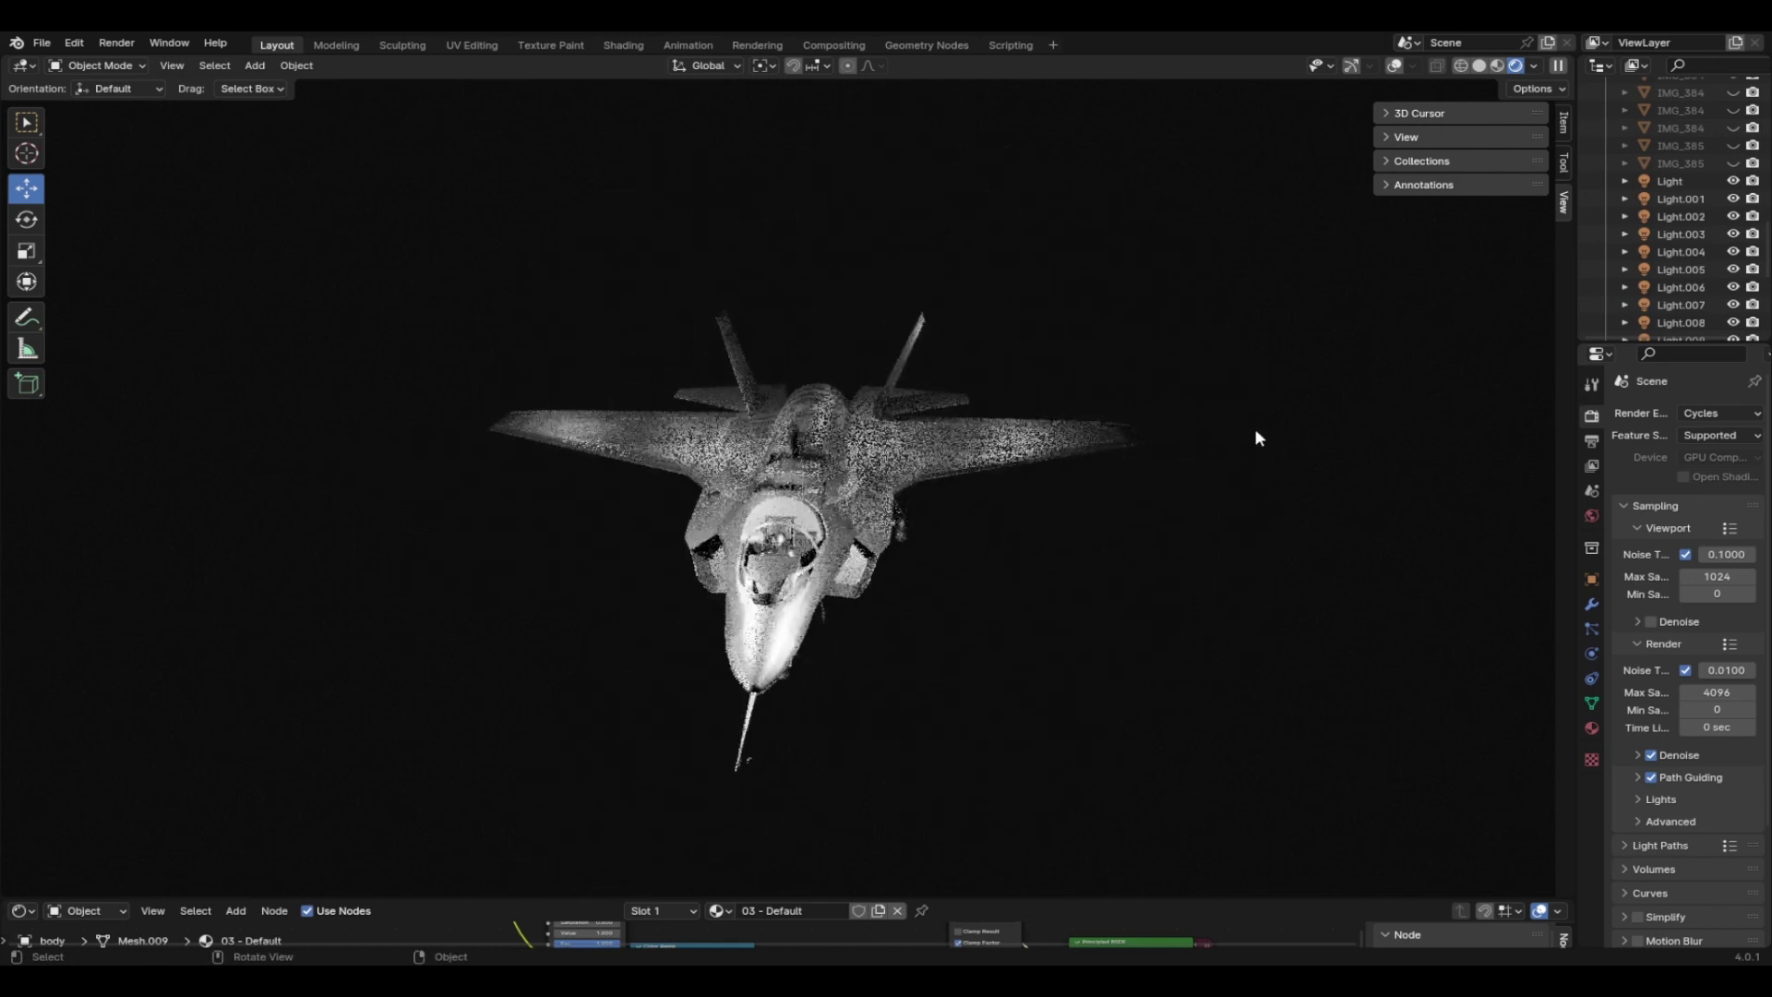
{"action": "scroll", "coordinate": [1368, 436], "scroll_direction": "up", "scroll_amount": 1}
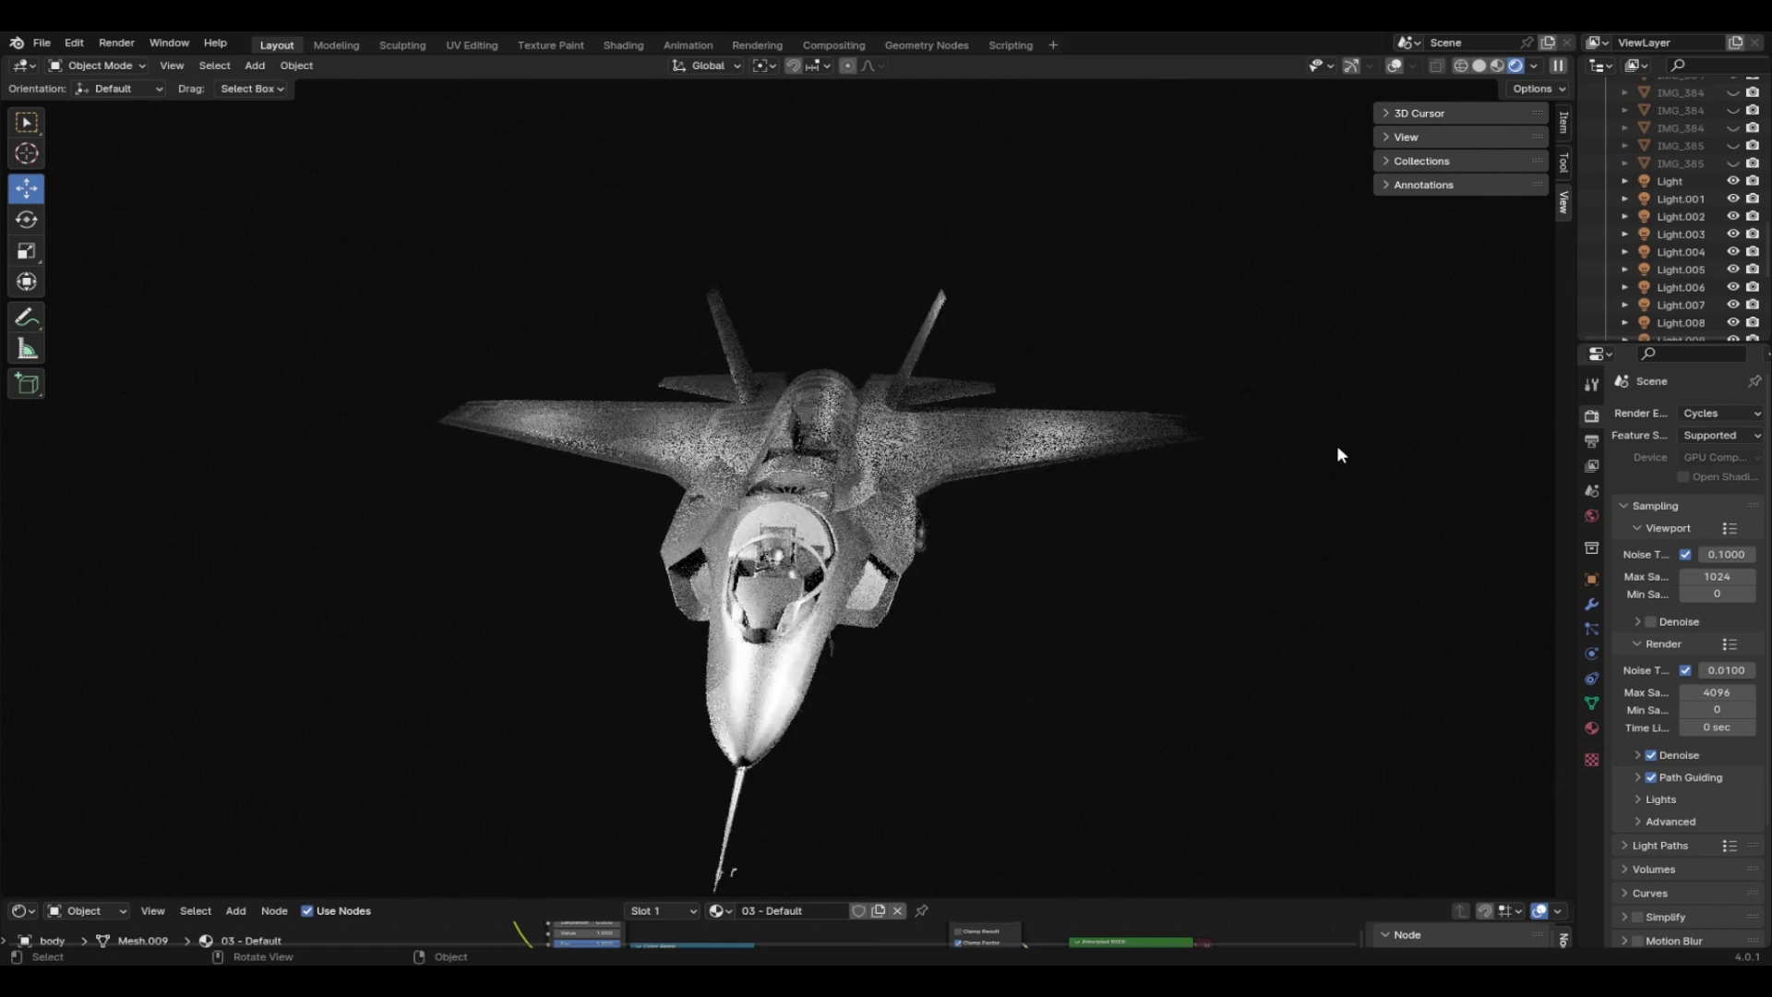
{"action": "middle_click_drag", "start_coordinate": [1329, 458], "coordinate": [1178, 349]}
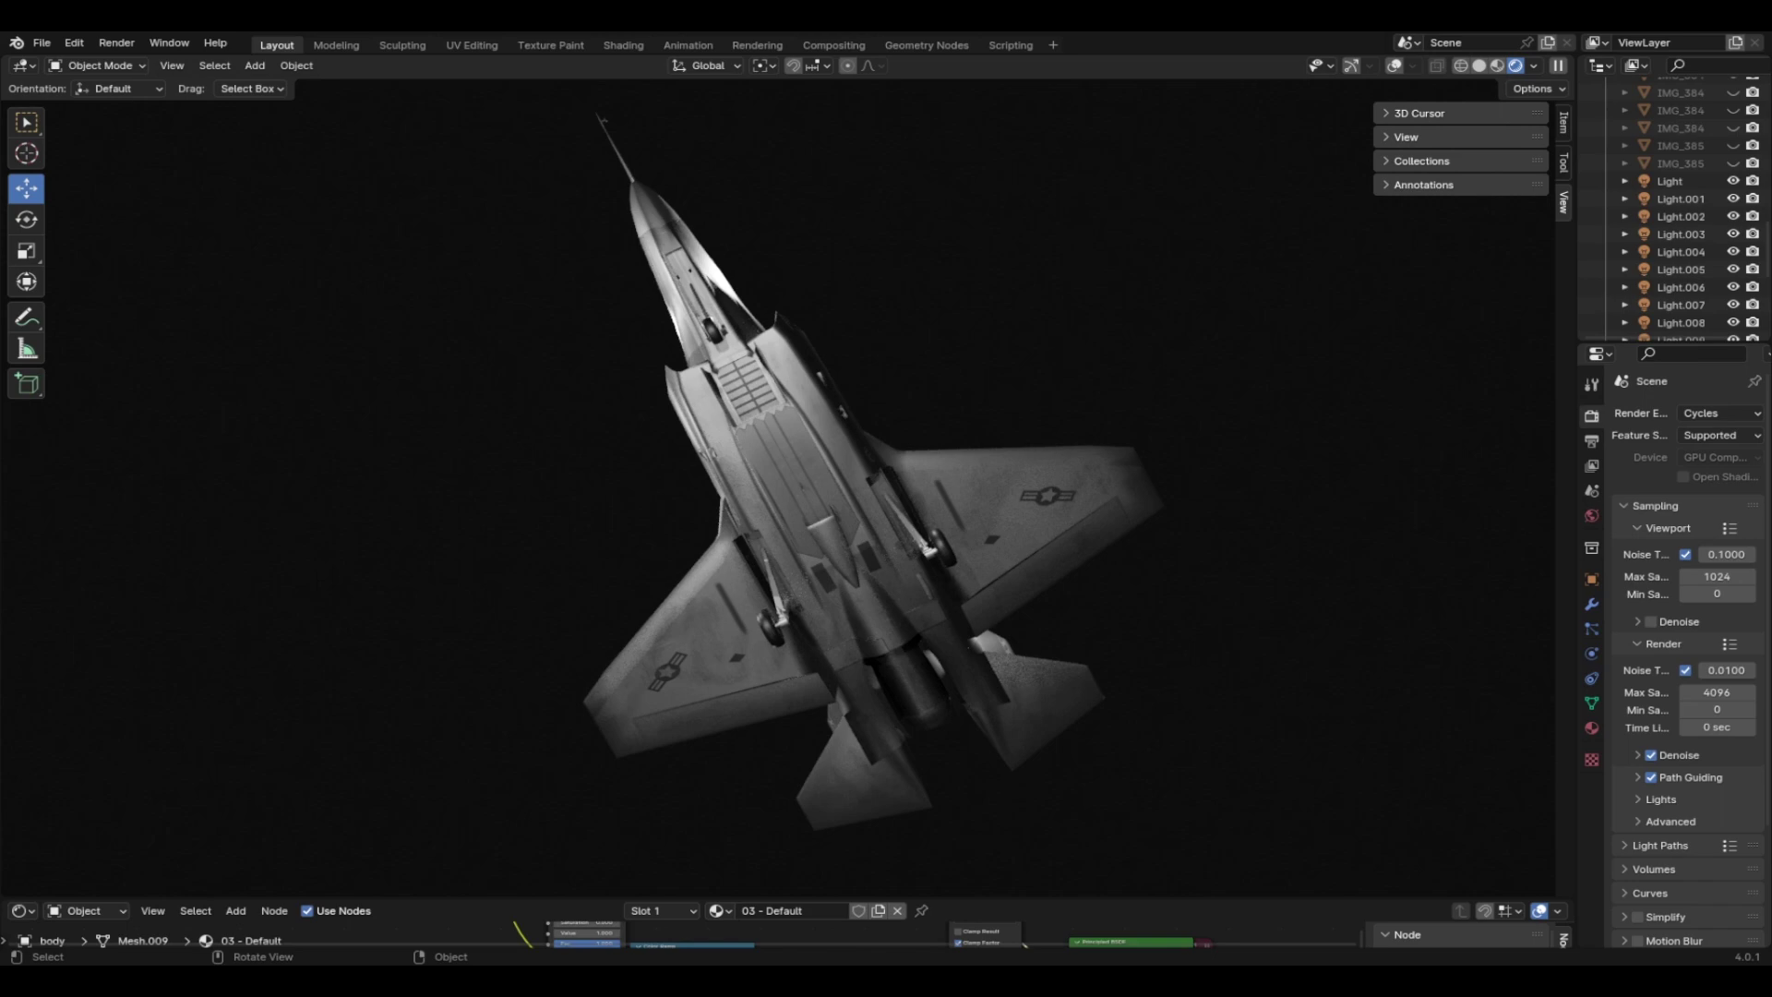
{"action": "middle_click_drag", "start_coordinate": [1190, 701], "coordinate": [1059, 546]}
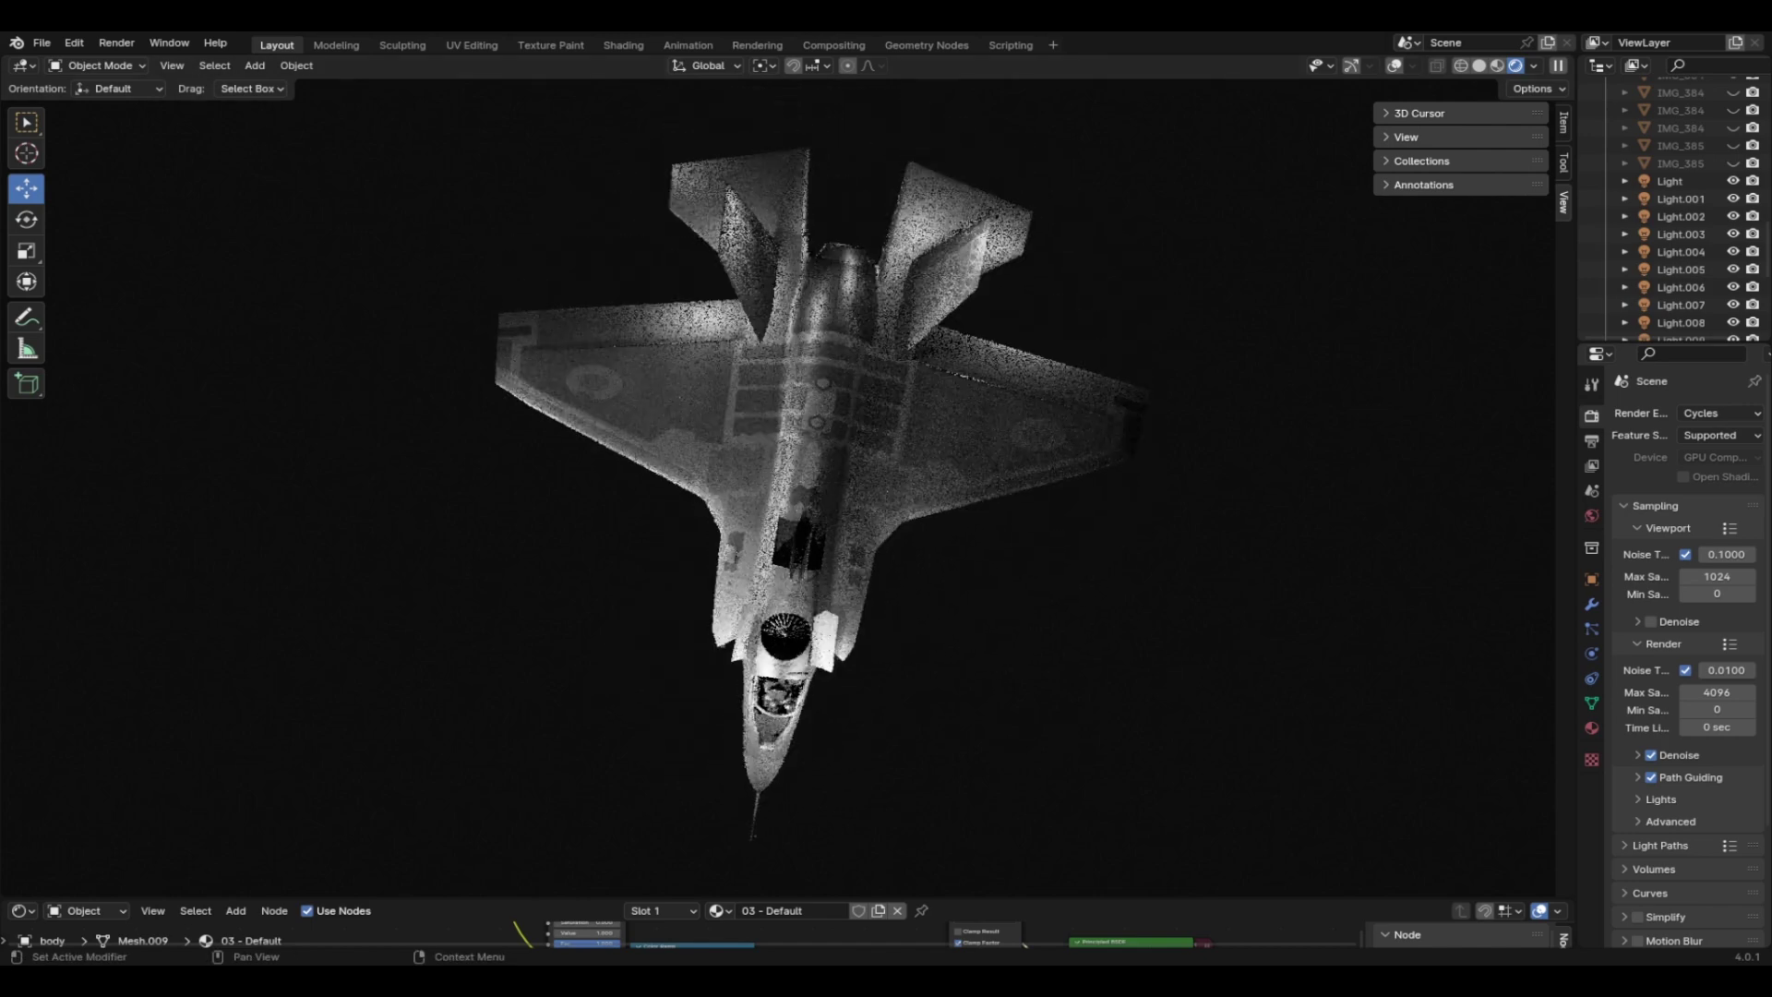